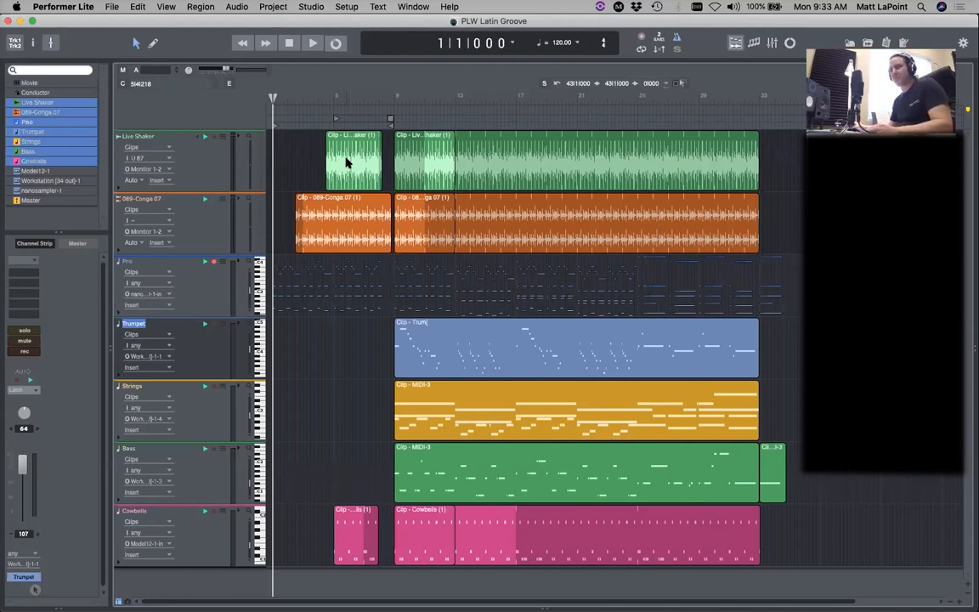
# Step: Play the Latin groove from the start while viewing its piano notation and mixer, and return to the track overview
pyautogui.click(312, 44)
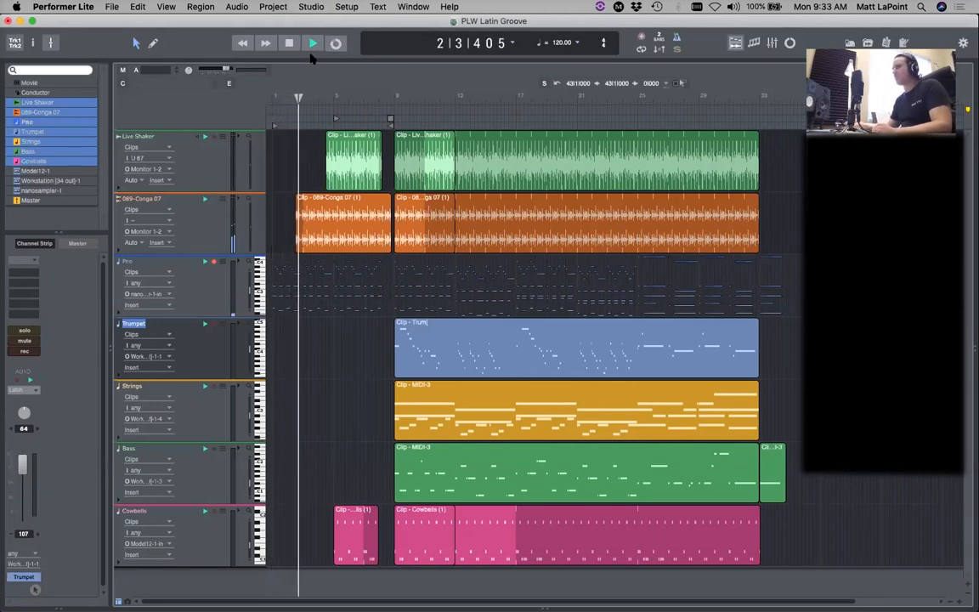
pyautogui.click(754, 43)
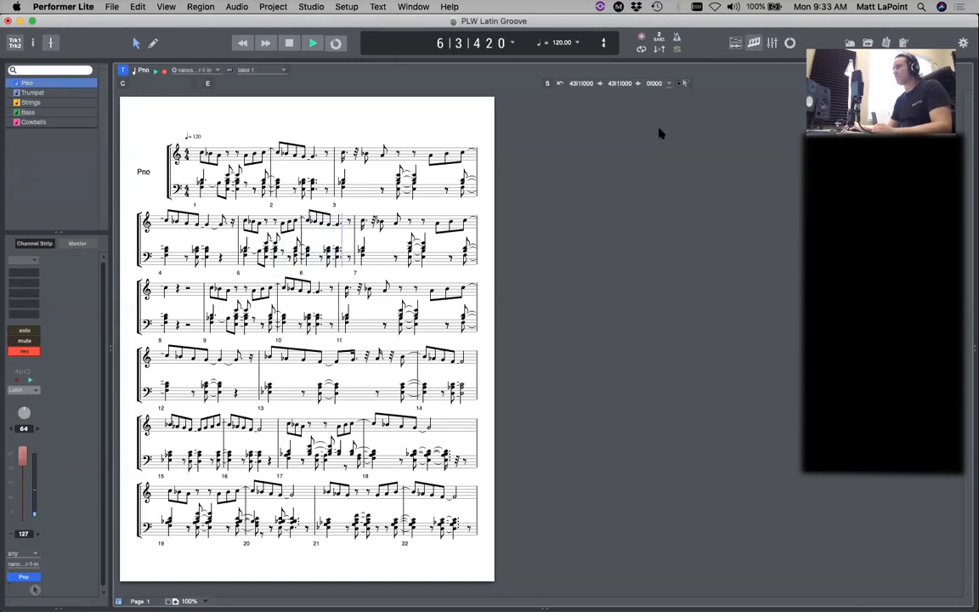
pyautogui.click(772, 44)
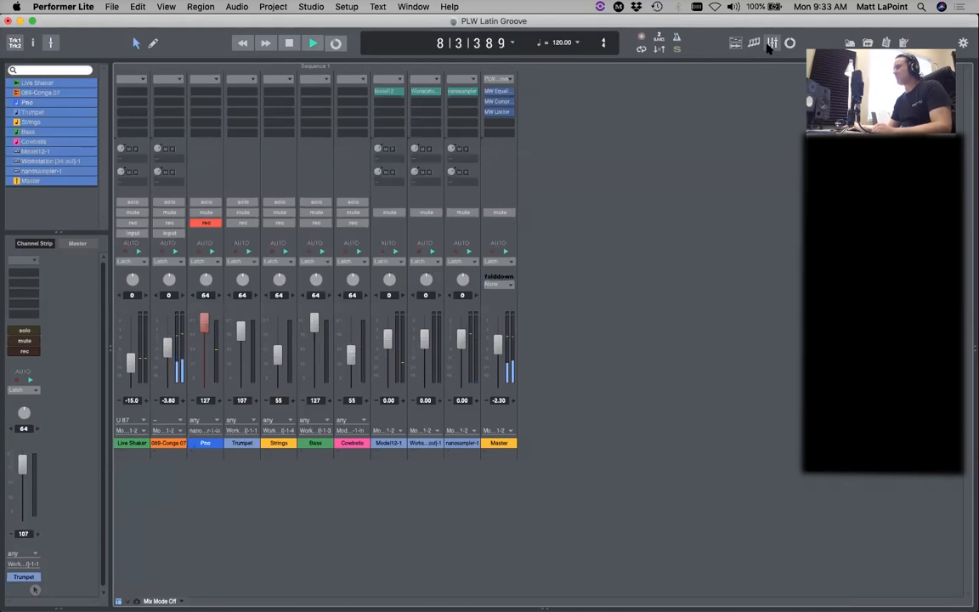
pyautogui.click(736, 43)
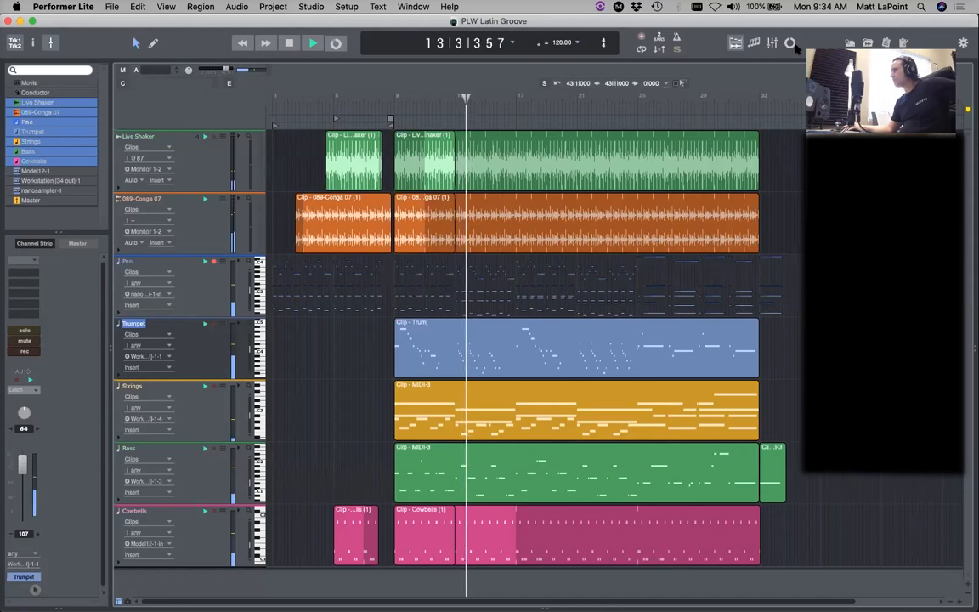
# Step: Inspect the MW Limiter on the Master channel in the mixer, close it and return to the track overview
pyautogui.click(773, 43)
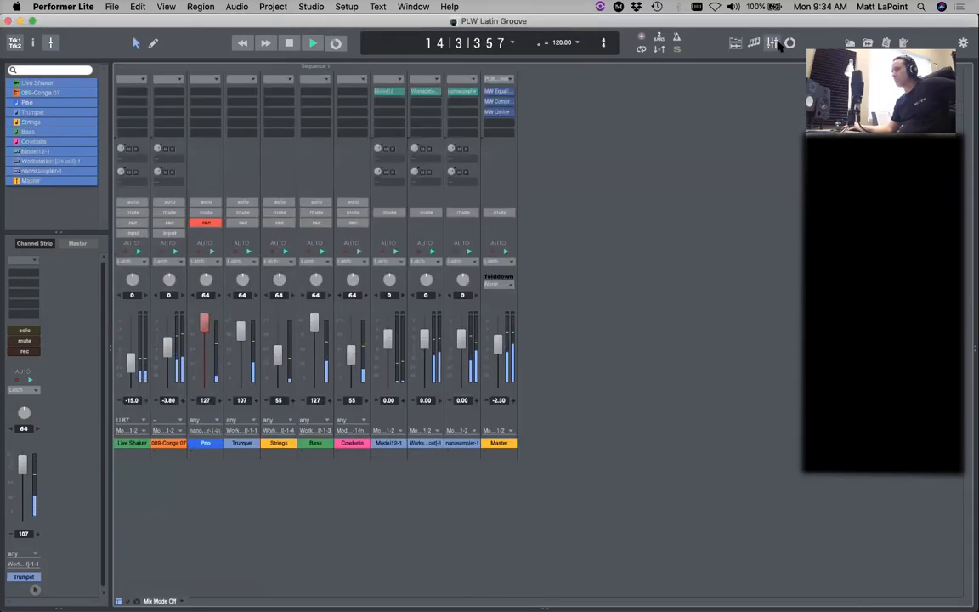
pyautogui.click(502, 112)
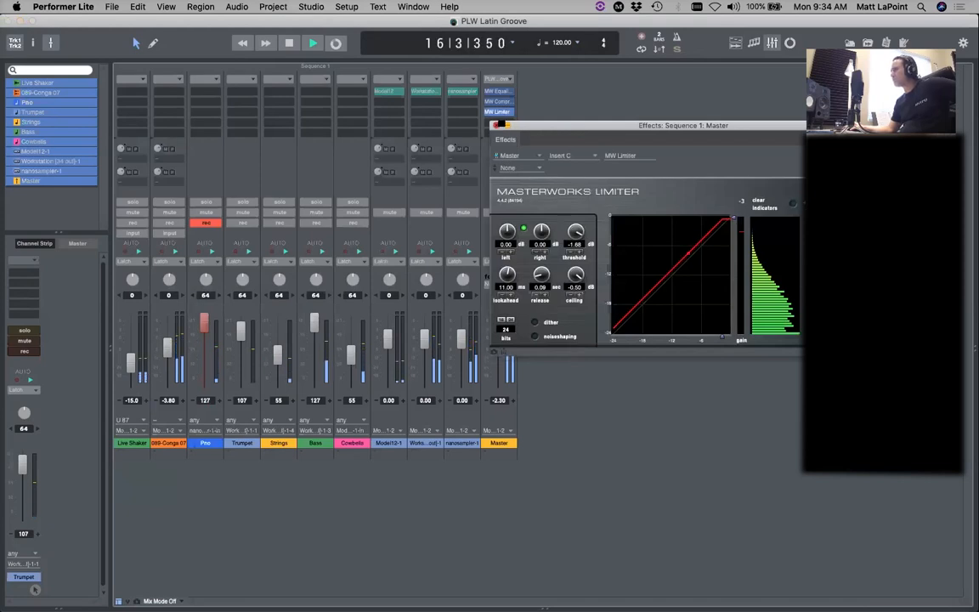
pyautogui.click(497, 125)
pyautogui.click(735, 43)
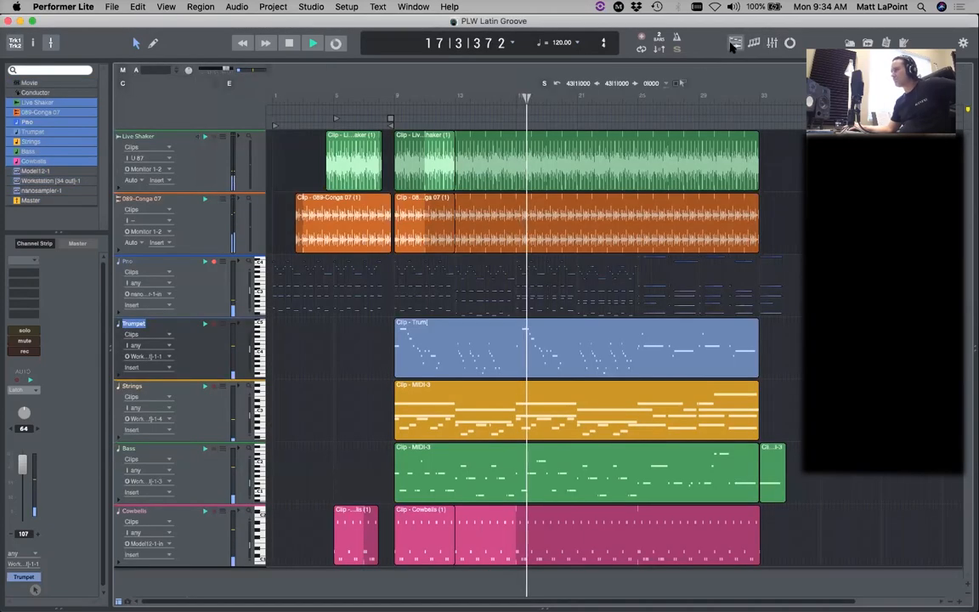
# Step: Zoom in horizontally on the tracks for a closer look at the clips during playback
pyautogui.hotkey('shift', 'm')
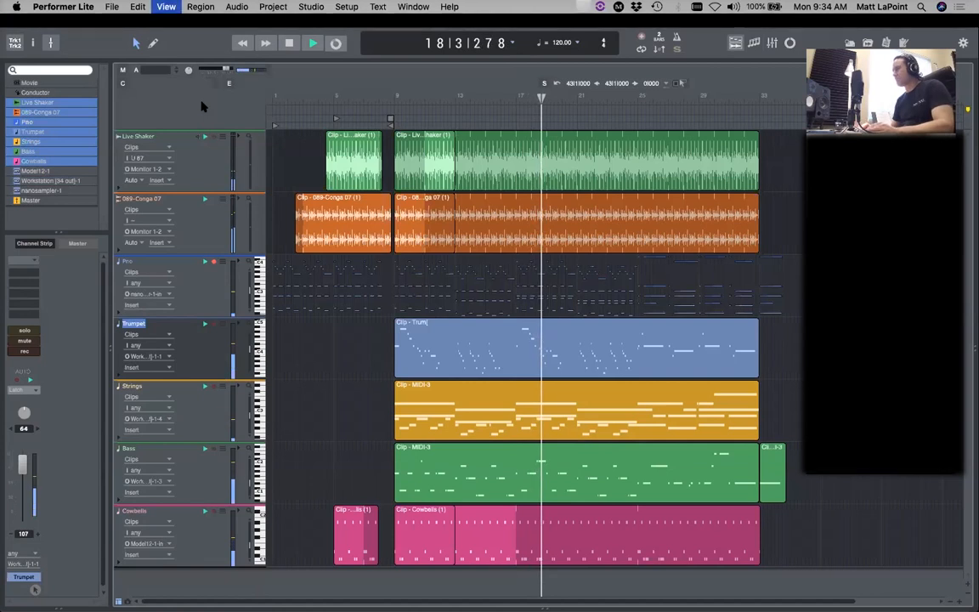
pyautogui.press('super+Right')
pyautogui.press('super+Right')
pyautogui.press('super+Right')
pyautogui.press('super+Right')
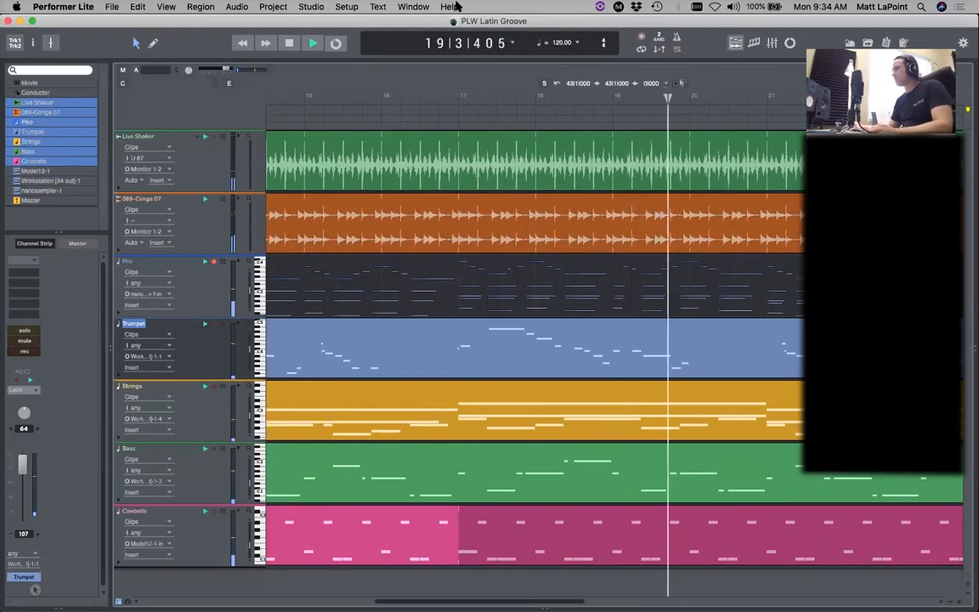
# Step: View the piano part's notation enlarged to 140% and return to the track overview
pyautogui.click(754, 44)
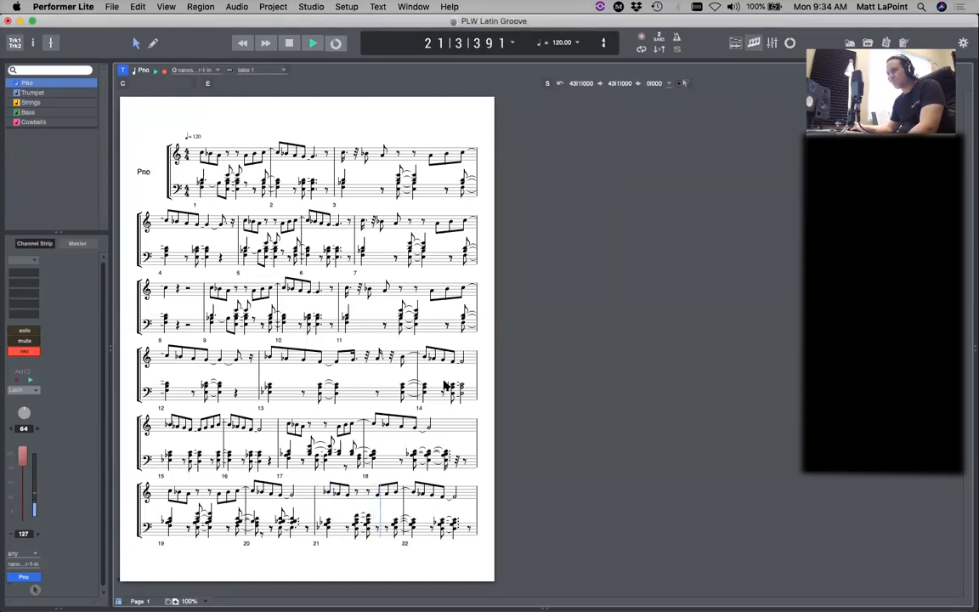
pyautogui.click(189, 601)
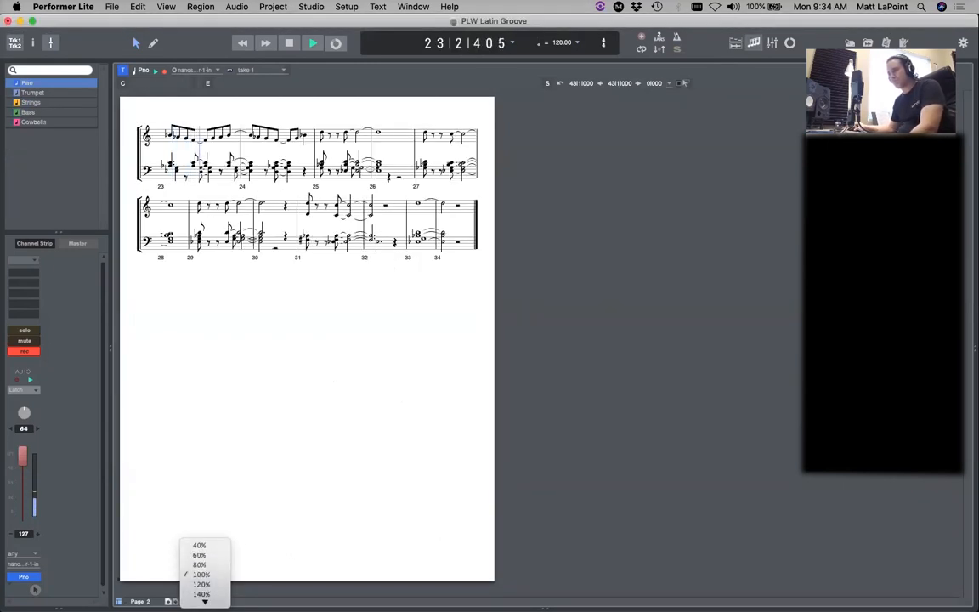
pyautogui.click(201, 595)
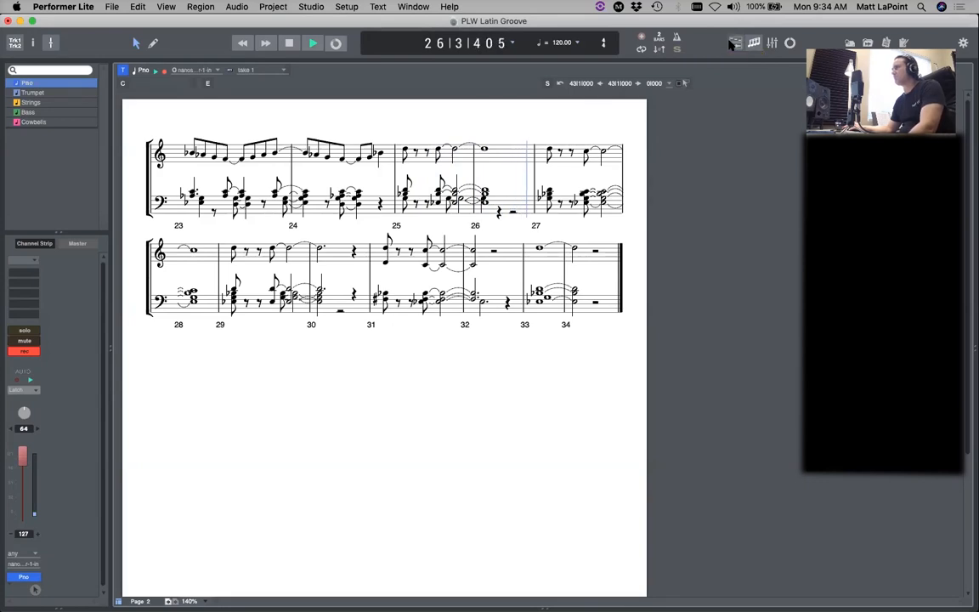
pyautogui.click(733, 44)
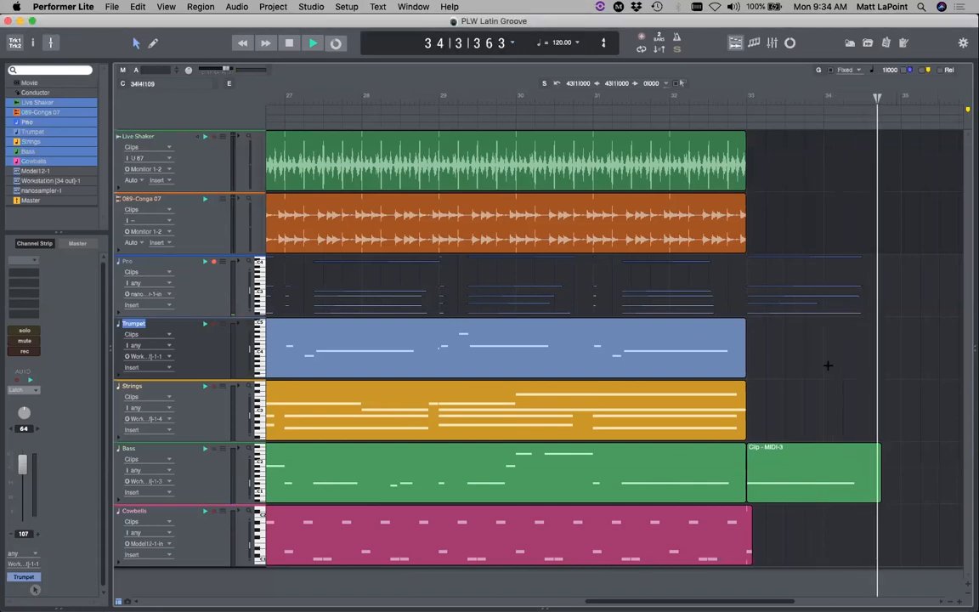
# Step: Stop and rewind playback, and close the PLW Latin Groove project
pyautogui.click(289, 45)
pyautogui.click(243, 43)
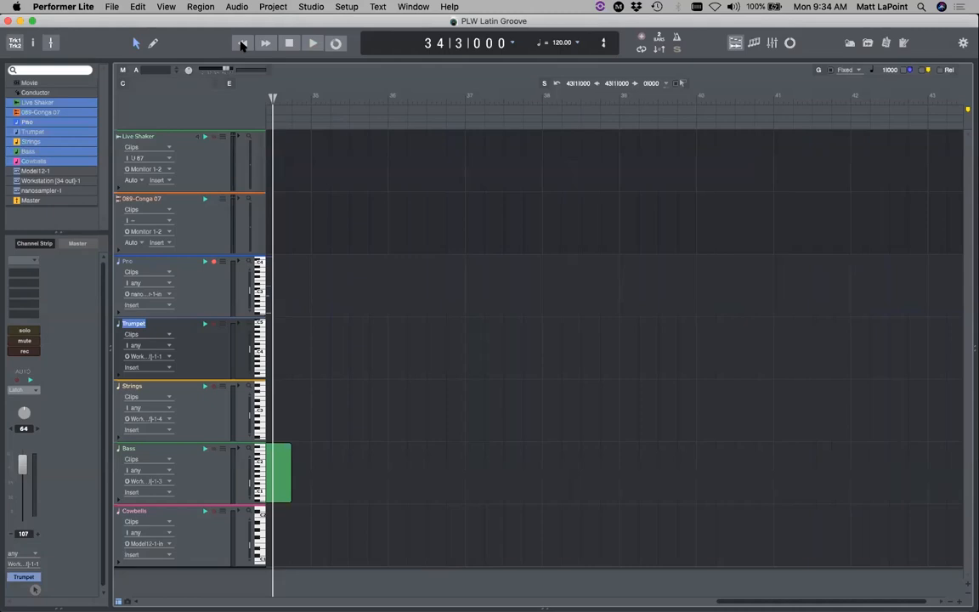
pyautogui.moveTo(242, 44); pyautogui.dragTo(242, 43)
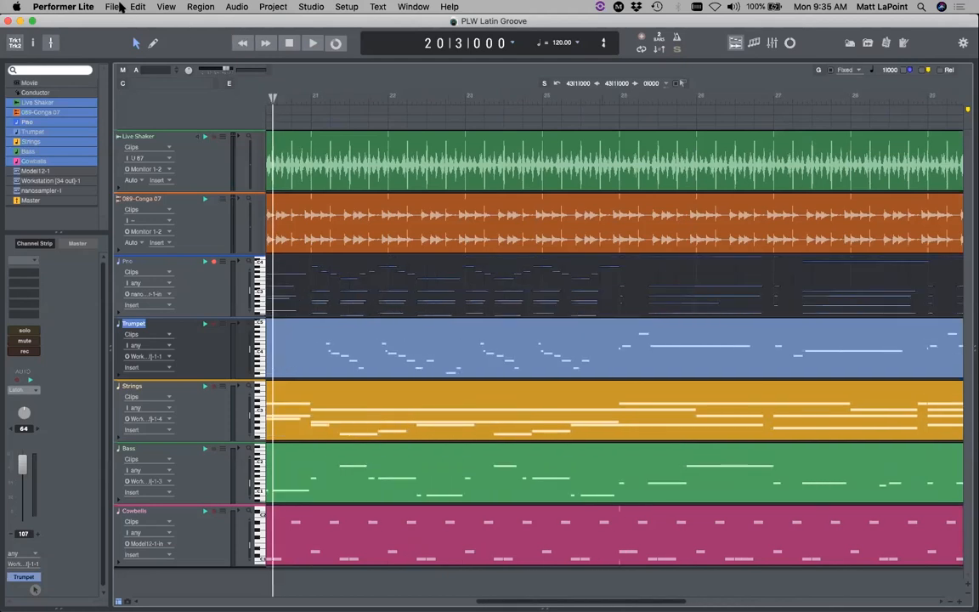
pyautogui.click(115, 7)
pyautogui.click(128, 63)
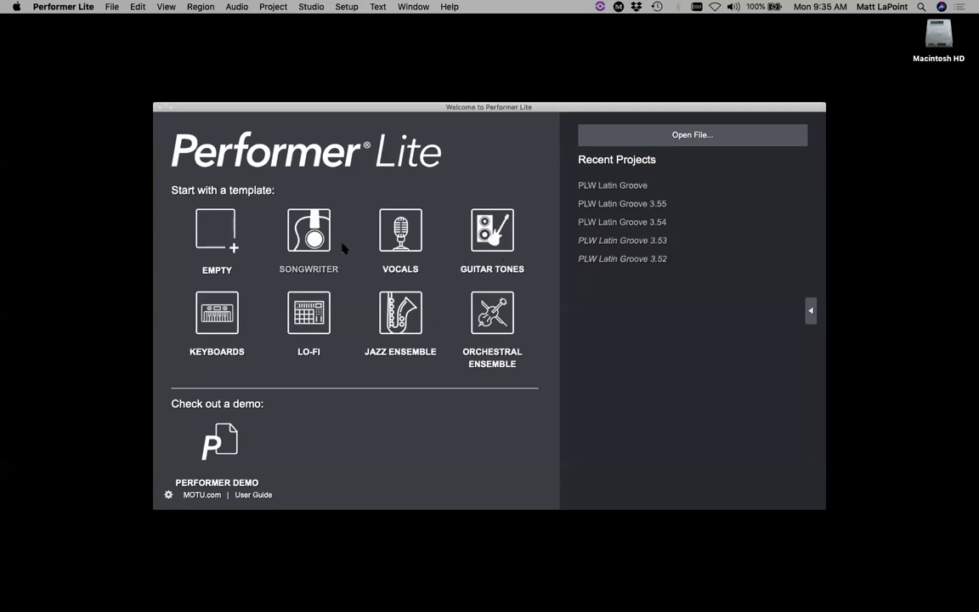
# Step: Create a new project from the Empty template and save it on the Desktop as "Latin Groove 2"
pyautogui.click(218, 231)
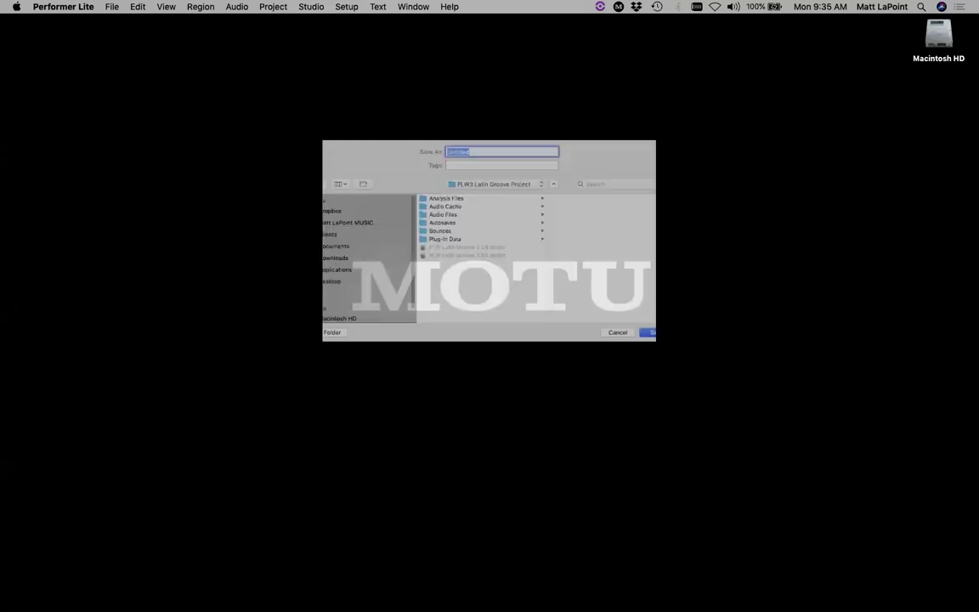
pyautogui.press('super+d')
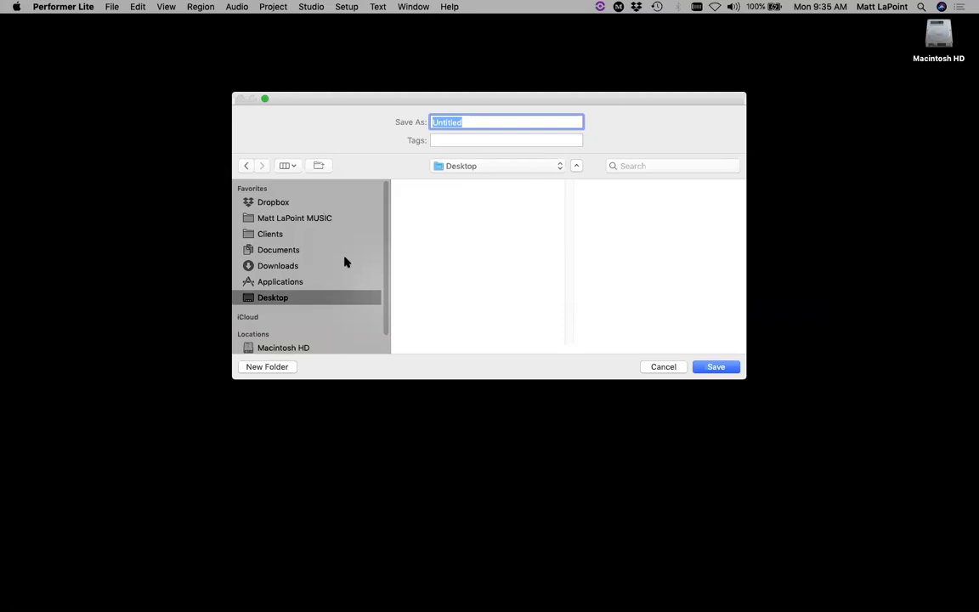
pyautogui.write('Latin Groove 2')
pyautogui.press('Return')
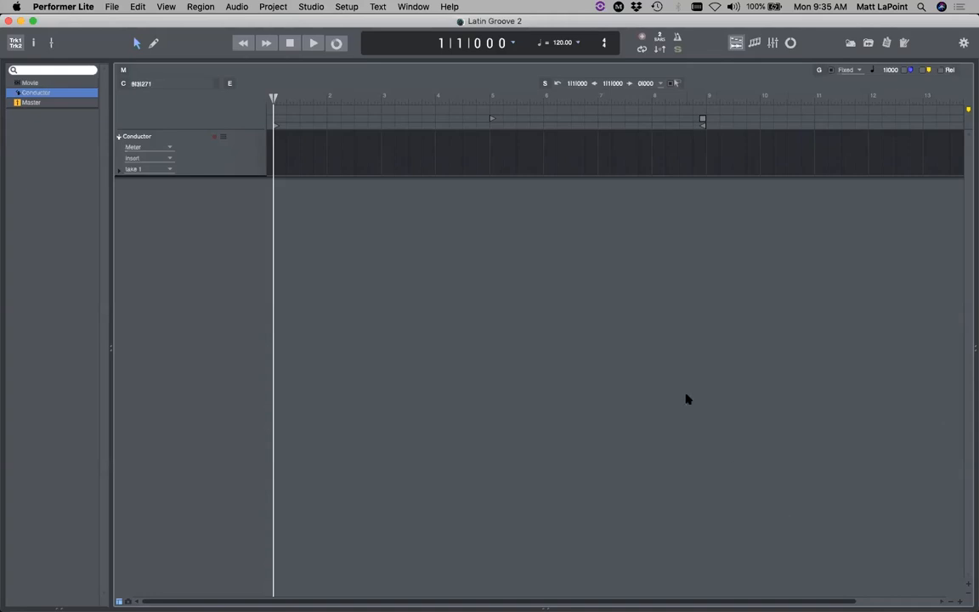
# Step: Add one instrument track assigned to nanosampler (stereo), together with one MIDI track for it
pyautogui.click(273, 7)
pyautogui.moveTo(289, 21)
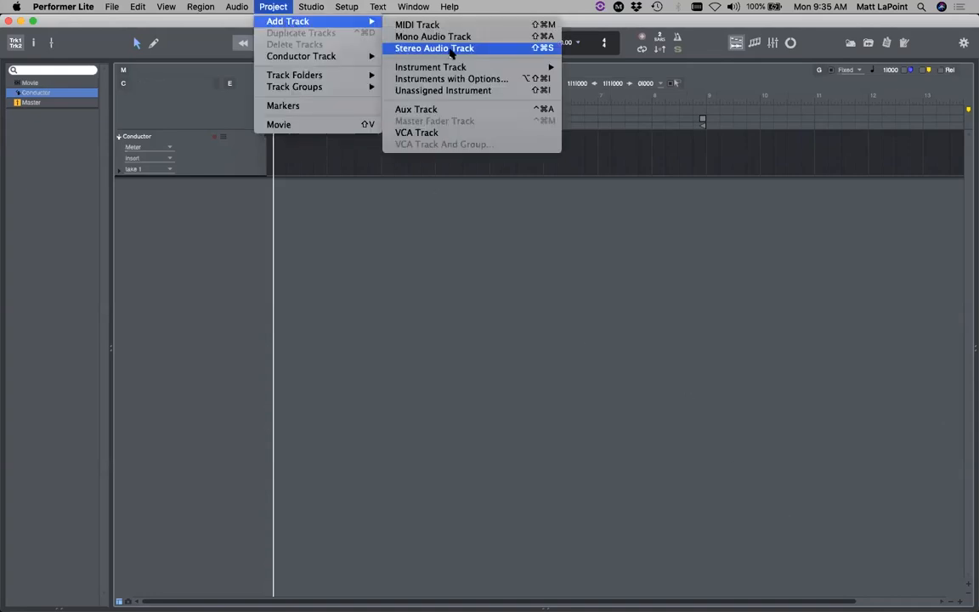
pyautogui.click(486, 79)
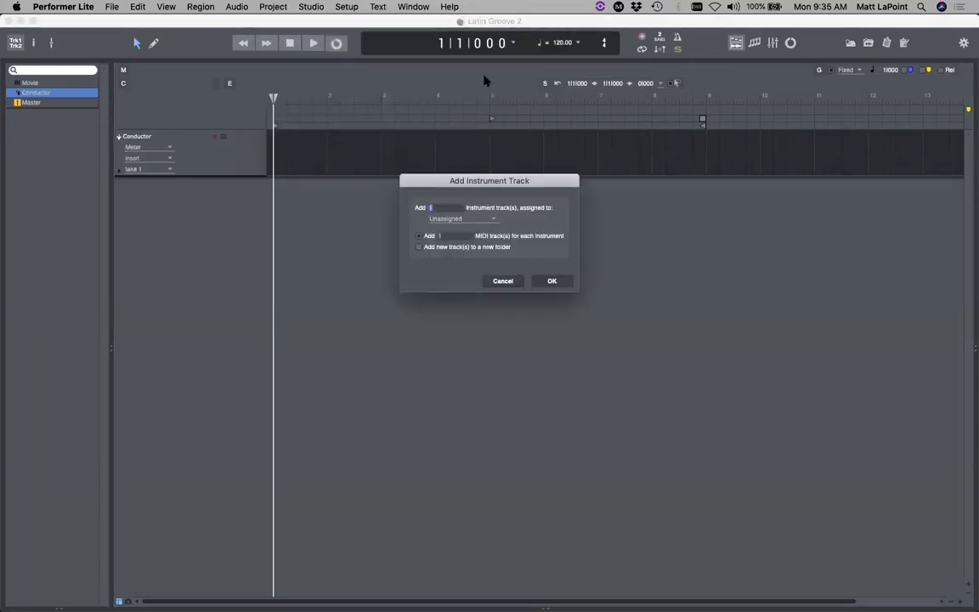
pyautogui.click(480, 223)
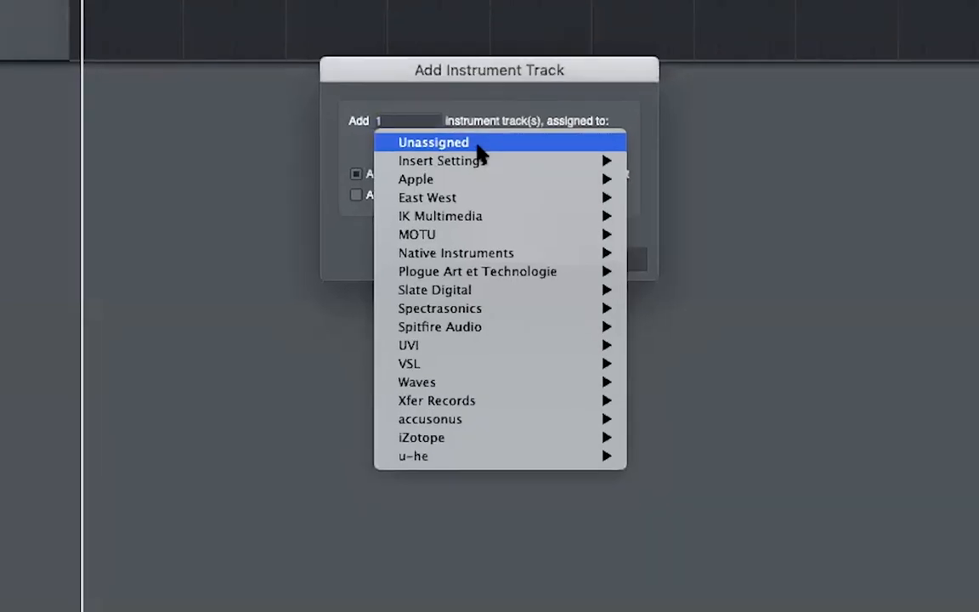
pyautogui.moveTo(459, 235)
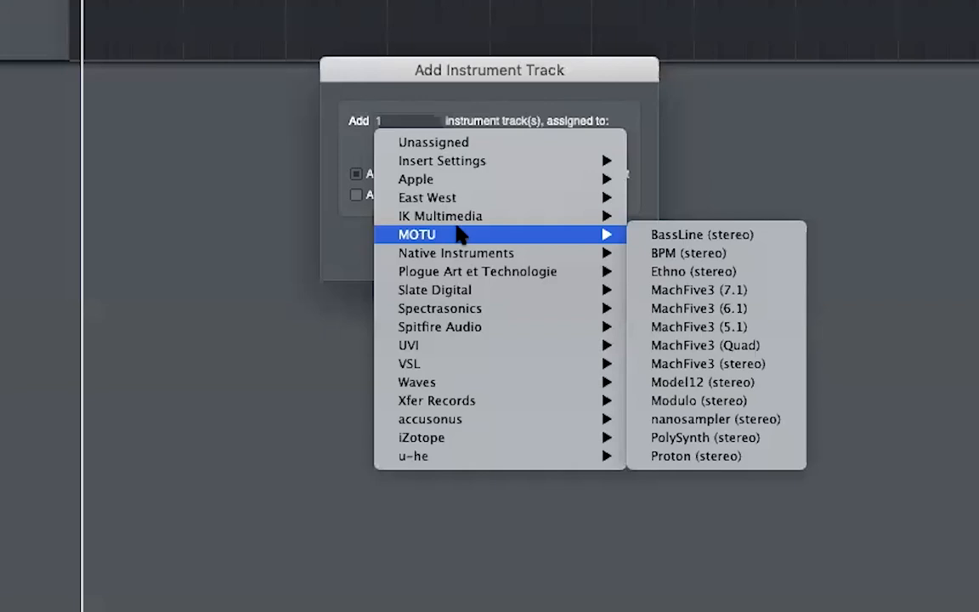
pyautogui.click(747, 419)
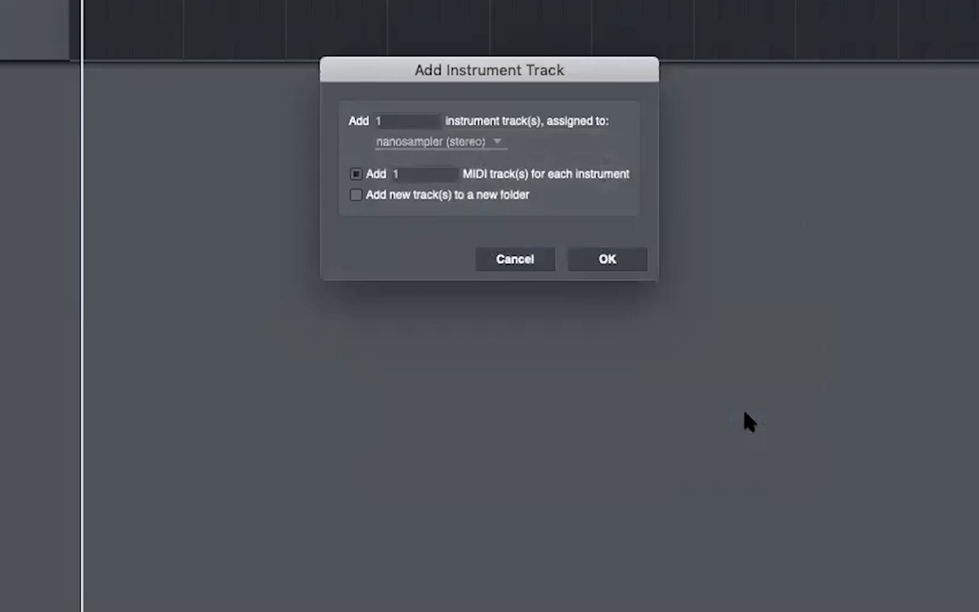
pyautogui.click(604, 260)
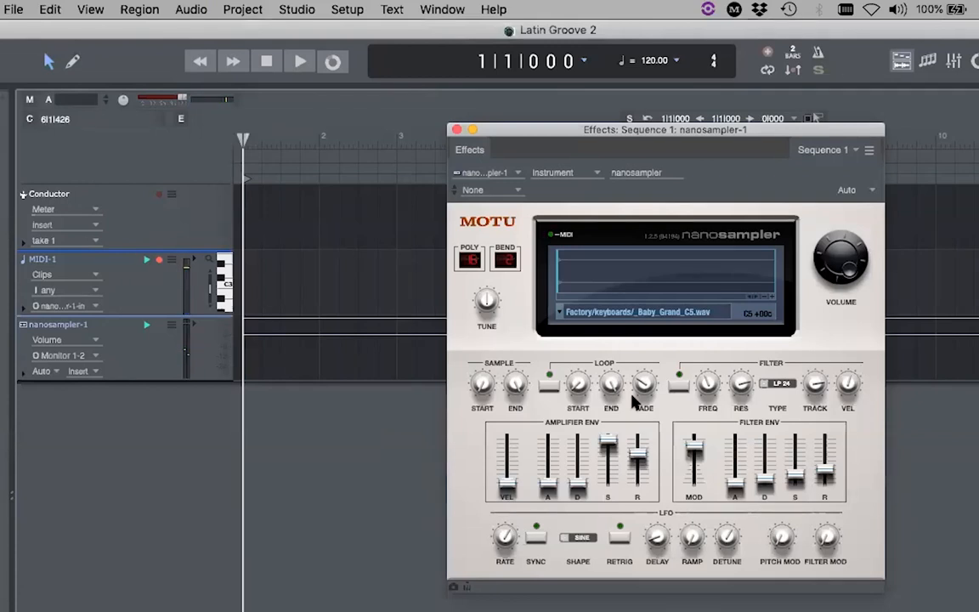
# Step: Map the Monitor 1-2 output bundle to the 1248's Dry L 3 and Dry R 4 outputs and close the Bundles window
pyautogui.click(315, 10)
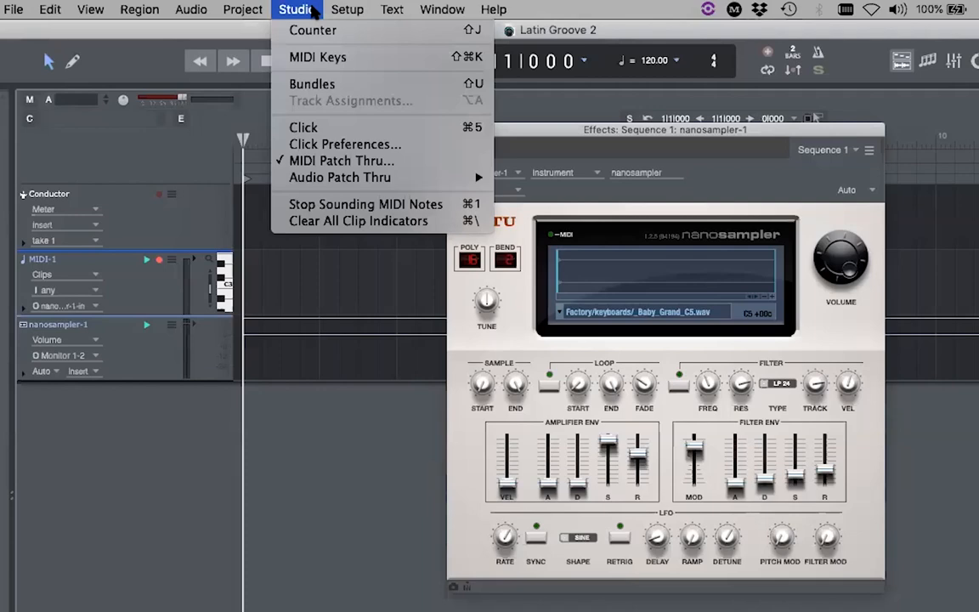
pyautogui.click(312, 85)
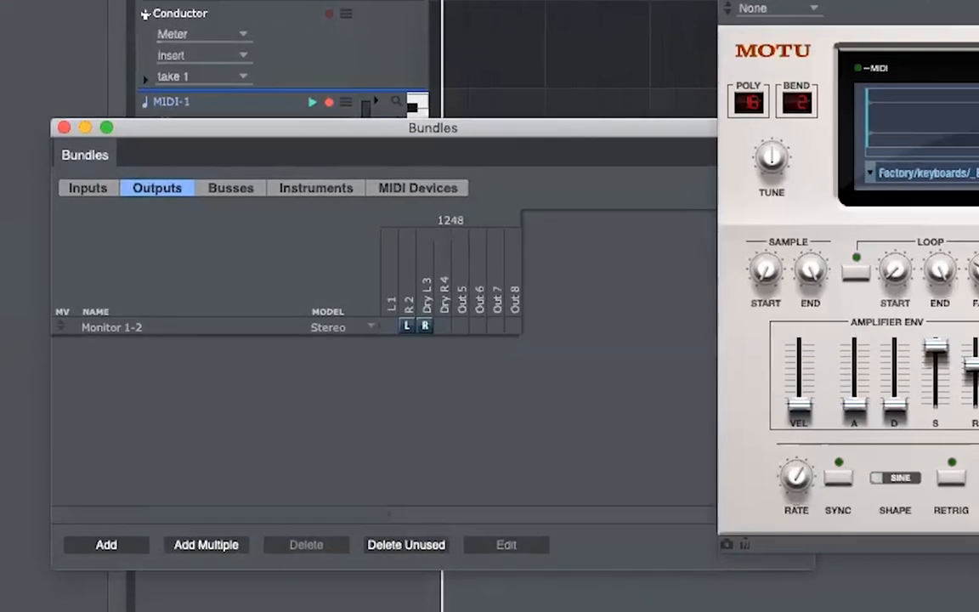
pyautogui.moveTo(765, 2); pyautogui.dragTo(949, 0)
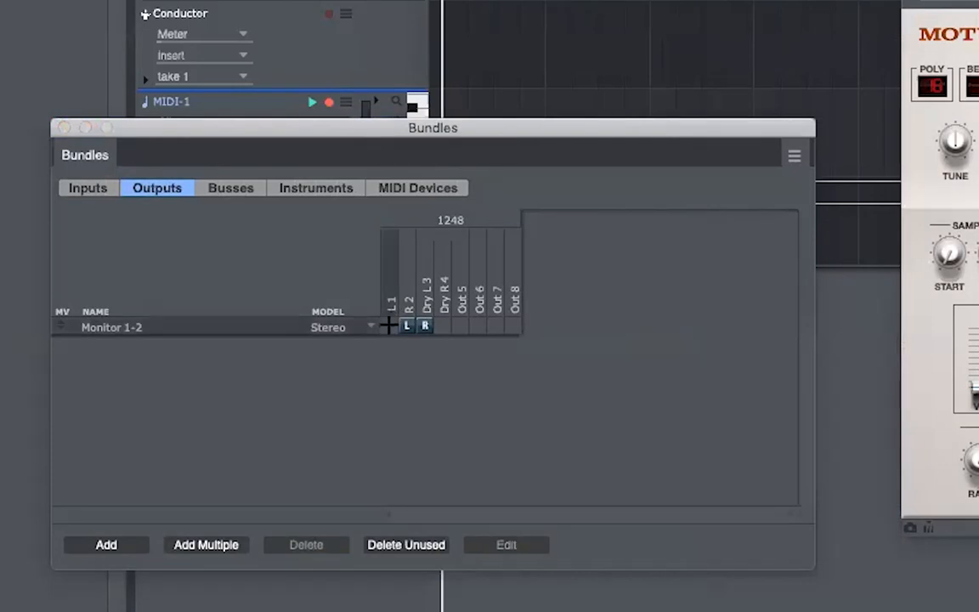
pyautogui.click(388, 326)
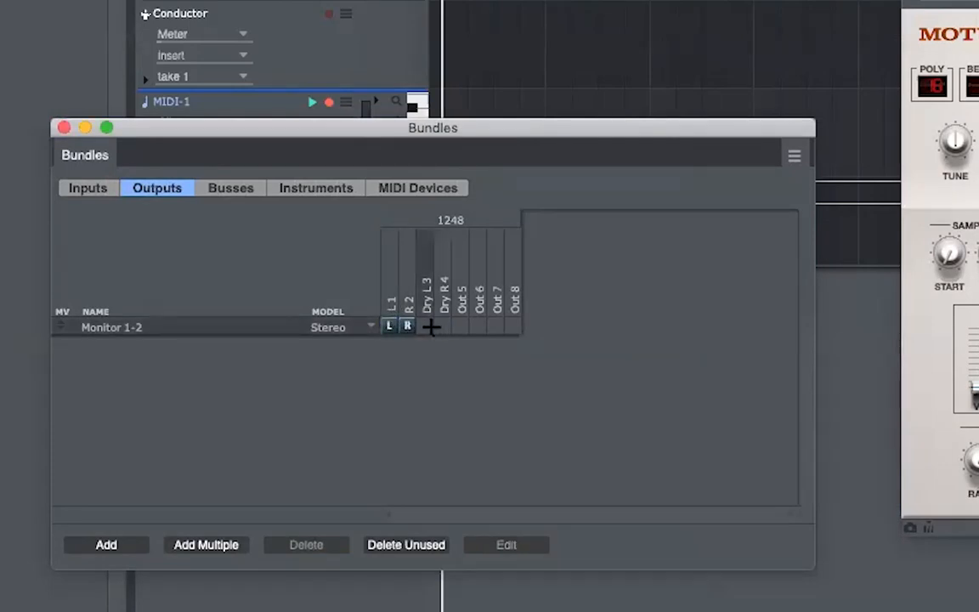
pyautogui.click(429, 326)
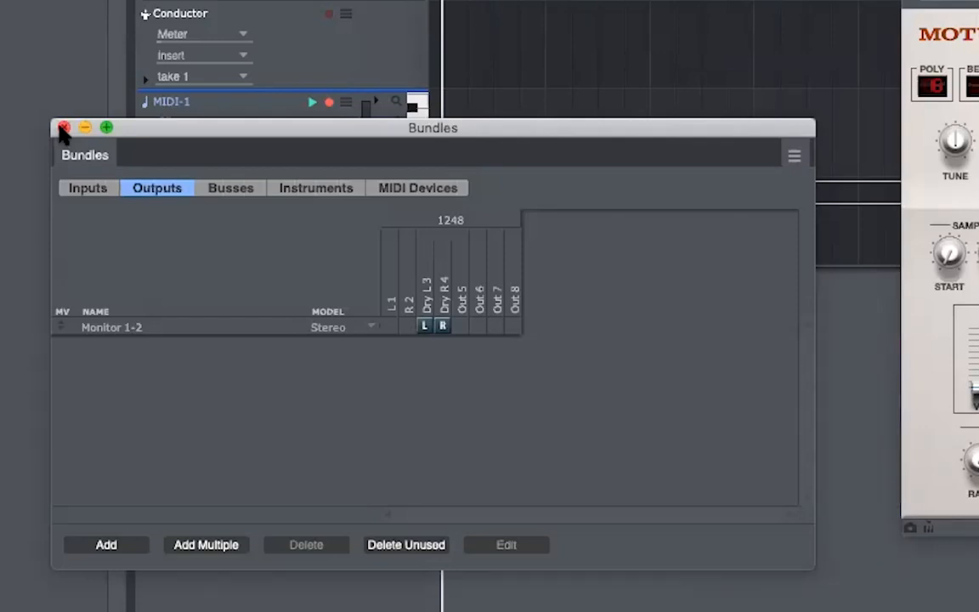
pyautogui.click(64, 127)
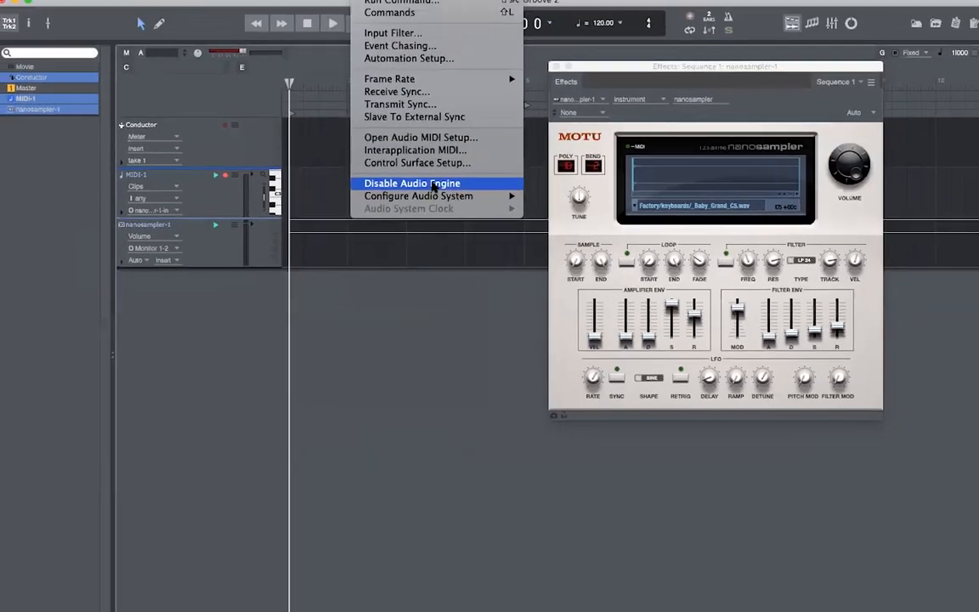
# Step: Review the audio hardware driver configuration for the 1248 interface and accept it
pyautogui.moveTo(476, 195)
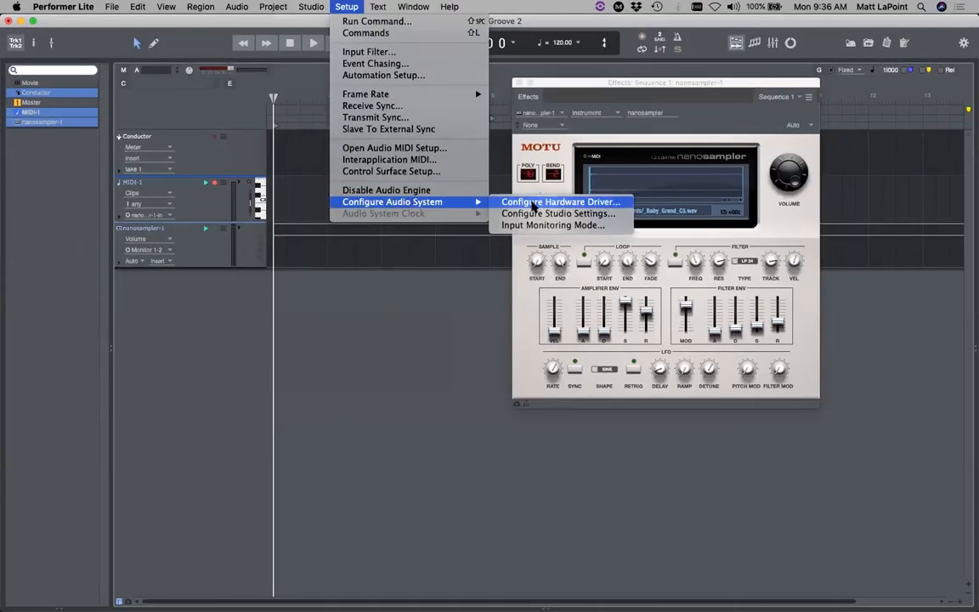
pyautogui.click(534, 203)
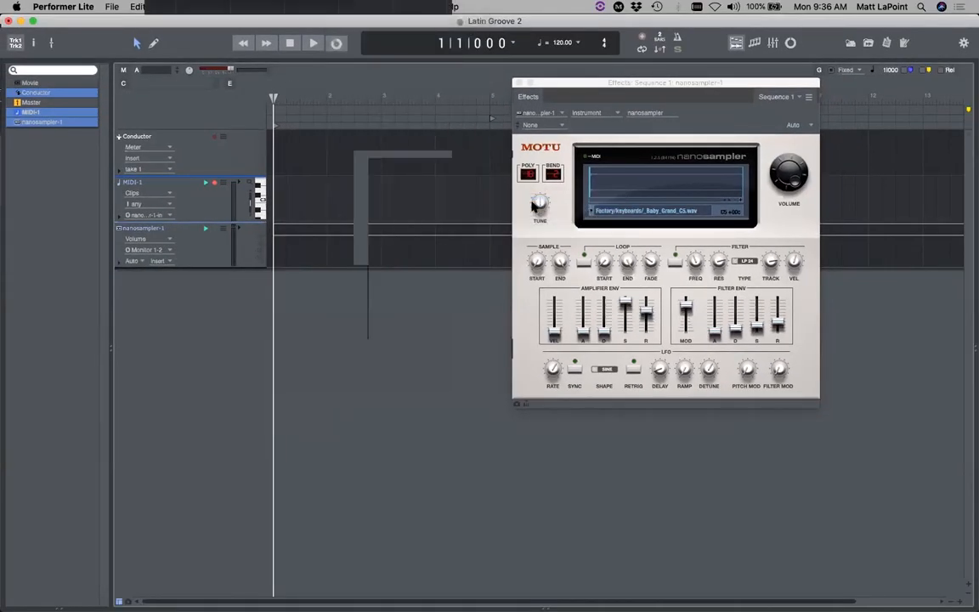
pyautogui.scroll(-3, 421, 251)
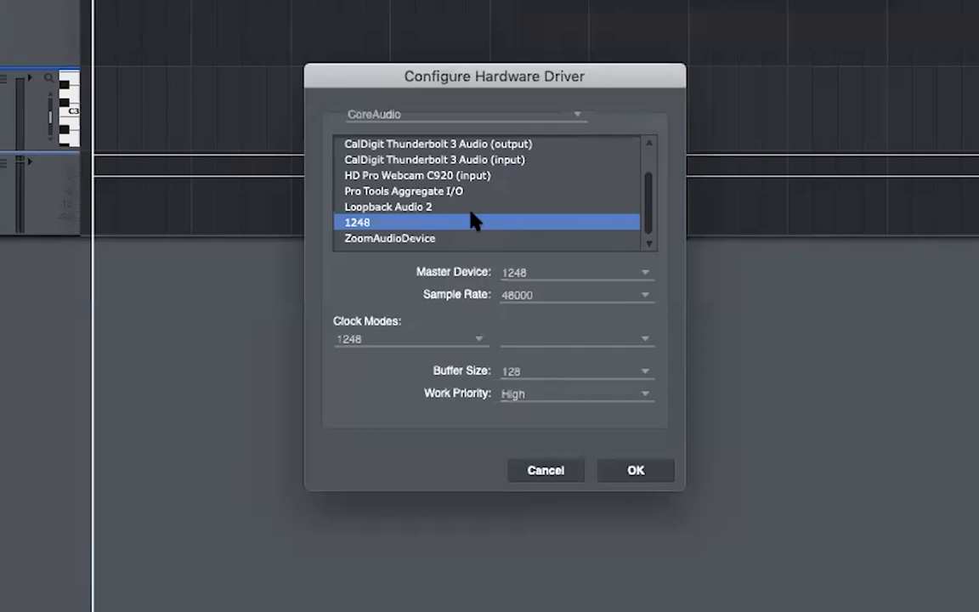
pyautogui.click(636, 471)
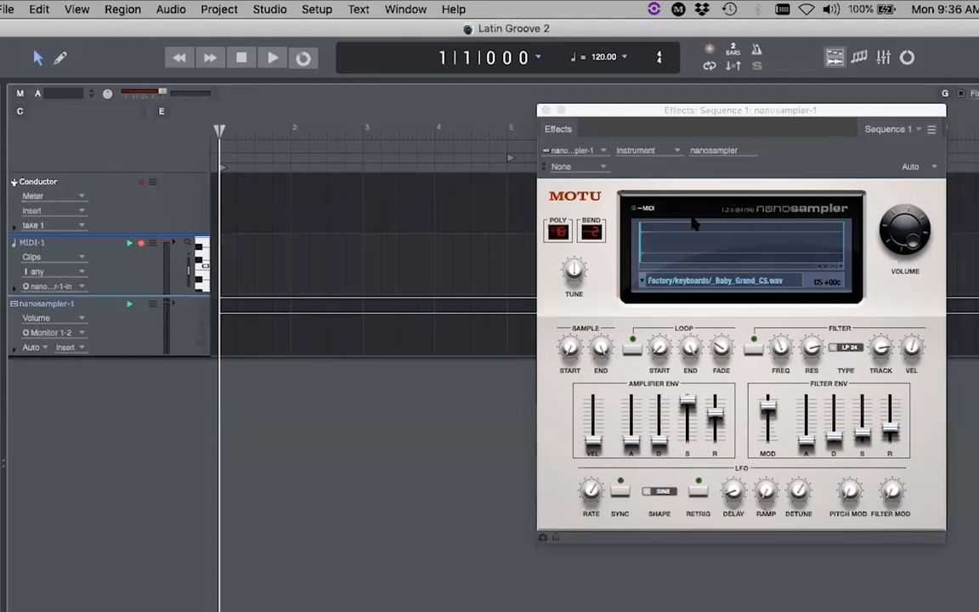
# Step: Close the nanosampler window, then show the sidebar with the track selector and enlarge its channel strip area
pyautogui.click(547, 111)
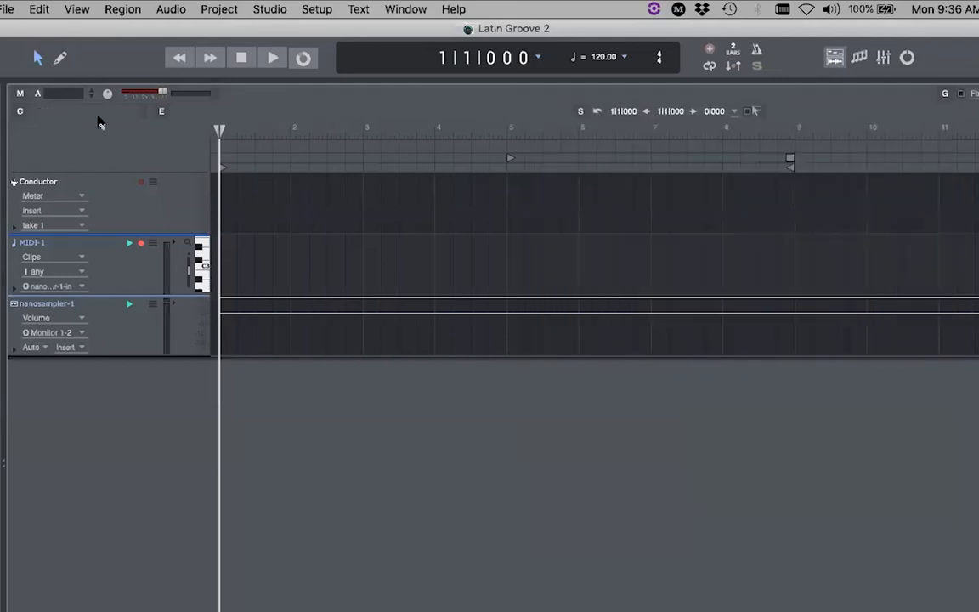
pyautogui.click(28, 46)
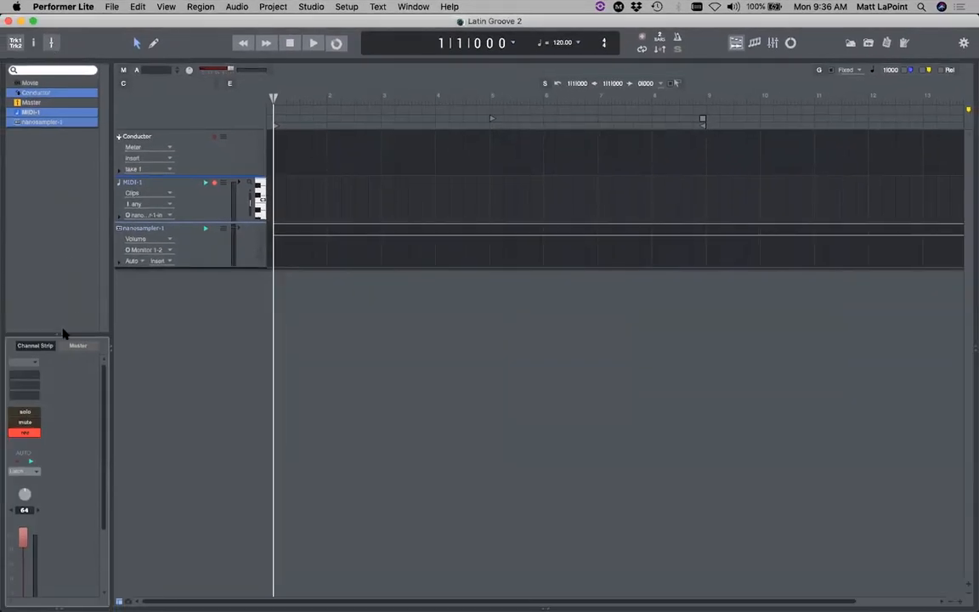
pyautogui.moveTo(60, 333); pyautogui.dragTo(60, 214)
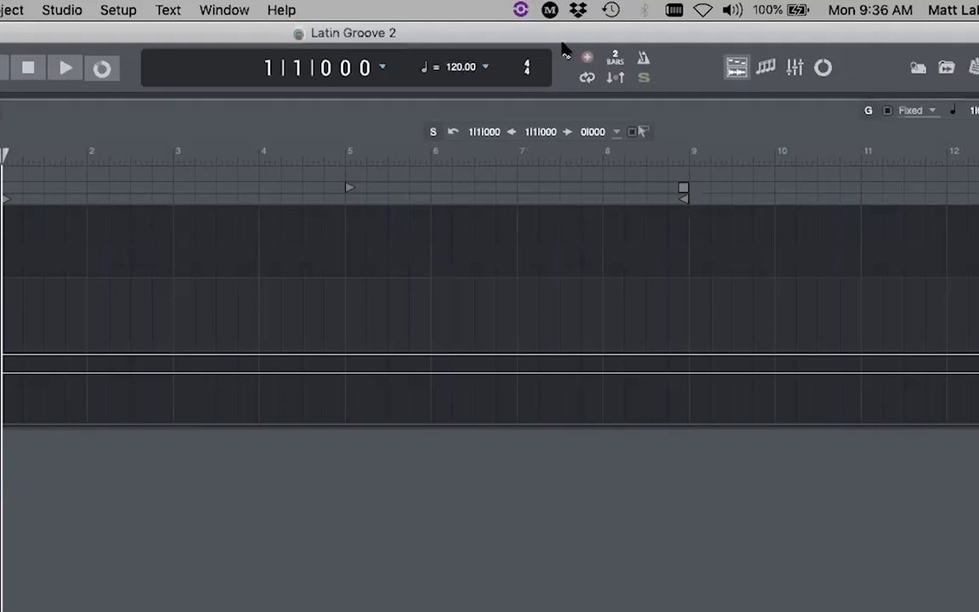
# Step: Set the countoff to 1 measure in the preferences and close them
pyautogui.click(612, 60)
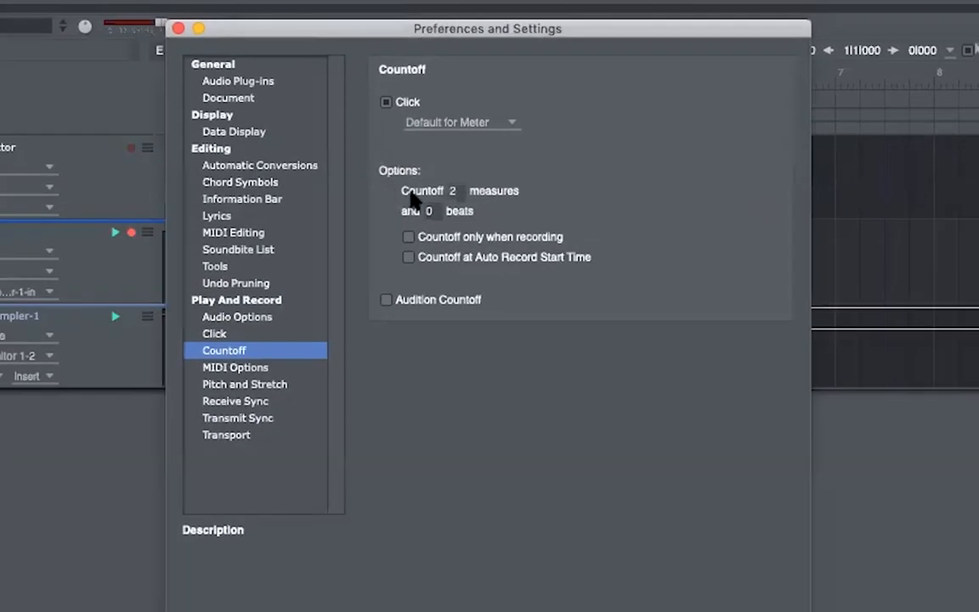
pyautogui.click(451, 191)
pyautogui.write('1')
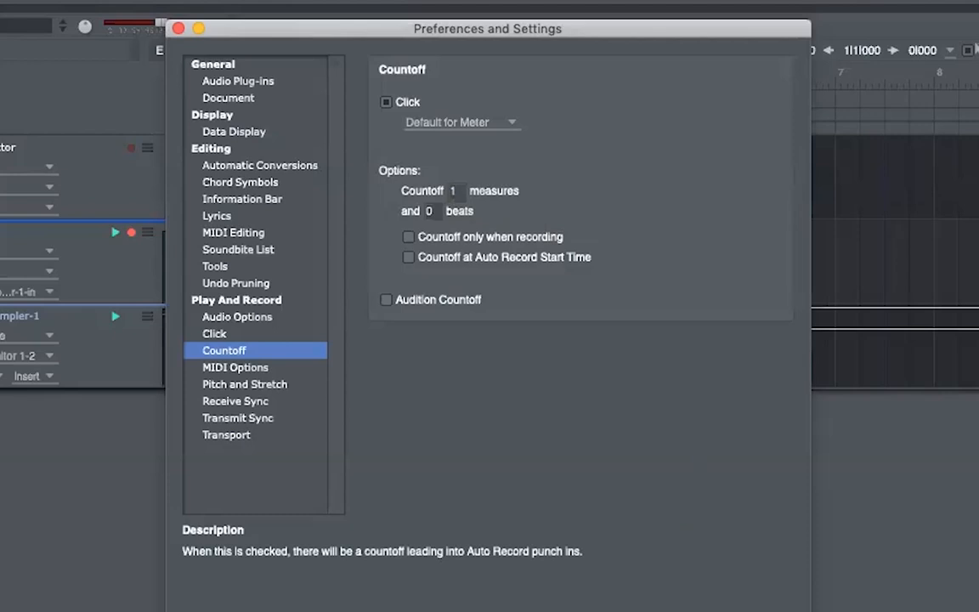
pyautogui.press('Return')
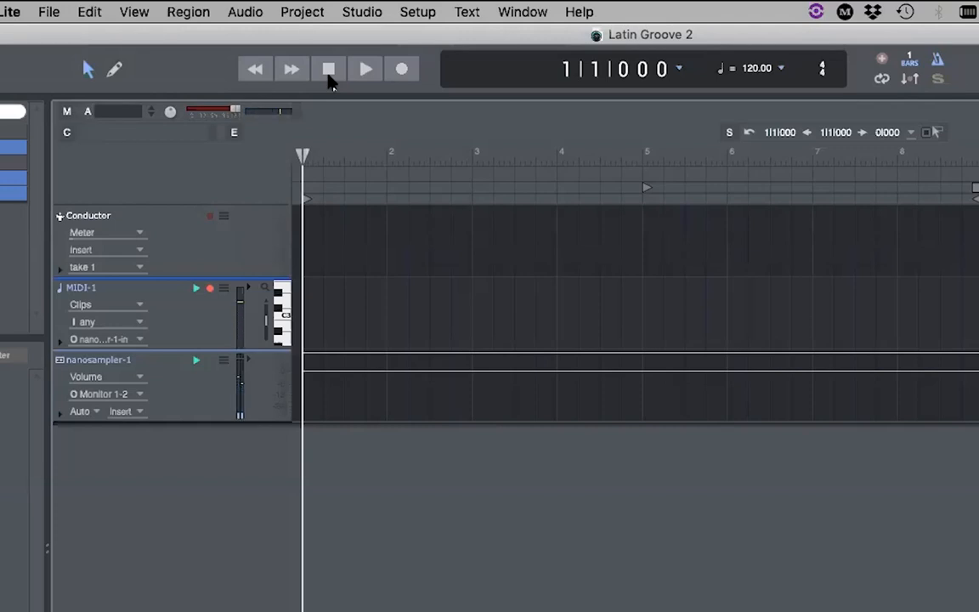
# Step: Record a nanosampler part about 24 measures long on MIDI-1, then rewind, make the track taller and disarm it
pyautogui.click(401, 69)
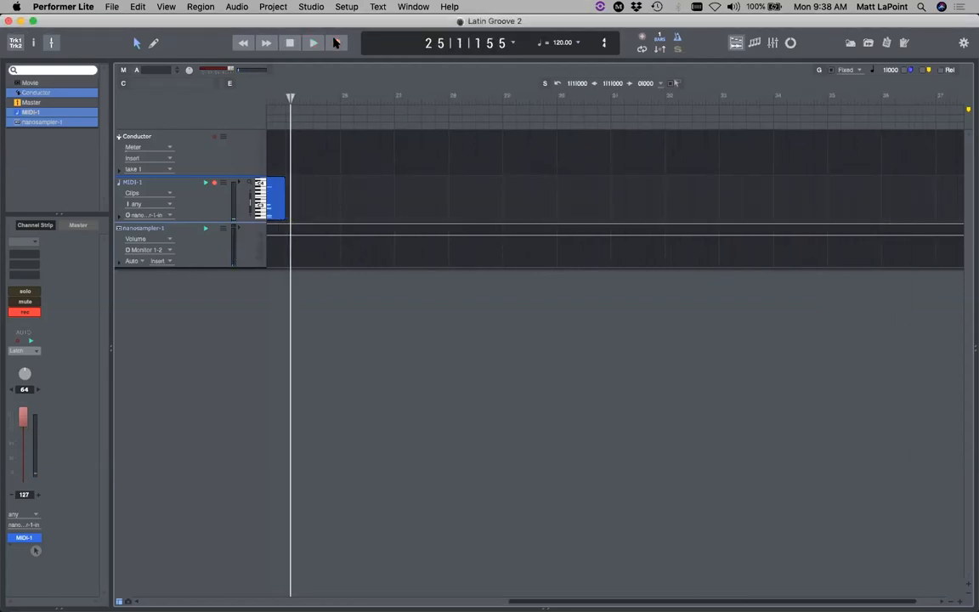
pyautogui.press('Return')
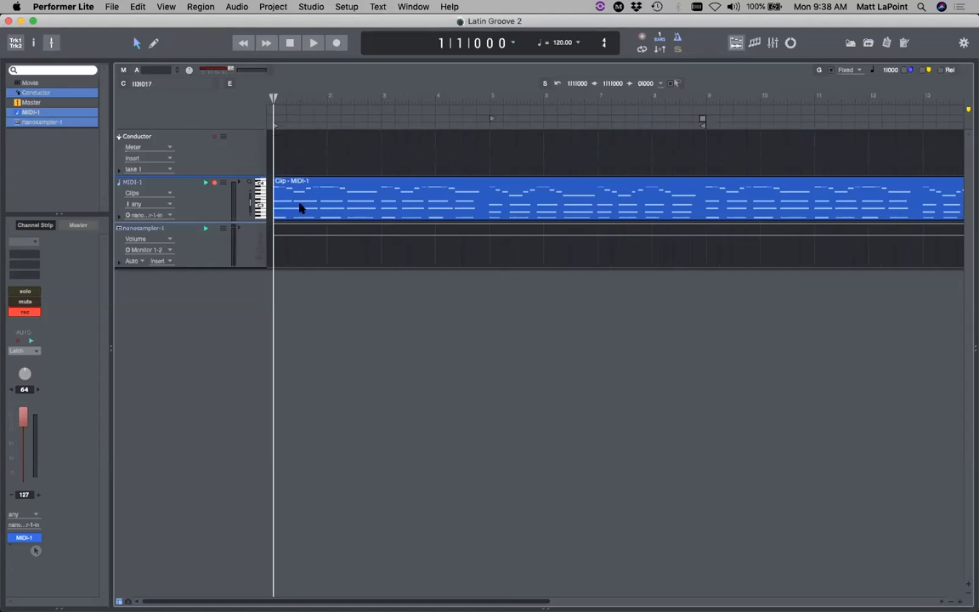
pyautogui.moveTo(204, 220); pyautogui.dragTo(201, 348)
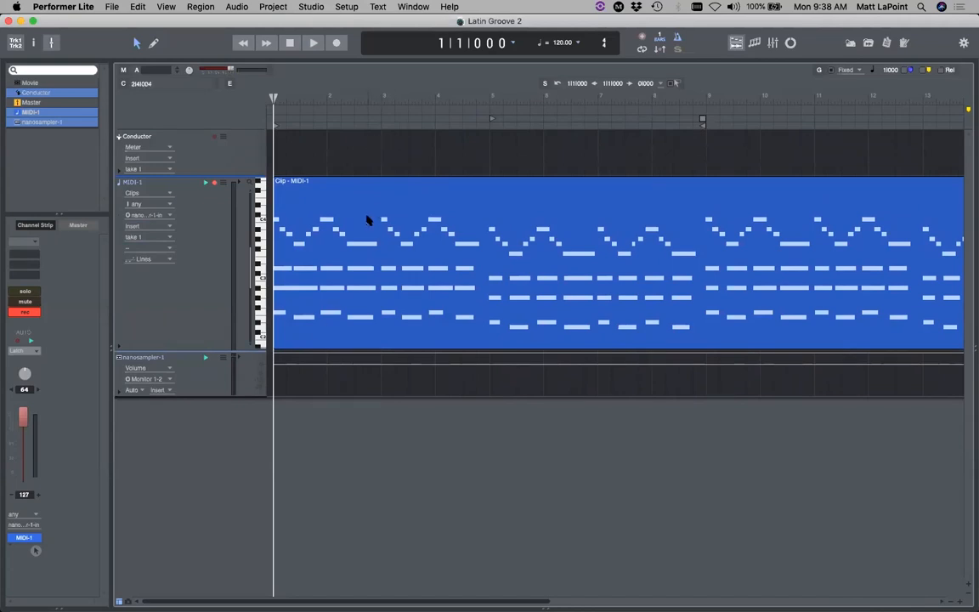
pyautogui.click(214, 184)
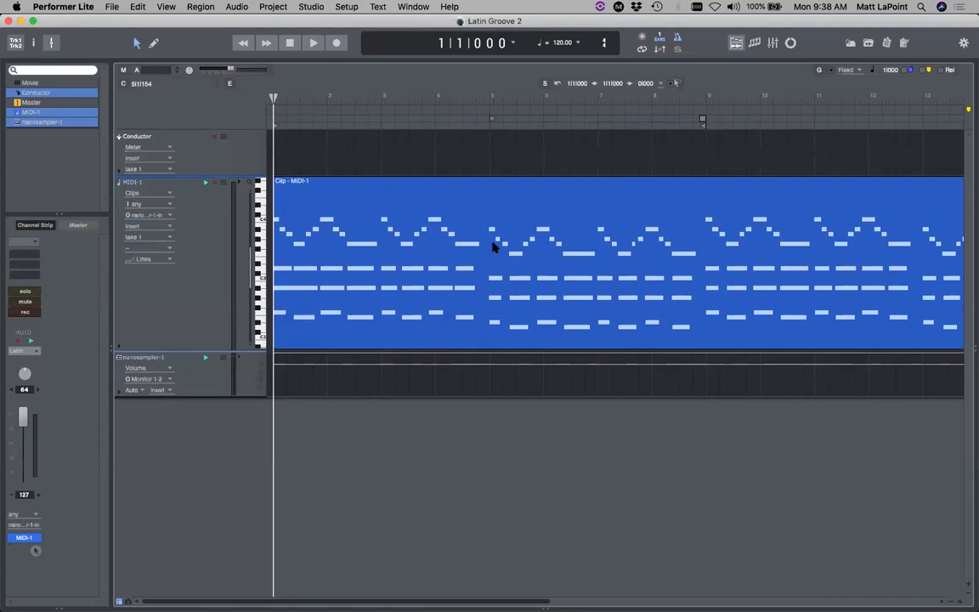
# Step: Open the MIDI-1 clip in the note editor and quantize the attacks of all its notes to an eighth-note grid
pyautogui.doubleClick(539, 238)
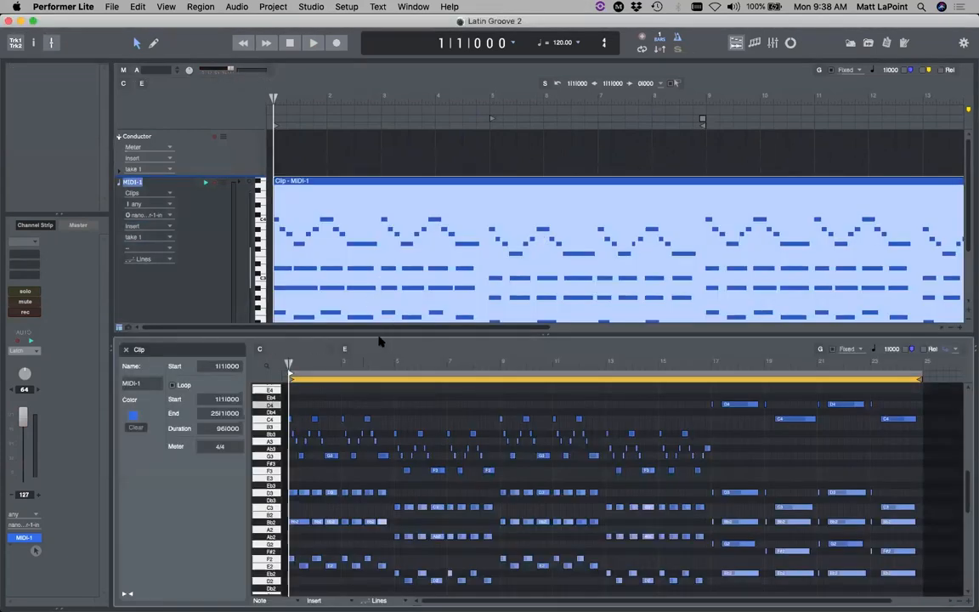
pyautogui.moveTo(380, 334); pyautogui.dragTo(414, 267)
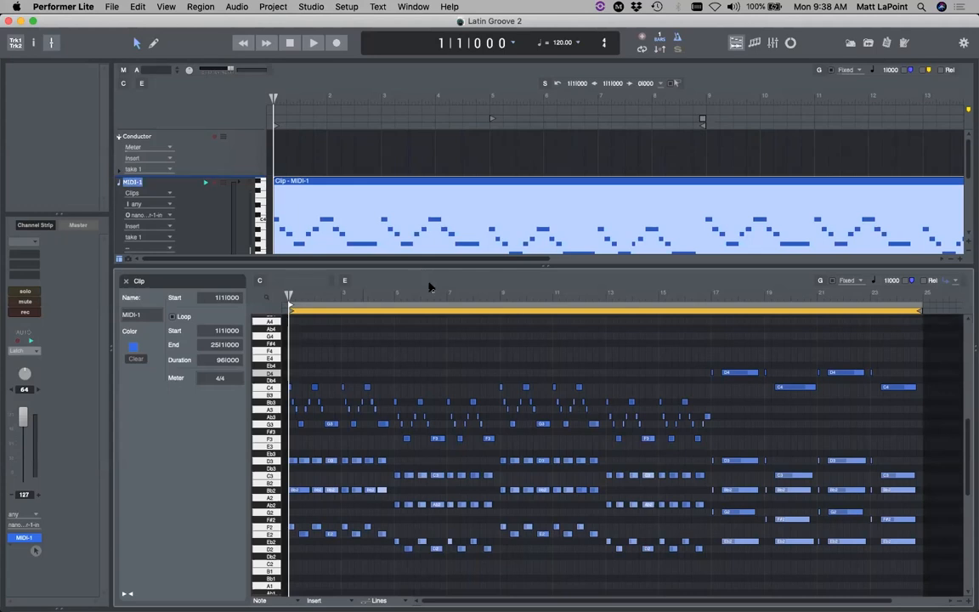
pyautogui.click(457, 333)
pyautogui.press('super+a')
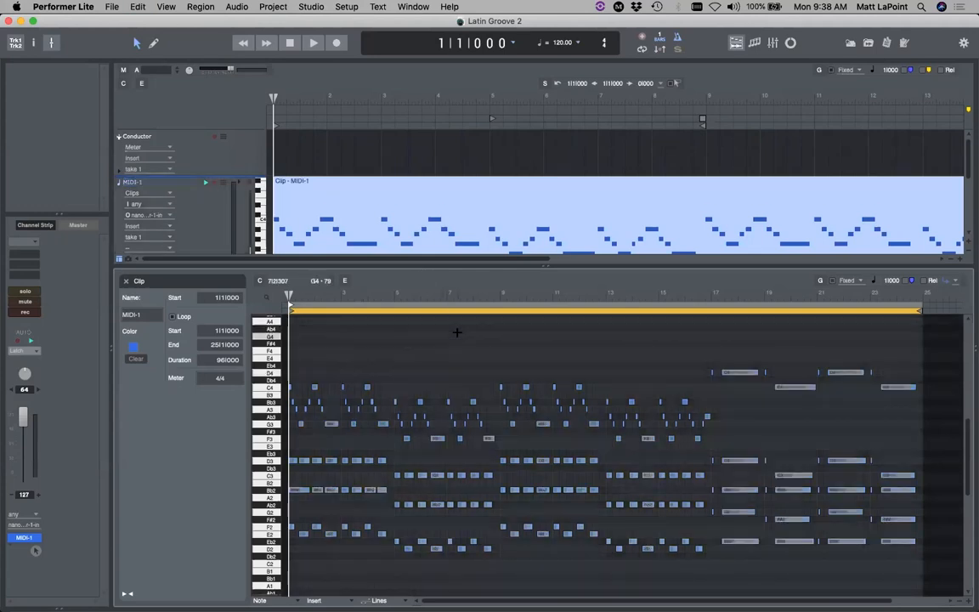
pyautogui.click(201, 7)
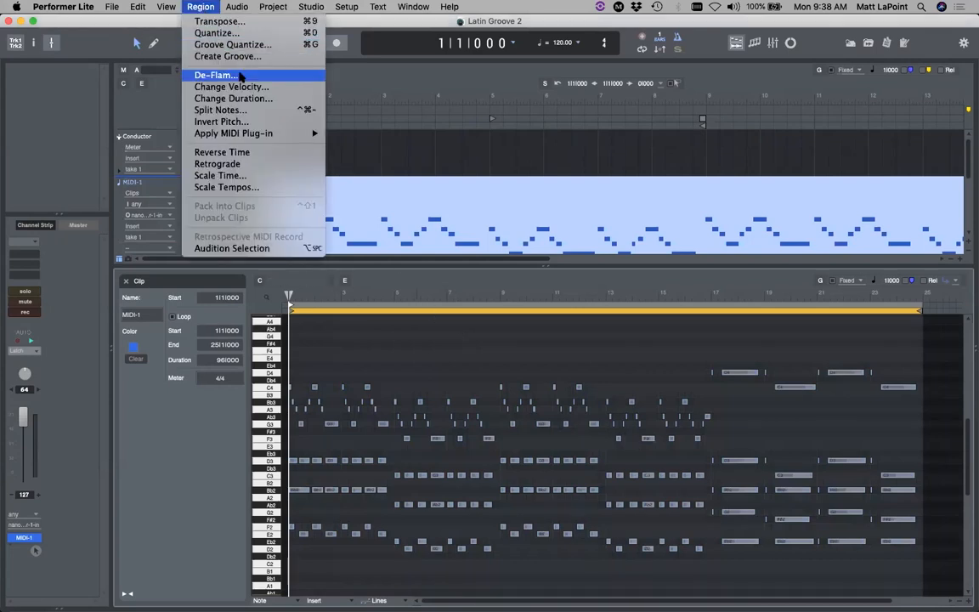
pyautogui.click(255, 33)
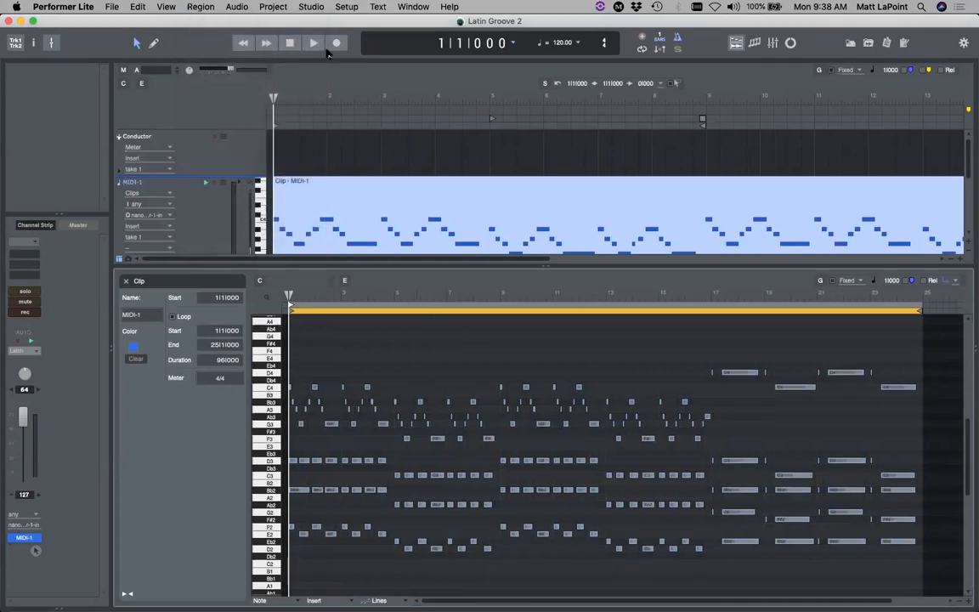
pyautogui.moveTo(719, 291); pyautogui.dragTo(495, 161)
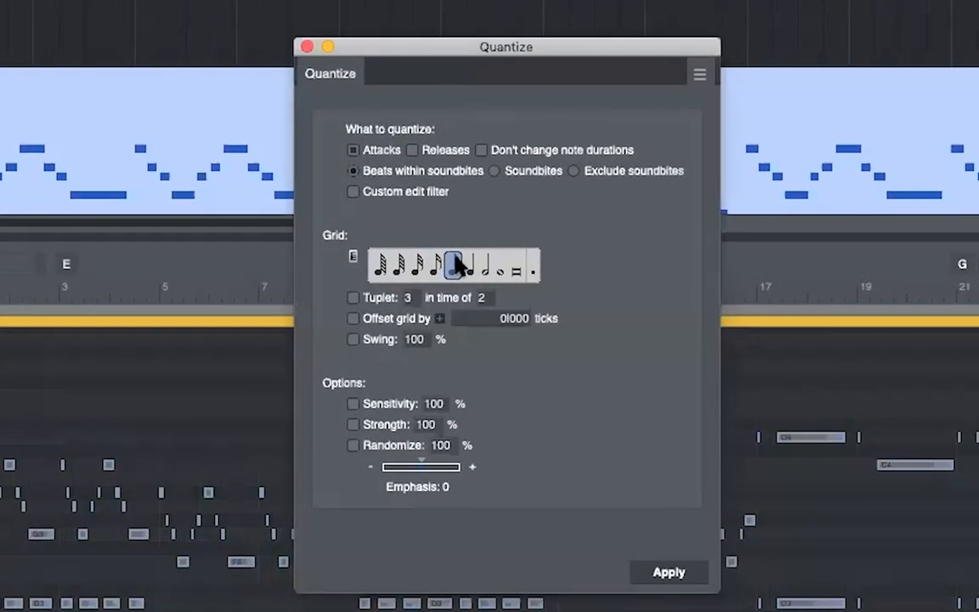
pyautogui.click(664, 574)
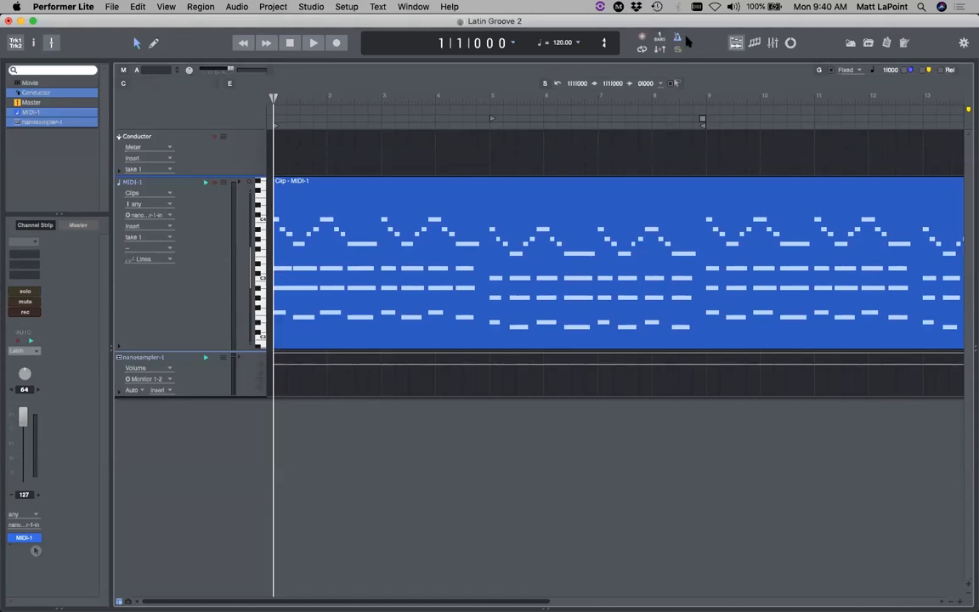
# Step: Play back the quantized MIDI-1 part from the beginning and stop playback
pyautogui.press('space')
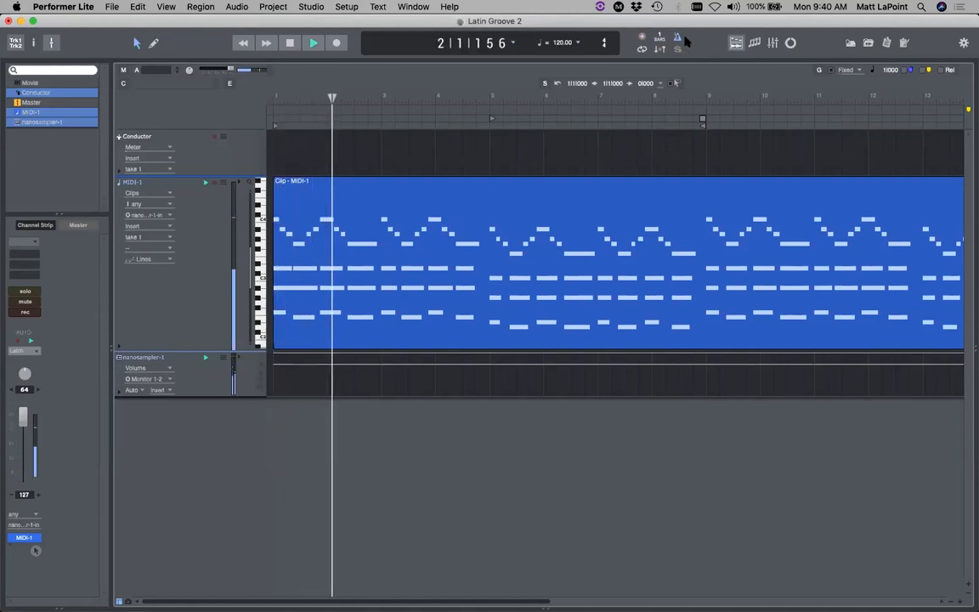
pyautogui.press('space')
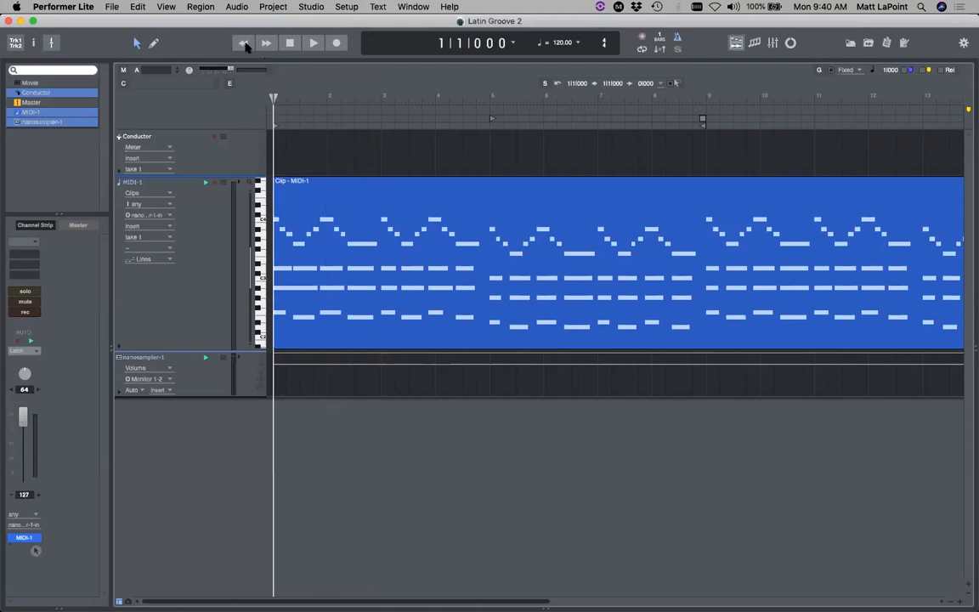
# Step: Add one instrument track assigned to Model12 (stereo), together with one MIDI track for it
pyautogui.click(273, 7)
pyautogui.moveTo(306, 22)
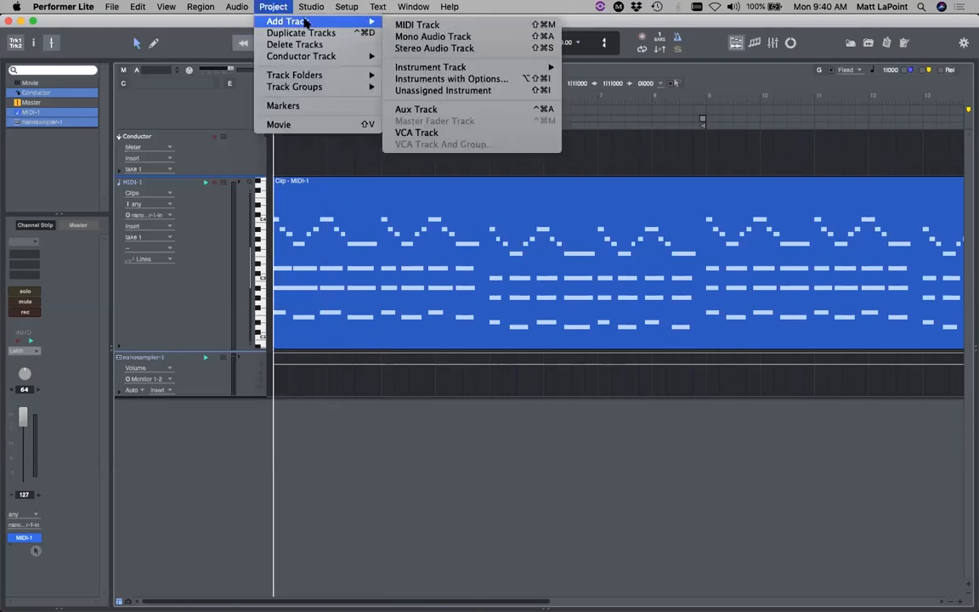
pyautogui.click(454, 79)
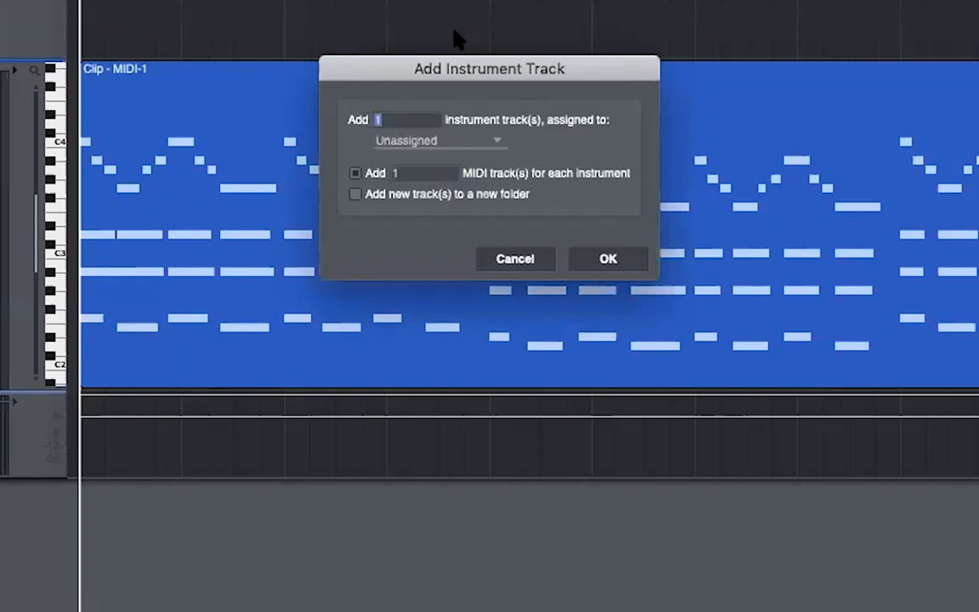
pyautogui.click(498, 143)
pyautogui.moveTo(565, 251)
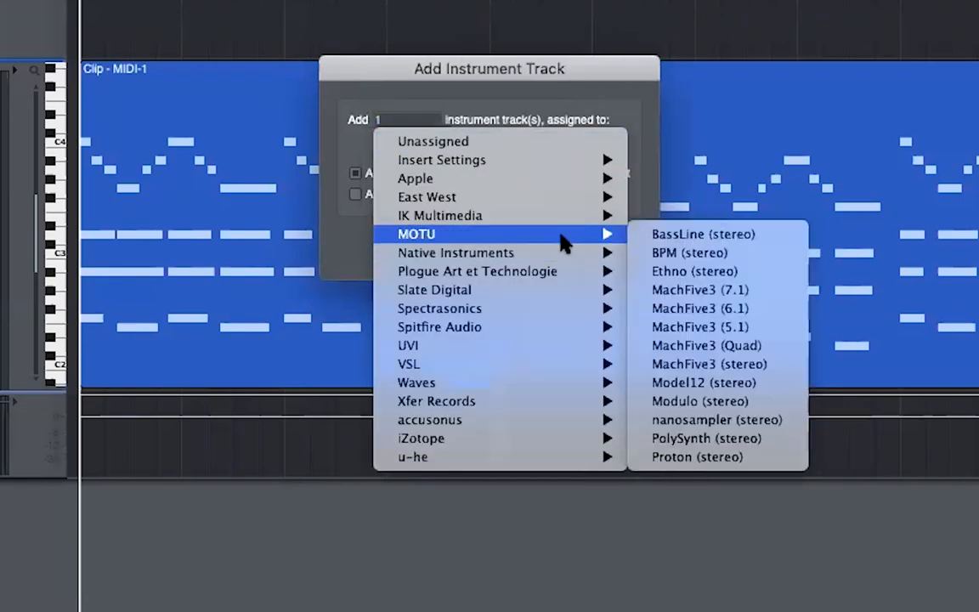
pyautogui.click(733, 383)
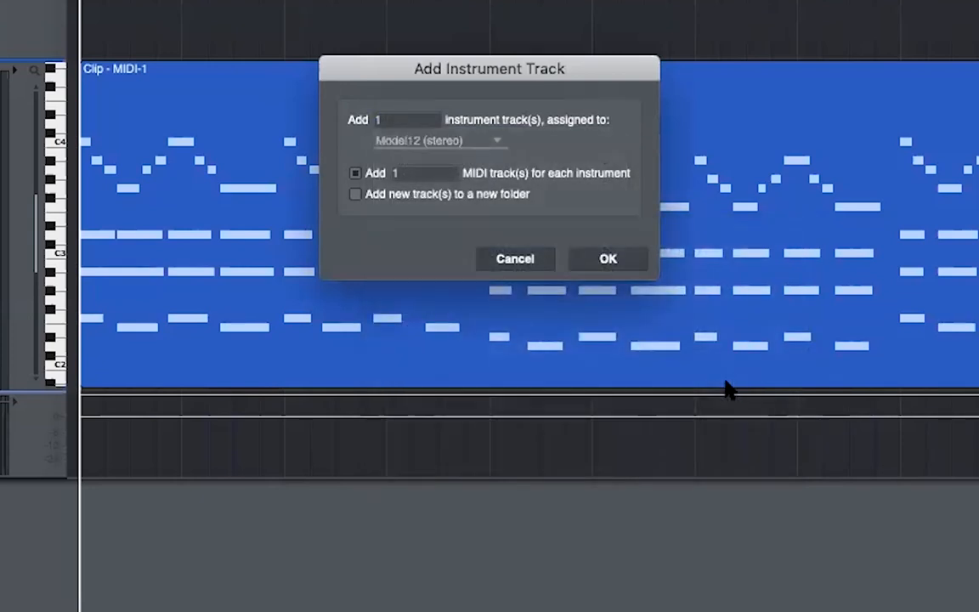
pyautogui.click(601, 258)
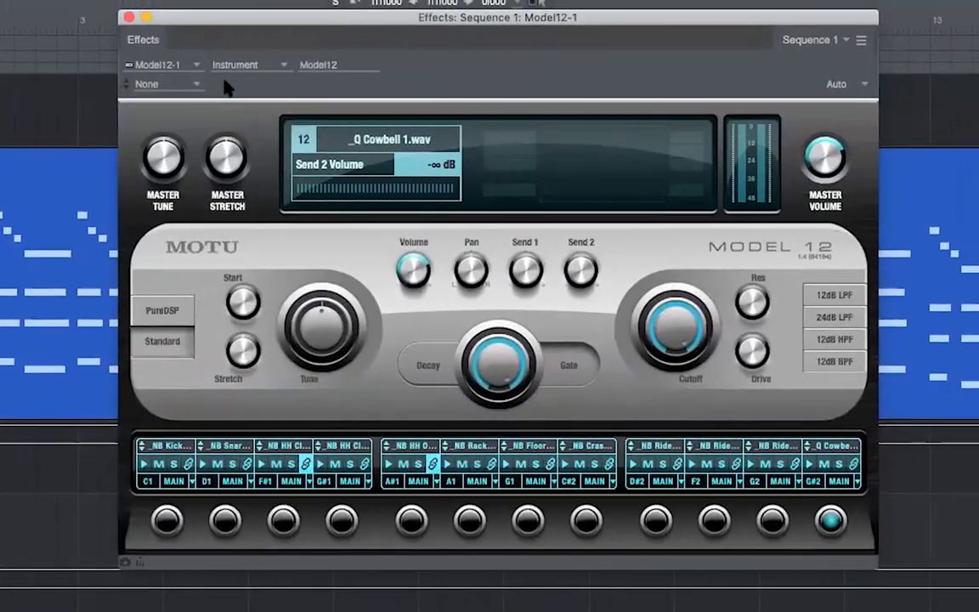
# Step: Load the More Cowbell preset in the Model12 instrument
pyautogui.click(374, 28)
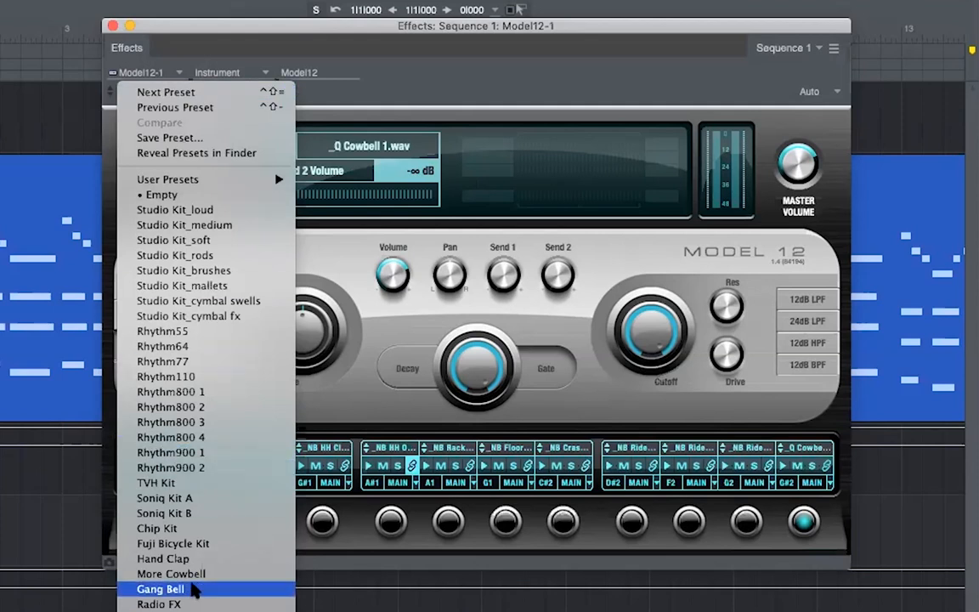
pyautogui.click(198, 576)
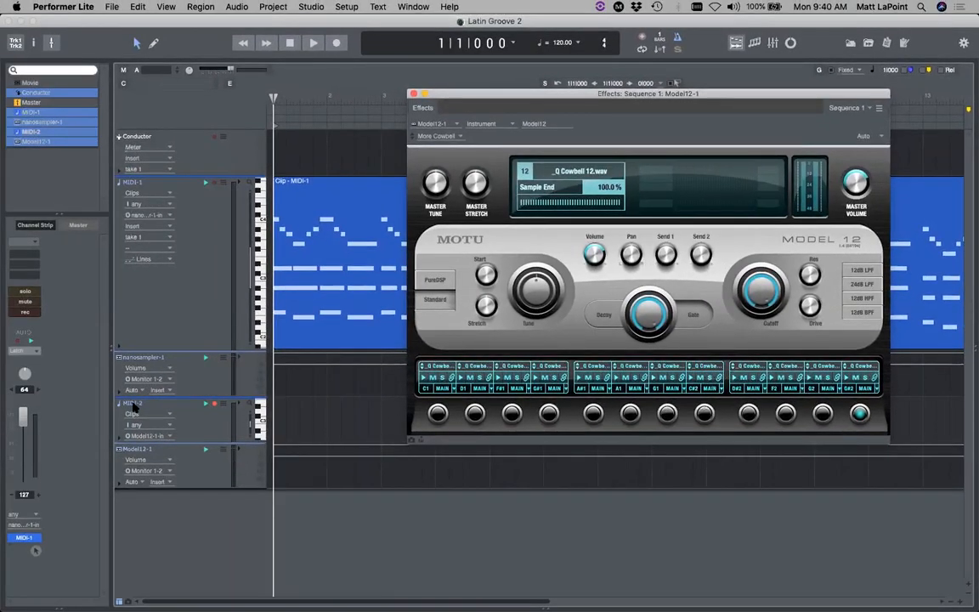
# Step: Lower the MIDI-2 track's volume to 70, save the project and close the Model12 window
pyautogui.click(133, 404)
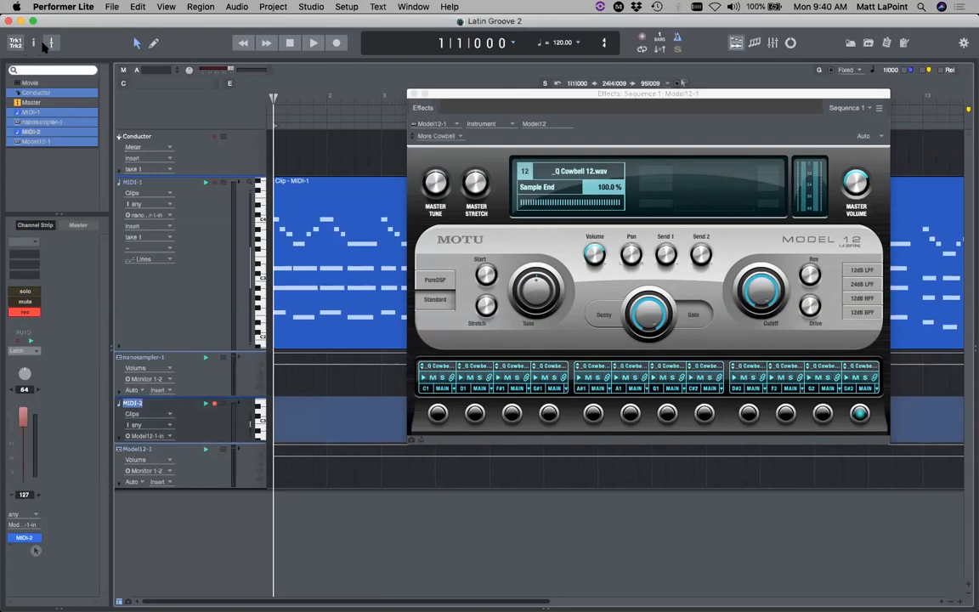
pyautogui.moveTo(26, 422); pyautogui.dragTo(28, 449)
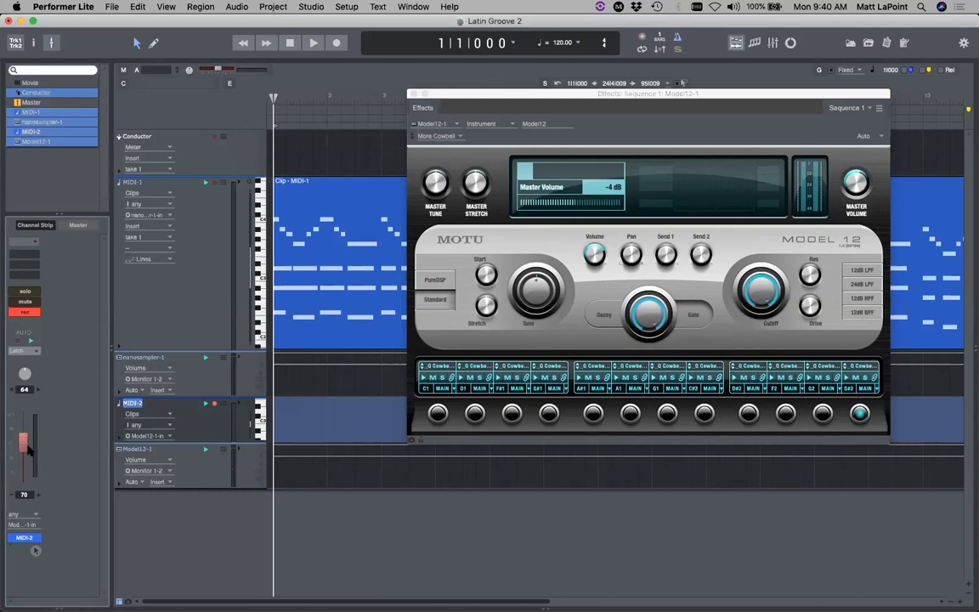
pyautogui.press('super+s')
pyautogui.click(414, 94)
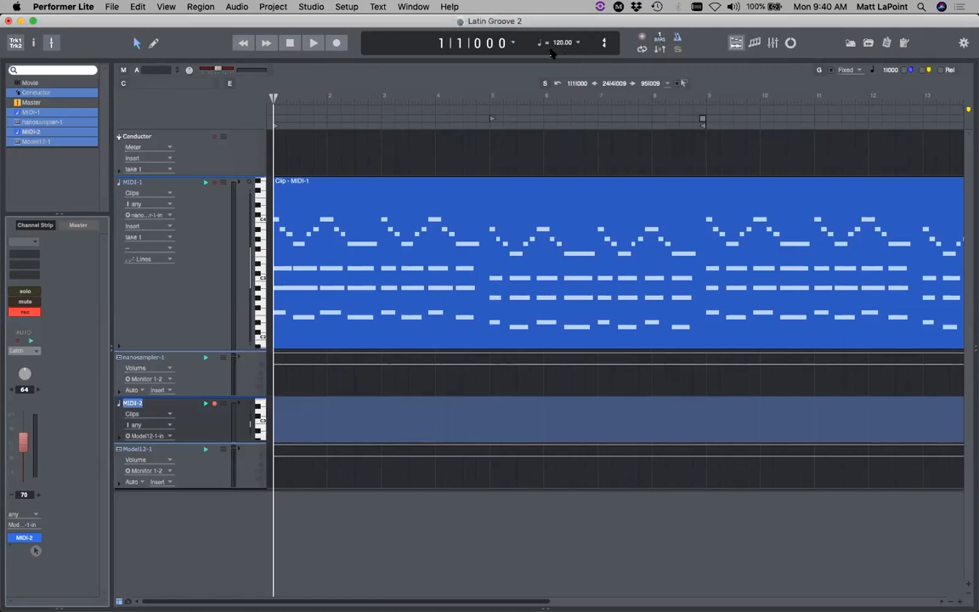
# Step: Record a cowbell pattern about 4 measures long on the MIDI-2 track and return to the start of the sequence
pyautogui.click(342, 45)
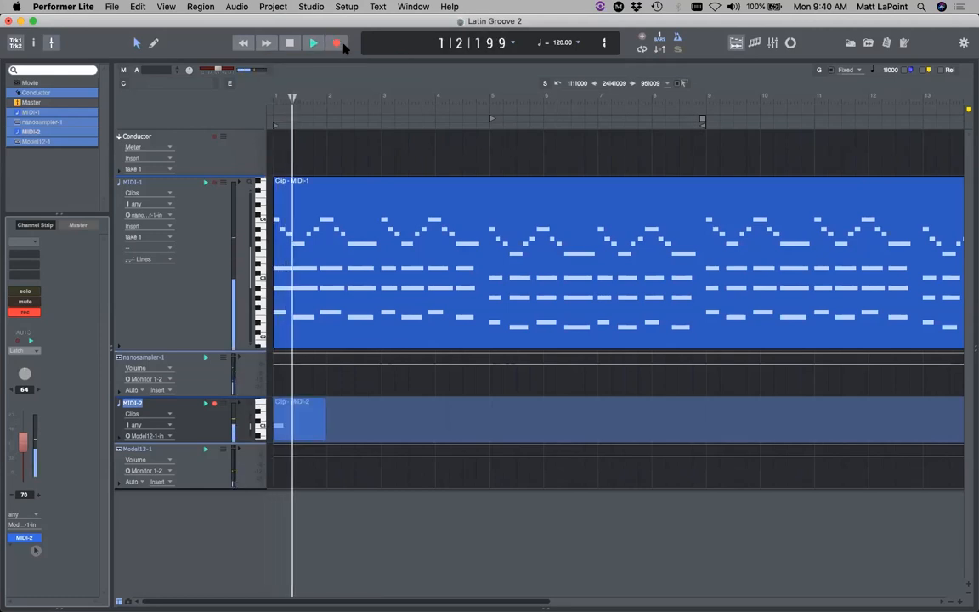
pyautogui.click(338, 43)
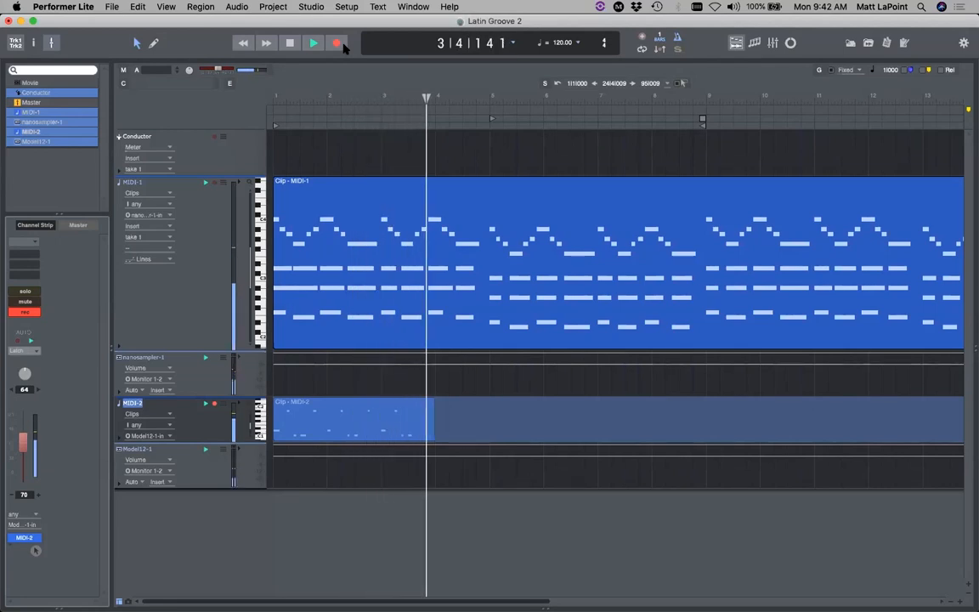
pyautogui.click(344, 46)
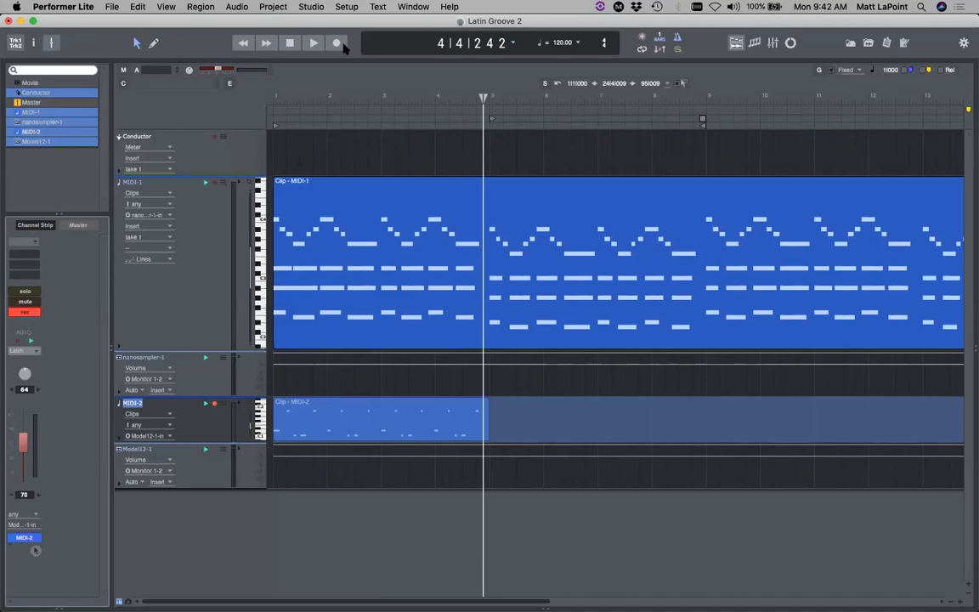
pyautogui.press('Return')
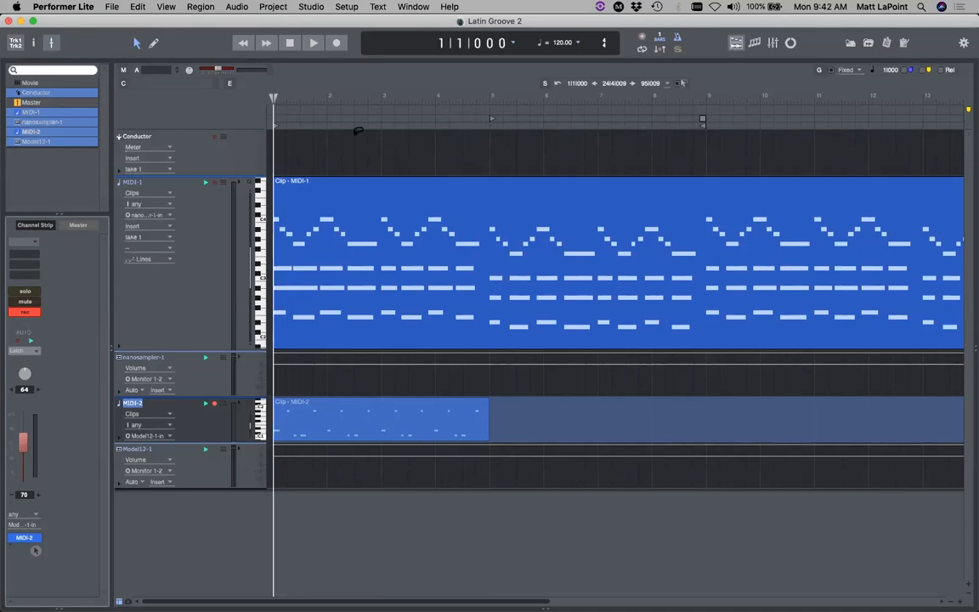
# Step: Change the color of the MIDI-2 track to orange
pyautogui.click(119, 404)
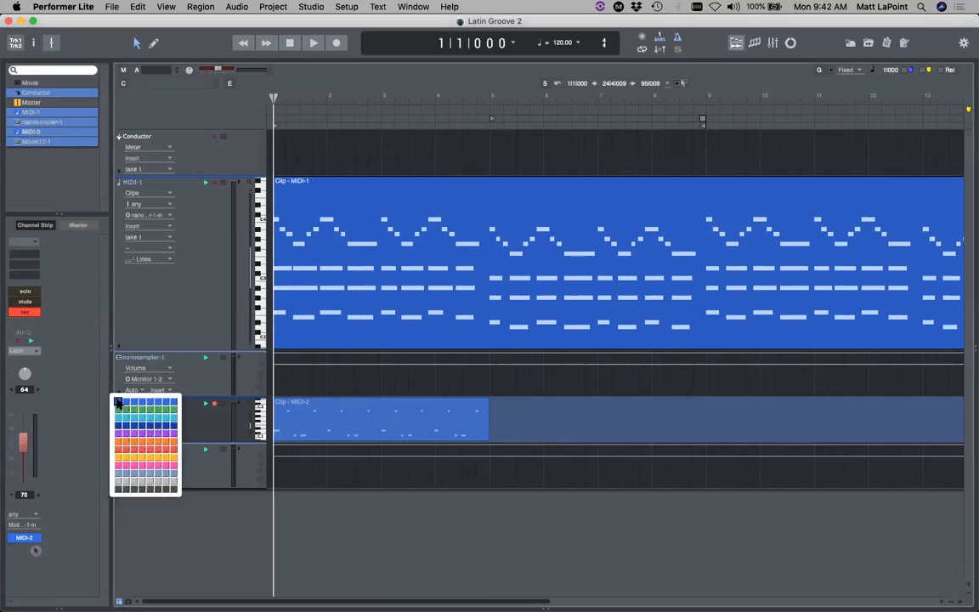
pyautogui.click(118, 443)
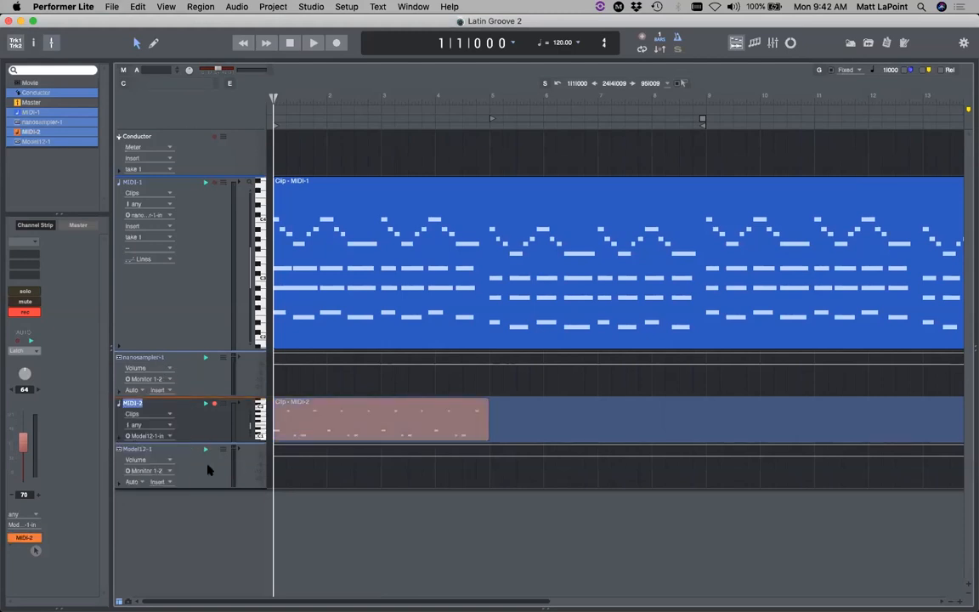
# Step: Increase the MIDI-2 track's height and open its cowbell clip for note editing
pyautogui.moveTo(204, 438); pyautogui.dragTo(207, 542)
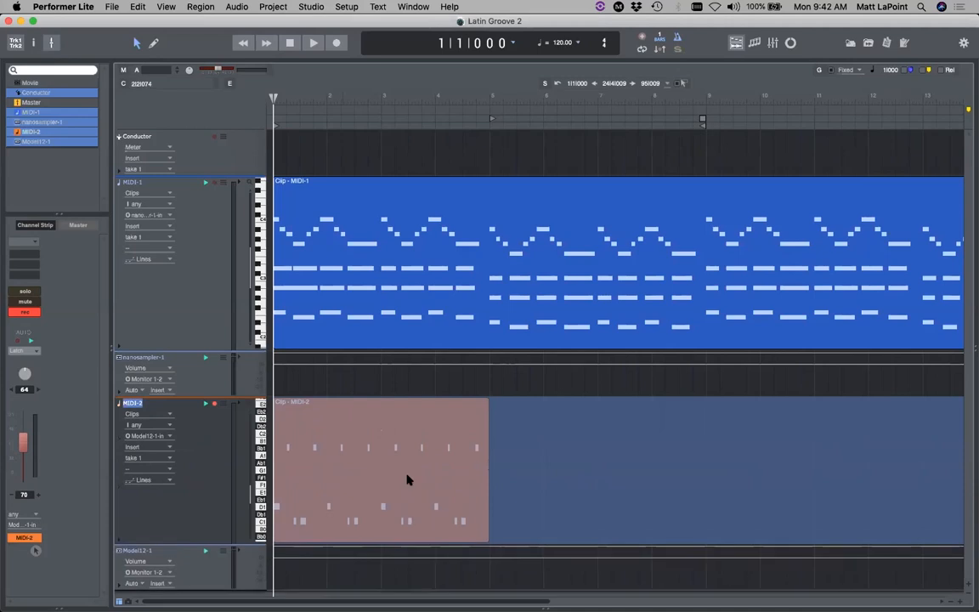
pyautogui.click(571, 455)
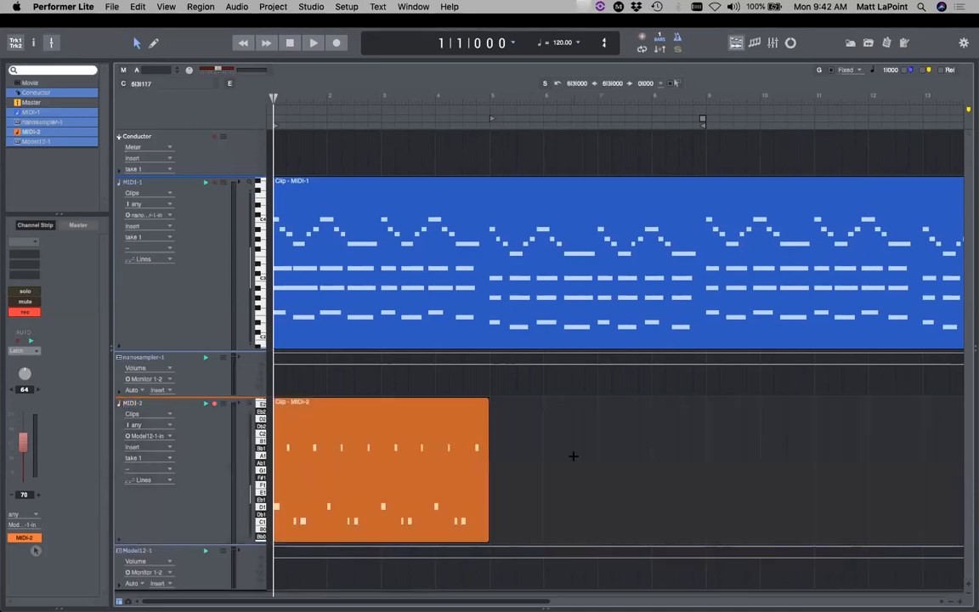
pyautogui.doubleClick(313, 458)
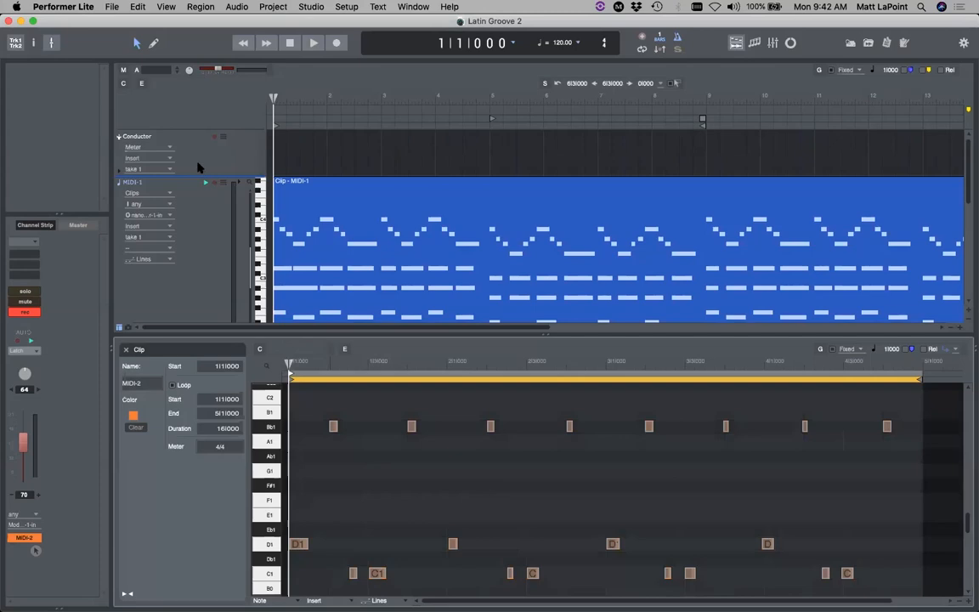
# Step: Quantize the cowbell notes' attacks and releases to an eighth-note grid, and close the clip editor
pyautogui.click(201, 7)
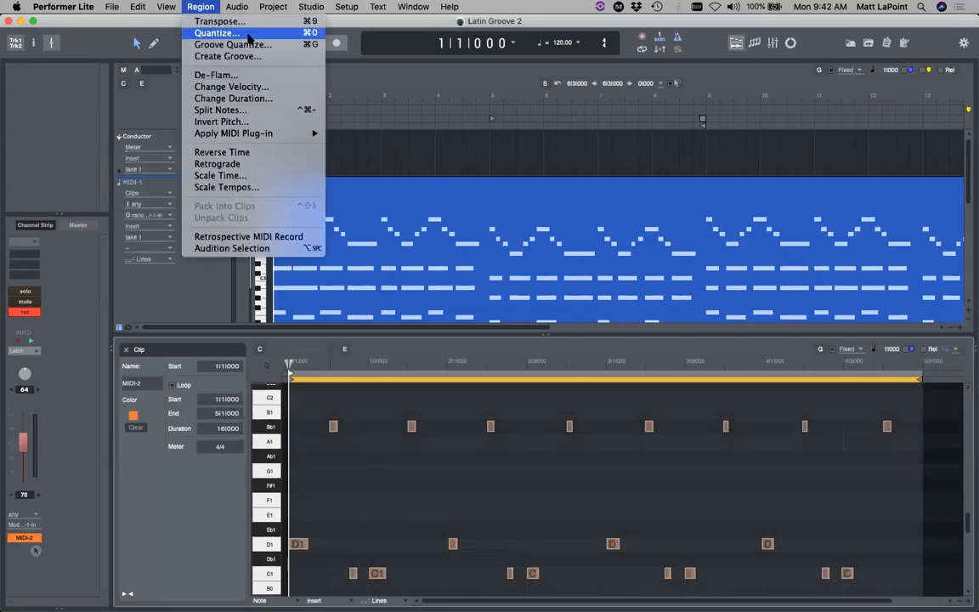
pyautogui.click(248, 34)
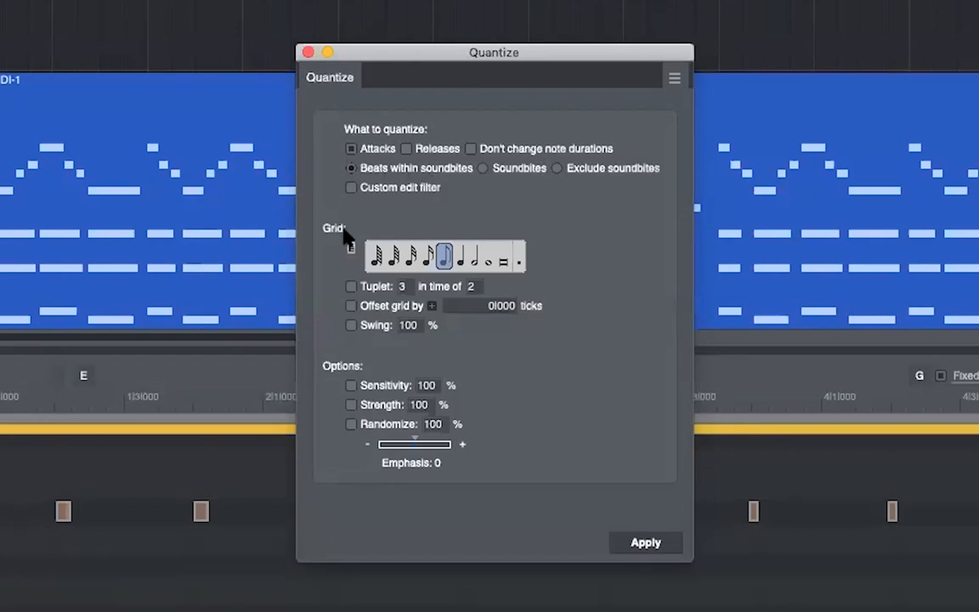
pyautogui.click(407, 150)
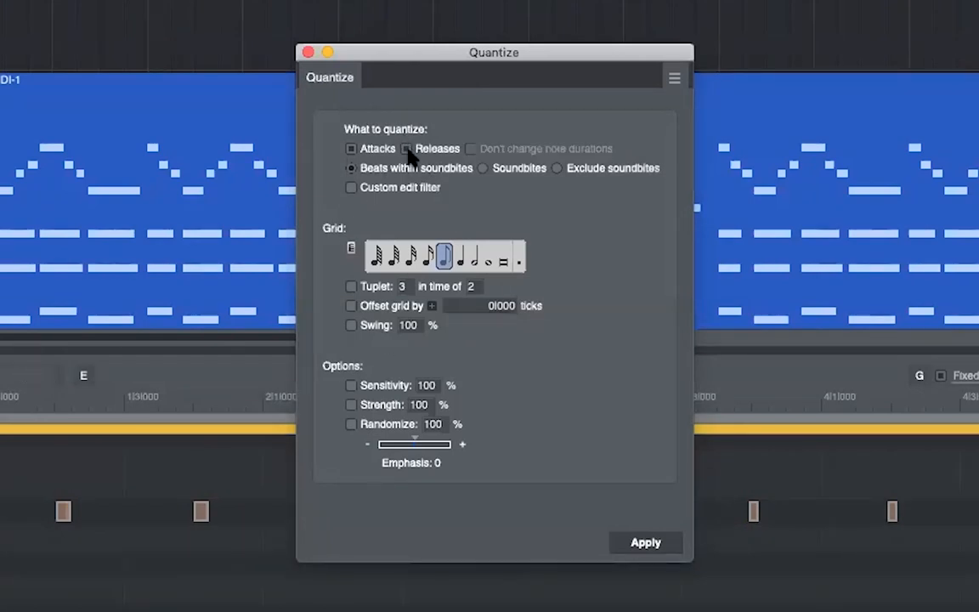
pyautogui.click(663, 544)
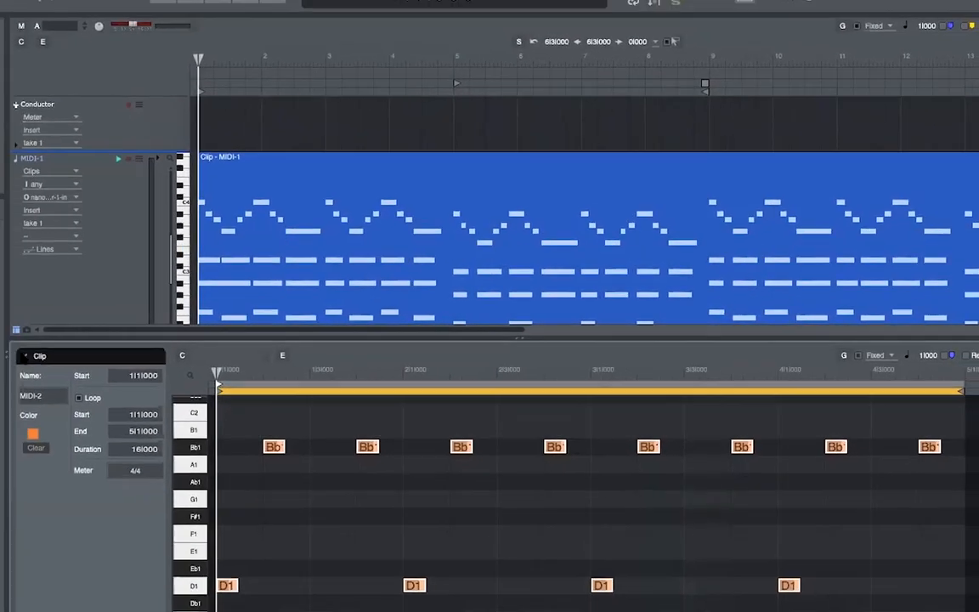
pyautogui.click(23, 355)
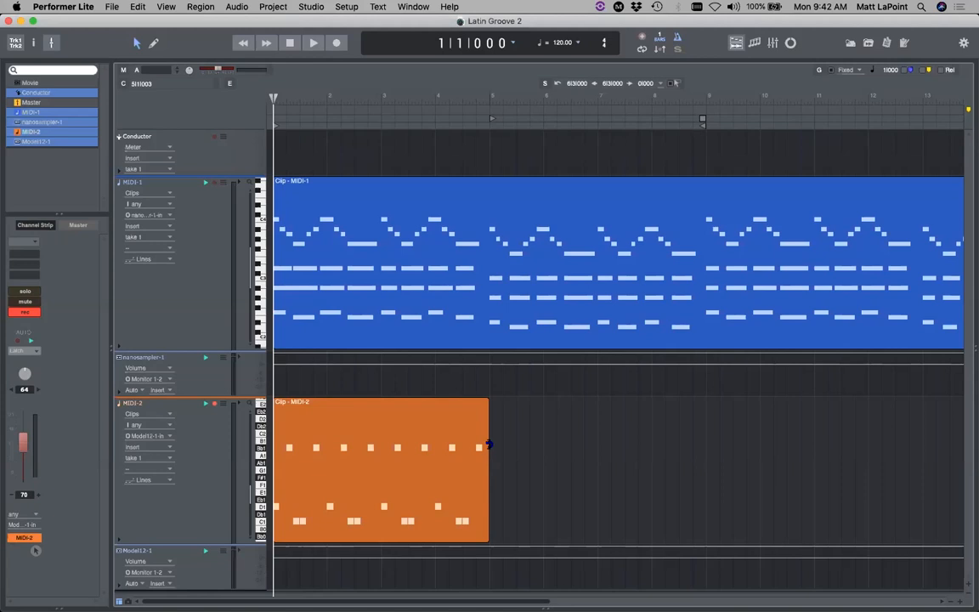
# Step: Loop the MIDI-2 clip out to measure 25 where the piano clip ends, and lower the track's volume to 57
pyautogui.moveTo(488, 439); pyautogui.dragTo(770, 443)
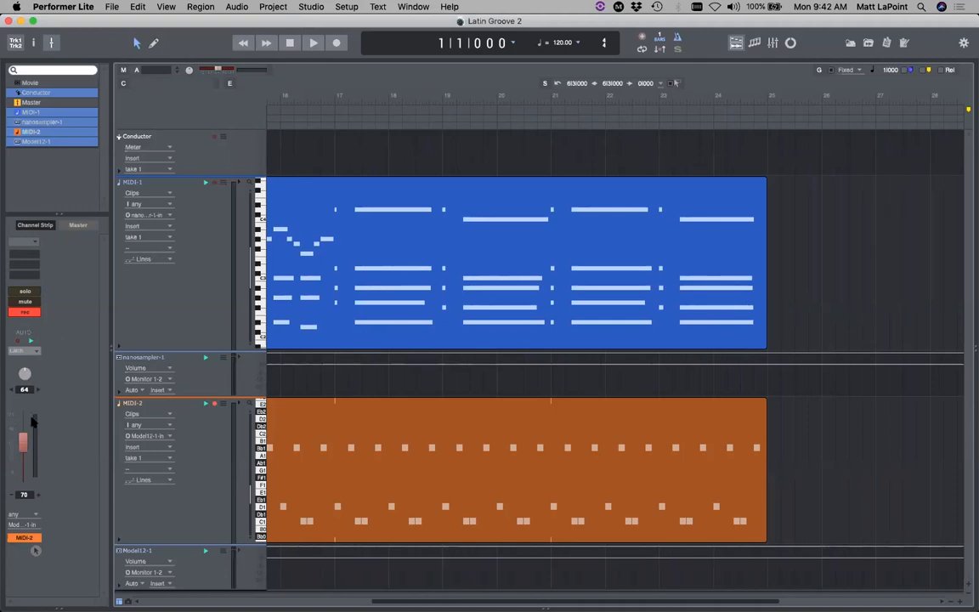
pyautogui.moveTo(23, 437); pyautogui.dragTo(24, 444)
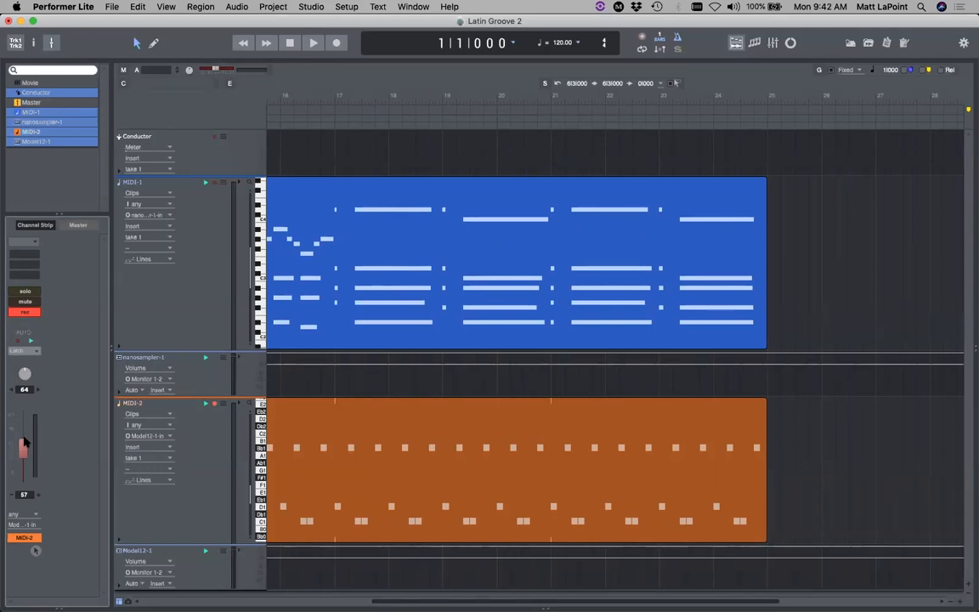
# Step: Hide the Conductor, nanosampler-1 and Model12-1 tracks from the sequence view
pyautogui.click(49, 94)
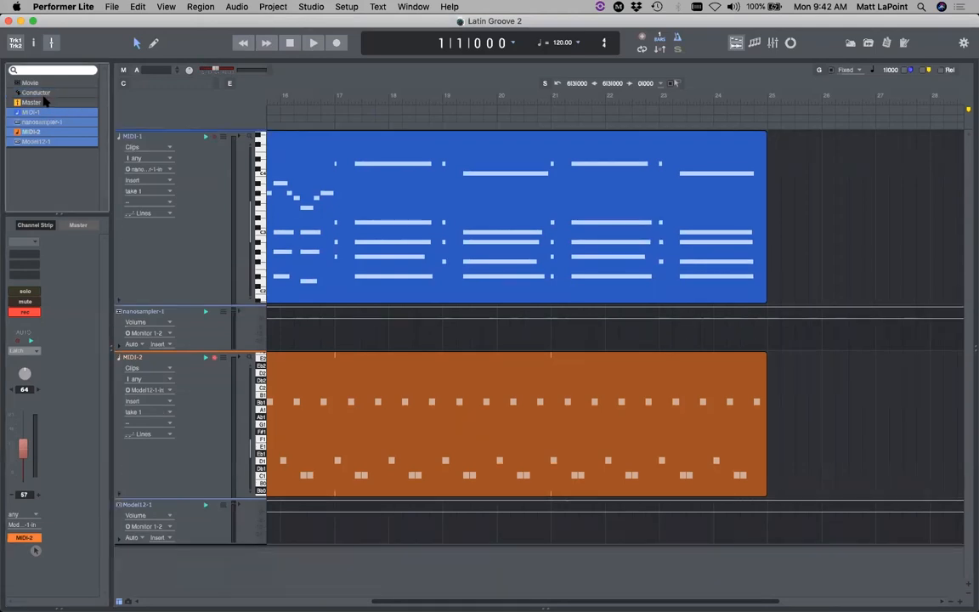
pyautogui.click(40, 122)
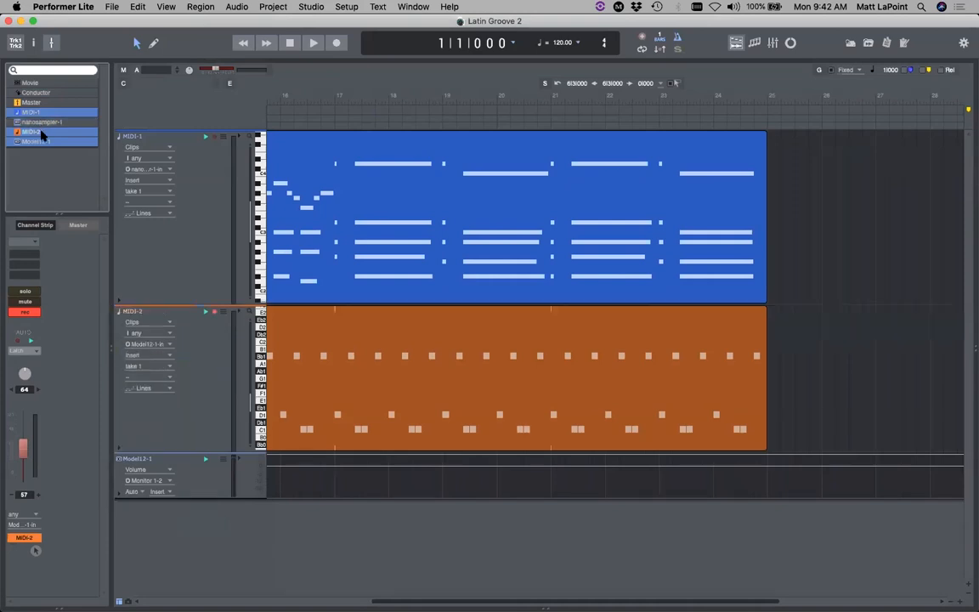
pyautogui.click(44, 141)
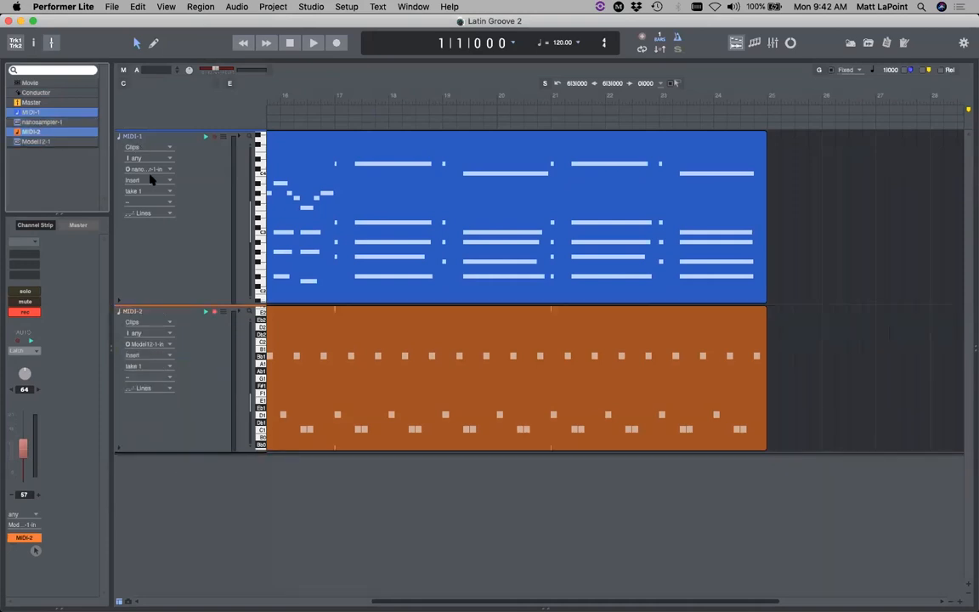
# Step: Rename the MIDI-1 track as Piano and the MIDI-2 track as Cowbells
pyautogui.doubleClick(141, 138)
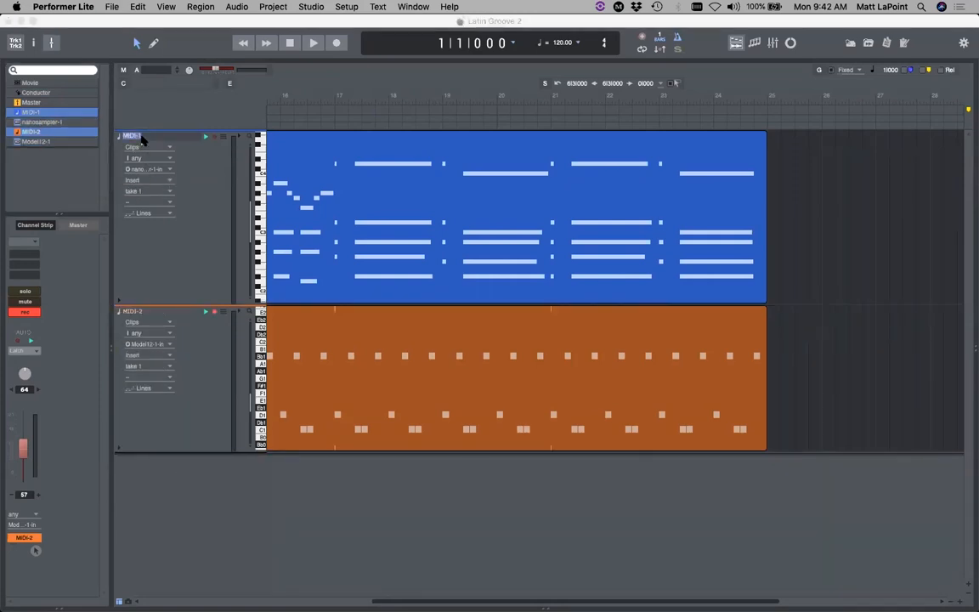
pyautogui.write('Piano')
pyautogui.press('Return')
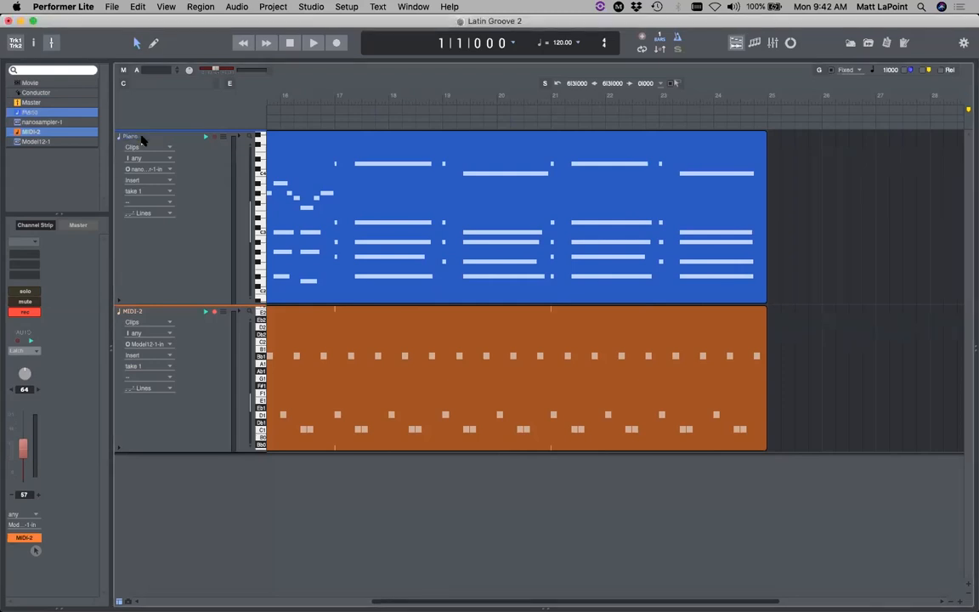
pyautogui.doubleClick(132, 312)
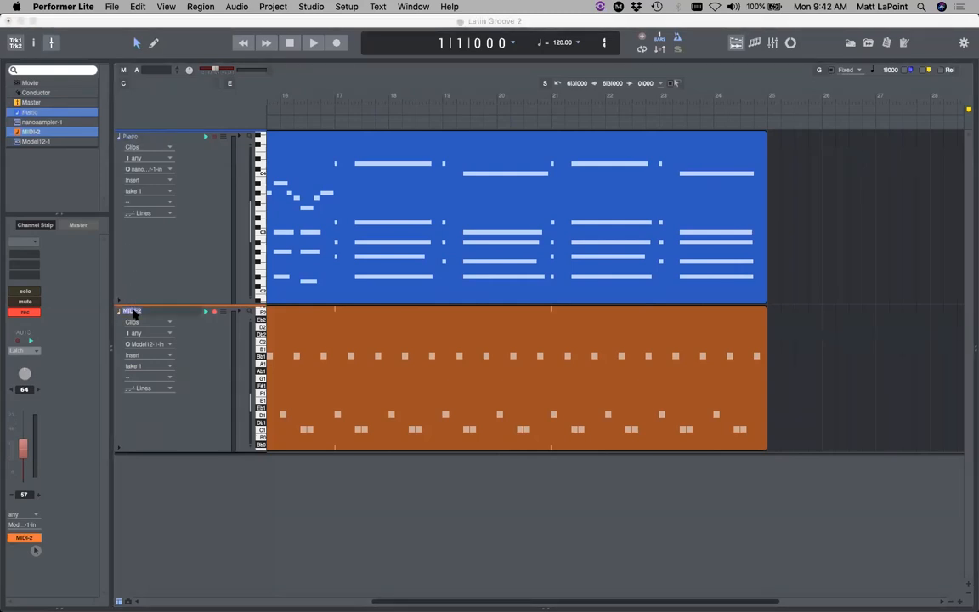
pyautogui.write('Cowbells')
pyautogui.press('Return')
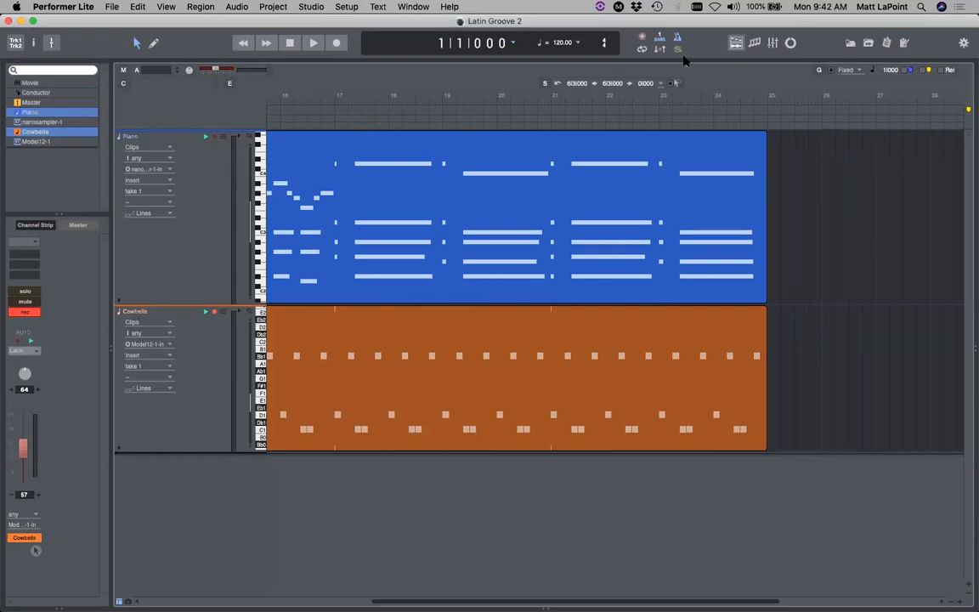
# Step: Reorder the mixer strips to Piano, Cowbells, nanosampler-1, Model12-1 and Master, and disarm recording on Cowbells
pyautogui.click(774, 44)
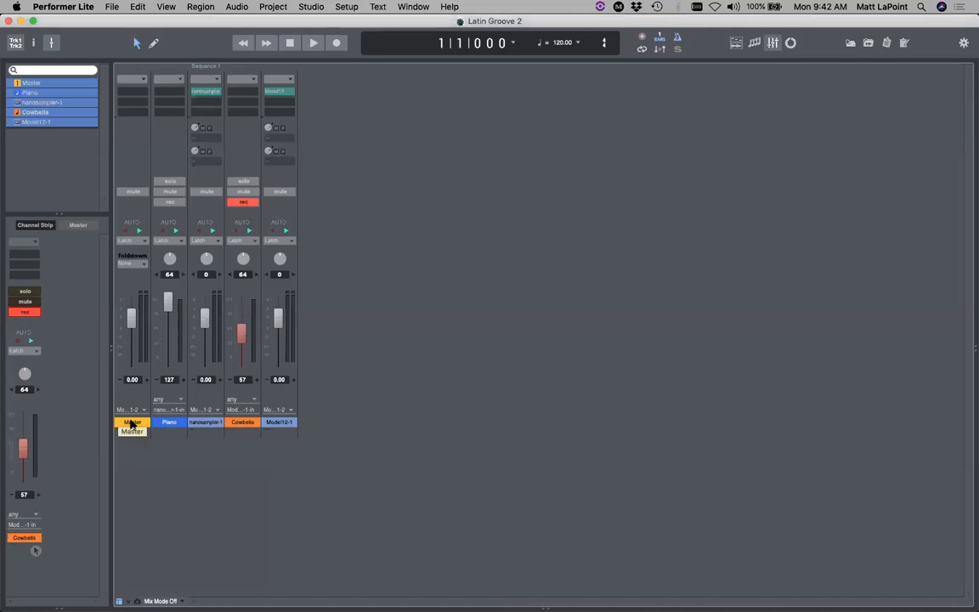
pyautogui.moveTo(132, 422); pyautogui.dragTo(326, 420)
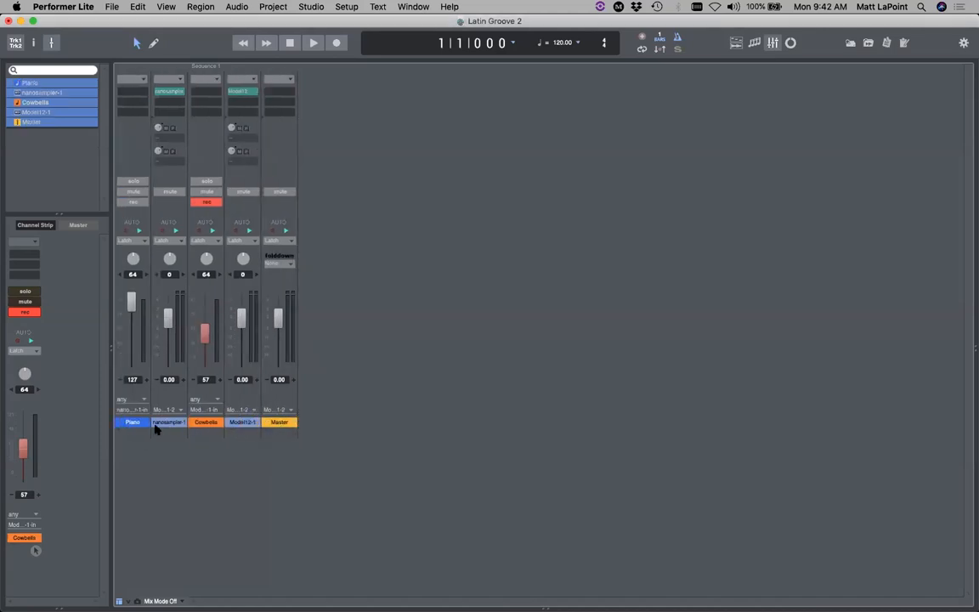
pyautogui.moveTo(169, 425); pyautogui.dragTo(214, 422)
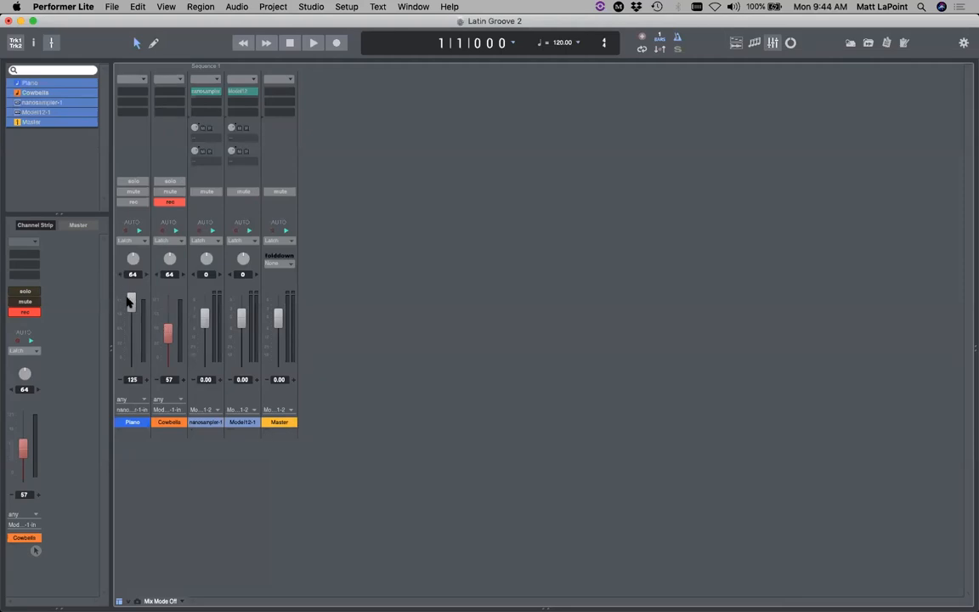
pyautogui.click(178, 202)
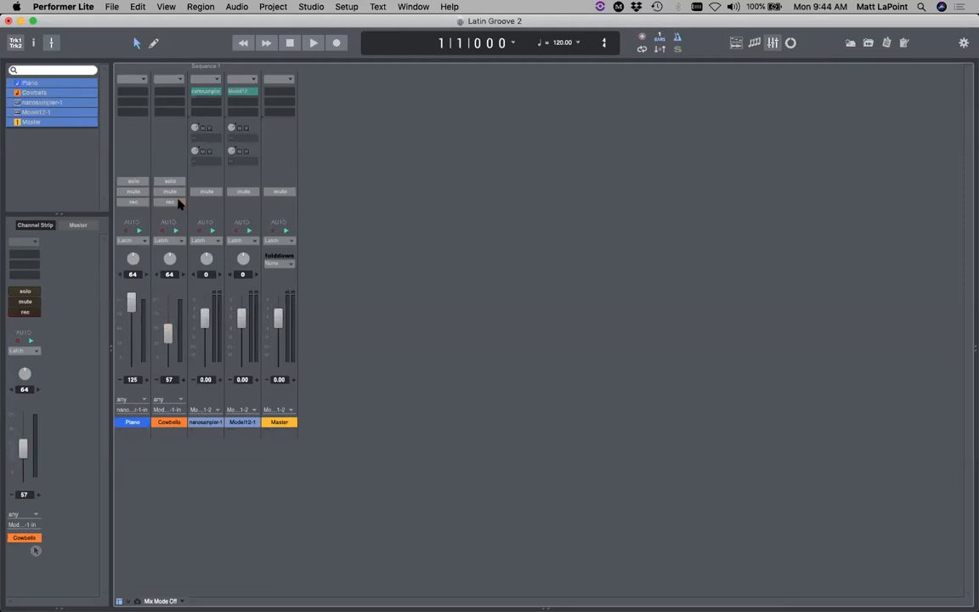
# Step: Return to the sequence view and add one Workstation [34 out] (stereo) instrument track with 5 MIDI tracks
pyautogui.click(736, 44)
pyautogui.click(273, 6)
pyautogui.moveTo(287, 21)
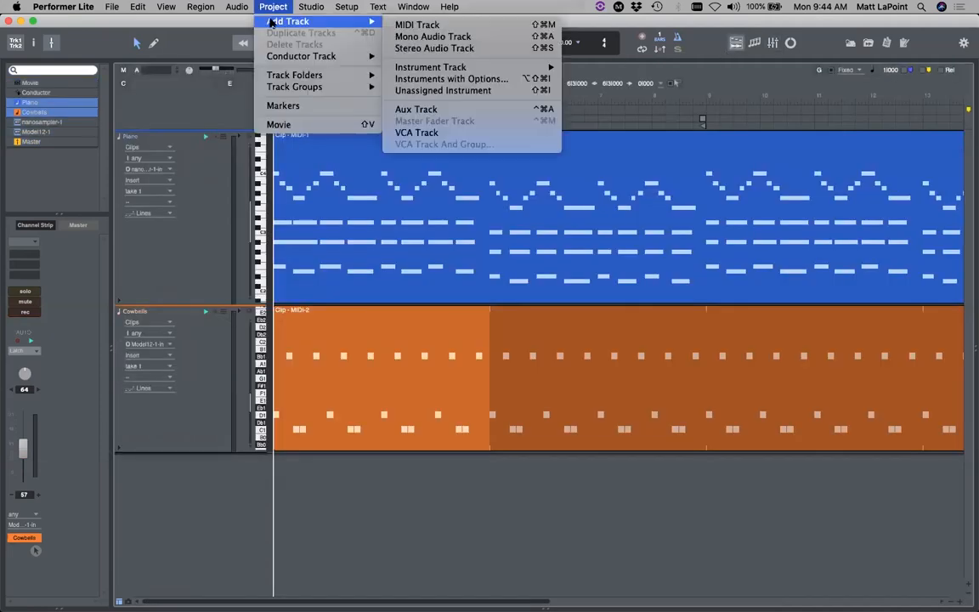
pyautogui.click(487, 82)
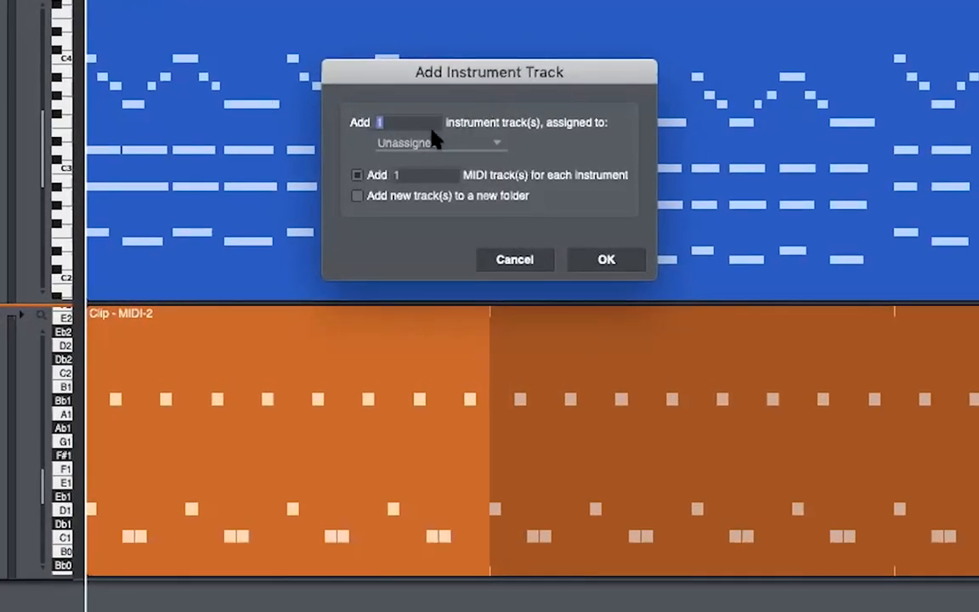
pyautogui.click(426, 144)
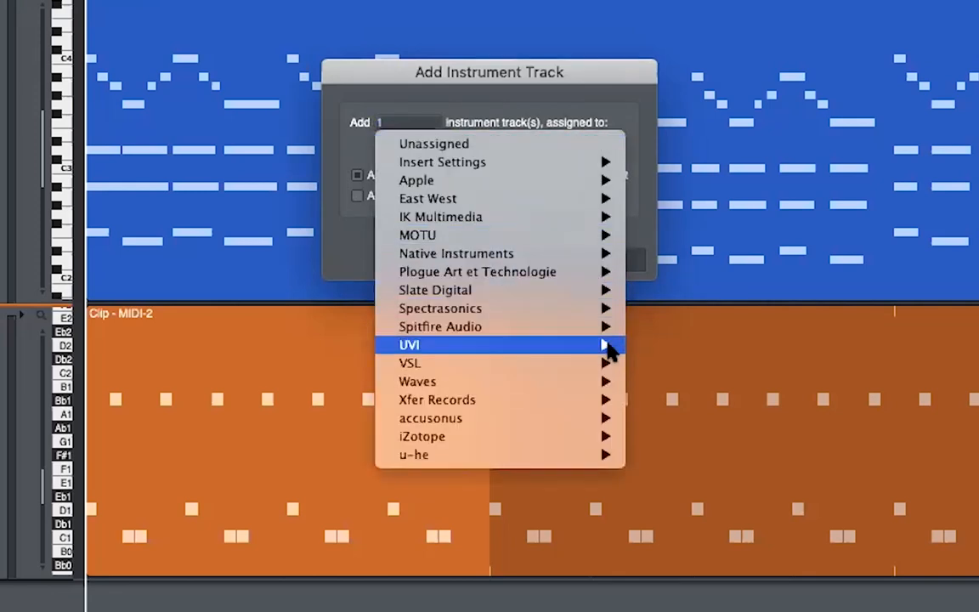
pyautogui.moveTo(608, 343)
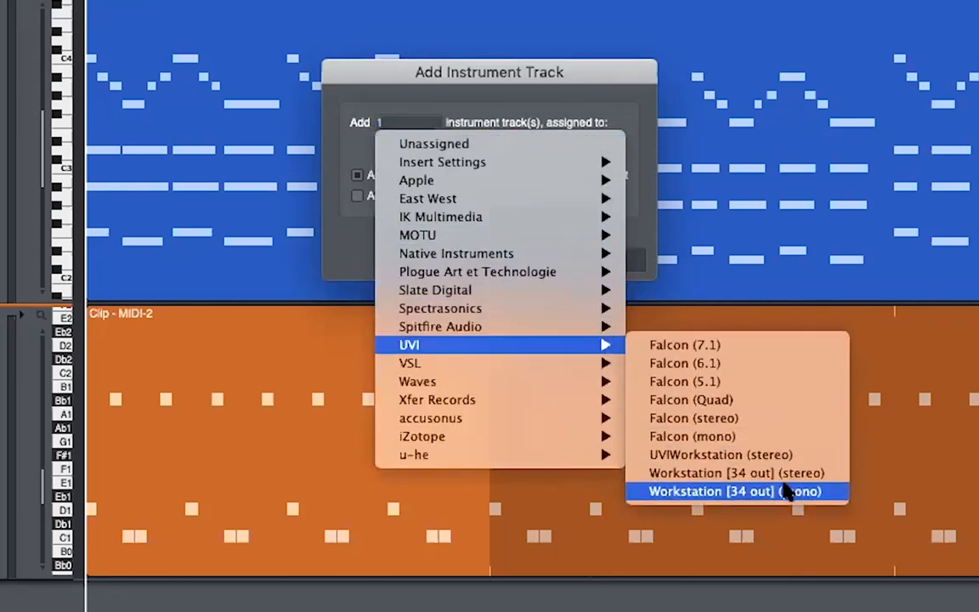
pyautogui.click(822, 473)
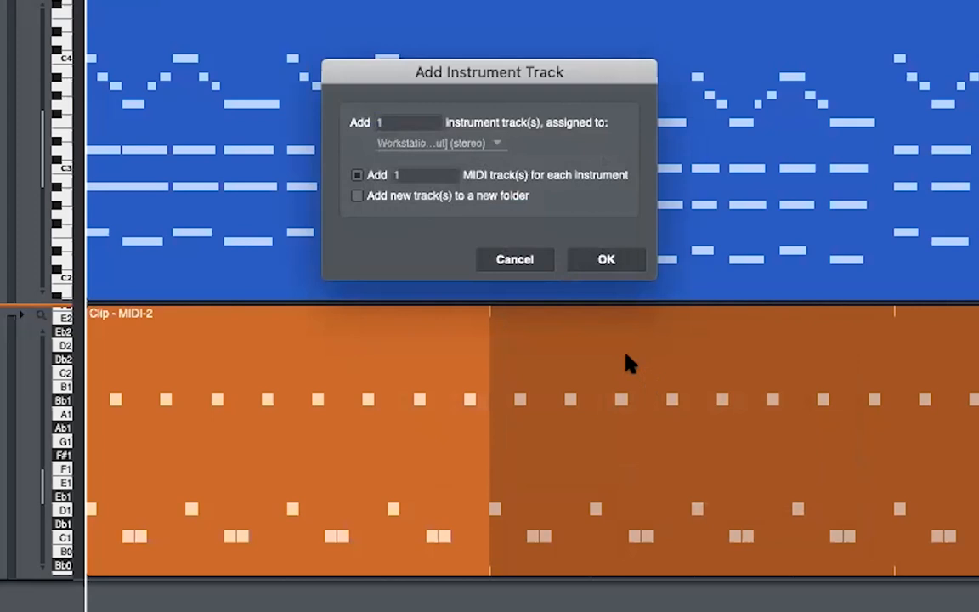
pyautogui.doubleClick(422, 177)
pyautogui.click(357, 175)
pyautogui.click(621, 260)
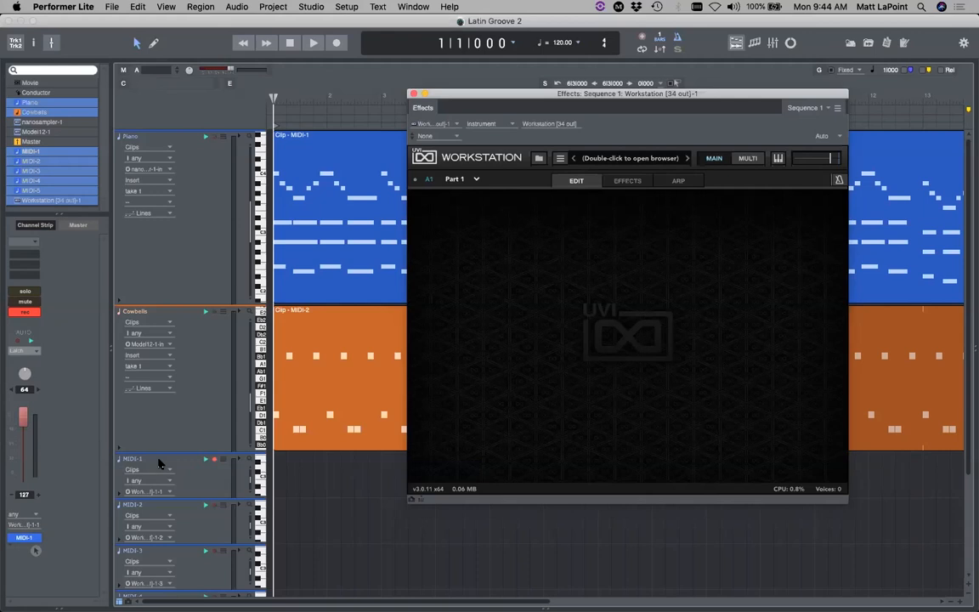
# Step: Lower the volume of the new MIDI-1 track to 121 and rename it as Bass
pyautogui.doubleClick(131, 459)
pyautogui.moveTo(24, 416); pyautogui.dragTo(23, 419)
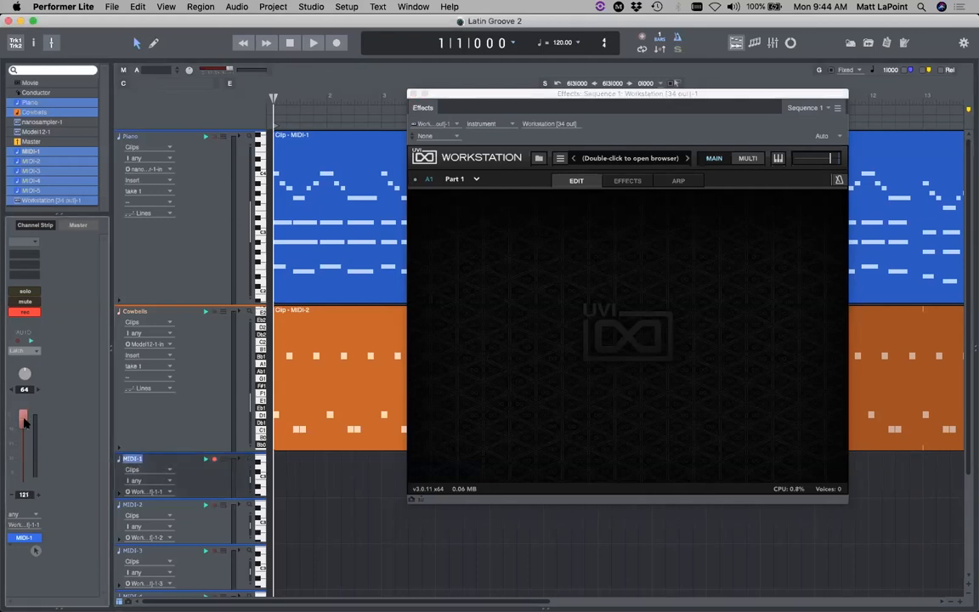
pyautogui.keyDown('alt'); pyautogui.click(141, 459); pyautogui.keyUp('alt')
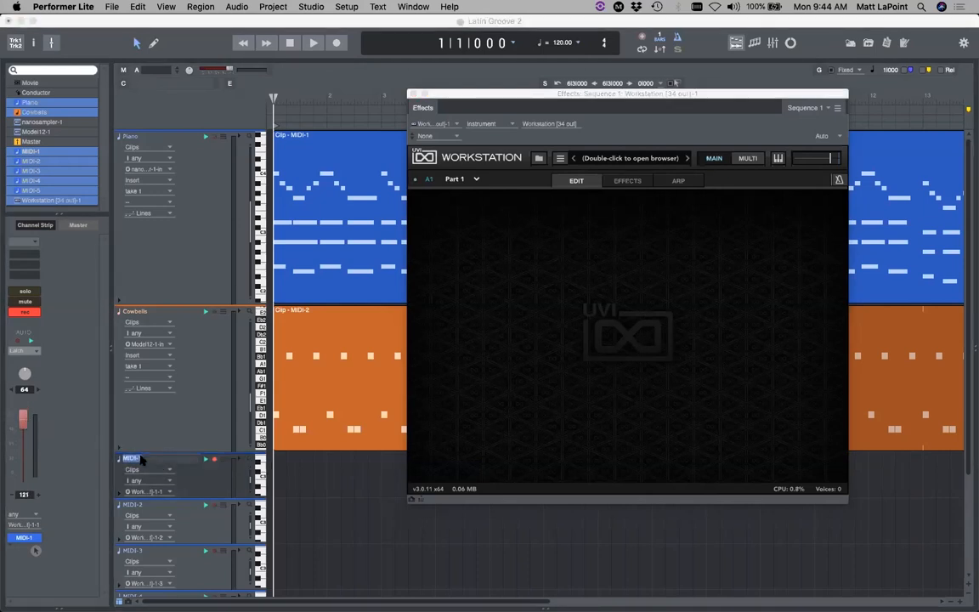
pyautogui.press('Return')
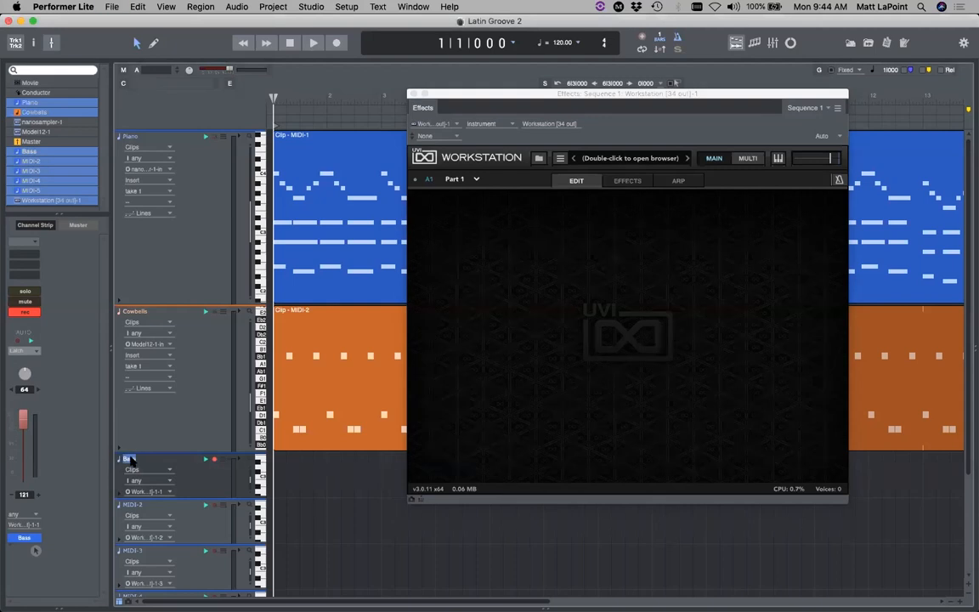
# Step: Change the color of the Bass track to green
pyautogui.click(120, 460)
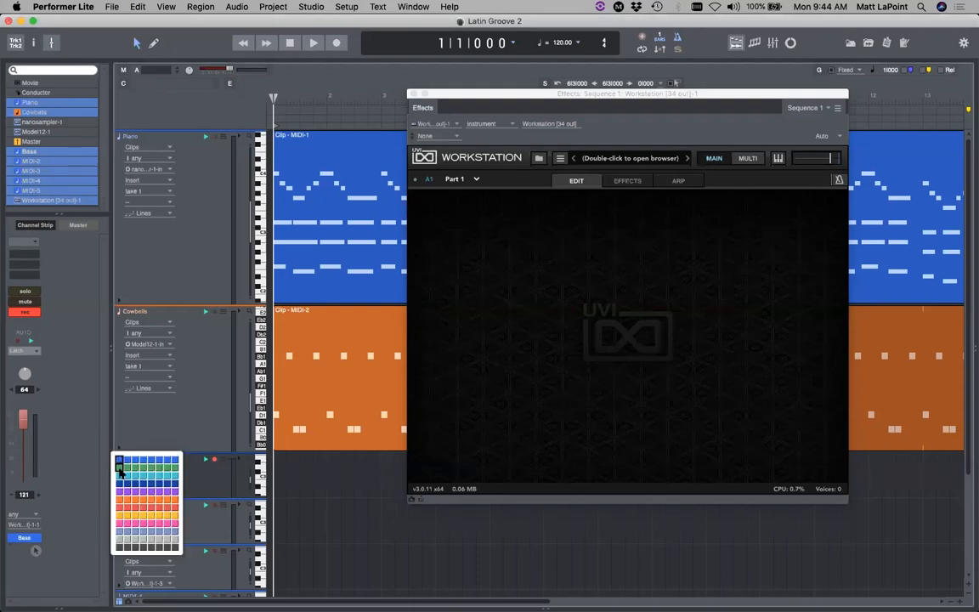
pyautogui.click(120, 468)
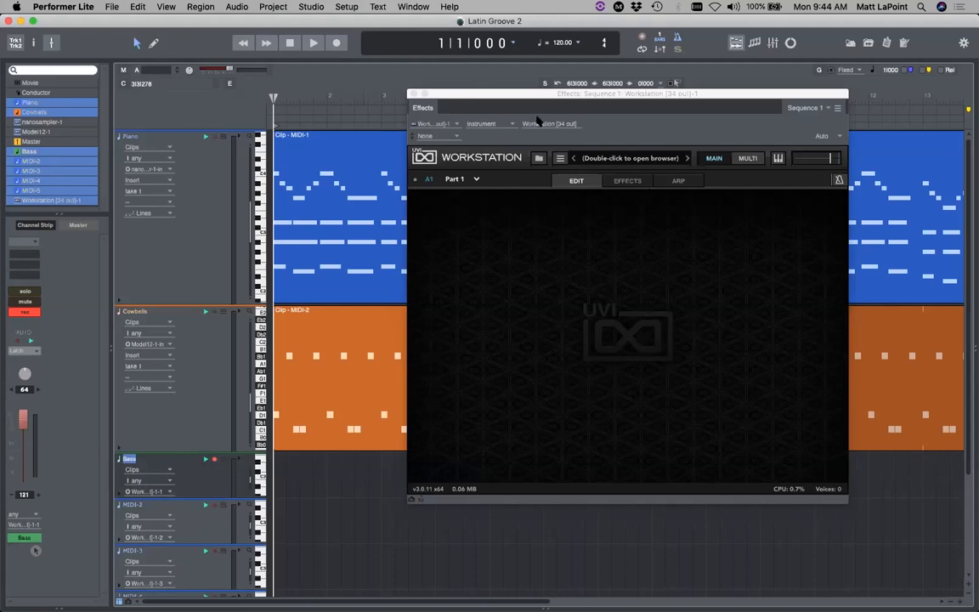
# Step: Reposition the UVI Workstation window, show its Multi view and add two empty parts, A5 and A6
pyautogui.moveTo(567, 94); pyautogui.dragTo(536, 82)
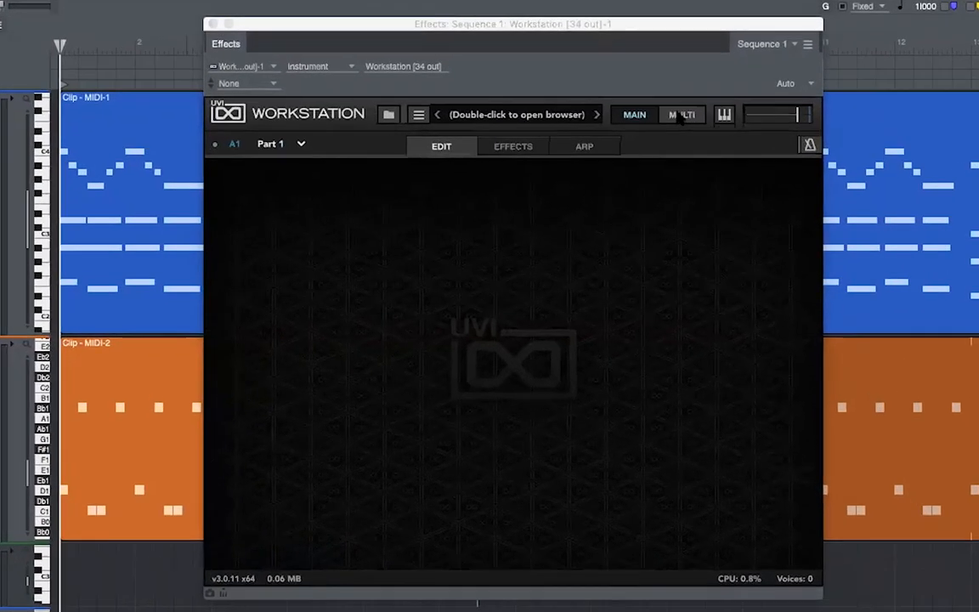
pyautogui.click(684, 110)
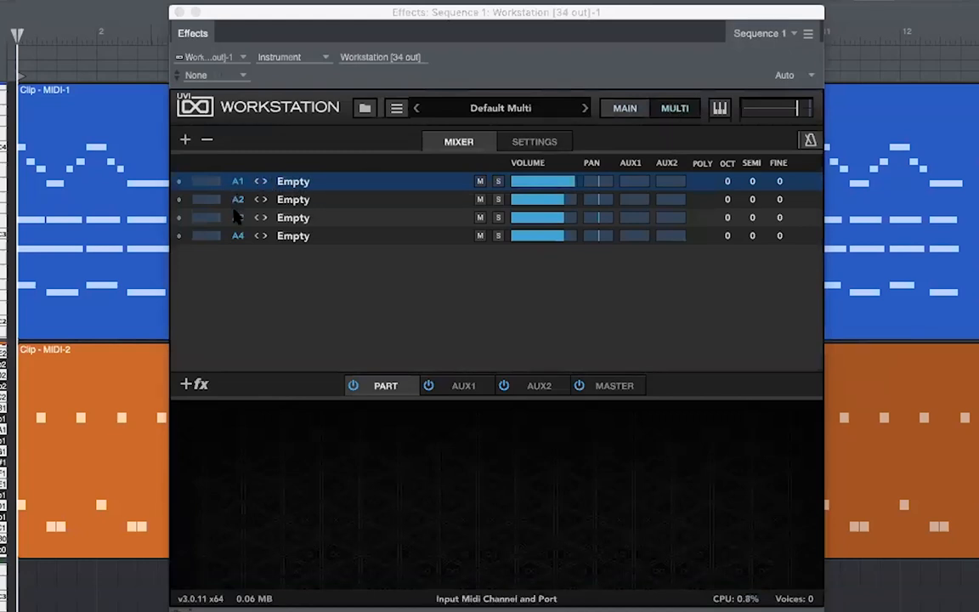
pyautogui.click(185, 139)
pyautogui.click(185, 140)
# Step: Load the Acoustic Bass preset from MOTU Instruments, 04 Bass, Acoustic Bass into part A1 and close the instrument window
pyautogui.click(311, 182)
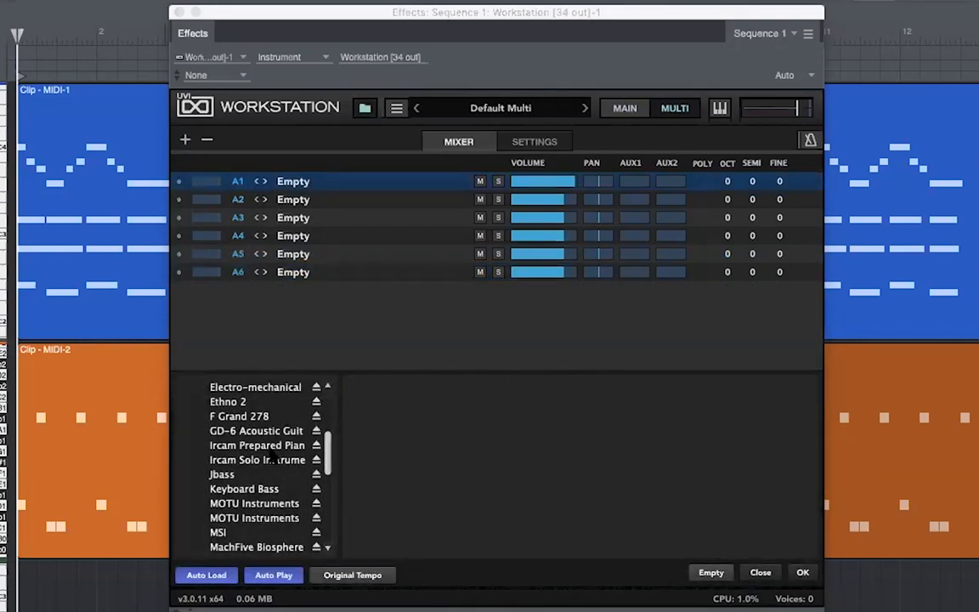
pyautogui.scroll(-3, 247, 411)
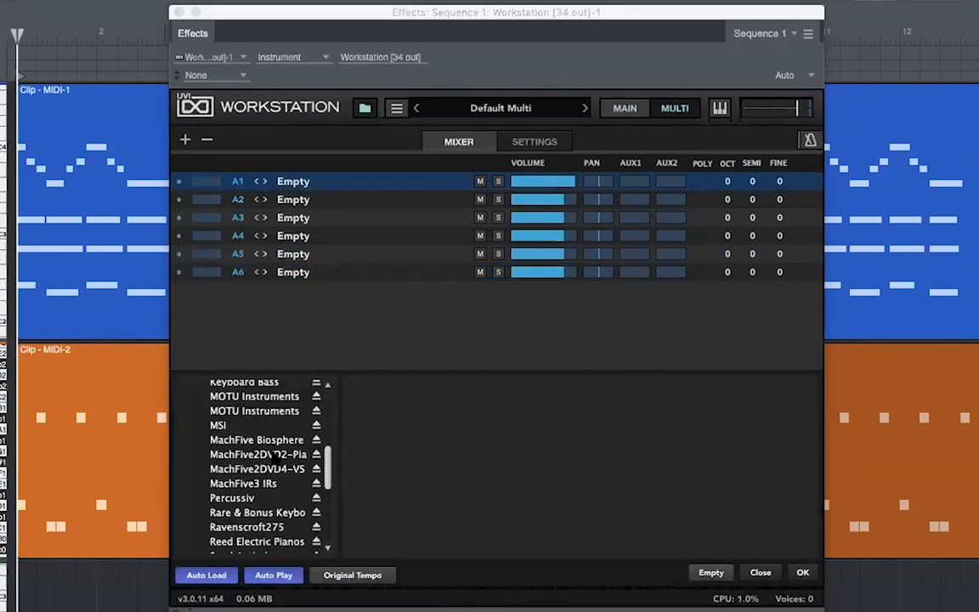
pyautogui.click(267, 397)
pyautogui.click(450, 445)
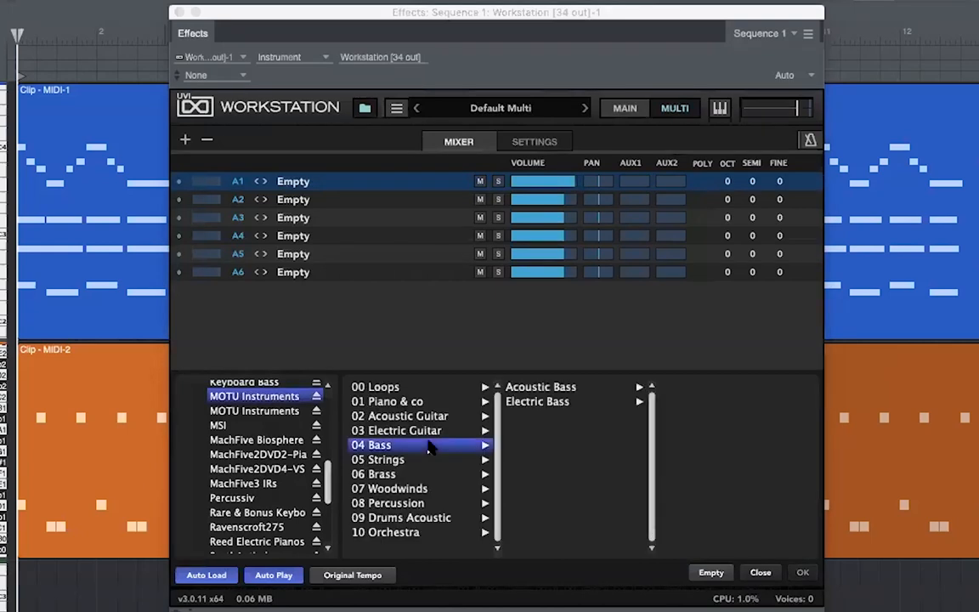
pyautogui.click(522, 389)
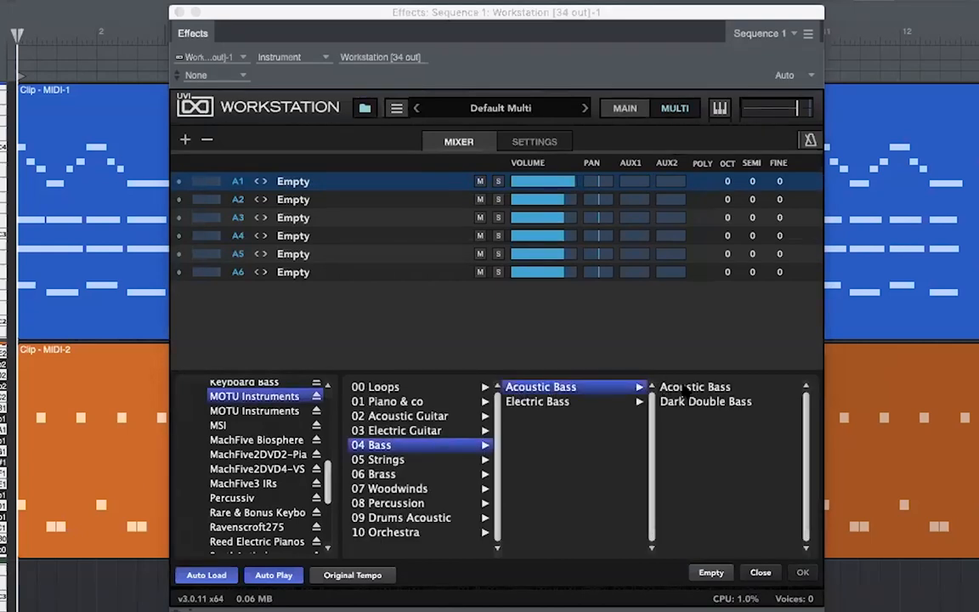
pyautogui.click(685, 388)
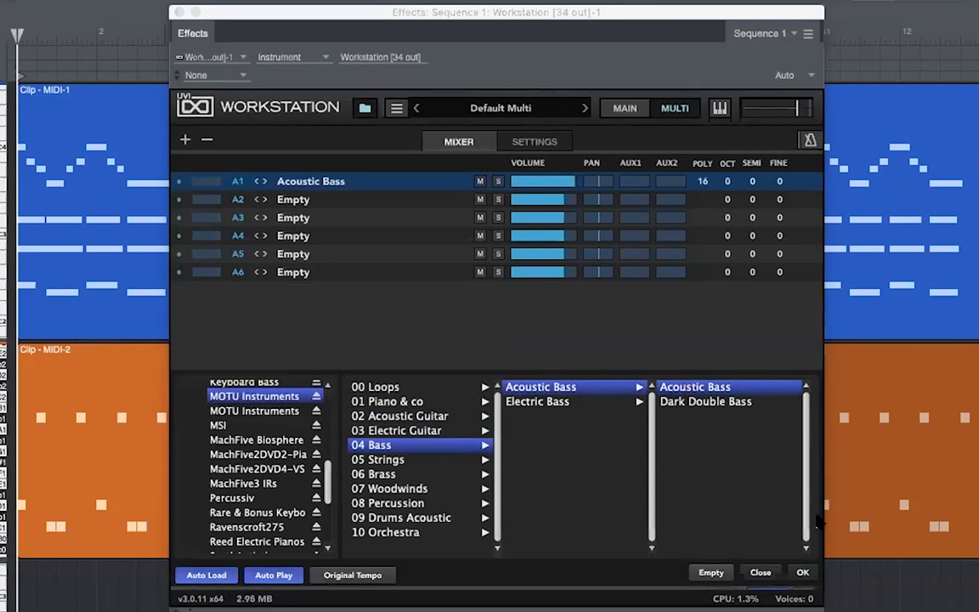
pyautogui.click(803, 573)
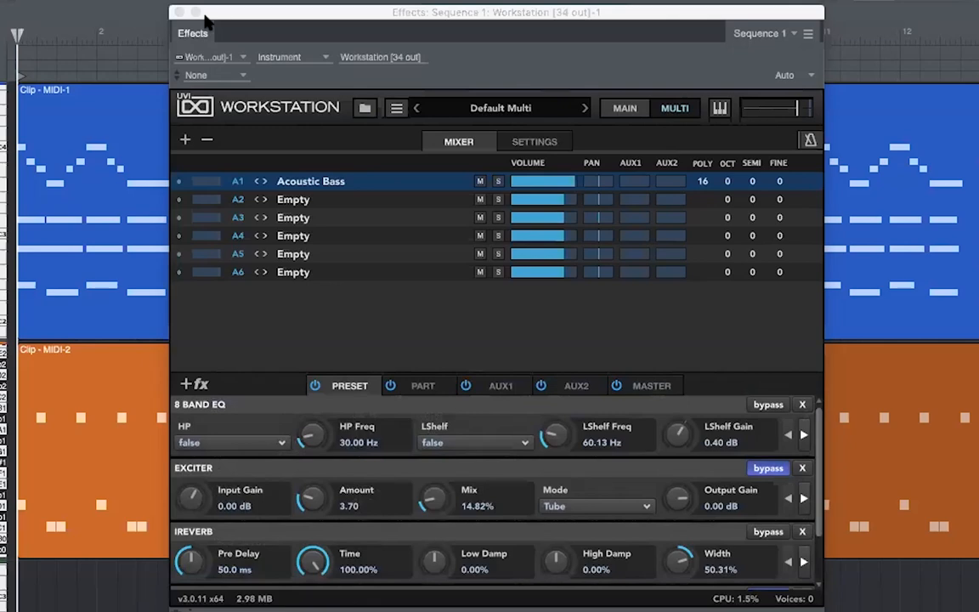
pyautogui.click(177, 12)
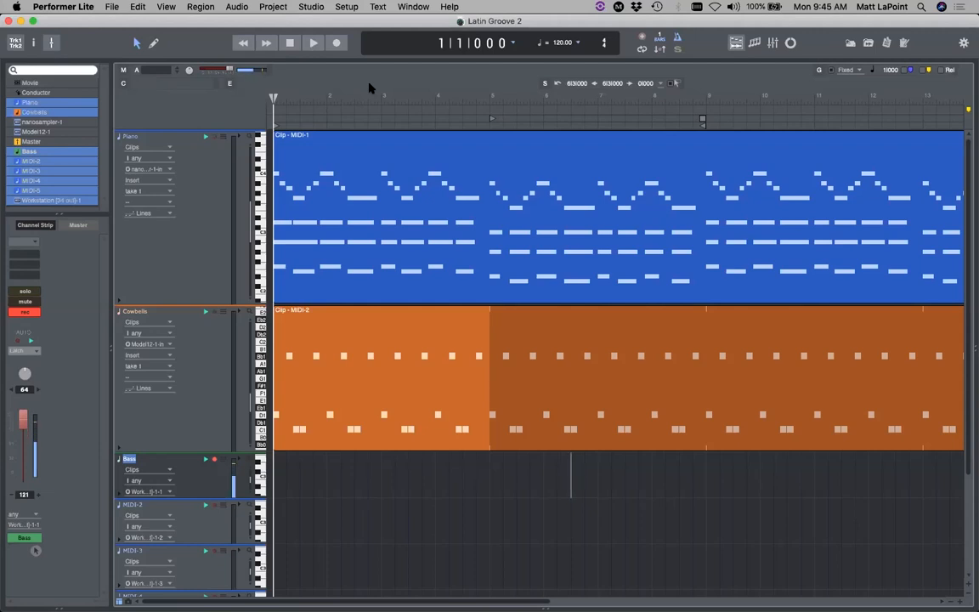
# Step: With the Bass track's volume lowered to 98, record its bass line along the full groove, save the project and rewind to the start
pyautogui.moveTo(28, 419); pyautogui.dragTo(24, 428)
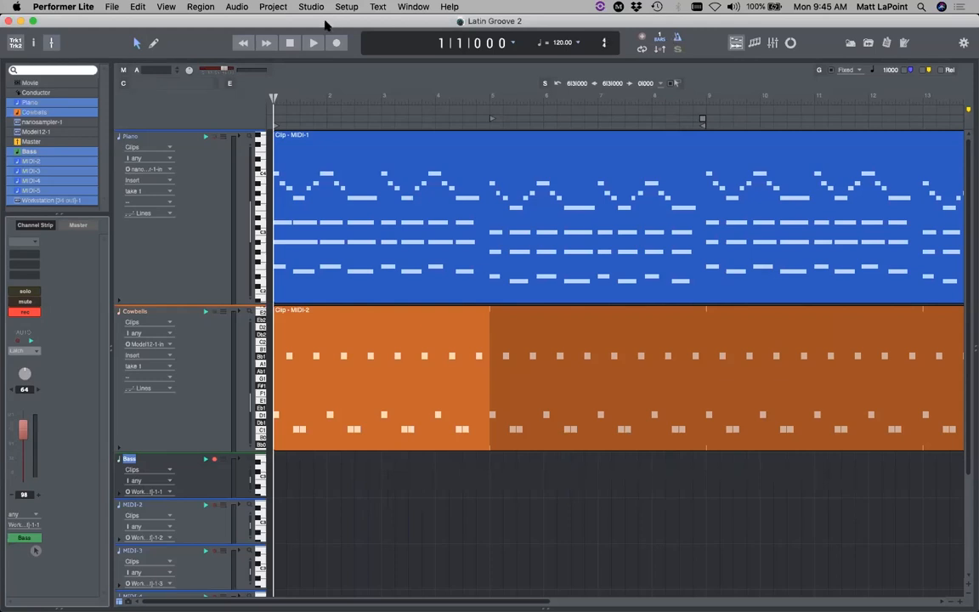
pyautogui.click(338, 44)
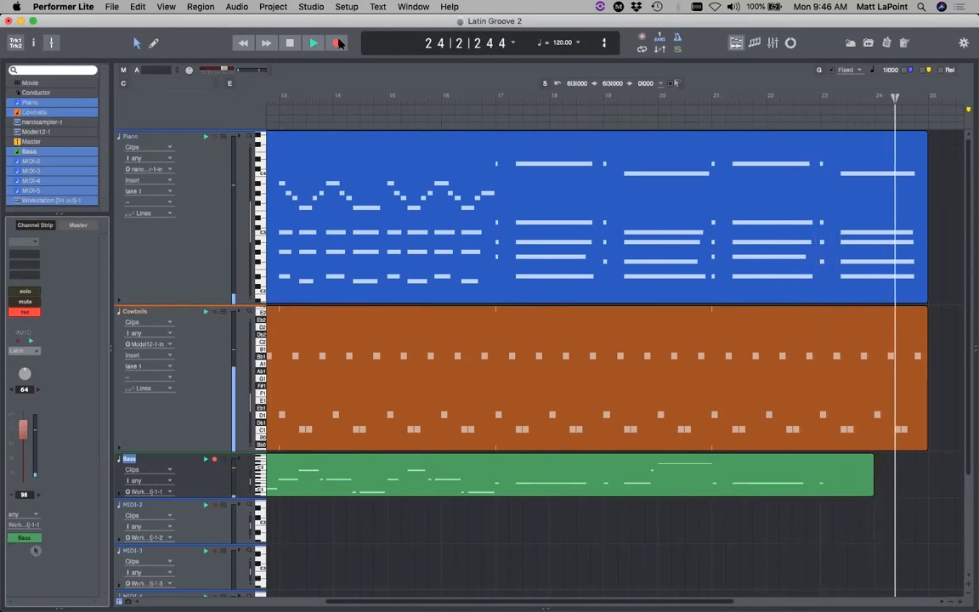
pyautogui.press('super+s')
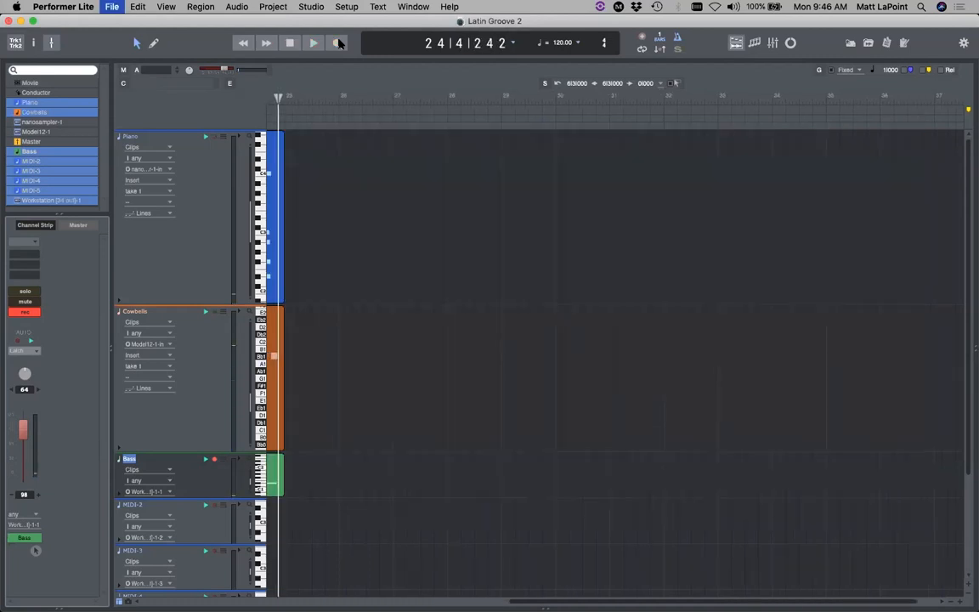
pyautogui.press('Return')
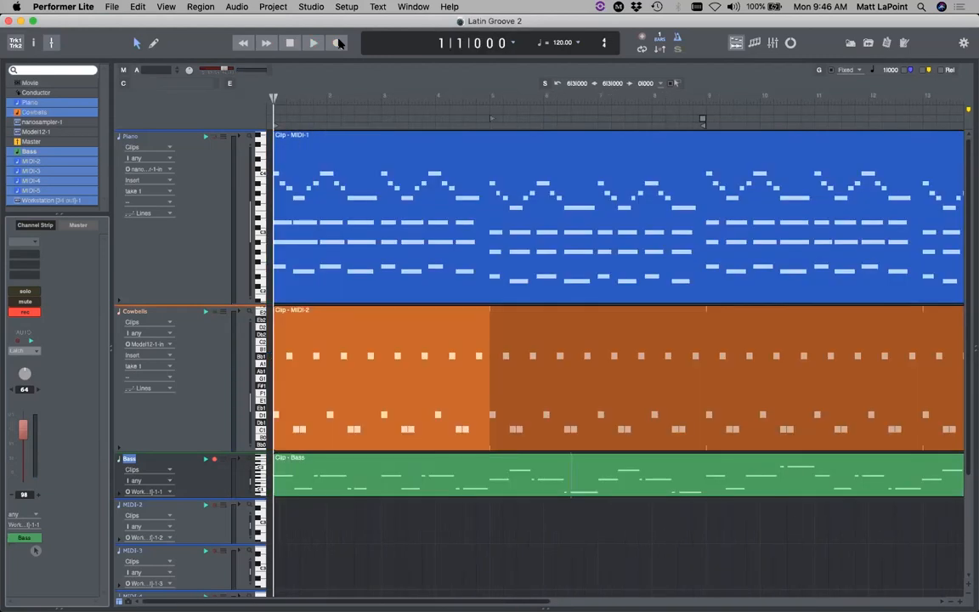
# Step: Quantize the attacks of all notes in the Bass clip to an eighth-note grid
pyautogui.doubleClick(416, 481)
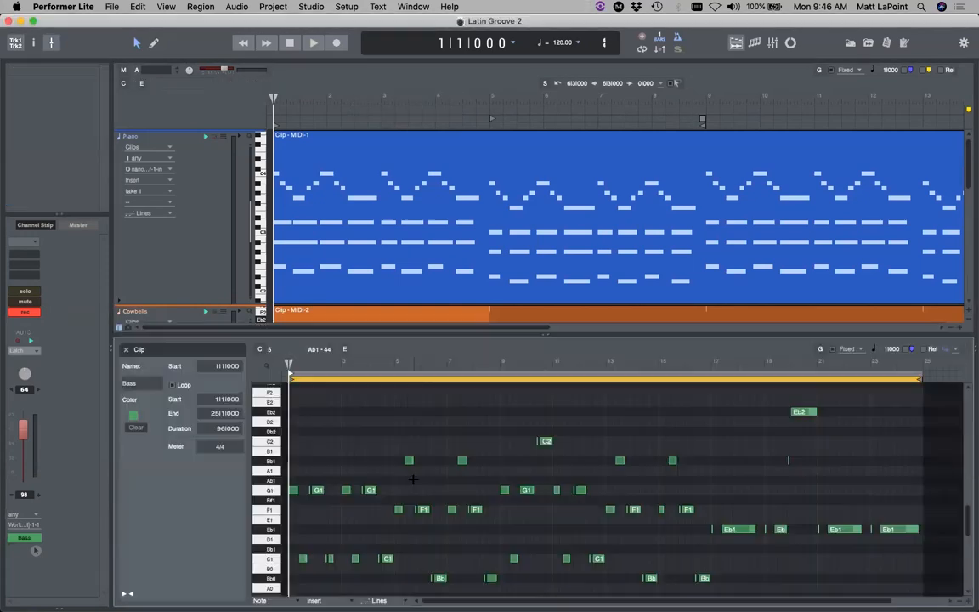
pyautogui.press('super+a')
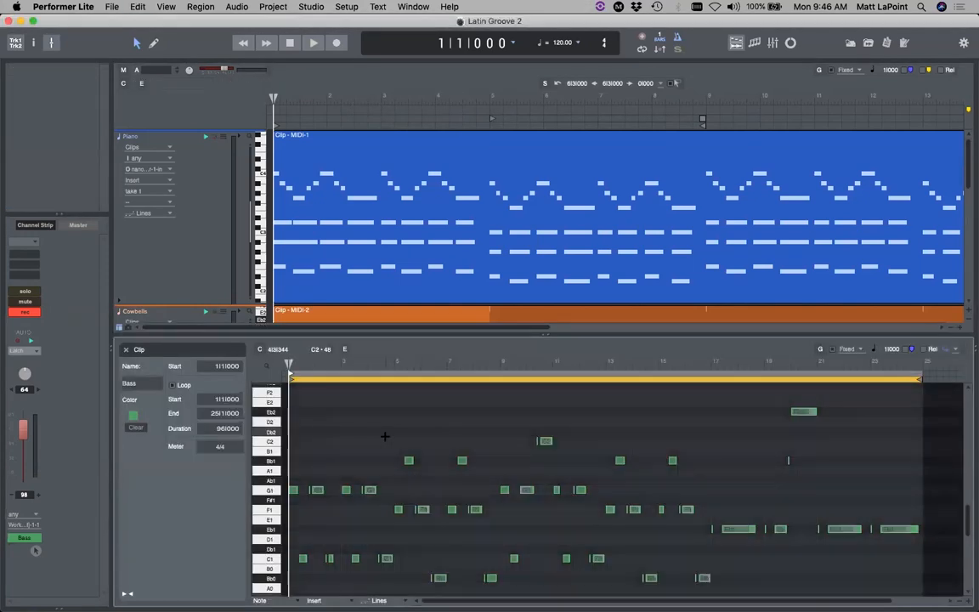
pyautogui.click(201, 5)
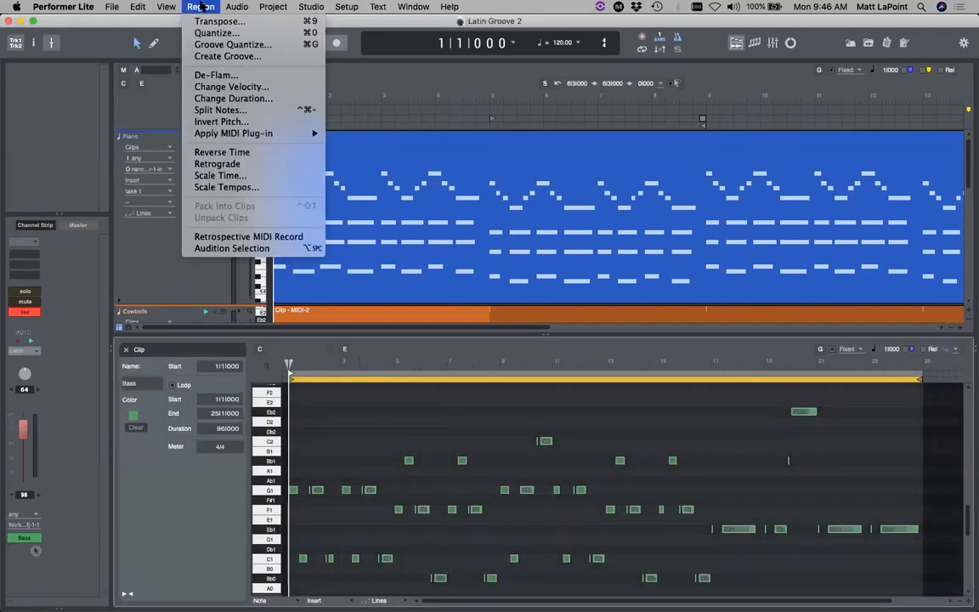
pyautogui.click(255, 33)
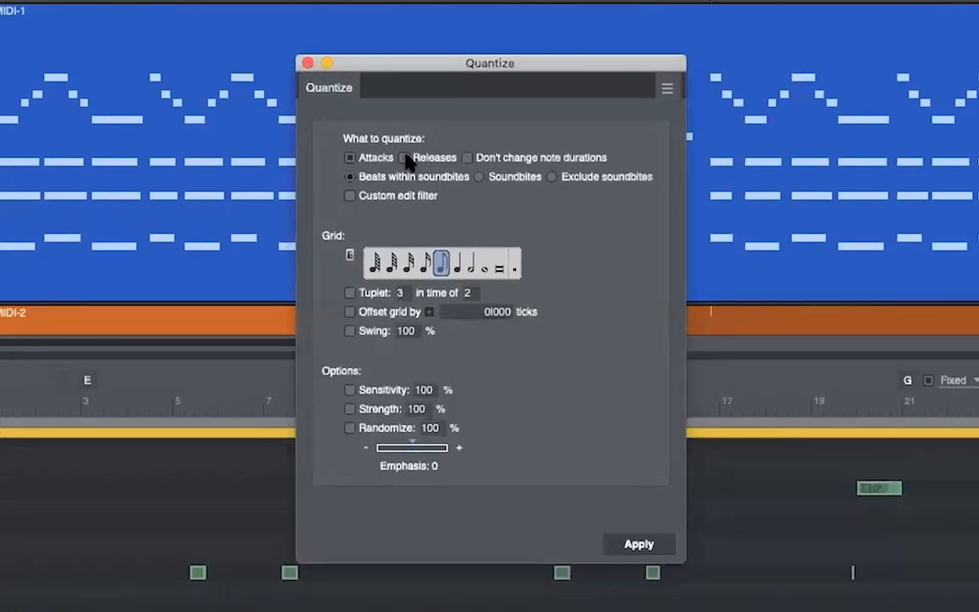
pyautogui.click(646, 545)
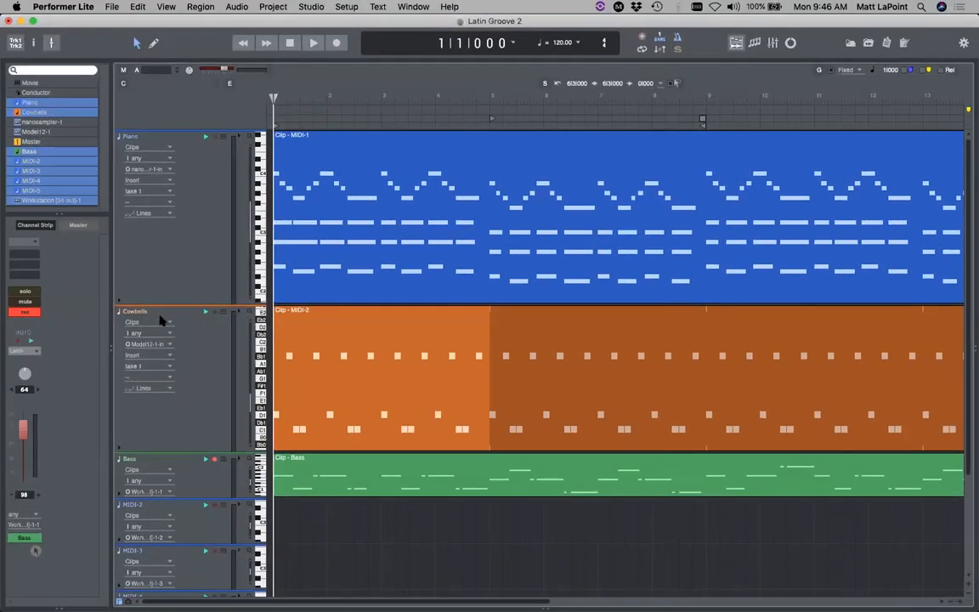
# Step: Lower the Cowbells track's volume to 52 and reduce the height of all tracks in the sequence
pyautogui.click(133, 316)
pyautogui.moveTo(23, 447); pyautogui.dragTo(24, 452)
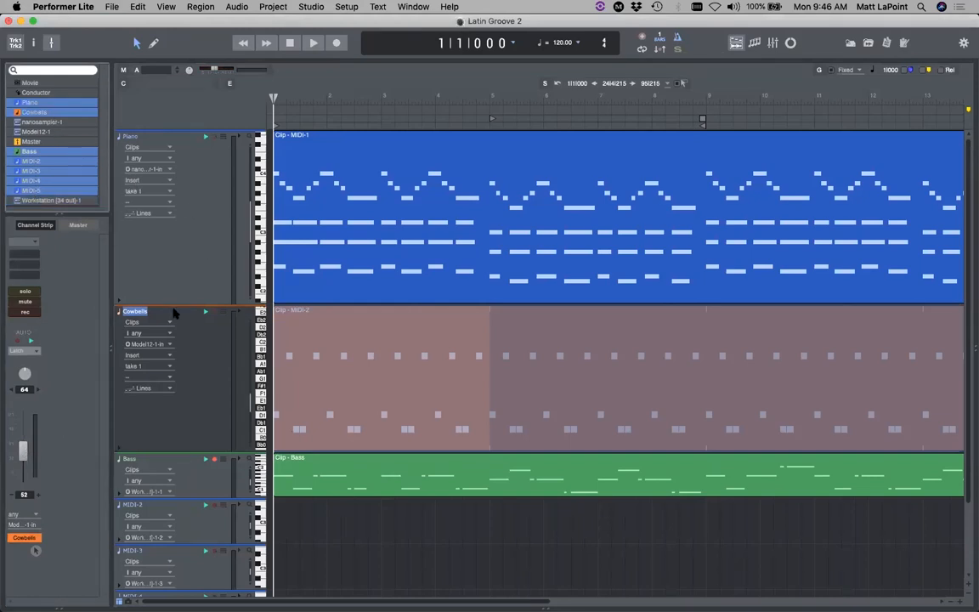
pyautogui.moveTo(194, 302); pyautogui.dragTo(212, 188)
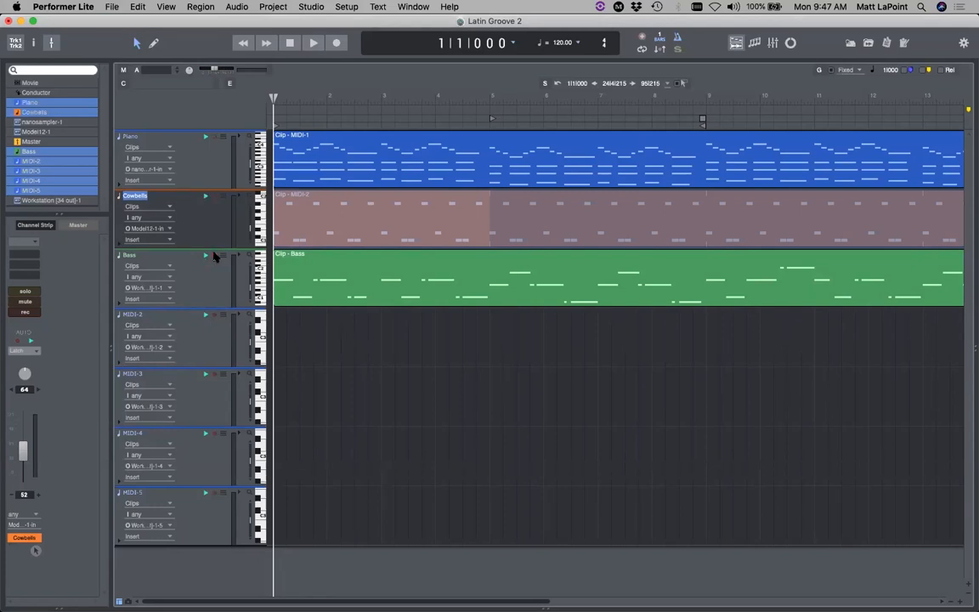
# Step: Show the Workstation [34 out]-1 track in the sequence and open its instrument window in the Multi view
pyautogui.click(36, 199)
pyautogui.doubleClick(149, 554)
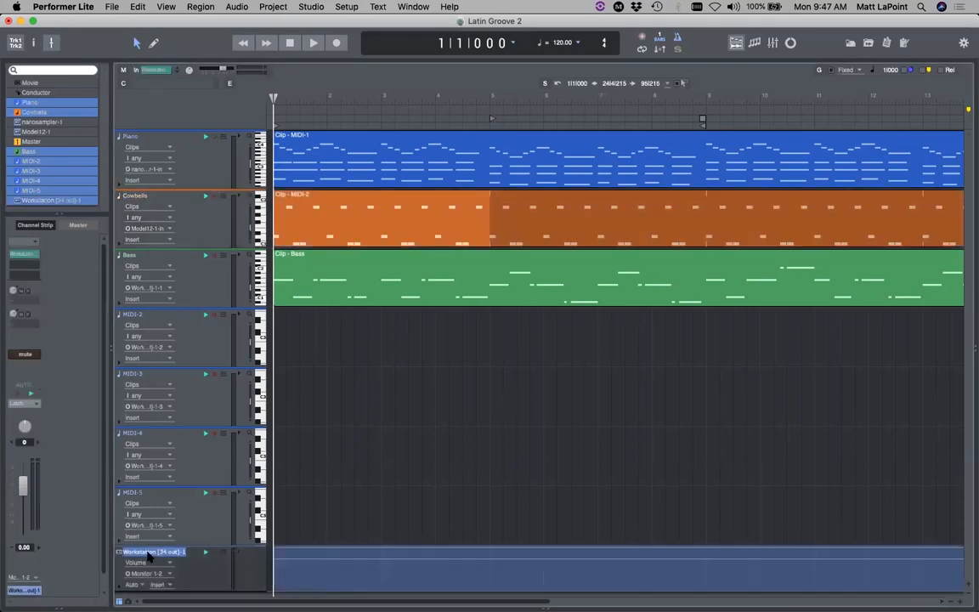
pyautogui.click(717, 148)
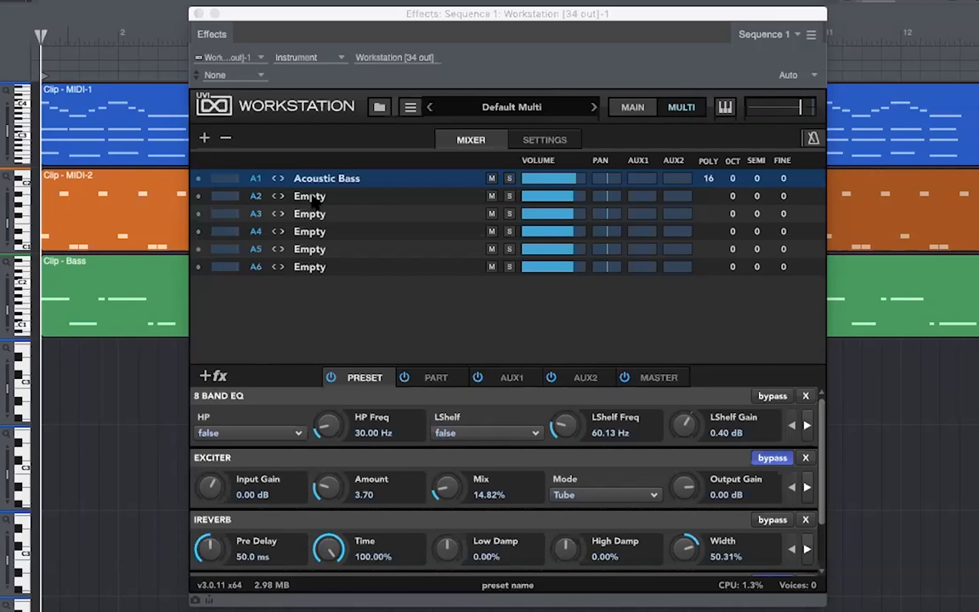
# Step: Lower the volume of part A2 and load 089-Conga 01 into it from MOTU Instruments, 00 Loops, Percussion, Conga
pyautogui.doubleClick(310, 196)
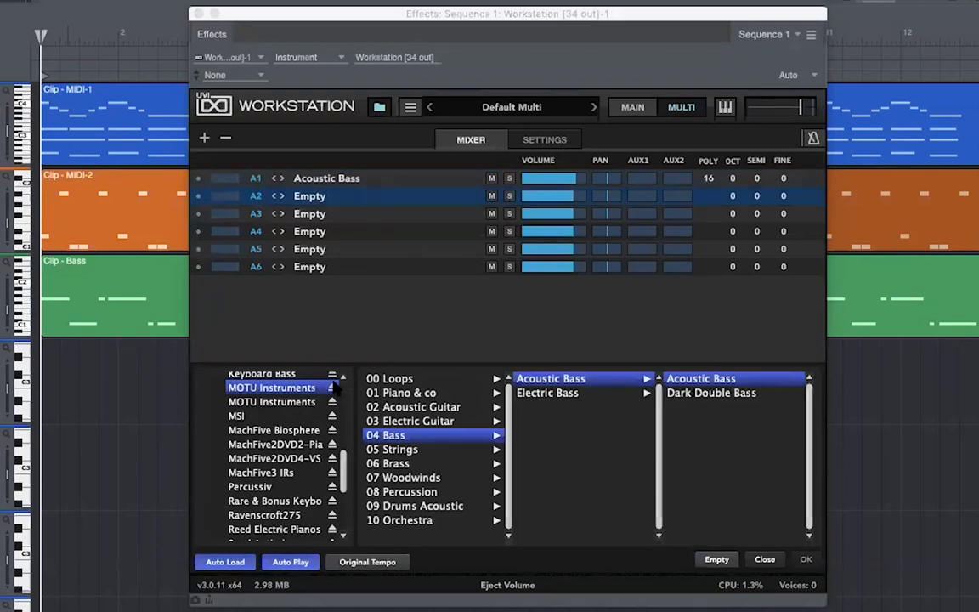
pyautogui.click(412, 381)
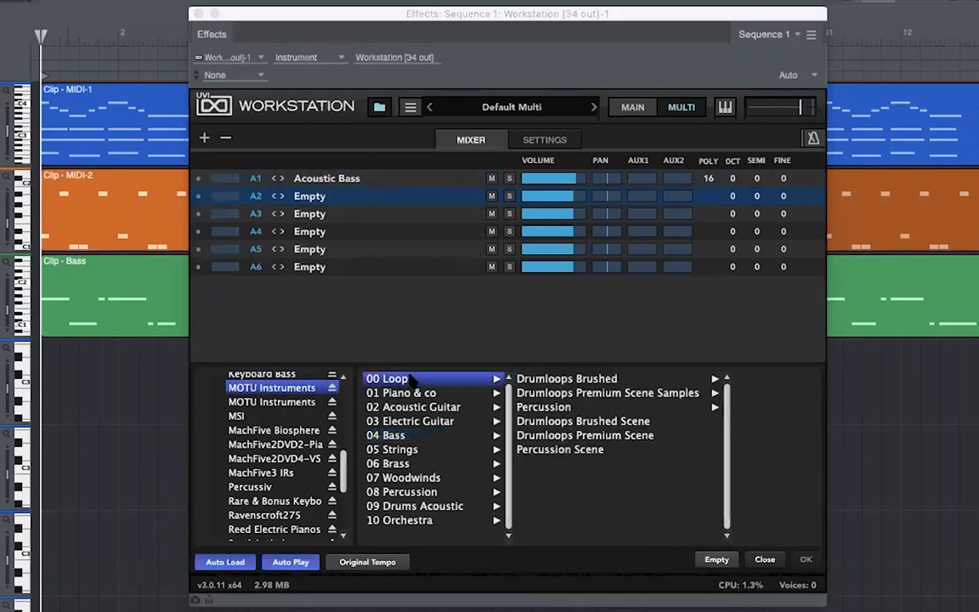
pyautogui.click(568, 195)
pyautogui.moveTo(568, 195); pyautogui.dragTo(559, 197)
pyautogui.click(538, 407)
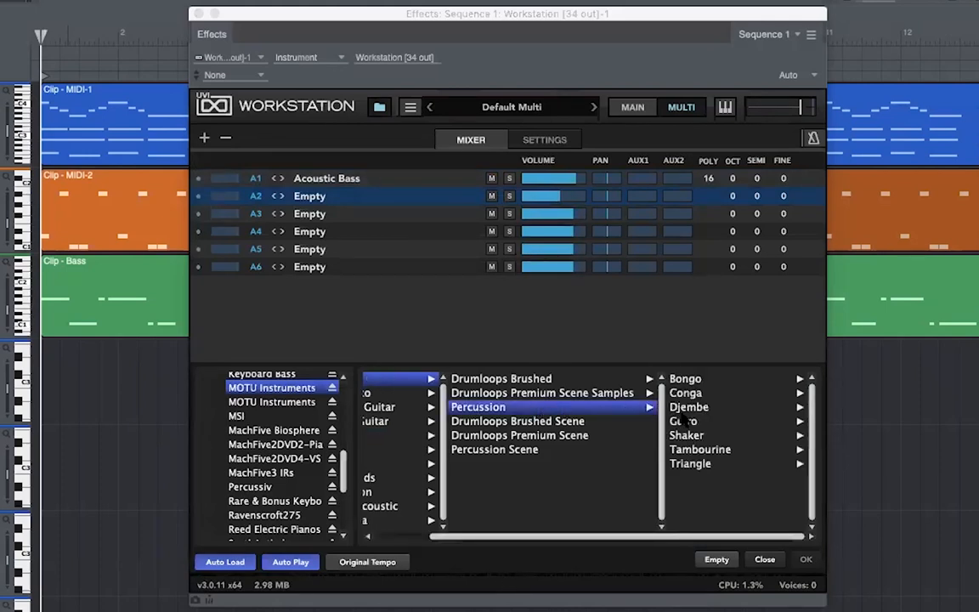
pyautogui.click(687, 393)
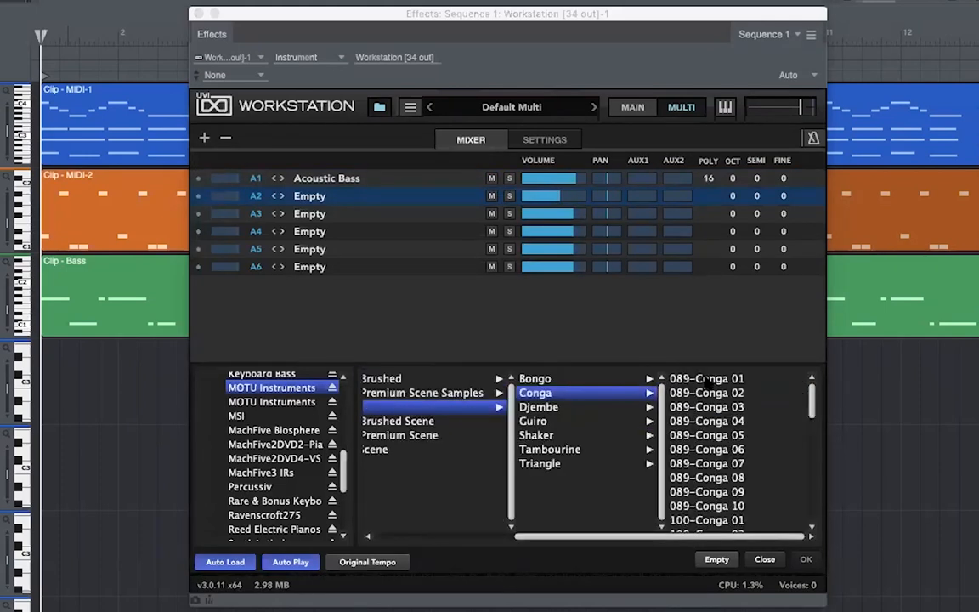
pyautogui.click(705, 381)
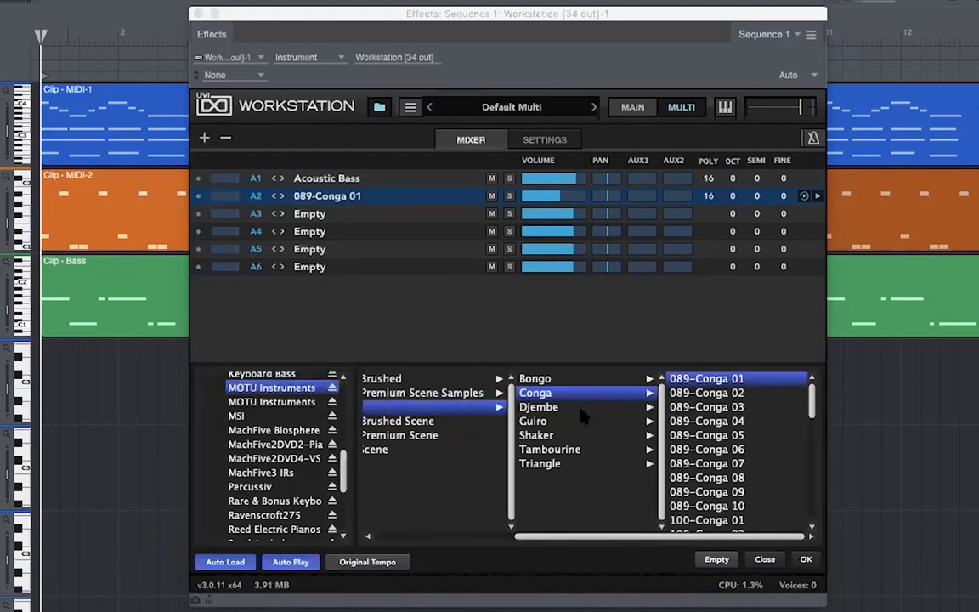
# Step: Audition conga loops 03, 04, 05 and 07 during playback, keeping 089-Conga 07 in part A2 with its volume at about -10.15 dB
pyautogui.press('space')
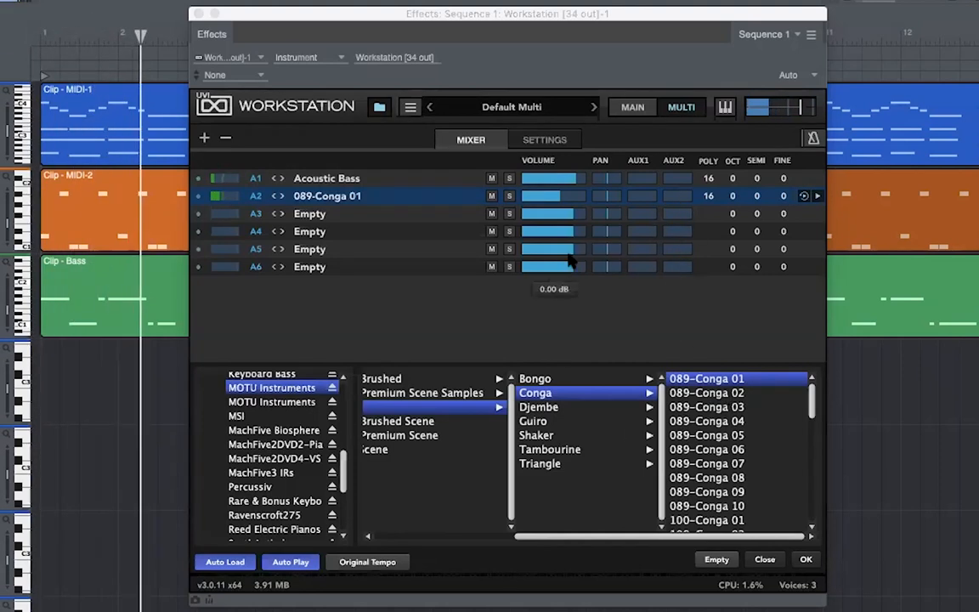
pyautogui.moveTo(558, 198); pyautogui.dragTo(549, 201)
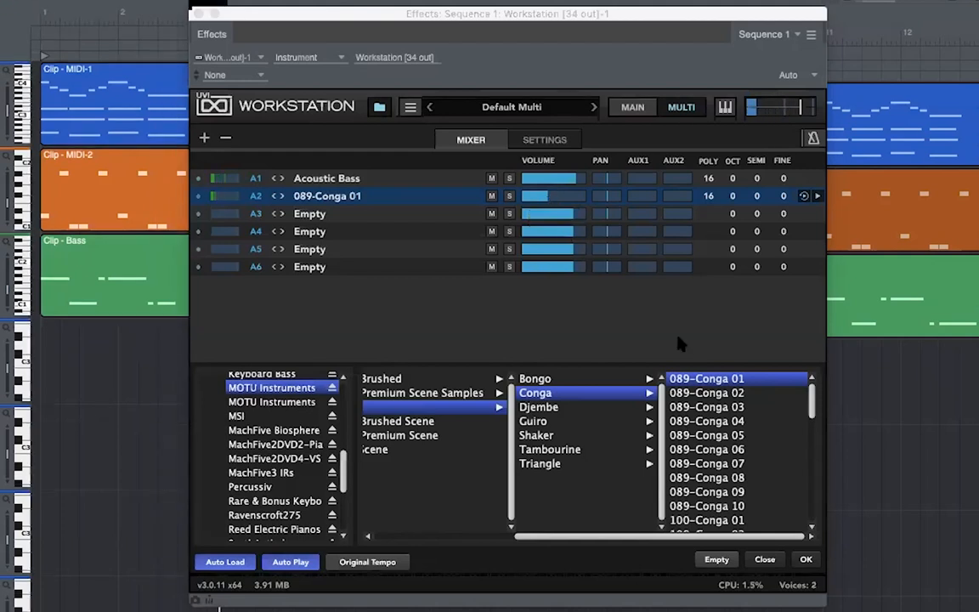
pyautogui.click(722, 409)
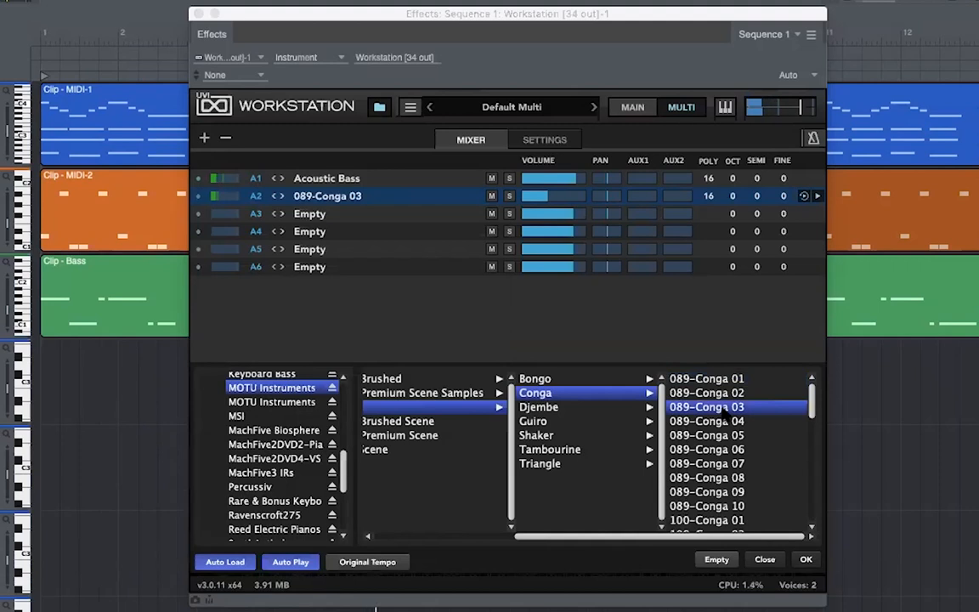
pyautogui.click(722, 422)
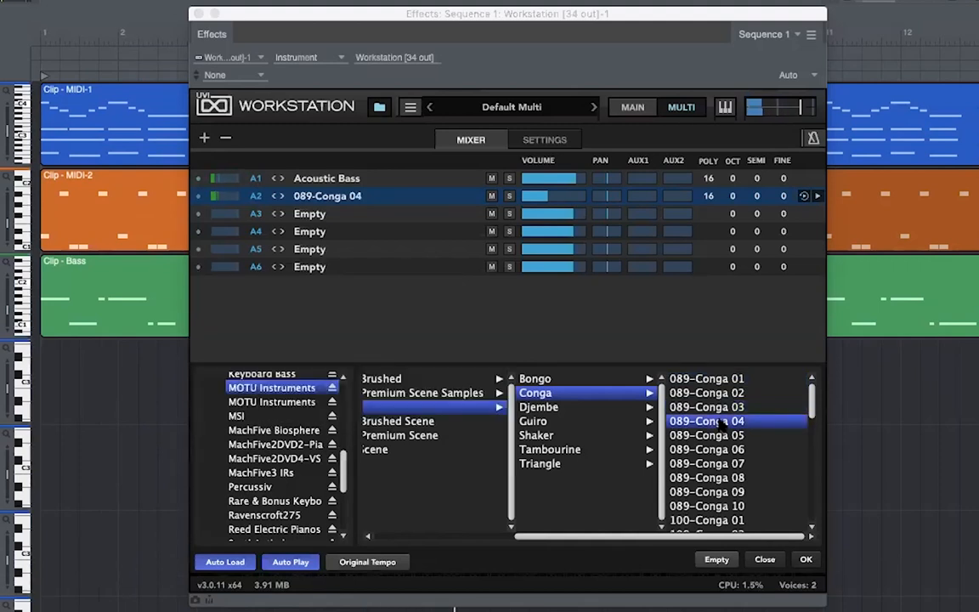
pyautogui.click(716, 435)
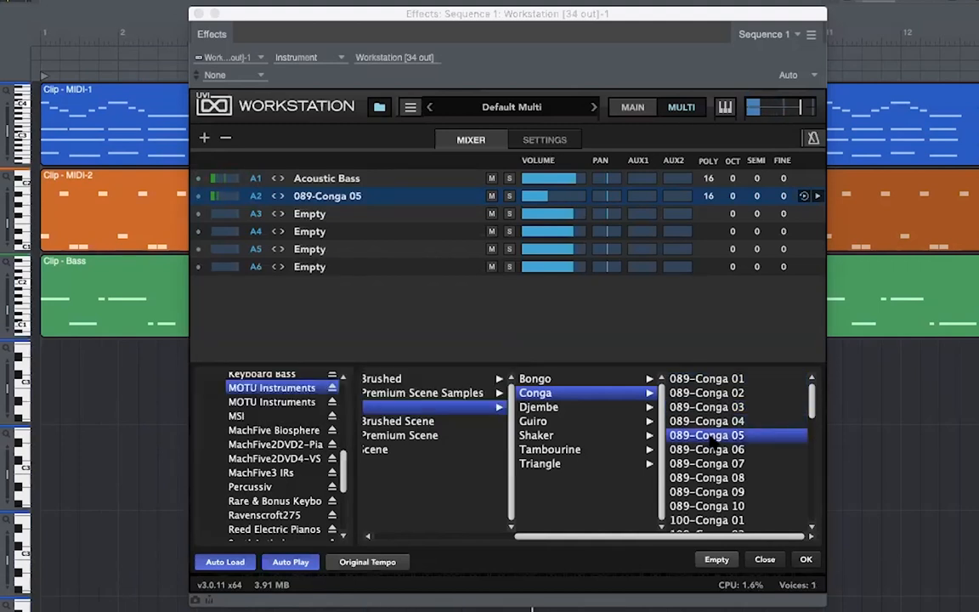
pyautogui.click(708, 464)
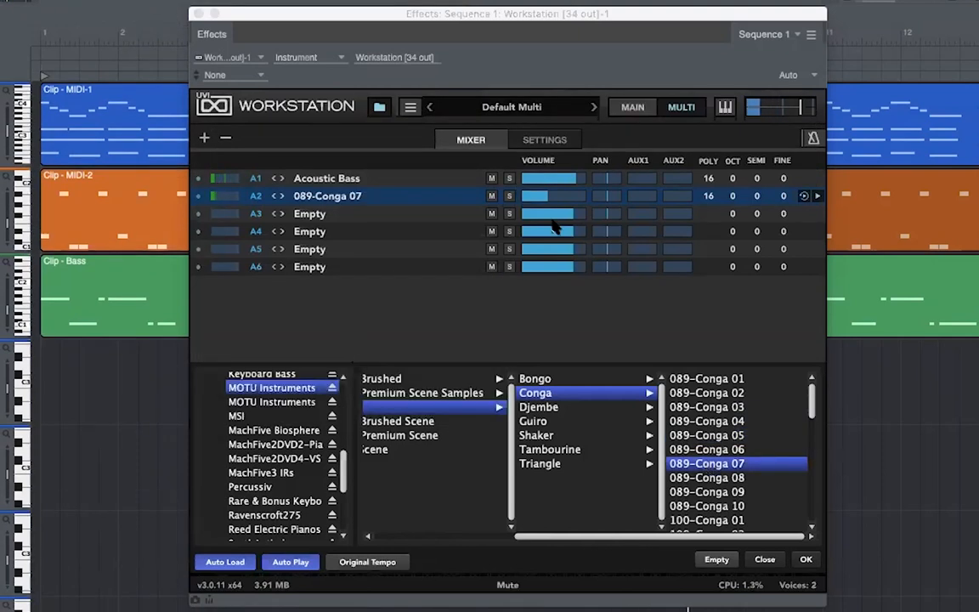
pyautogui.moveTo(548, 195); pyautogui.dragTo(558, 199)
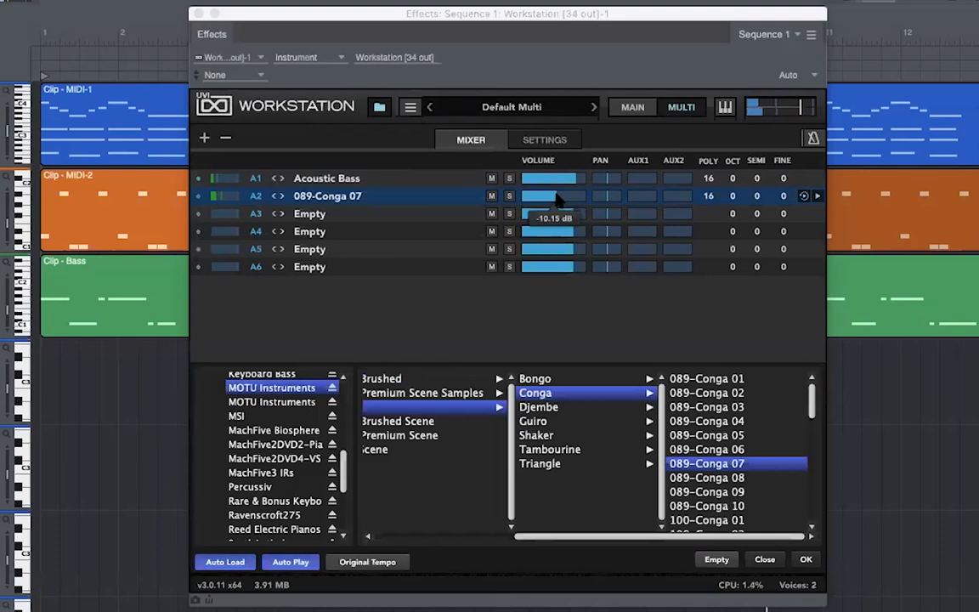
pyautogui.press('space')
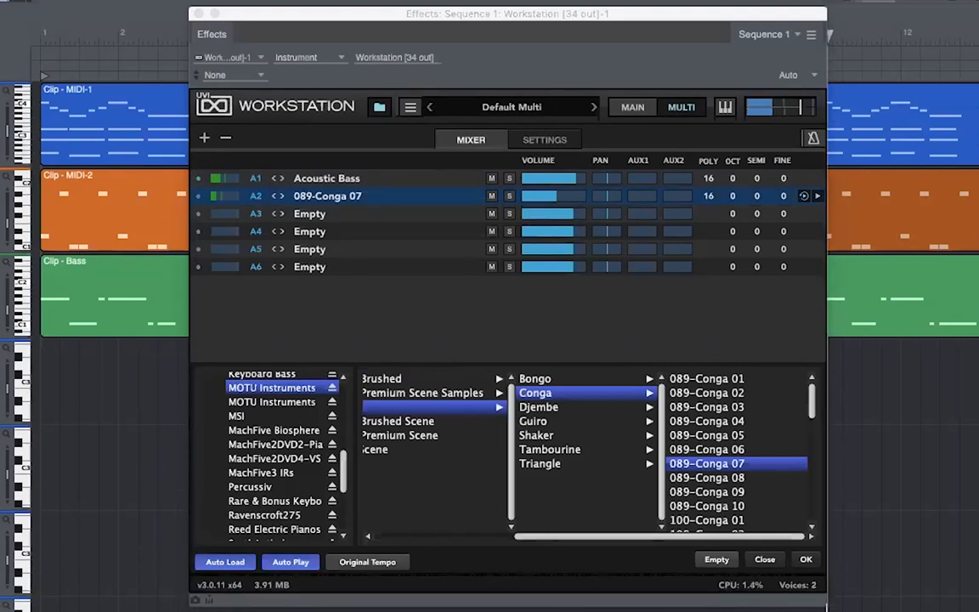
pyautogui.click(810, 559)
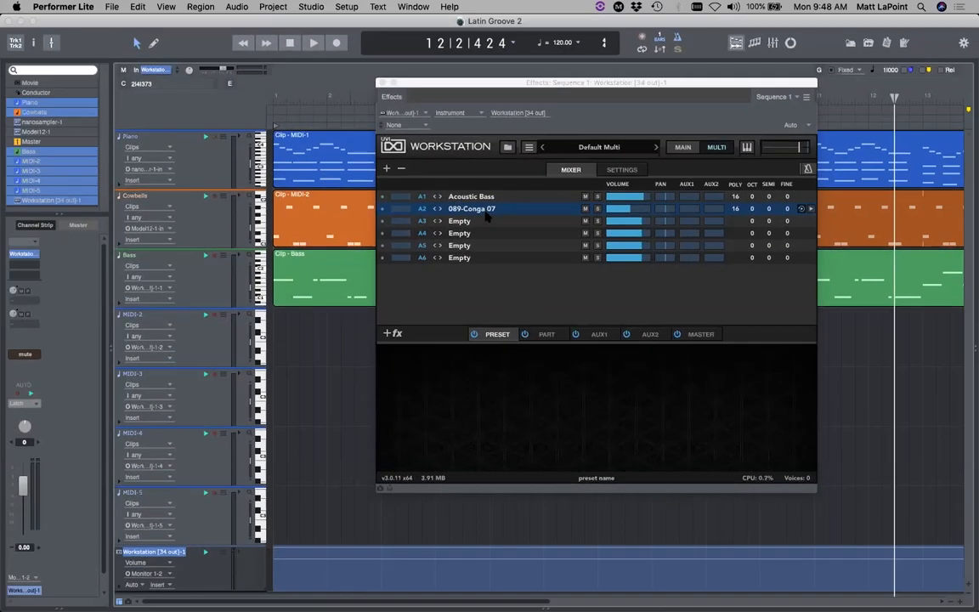
# Step: Lower the Cowbells track's volume to 44
pyautogui.click(143, 198)
pyautogui.moveTo(24, 453); pyautogui.dragTo(23, 455)
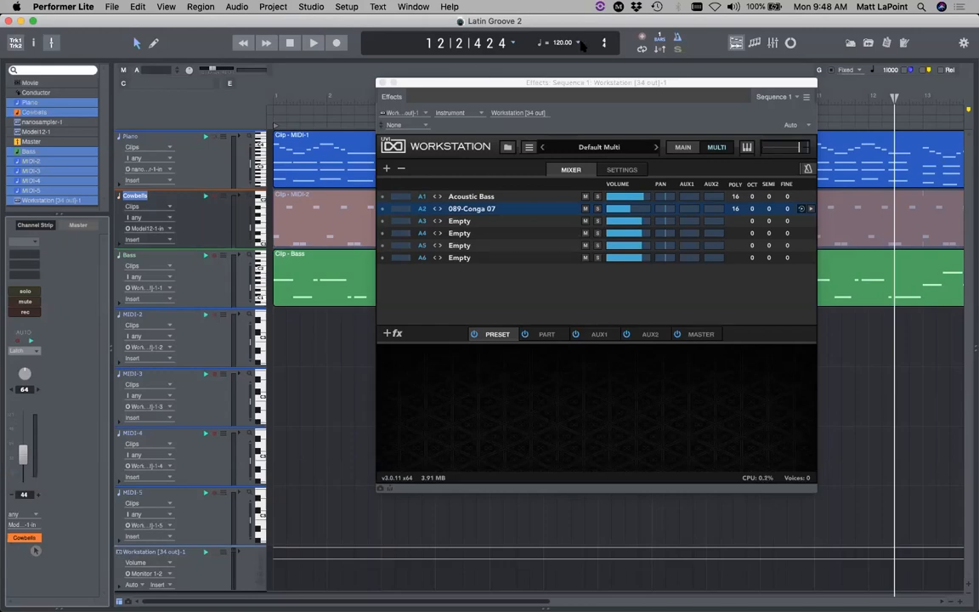
# Step: Place the 089-Conga 07 loop from Workstation part 2 on a new audio track at bar 1, and turn off the part's synced playback
pyautogui.click(682, 147)
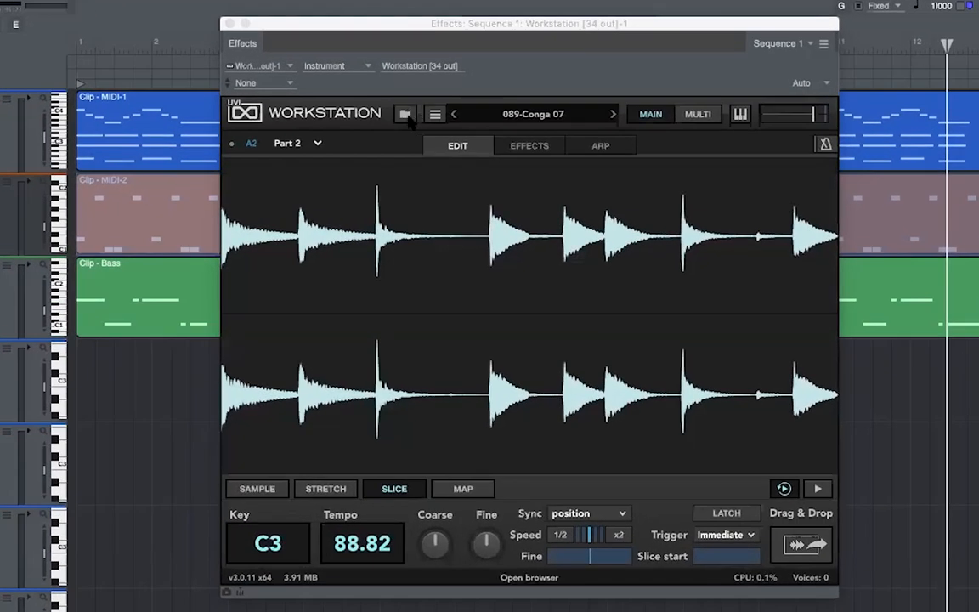
pyautogui.click(333, 146)
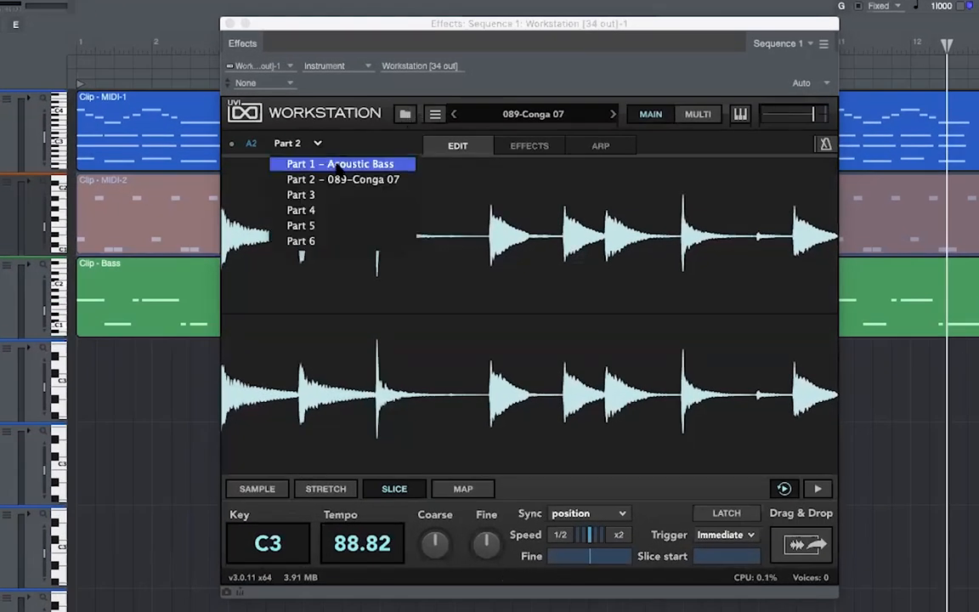
pyautogui.click(338, 180)
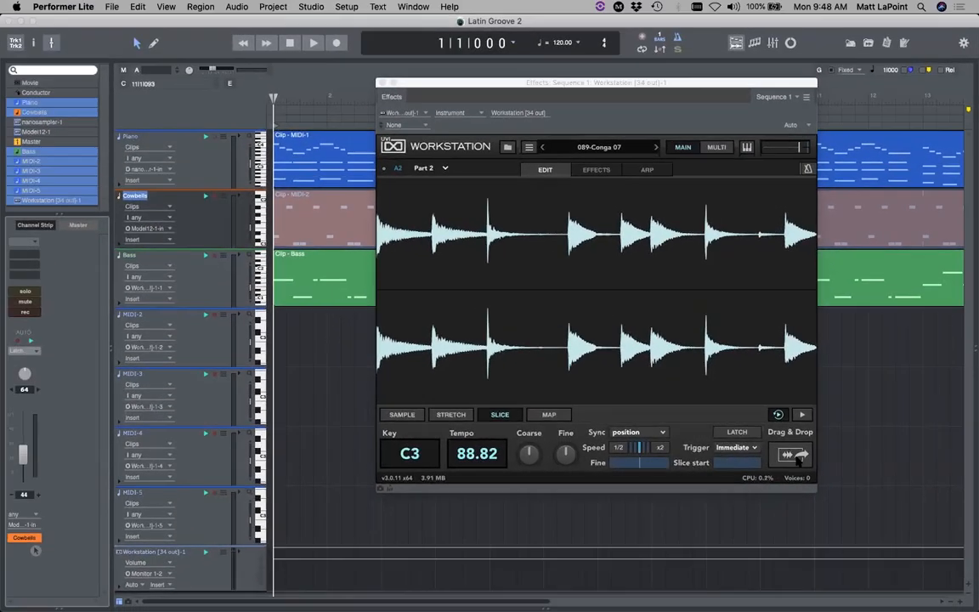
pyautogui.moveTo(799, 456); pyautogui.dragTo(188, 460)
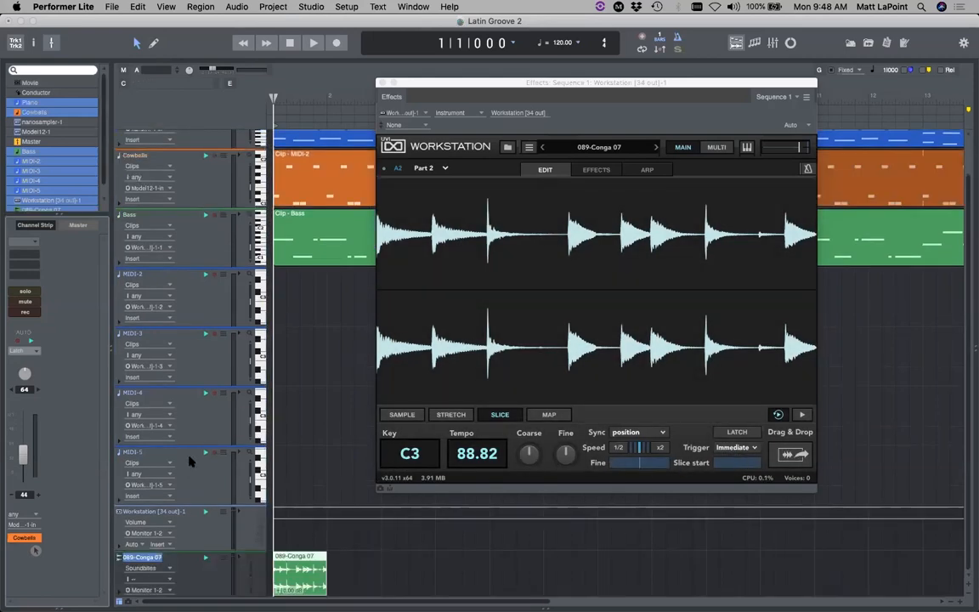
pyautogui.click(777, 415)
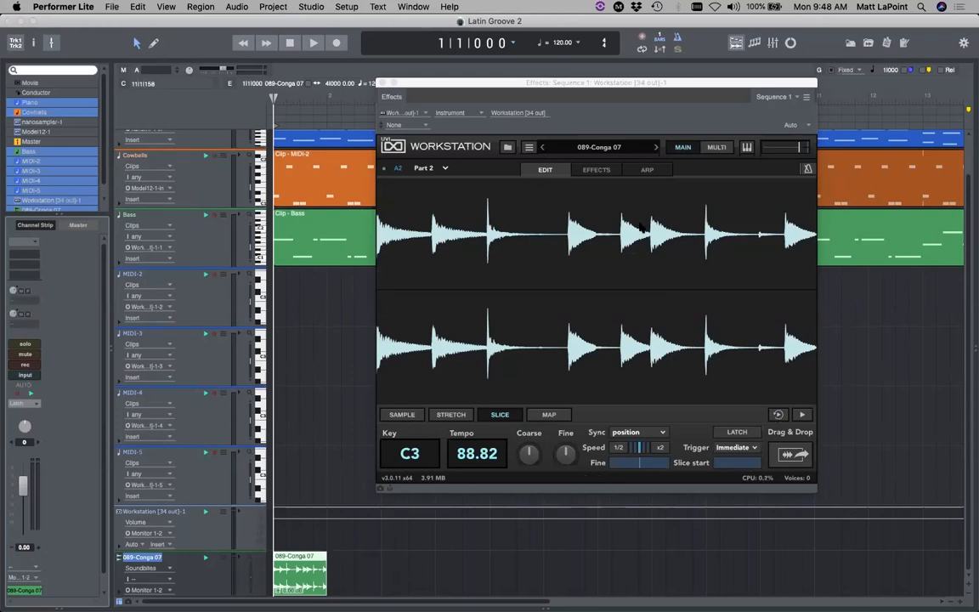
pyautogui.click(383, 83)
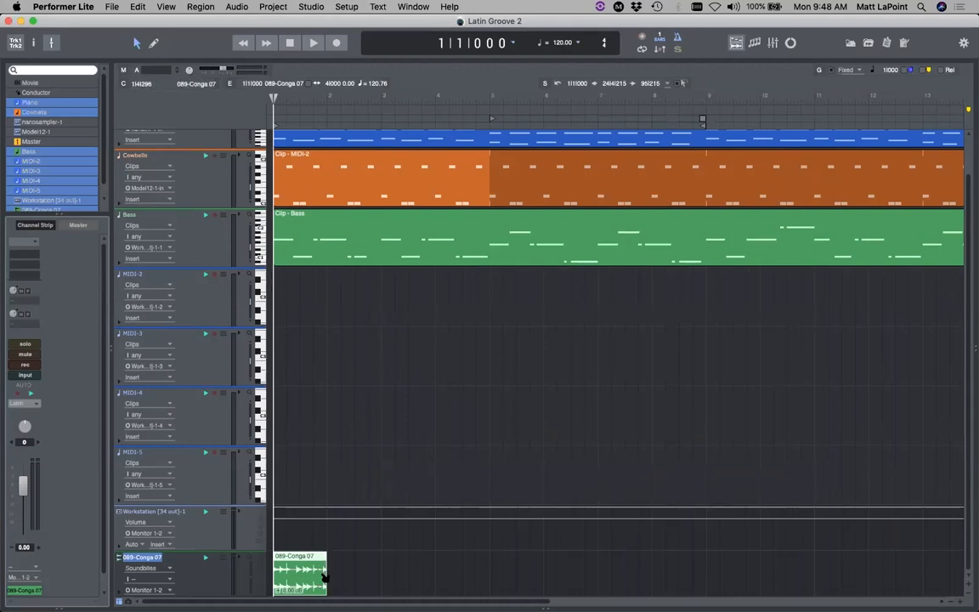
# Step: Pack the 089-Conga 07 soundbite into a clip and remove everything after its first bar, so that it ends at bar 2
pyautogui.moveTo(366, 578); pyautogui.dragTo(264, 572)
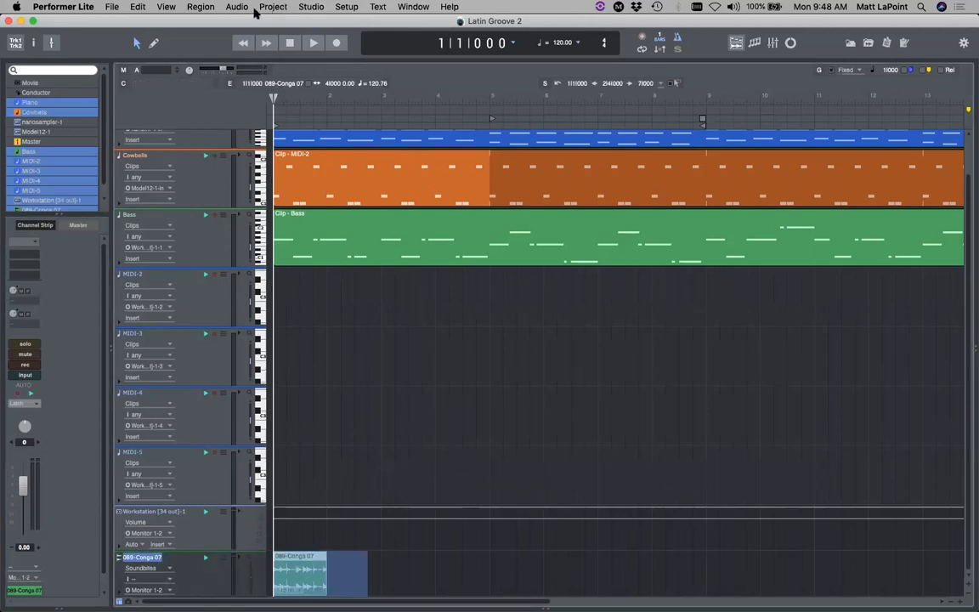
pyautogui.click(134, 7)
pyautogui.moveTo(200, 7)
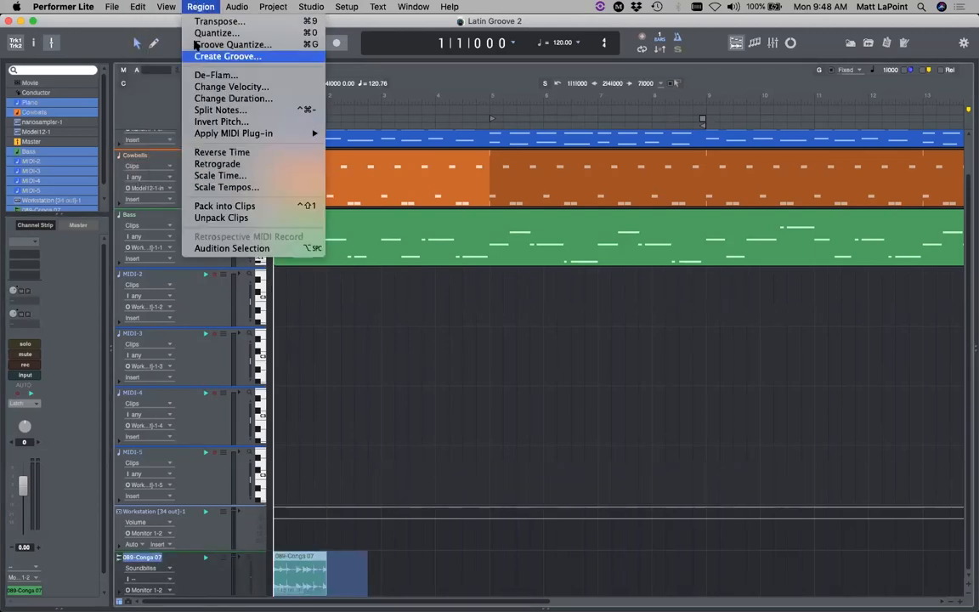
pyautogui.click(274, 206)
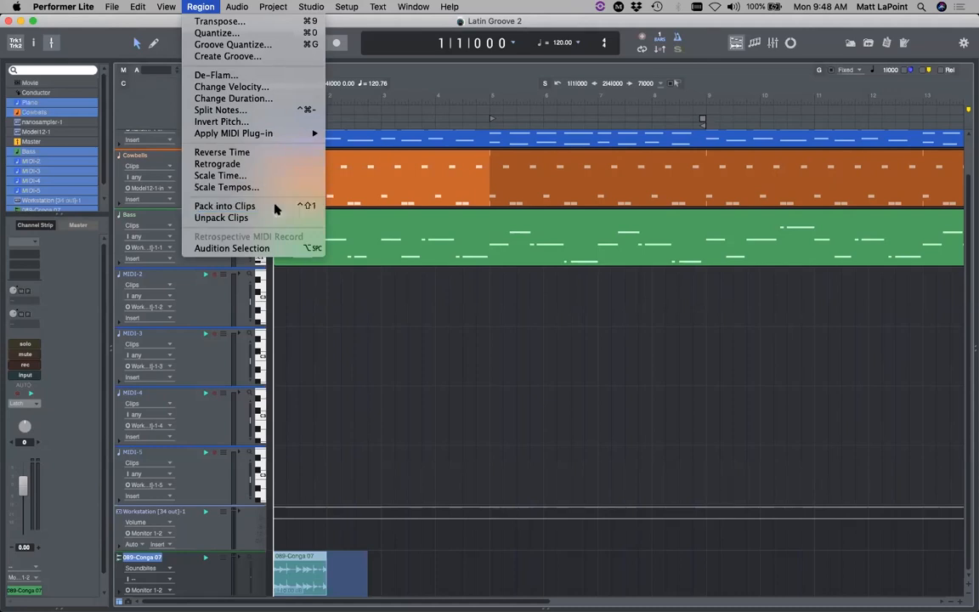
pyautogui.moveTo(384, 563); pyautogui.dragTo(332, 576)
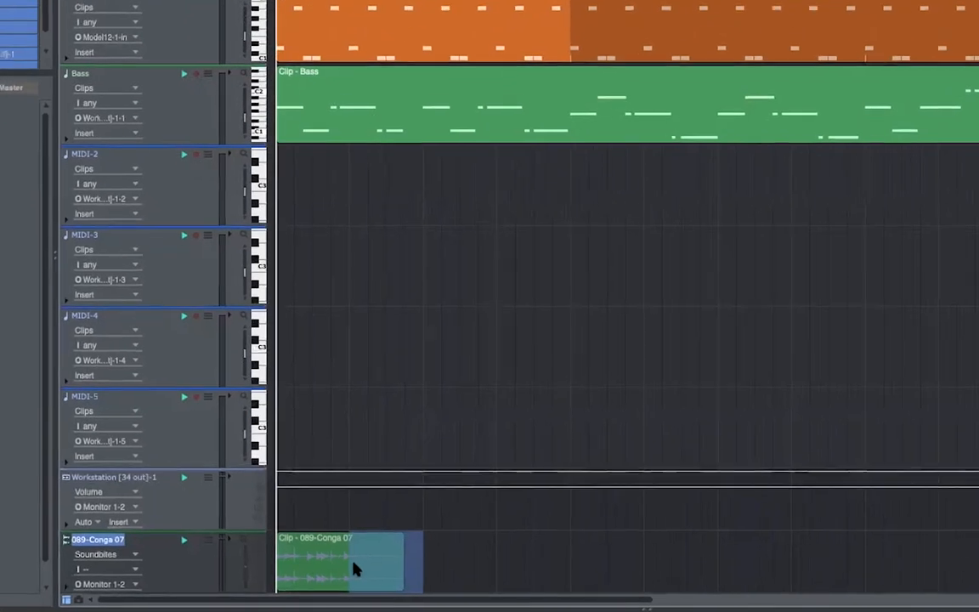
pyautogui.press('Delete')
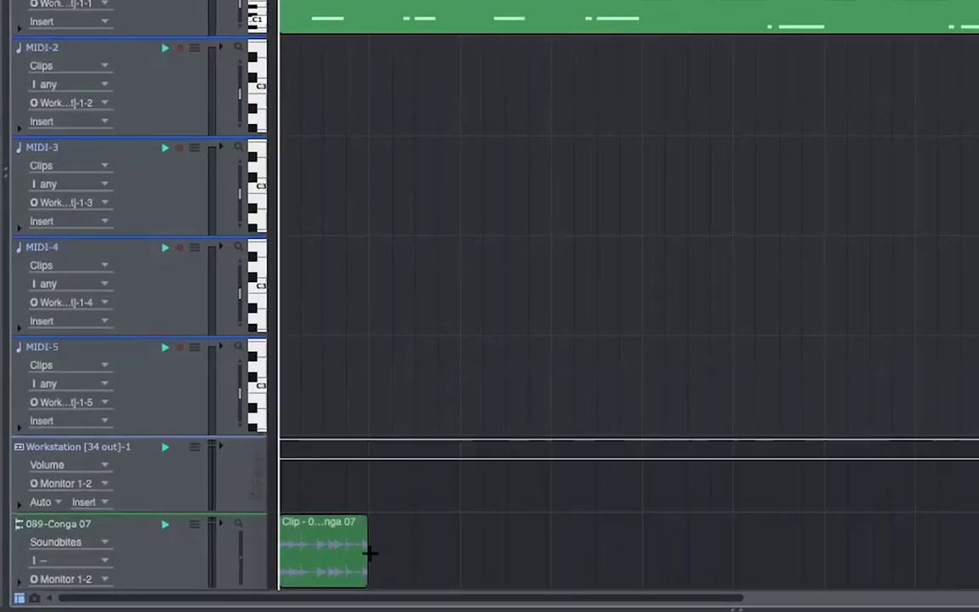
# Step: Loop the one-bar conga clip from bar 1 to the end of the other tracks' clips just before bar 25
pyautogui.moveTo(371, 553); pyautogui.dragTo(389, 553)
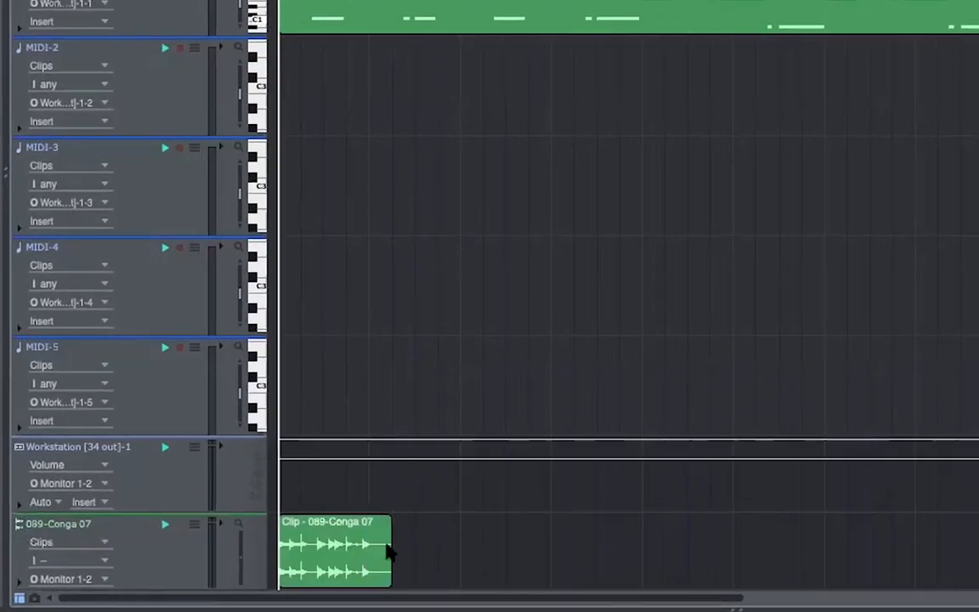
pyautogui.press('super+z')
pyautogui.moveTo(368, 526); pyautogui.dragTo(930, 490)
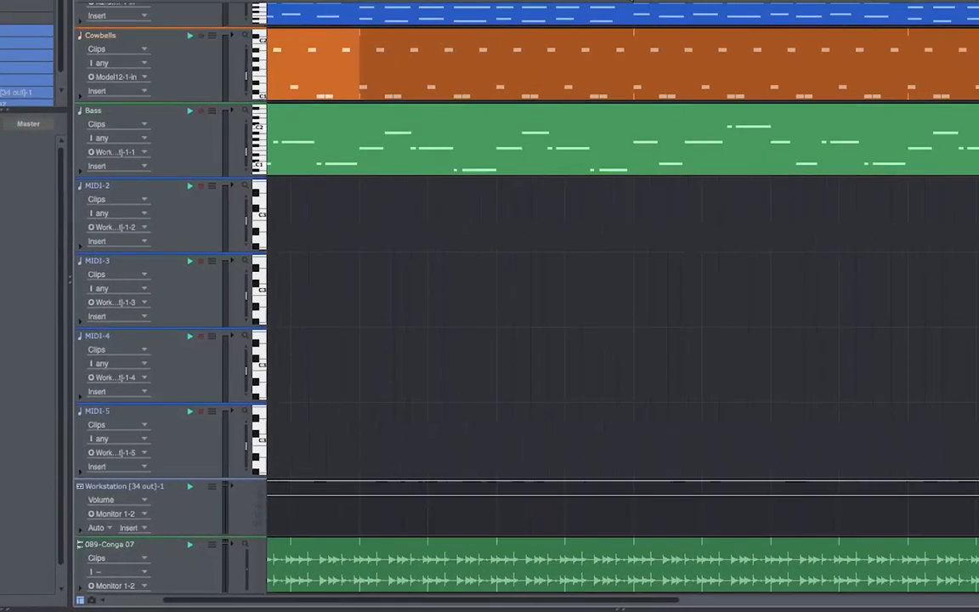
pyautogui.moveTo(976, 548); pyautogui.dragTo(394, 512)
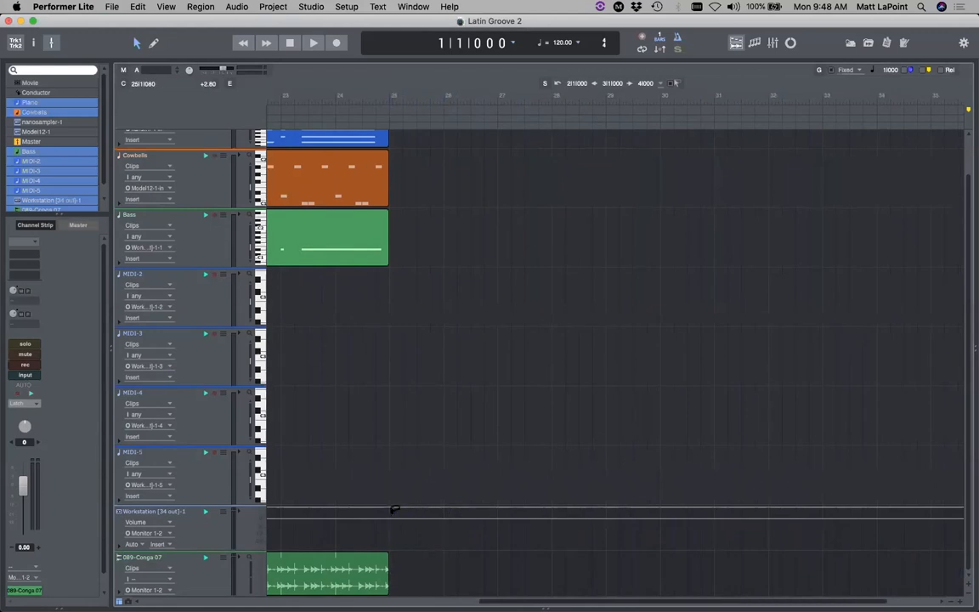
# Step: Balance the levels during playback, setting the 089-Conga 07 track's volume to -7.00 dB and the Cowbells track's volume to 53
pyautogui.click(134, 557)
pyautogui.moveTo(23, 487); pyautogui.dragTo(24, 497)
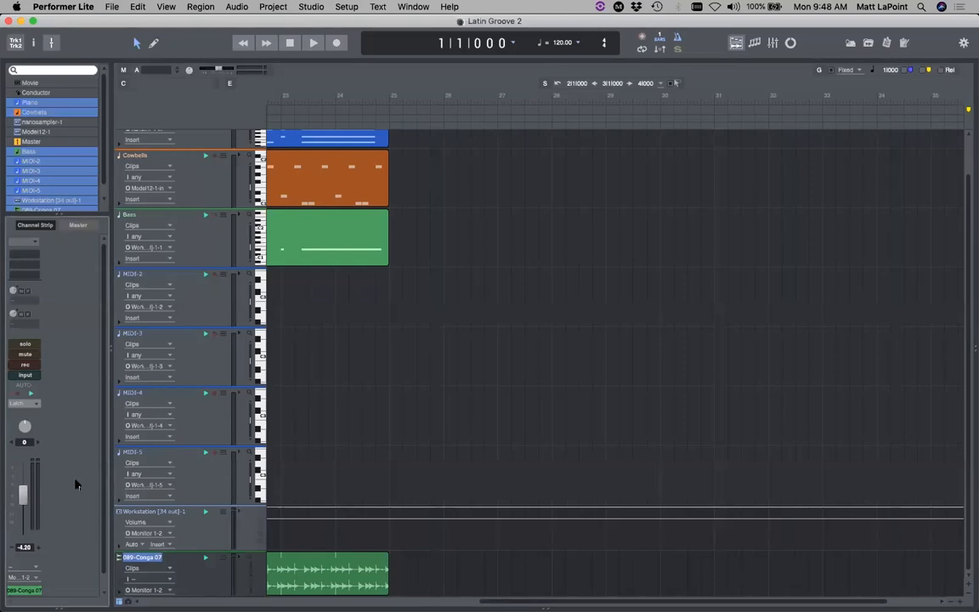
pyautogui.press('space')
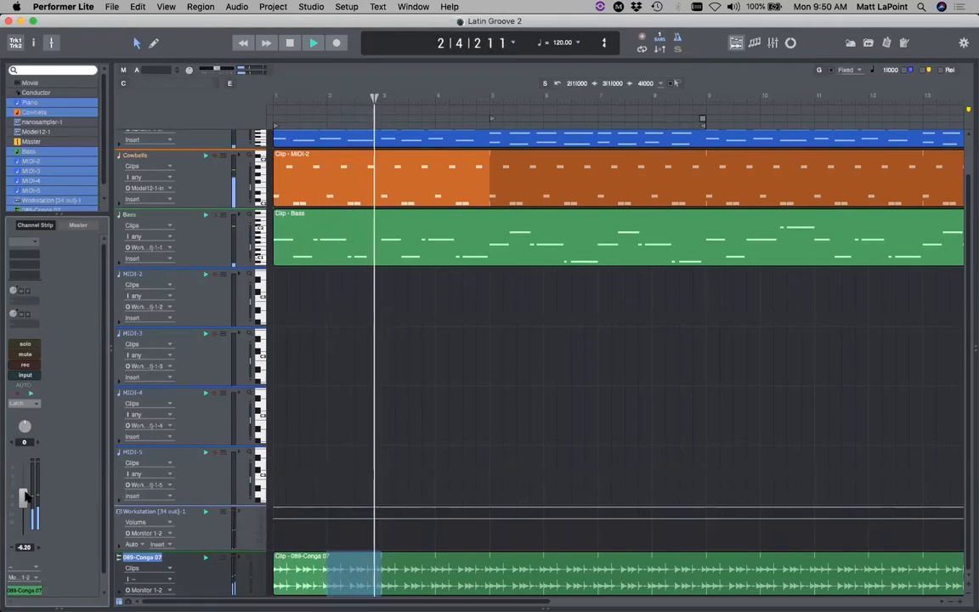
pyautogui.click(148, 157)
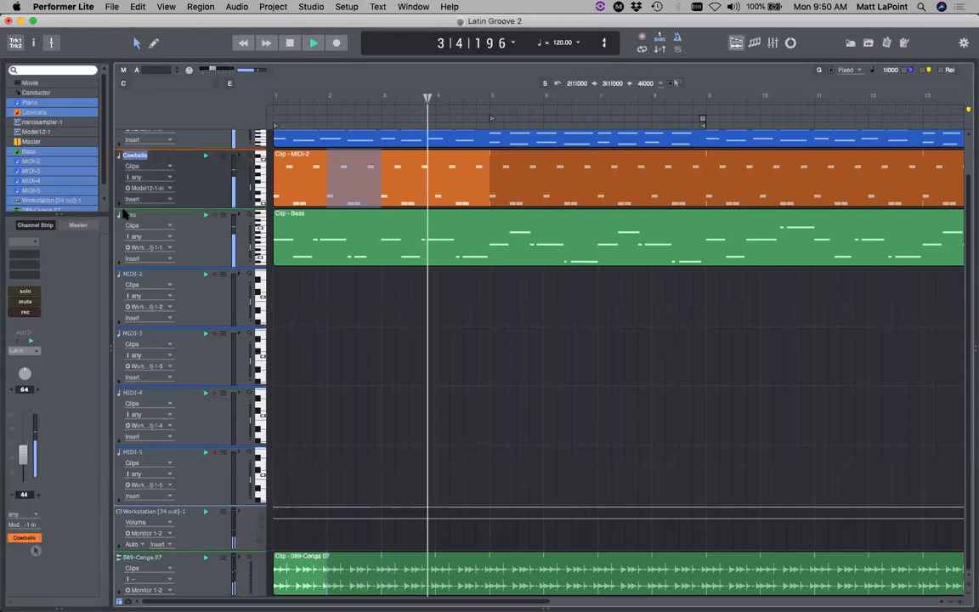
pyautogui.moveTo(23, 453); pyautogui.dragTo(24, 451)
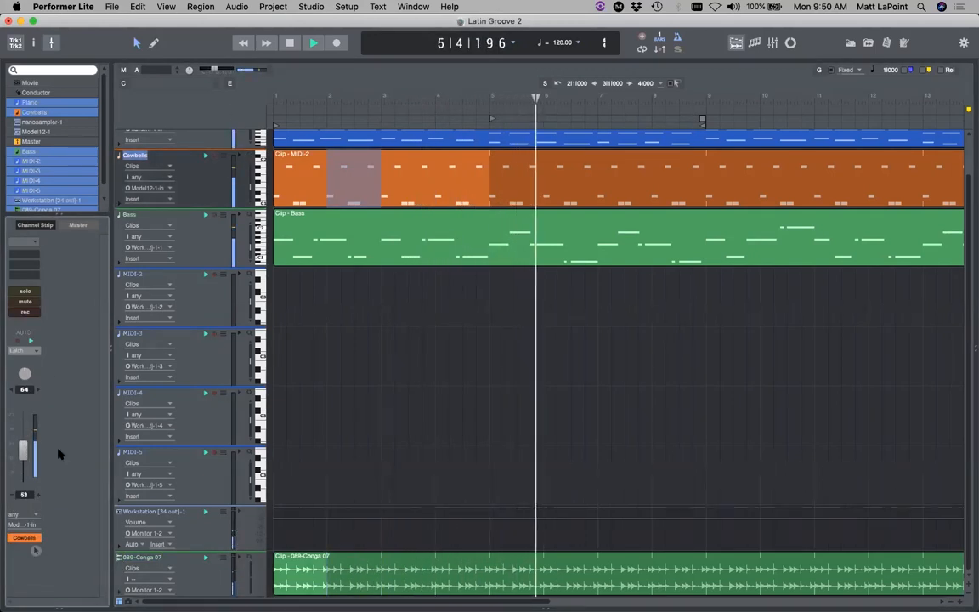
pyautogui.click(137, 558)
pyautogui.moveTo(24, 500); pyautogui.dragTo(24, 502)
pyautogui.press('space')
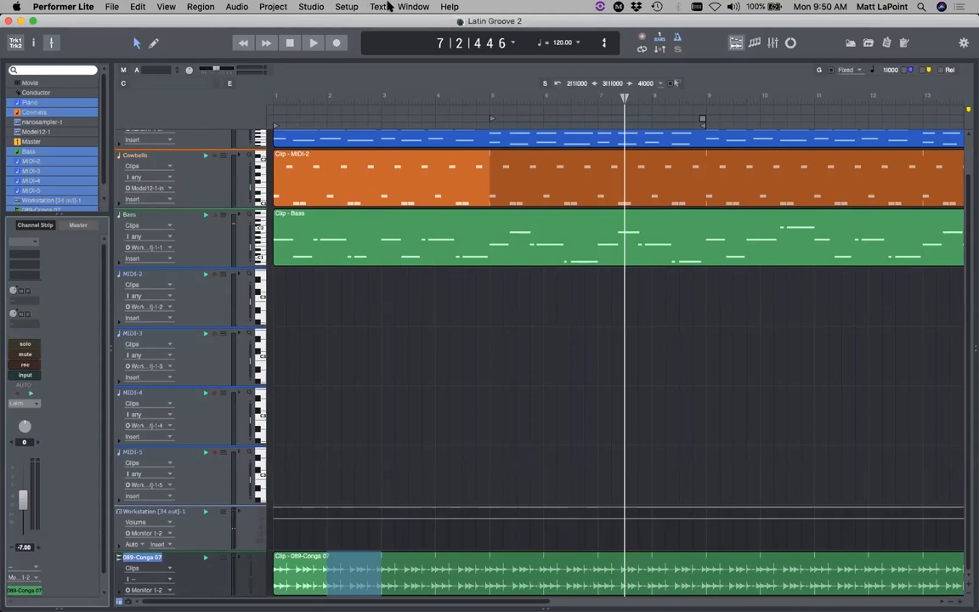
# Step: Play from the start and pan the 089-Conga 07 track right to 33 and the Cowbells track left to 44
pyautogui.press('Return')
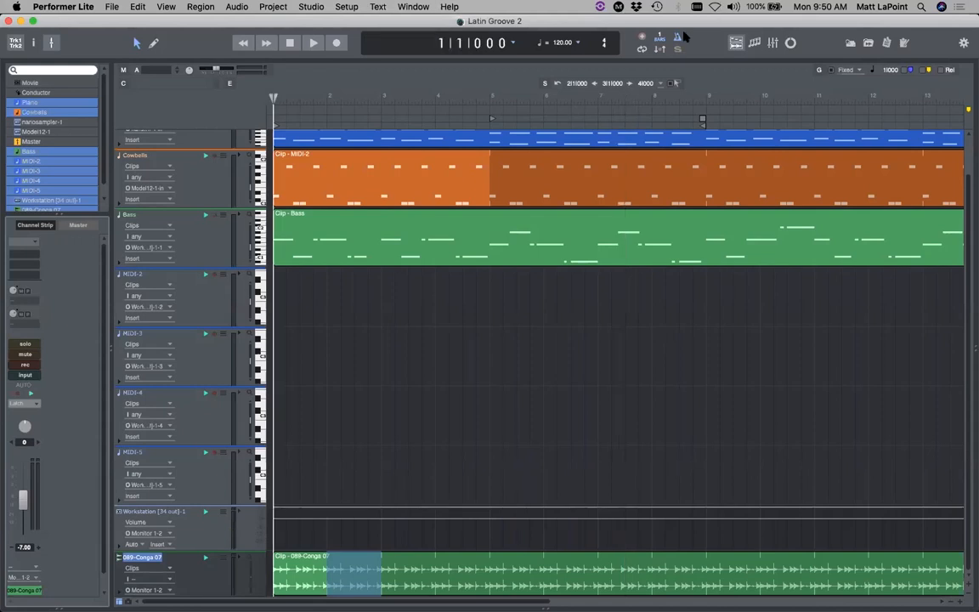
pyautogui.press('space')
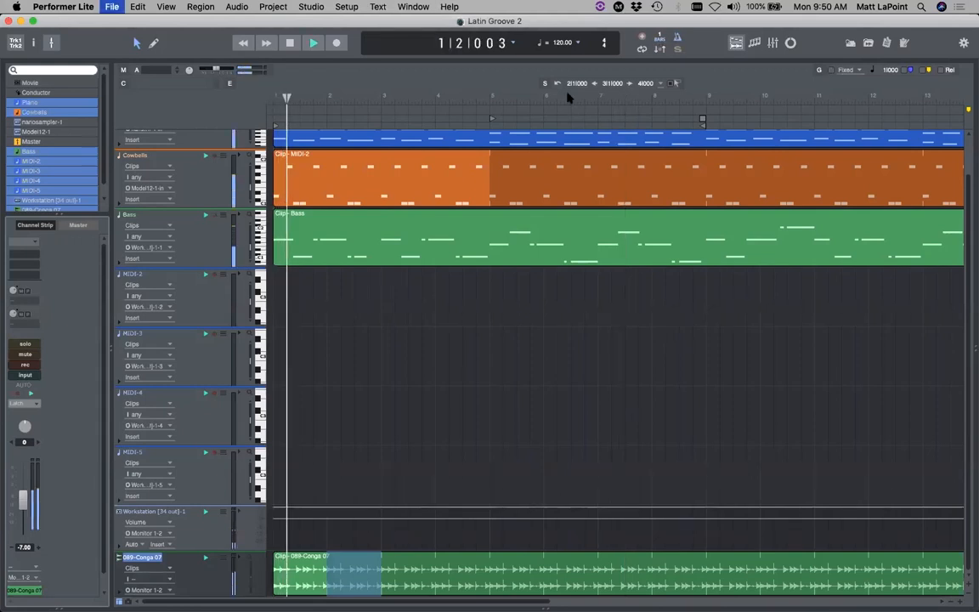
pyautogui.moveTo(25, 425); pyautogui.dragTo(38, 417)
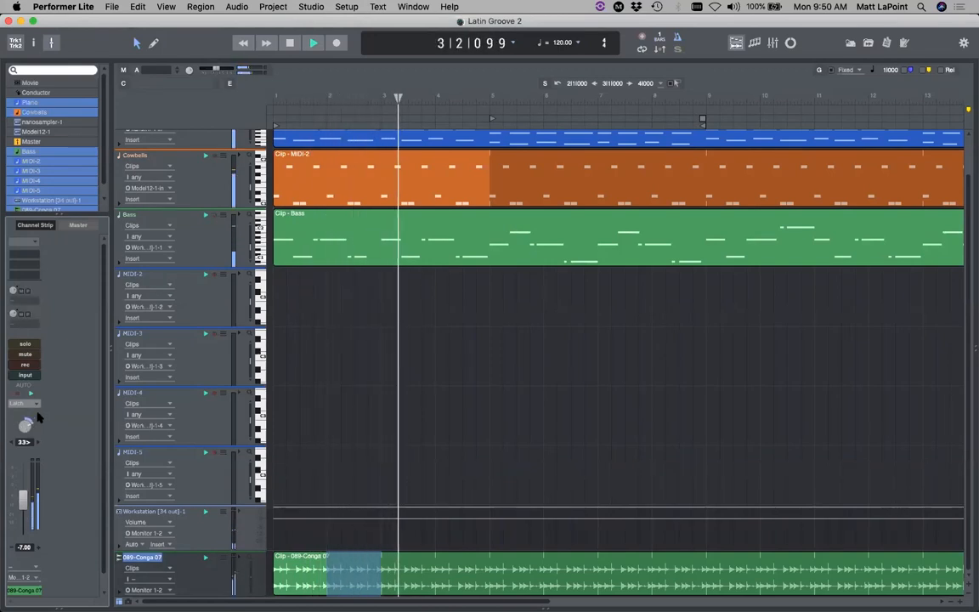
pyautogui.click(134, 159)
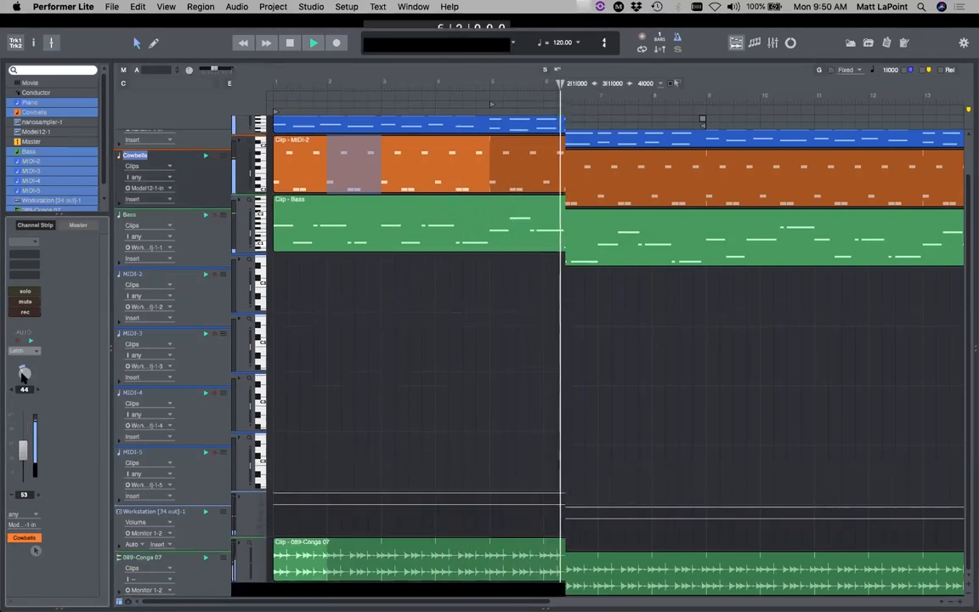
pyautogui.press('space')
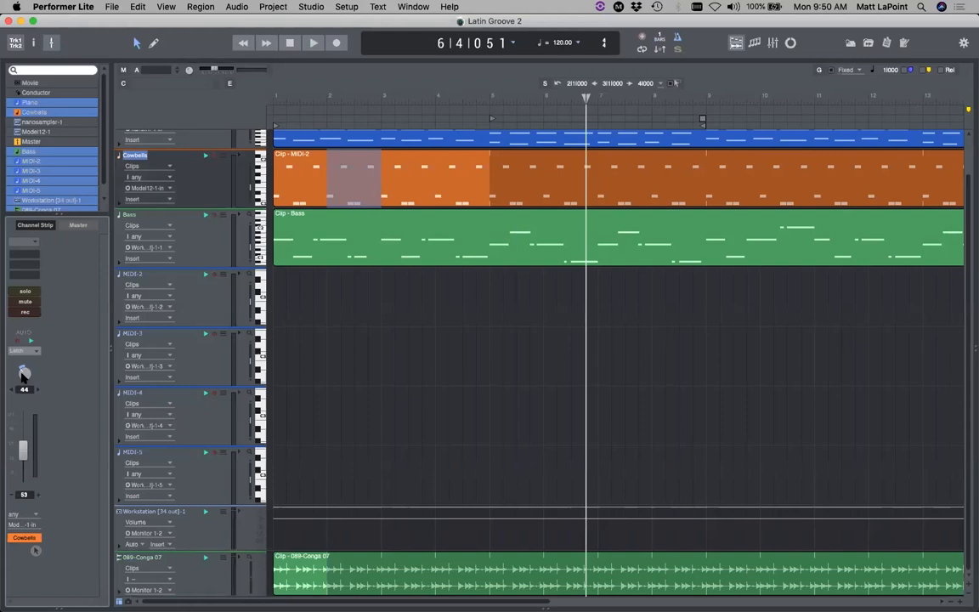
pyautogui.press('Return')
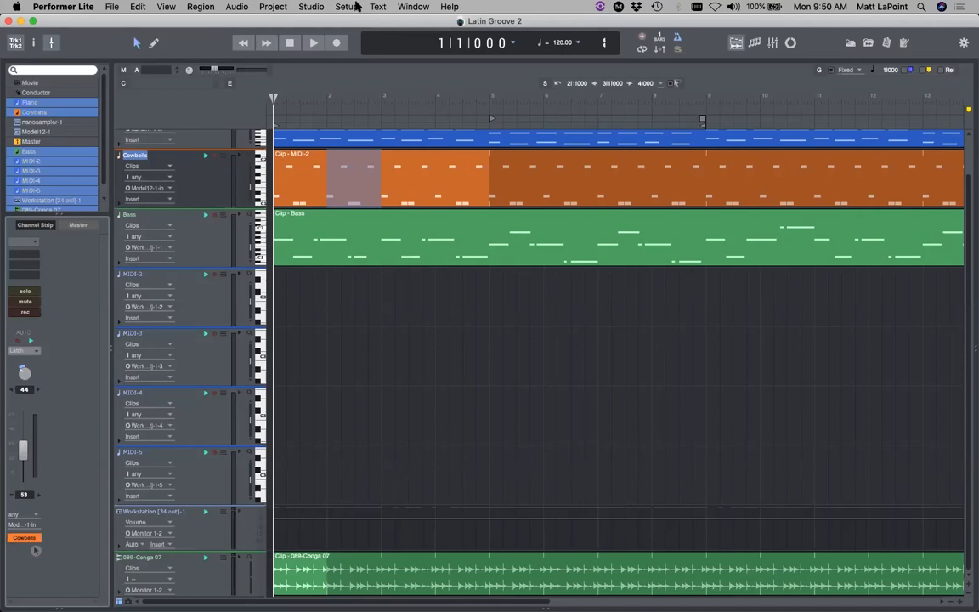
# Step: Add a mono audio track to the project and move it above the Piano track
pyautogui.click(264, 8)
pyautogui.moveTo(340, 20)
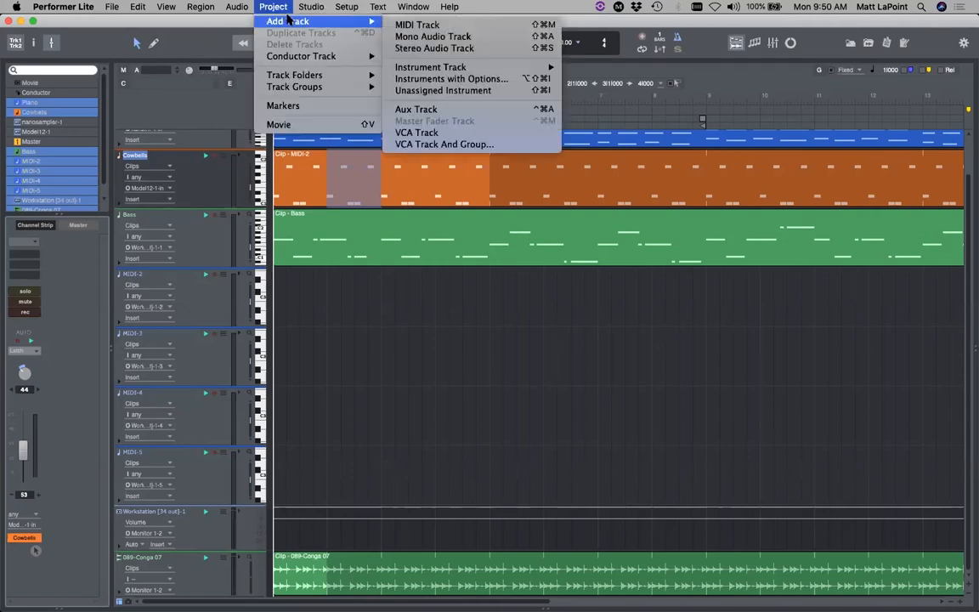
pyautogui.click(444, 36)
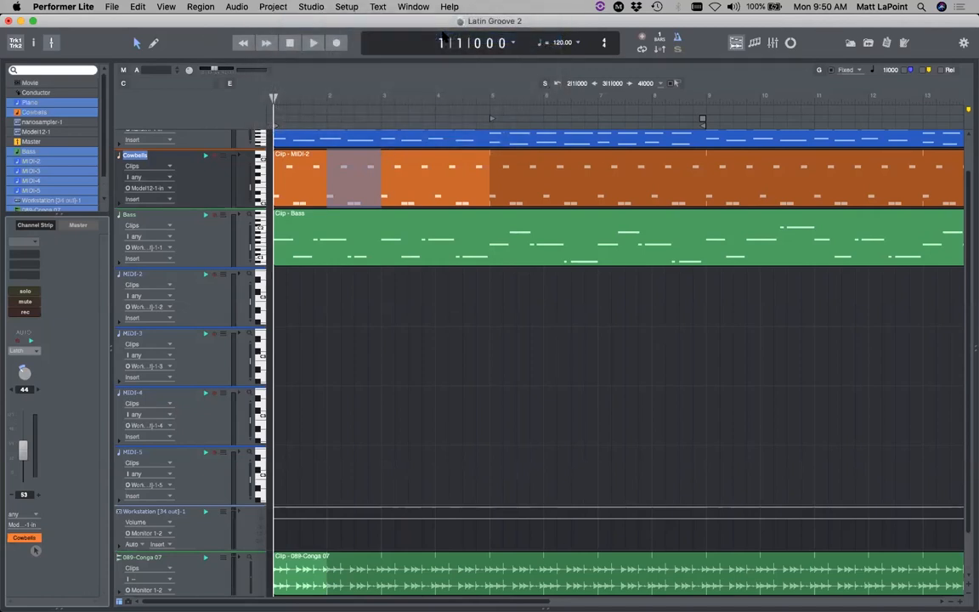
pyautogui.moveTo(166, 558); pyautogui.dragTo(210, 146)
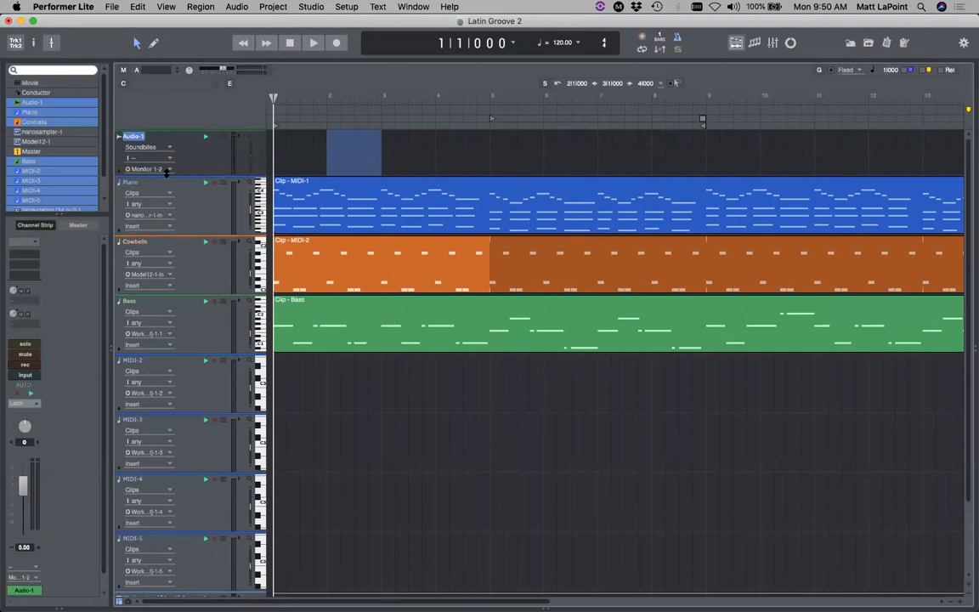
# Step: Rename the new mono audio track as Egg Shaker and save the project
pyautogui.keyDown('alt'); pyautogui.click(134, 137); pyautogui.keyUp('alt')
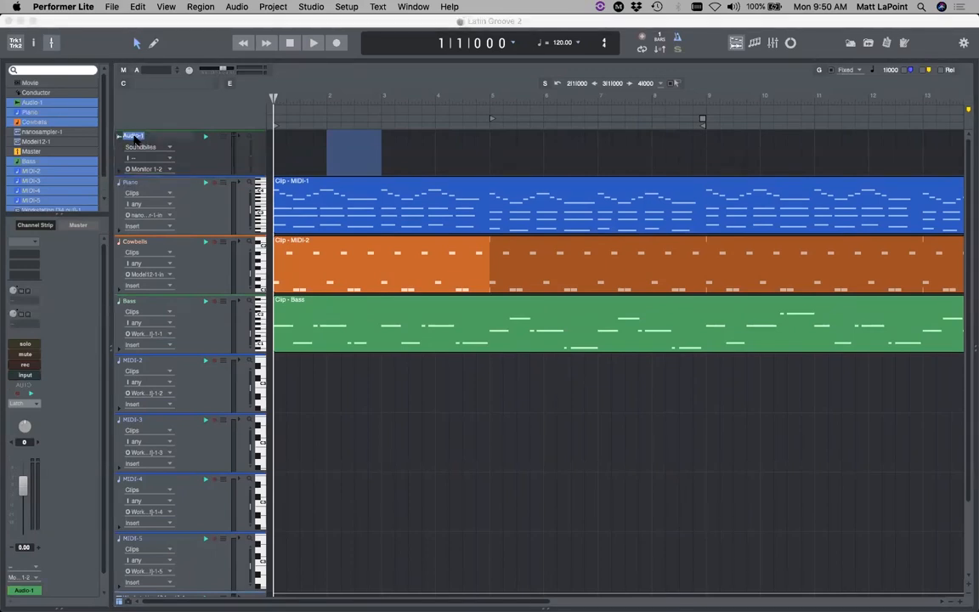
pyautogui.write('Egg Shaker')
pyautogui.press('Return')
pyautogui.press('super+s')
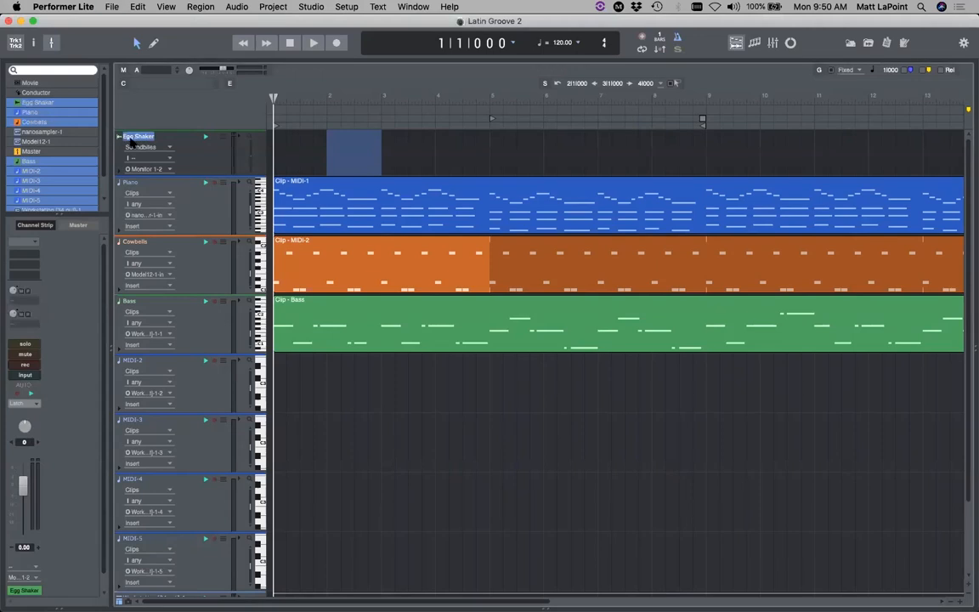
# Step: Colour the Egg Shaker track pink, enlarge its height to several times the other tracks', and save the project
pyautogui.click(119, 136)
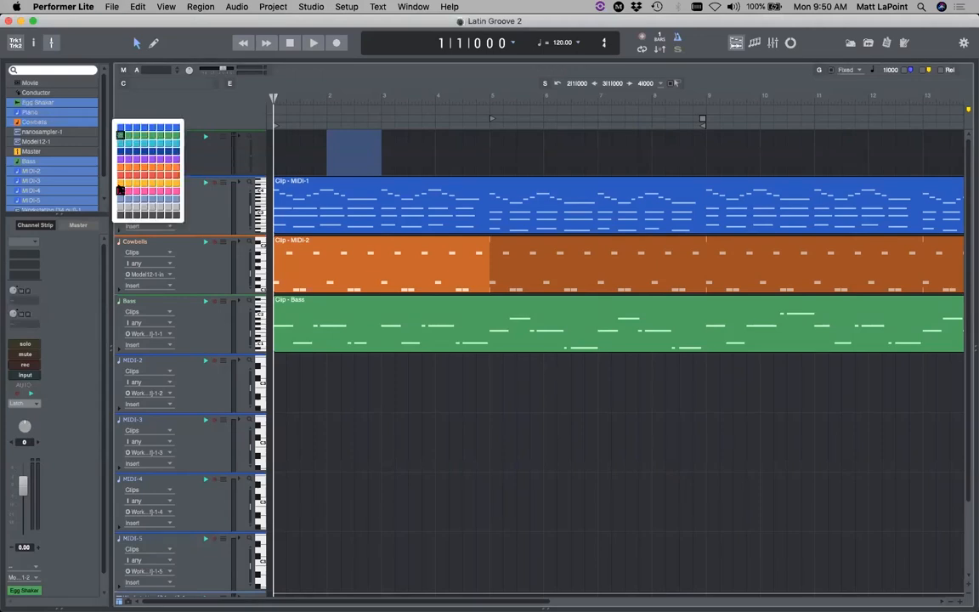
pyautogui.click(119, 179)
pyautogui.moveTo(184, 172); pyautogui.dragTo(193, 343)
pyautogui.press('super+s')
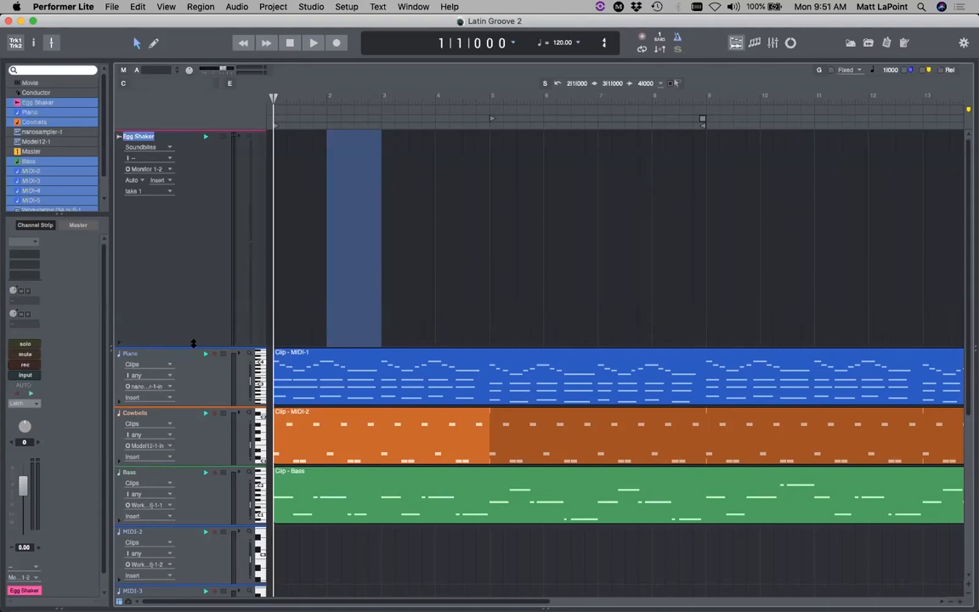
# Step: Set the Egg Shaker track's input to a new mono bundle on 1248:U 87
pyautogui.click(193, 344)
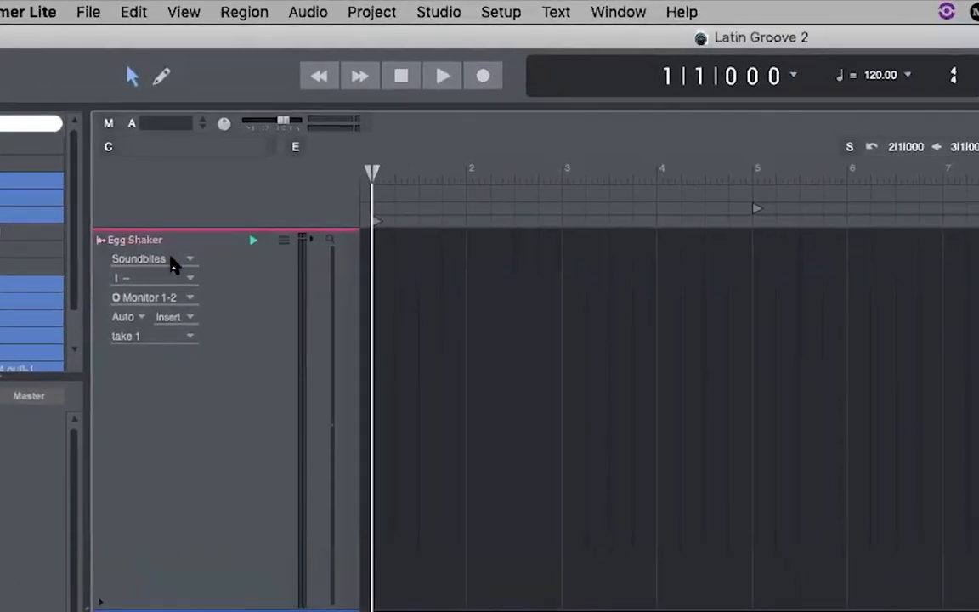
pyautogui.click(136, 280)
pyautogui.moveTo(273, 308)
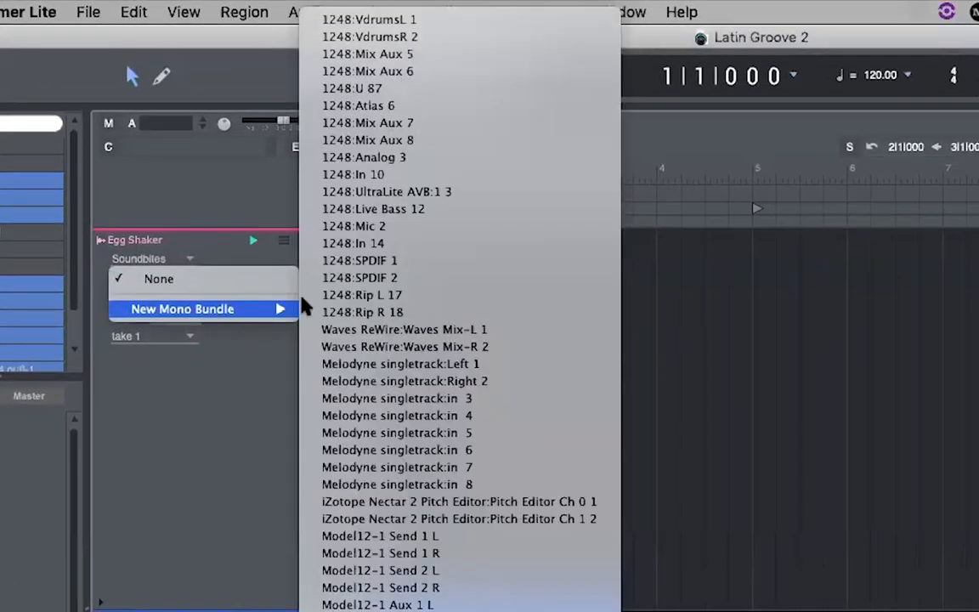
pyautogui.click(558, 91)
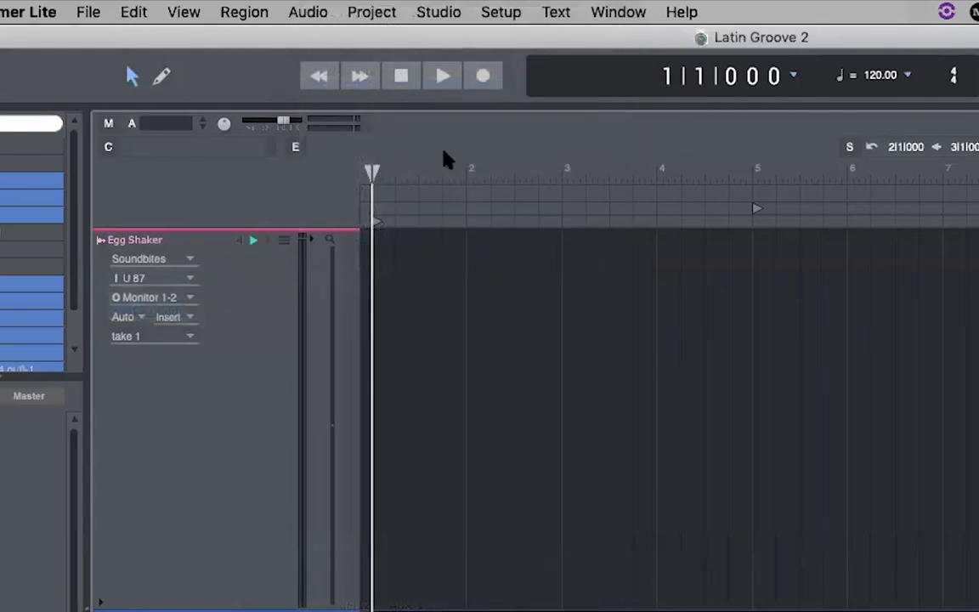
# Step: Record-enable the Egg Shaker track, record a take of about six and a half bars from bar 1, and disarm the track
pyautogui.click(269, 240)
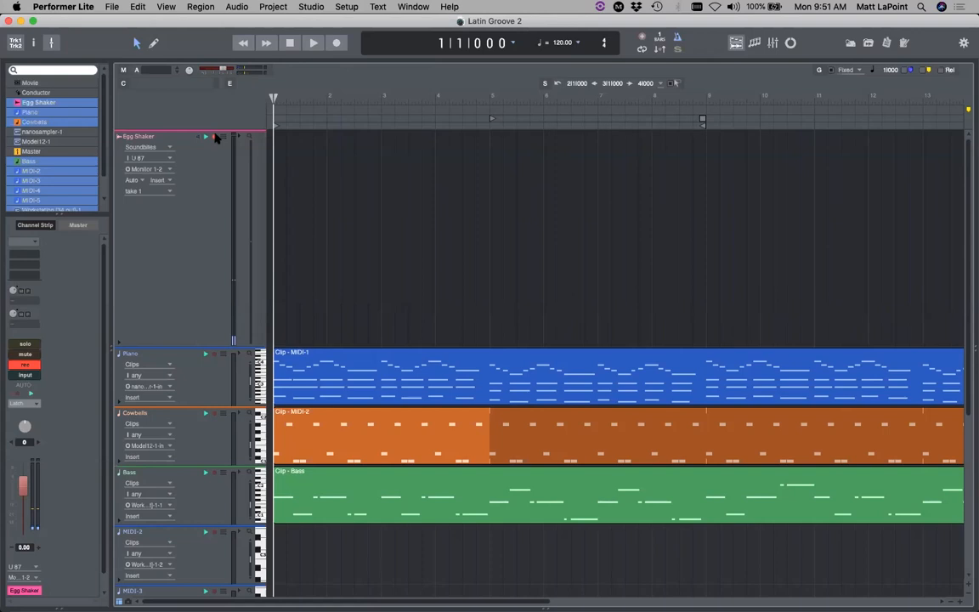
pyautogui.click(336, 43)
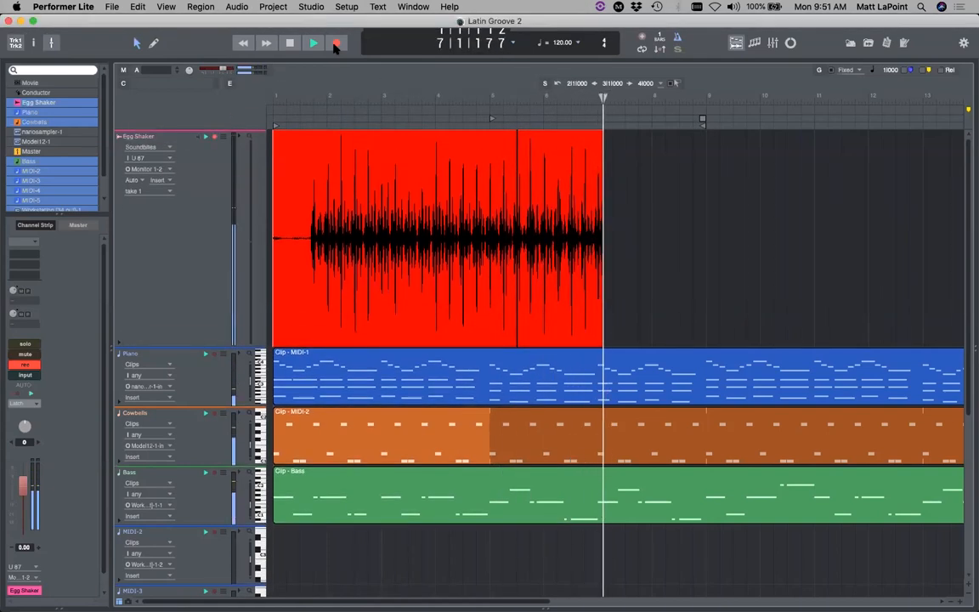
pyautogui.press('space')
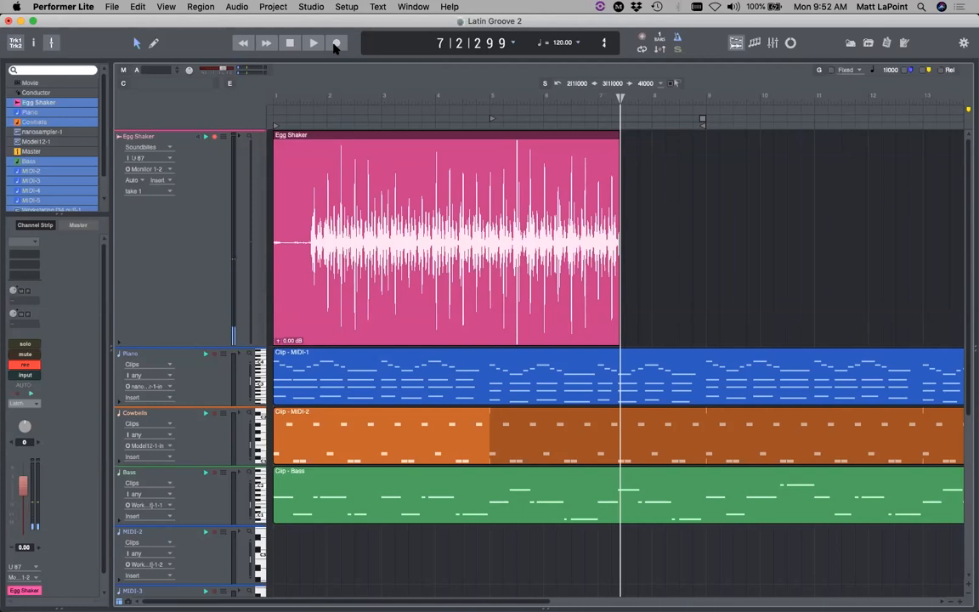
pyautogui.click(213, 136)
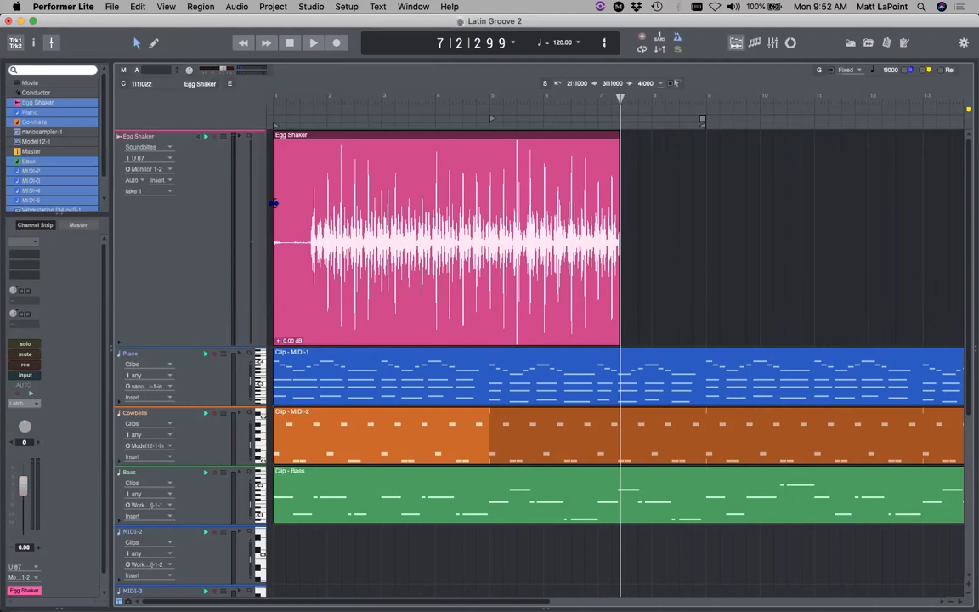
# Step: Trim the egg shaker recording to bars 3 and 4 and move the remaining two-bar soundbite to bar 1
pyautogui.moveTo(277, 203); pyautogui.dragTo(376, 188)
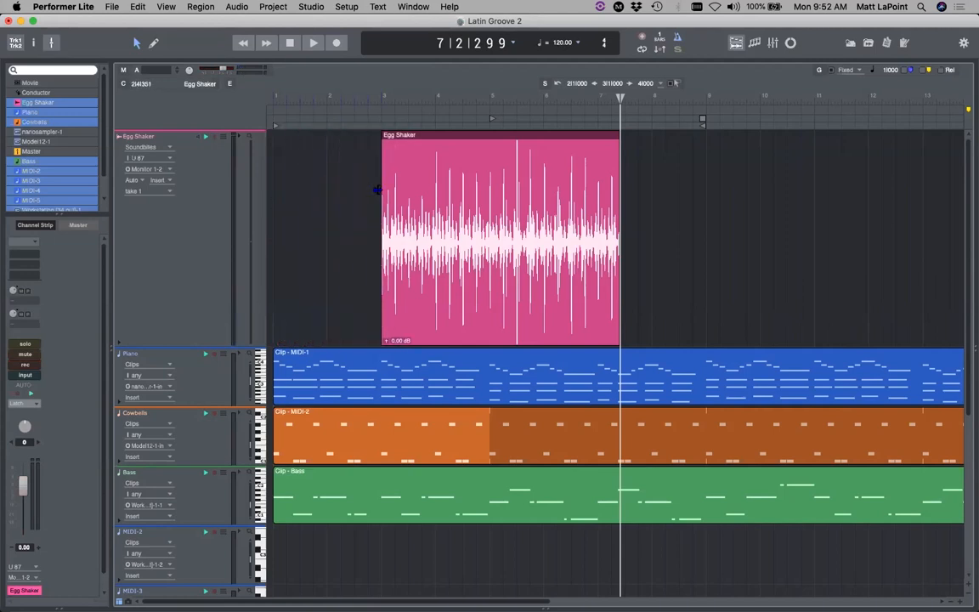
pyautogui.moveTo(715, 192); pyautogui.dragTo(488, 215)
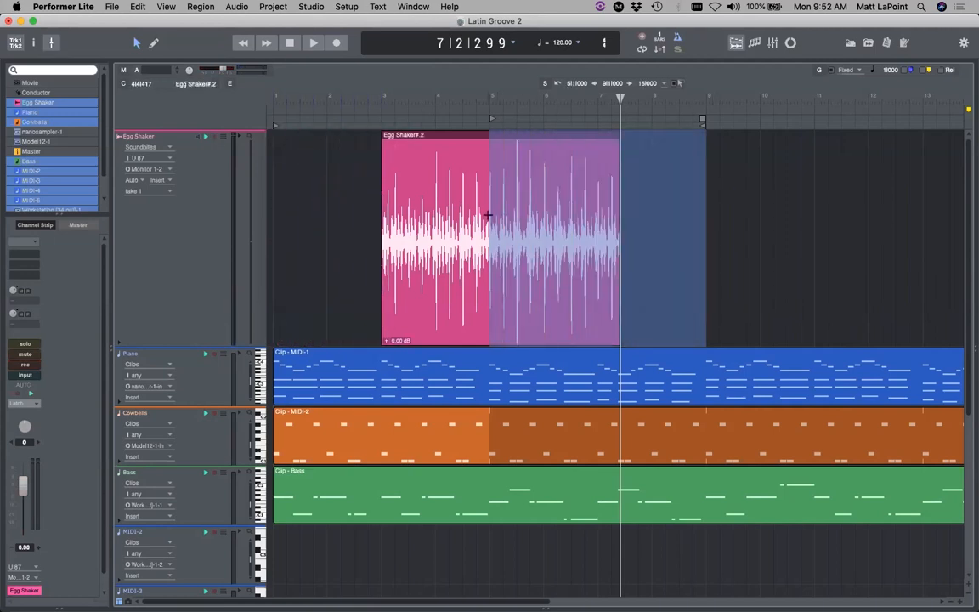
pyautogui.press('Delete')
pyautogui.moveTo(413, 212); pyautogui.dragTo(305, 211)
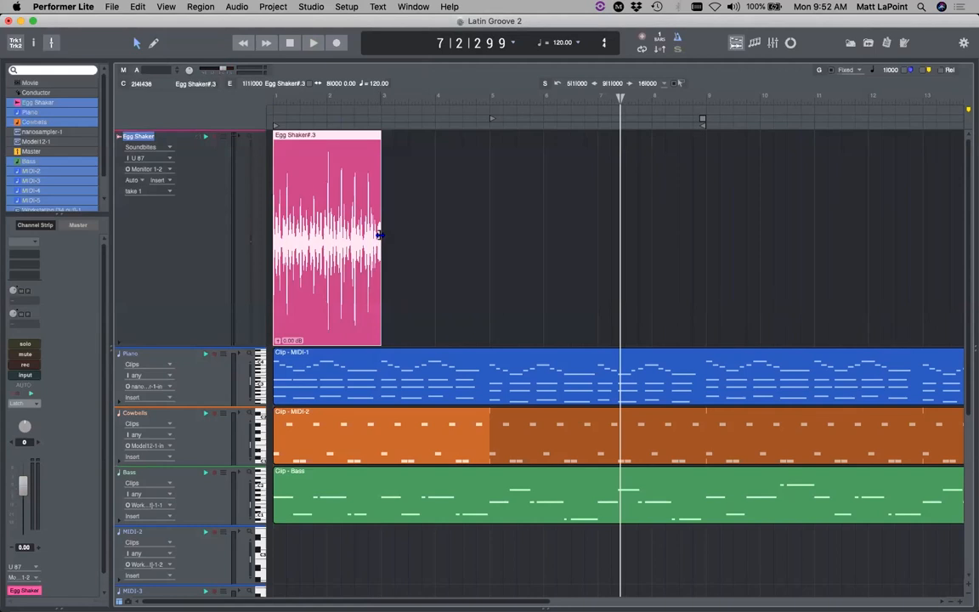
# Step: Check the egg shaker soundbite's end edge at two bars and play it from the start with the other tracks
pyautogui.moveTo(379, 235); pyautogui.dragTo(631, 251)
pyautogui.moveTo(538, 255); pyautogui.dragTo(376, 244)
pyautogui.click(244, 44)
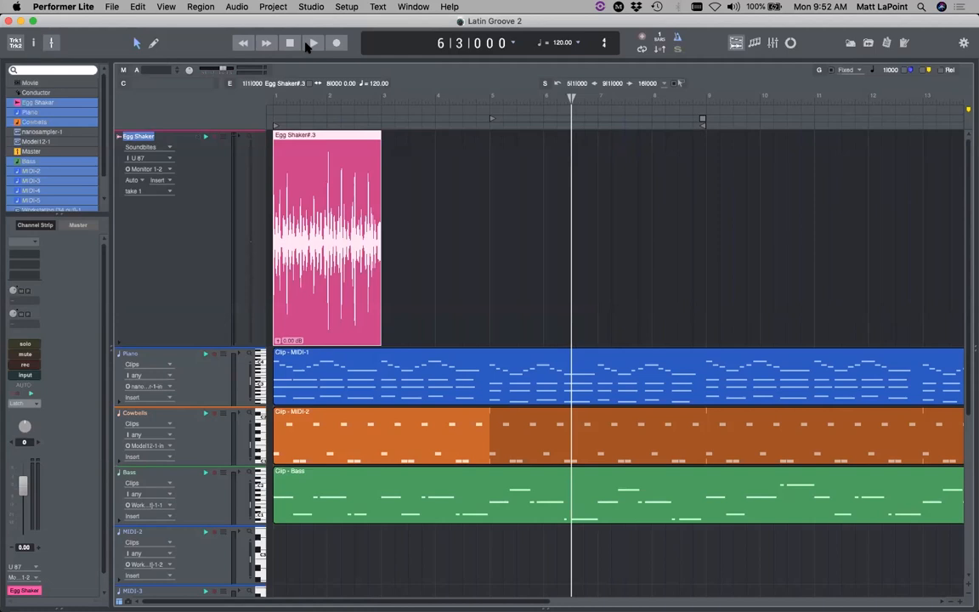
pyautogui.click(312, 43)
pyautogui.press('space')
pyautogui.click(240, 42)
pyautogui.click(241, 43)
pyautogui.press('space')
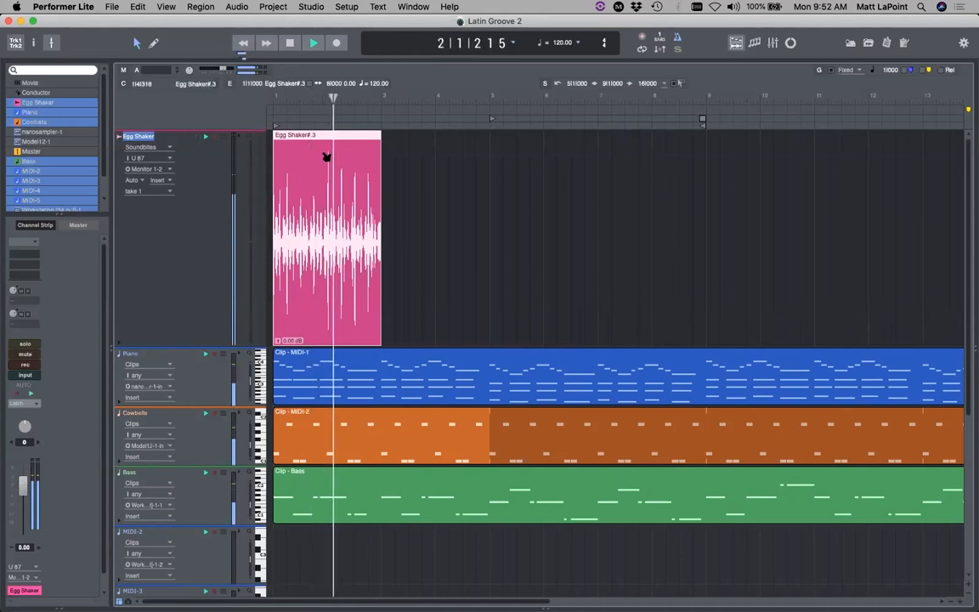
pyautogui.press('space')
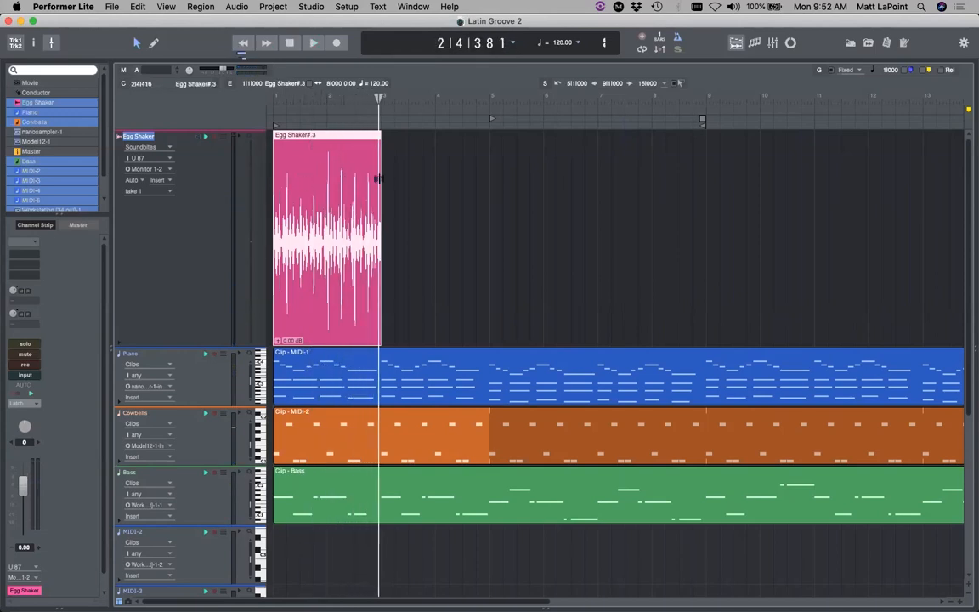
# Step: Re-trim the egg shaker soundbite to a different two-bar section of the take starting at bar 1, and play it back
pyautogui.moveTo(380, 180); pyautogui.dragTo(435, 175)
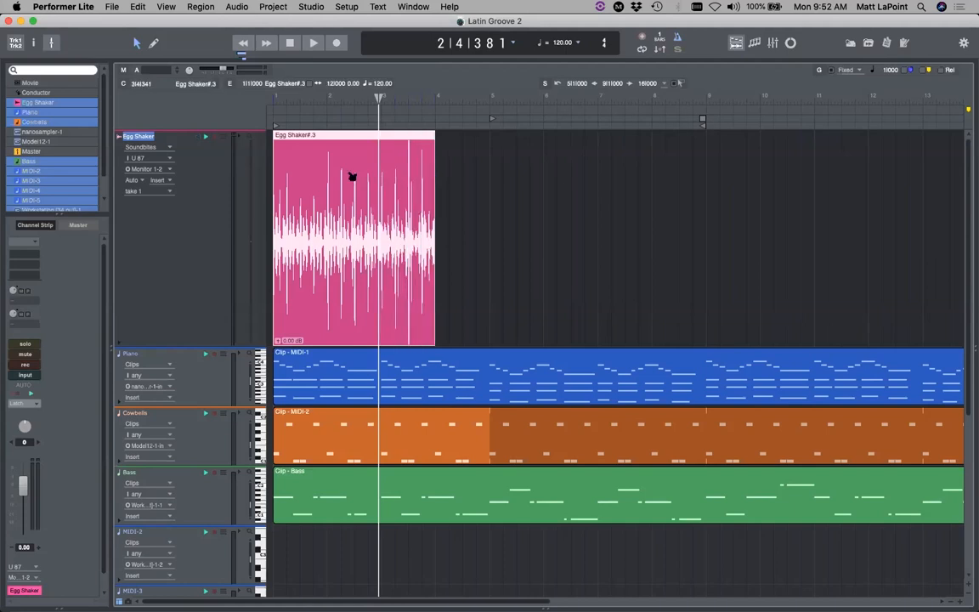
pyautogui.moveTo(277, 184)
pyautogui.mouseDown()
pyautogui.moveTo(327, 179)
pyautogui.moveTo(289, 184)
pyautogui.mouseUp()
pyautogui.click(243, 42)
pyautogui.click(243, 42)
pyautogui.press('space')
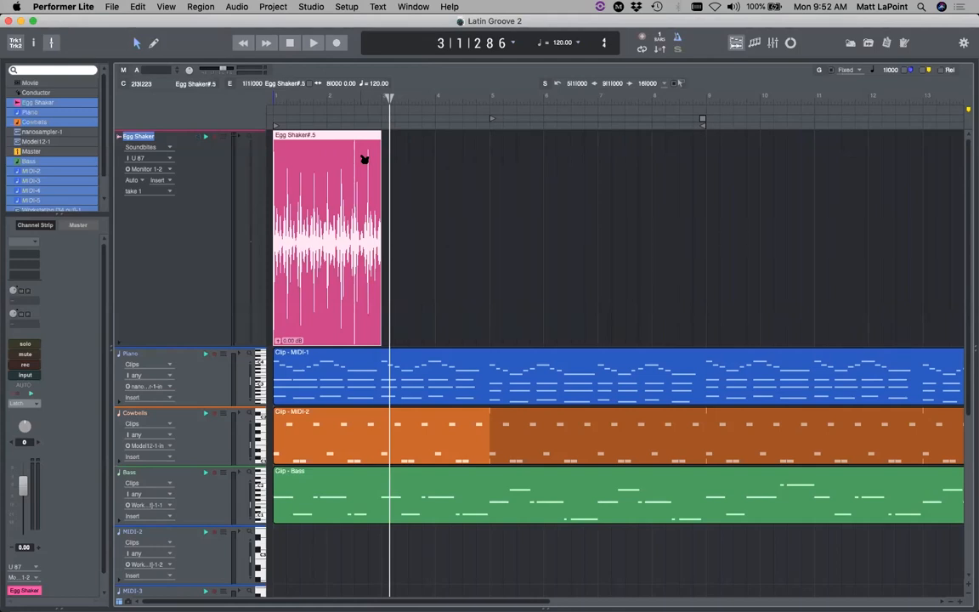
# Step: Turn the two-bar egg shaker soundbite into a clip and loop it out to bar 25, matching the other tracks' end
pyautogui.moveTo(395, 167); pyautogui.dragTo(233, 172)
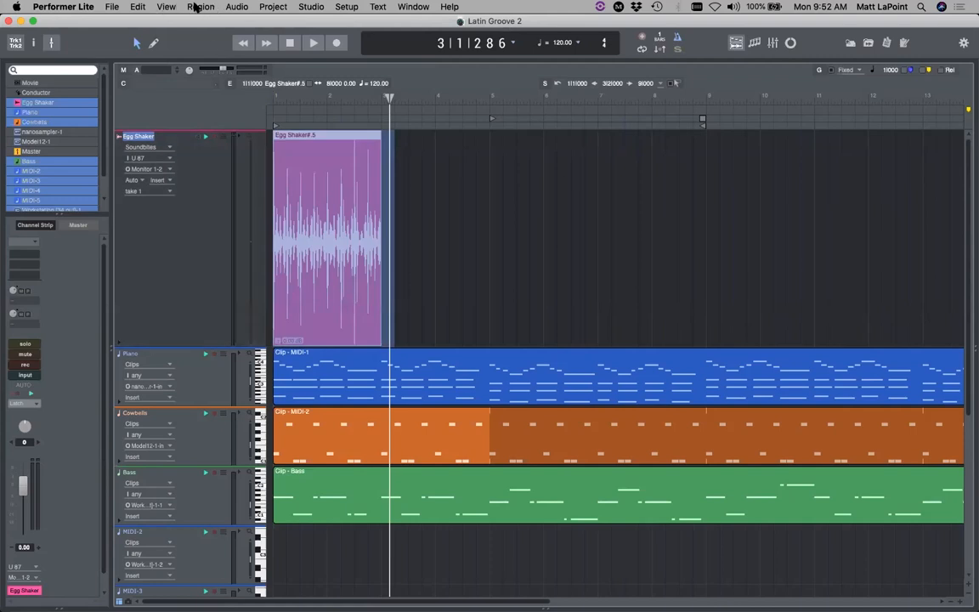
pyautogui.click(199, 7)
pyautogui.click(306, 203)
pyautogui.moveTo(409, 234); pyautogui.dragTo(383, 249)
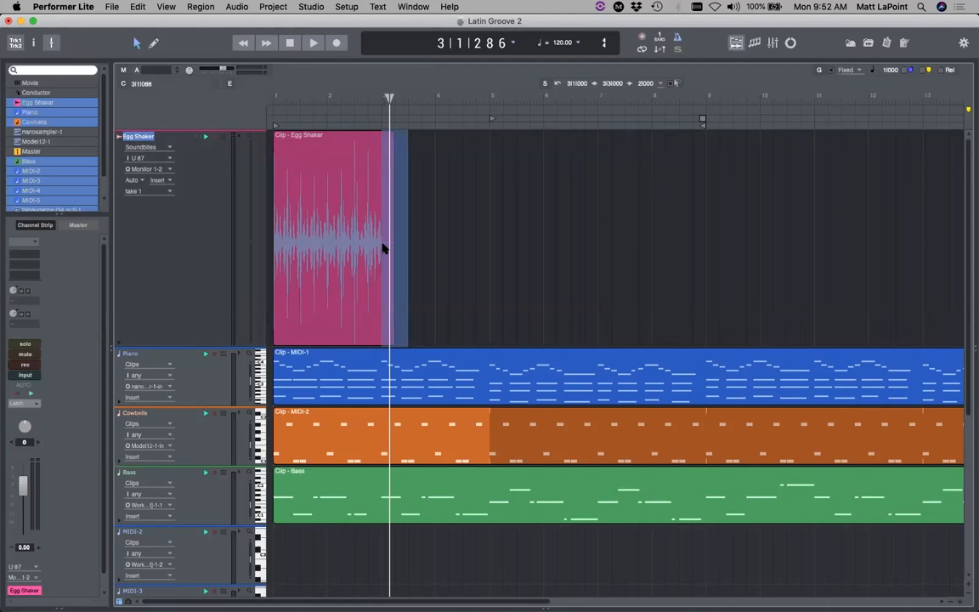
pyautogui.moveTo(380, 187); pyautogui.dragTo(606, 196)
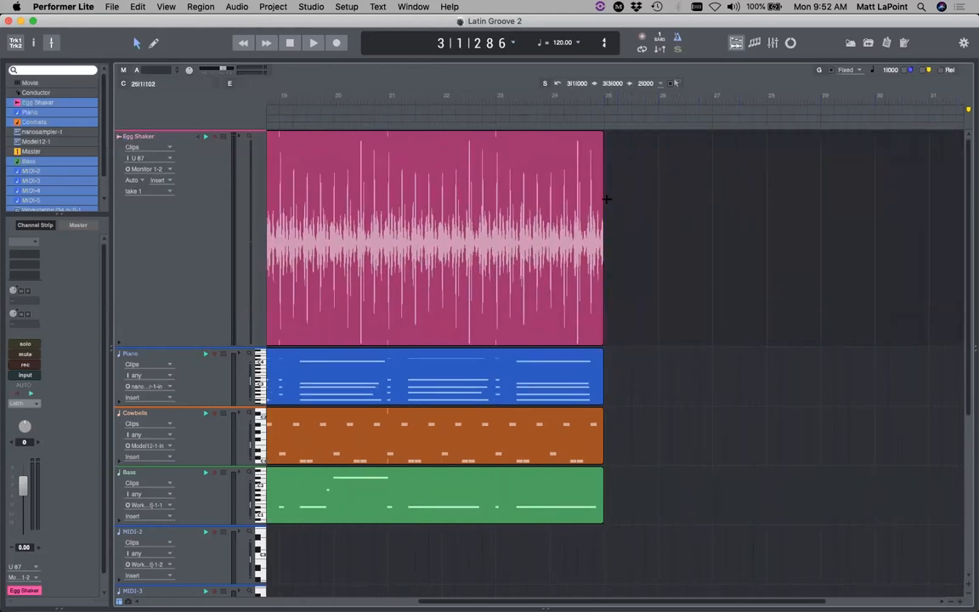
# Step: Lower the Egg Shaker track's volume to -7.80 dB while playing the groove from the start, and return to bar 1
pyautogui.click(243, 43)
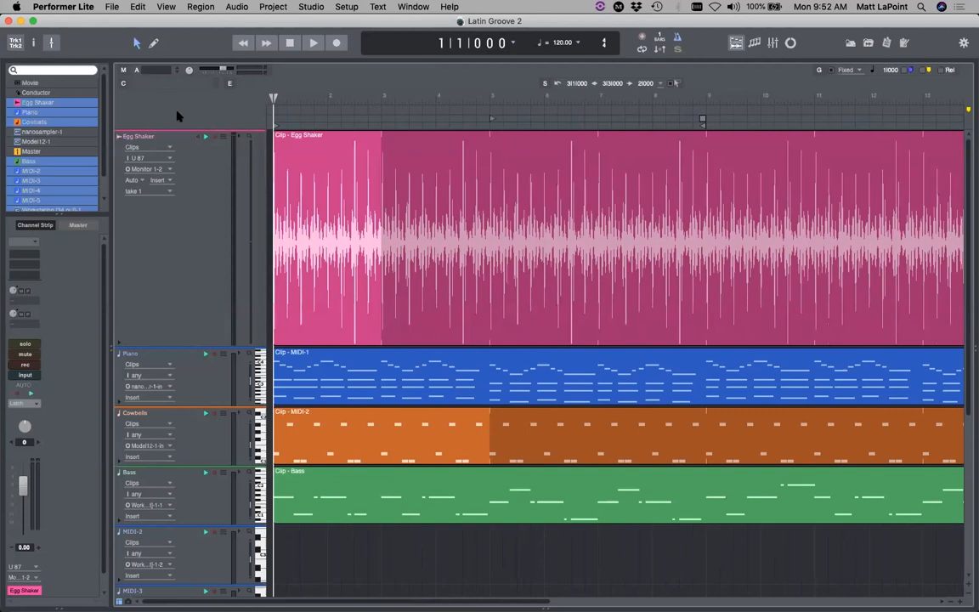
pyautogui.click(144, 136)
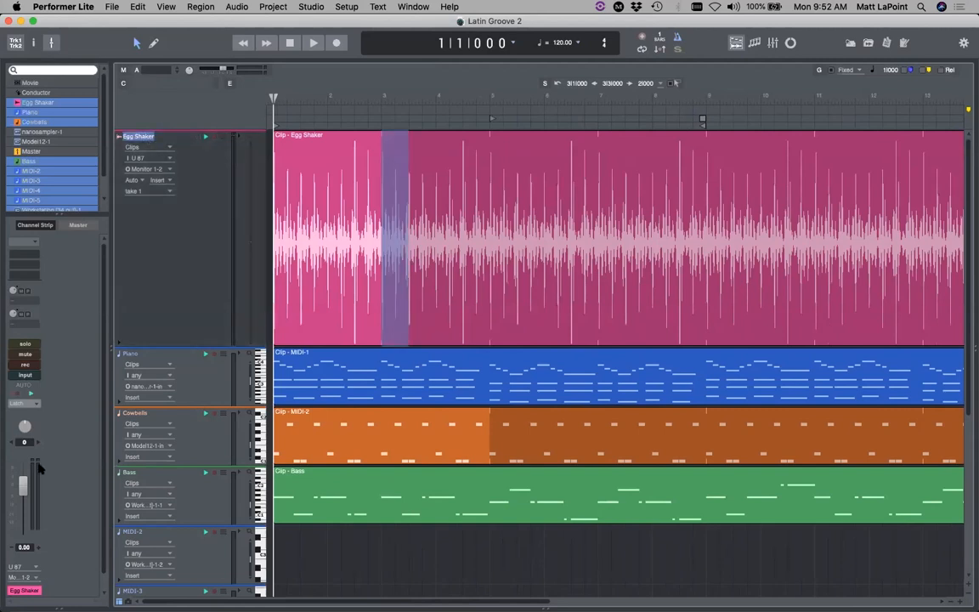
pyautogui.moveTo(23, 487); pyautogui.dragTo(23, 493)
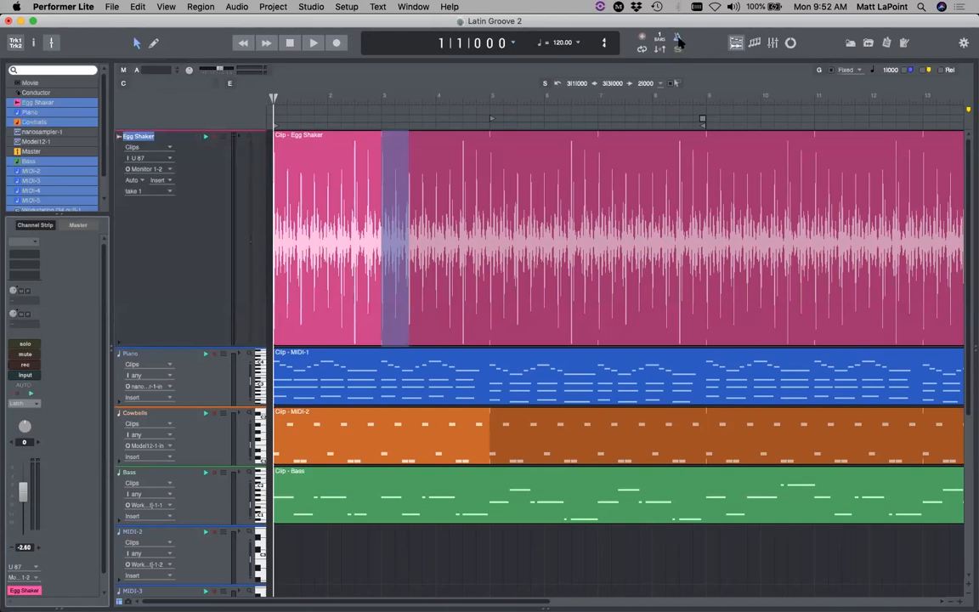
pyautogui.press('space')
pyautogui.moveTo(23, 493); pyautogui.dragTo(23, 505)
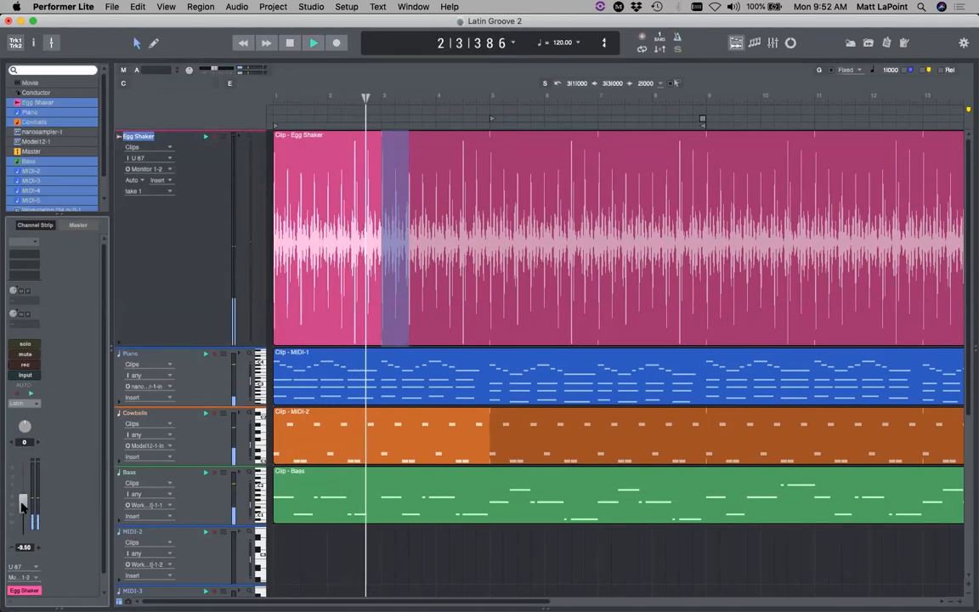
pyautogui.moveTo(23, 508); pyautogui.dragTo(22, 505)
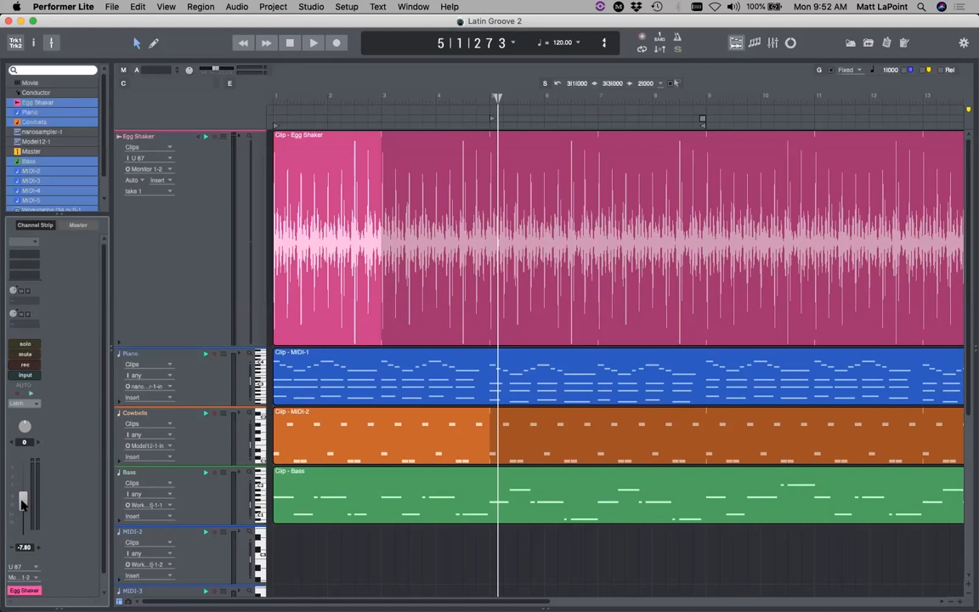
pyautogui.press('Return')
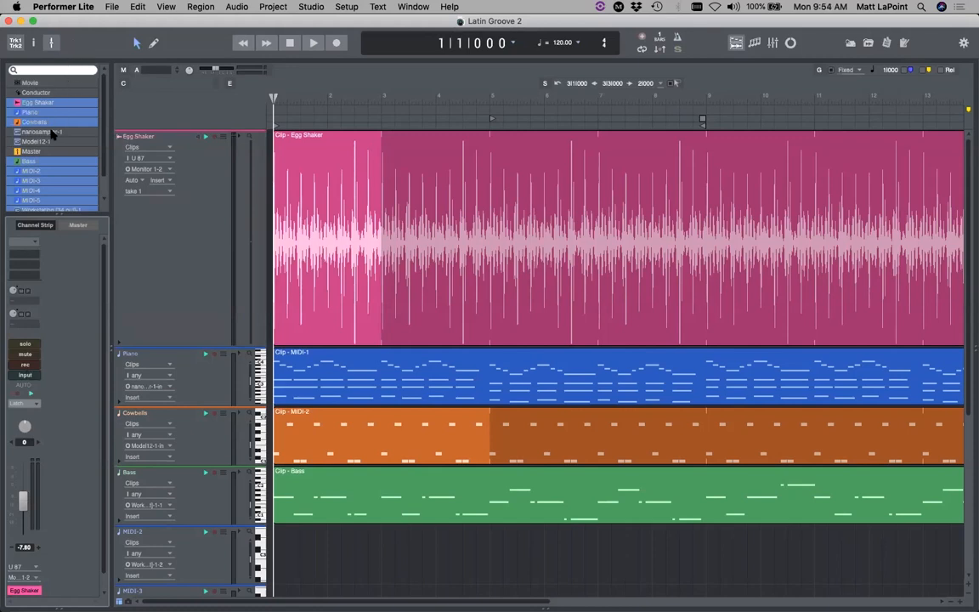
# Step: Load the MOTU Instruments preset All Strings sus into part A3 of the Workstation [34 out]-1 instrument
pyautogui.scroll(-2, 51, 161)
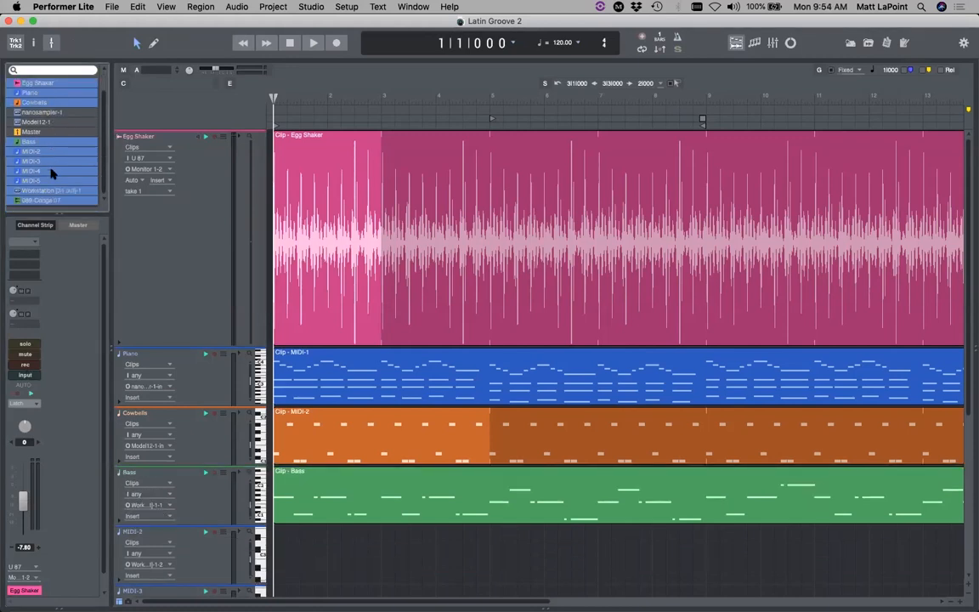
pyautogui.scroll(-5, 132, 400)
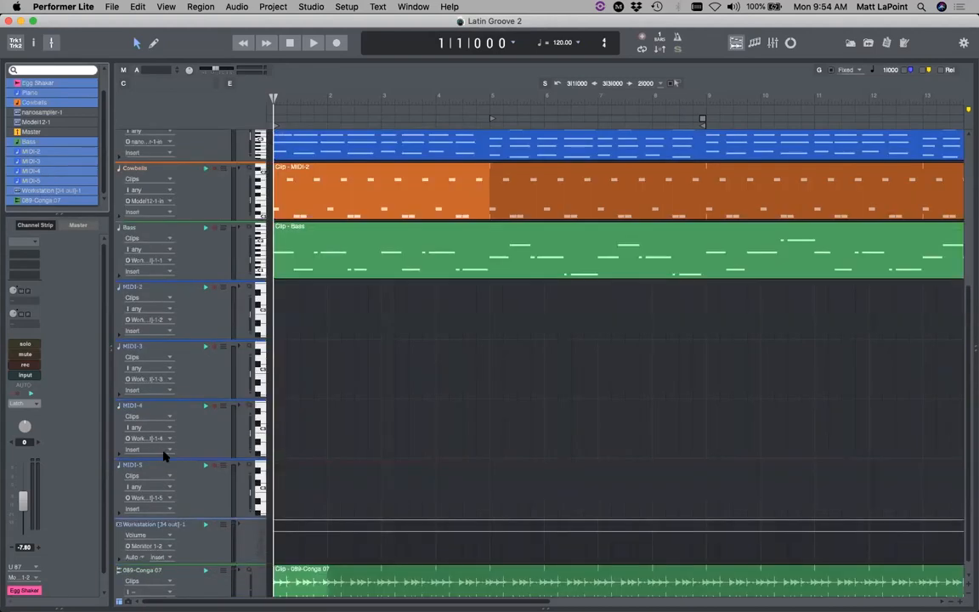
pyautogui.doubleClick(138, 526)
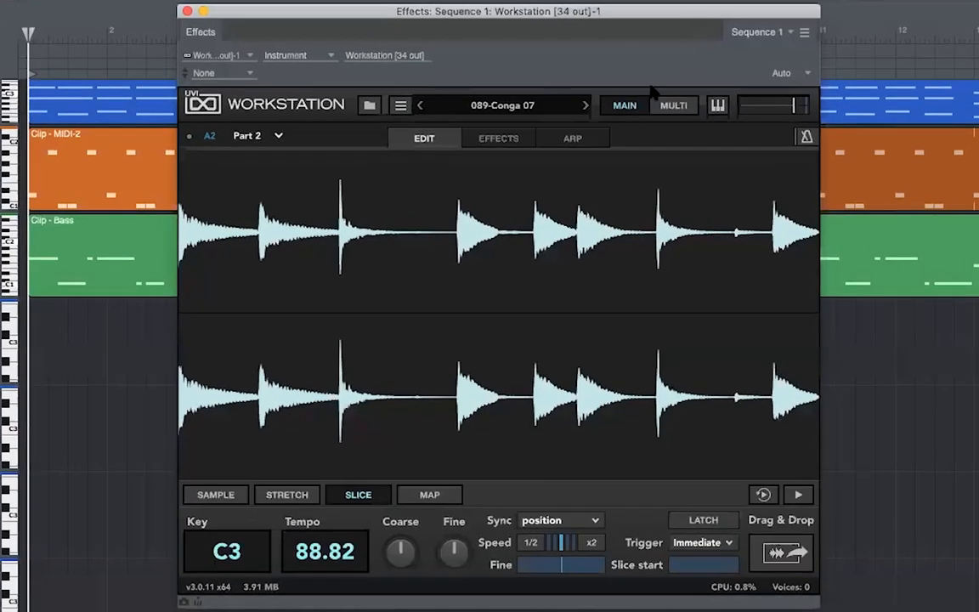
pyautogui.click(667, 105)
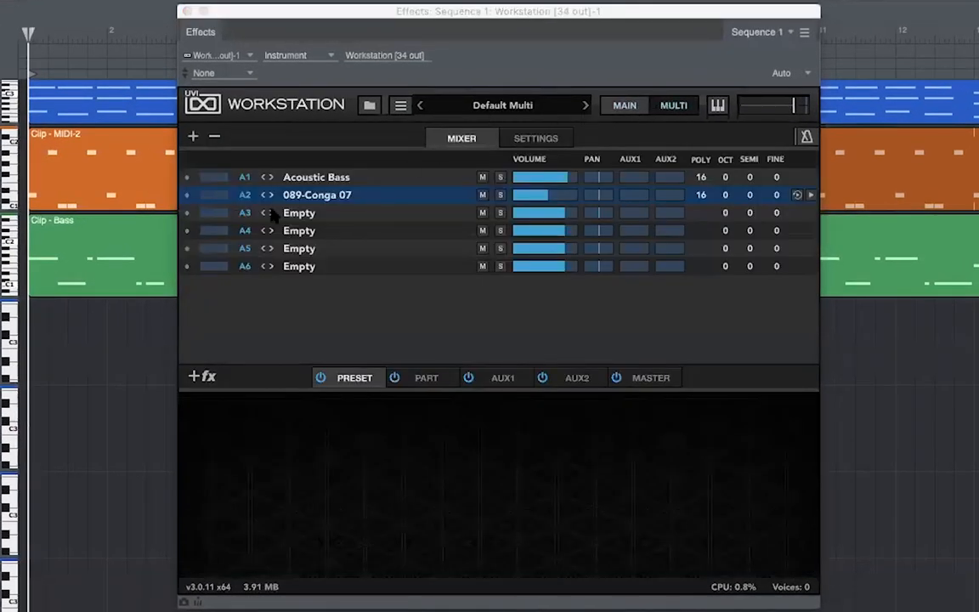
pyautogui.click(307, 216)
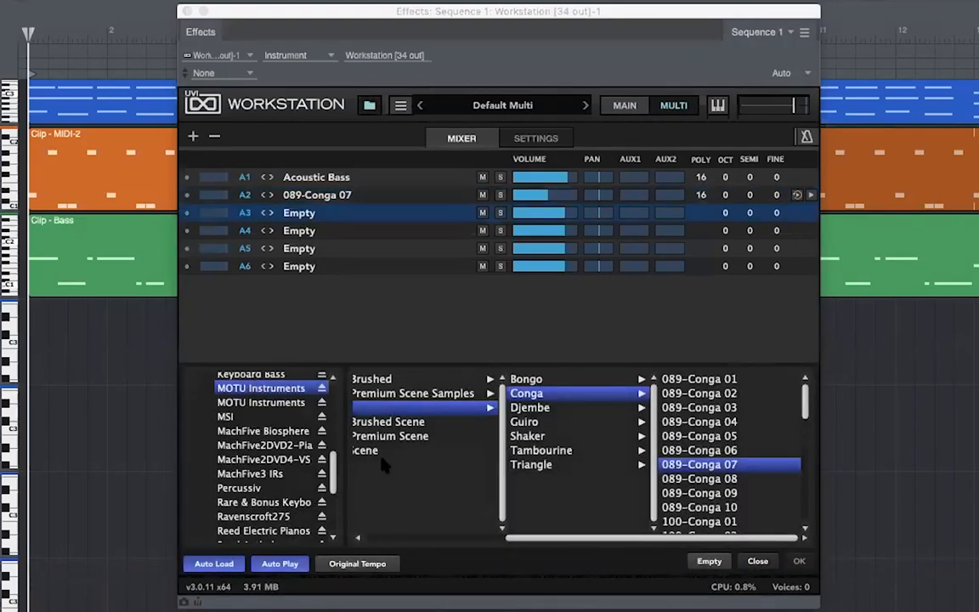
pyautogui.hscroll(-5, 463, 492)
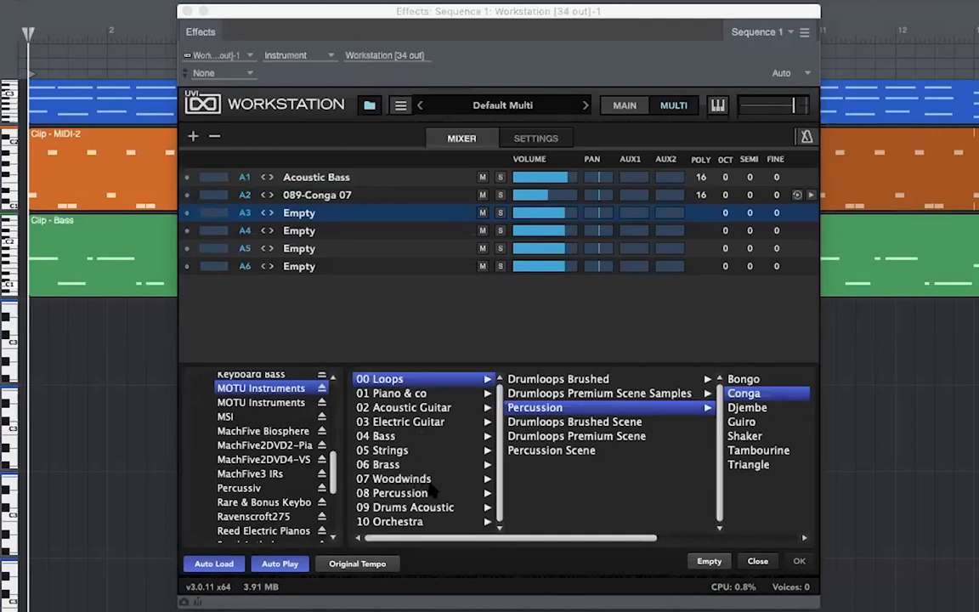
pyautogui.click(401, 521)
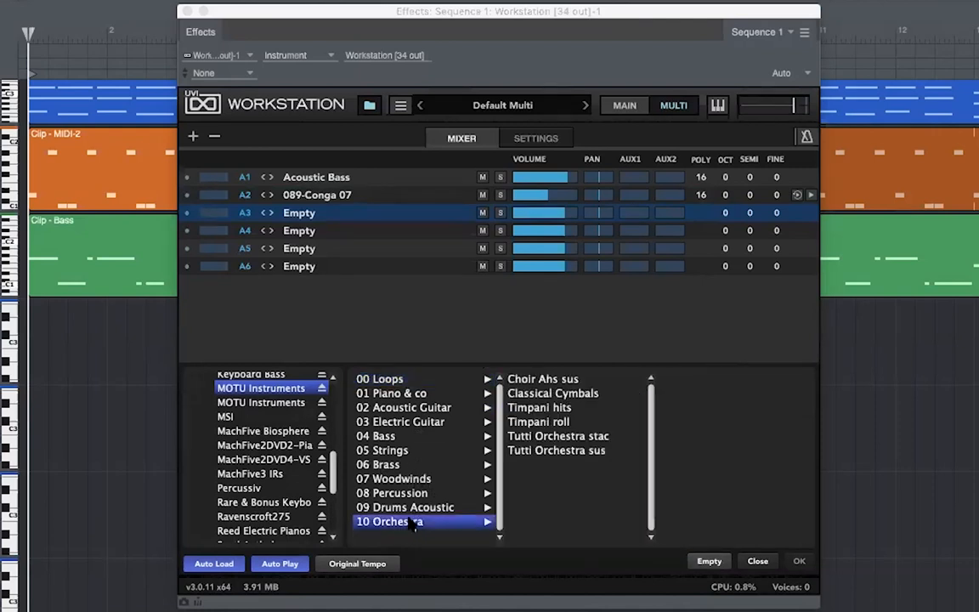
pyautogui.click(425, 451)
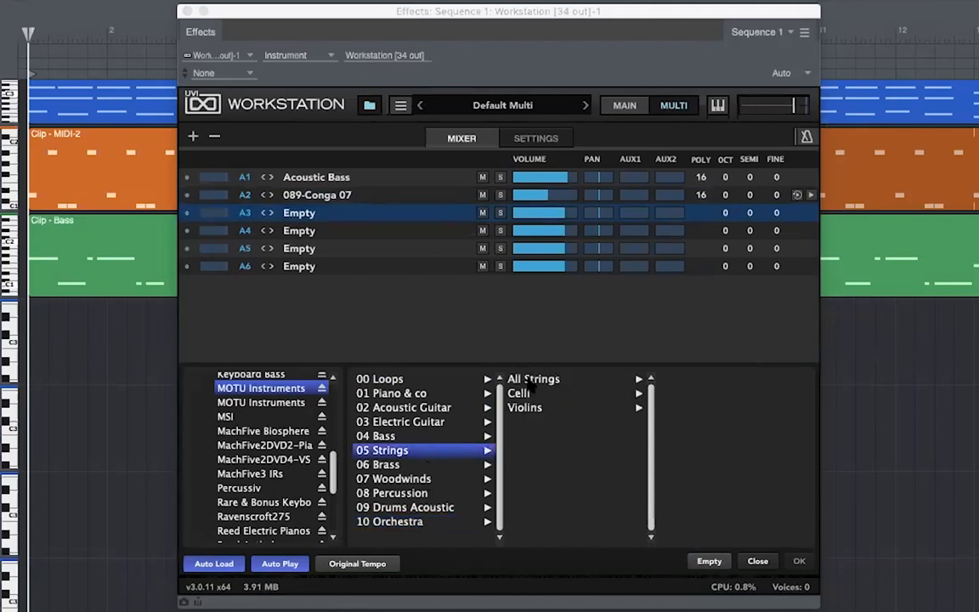
pyautogui.click(536, 380)
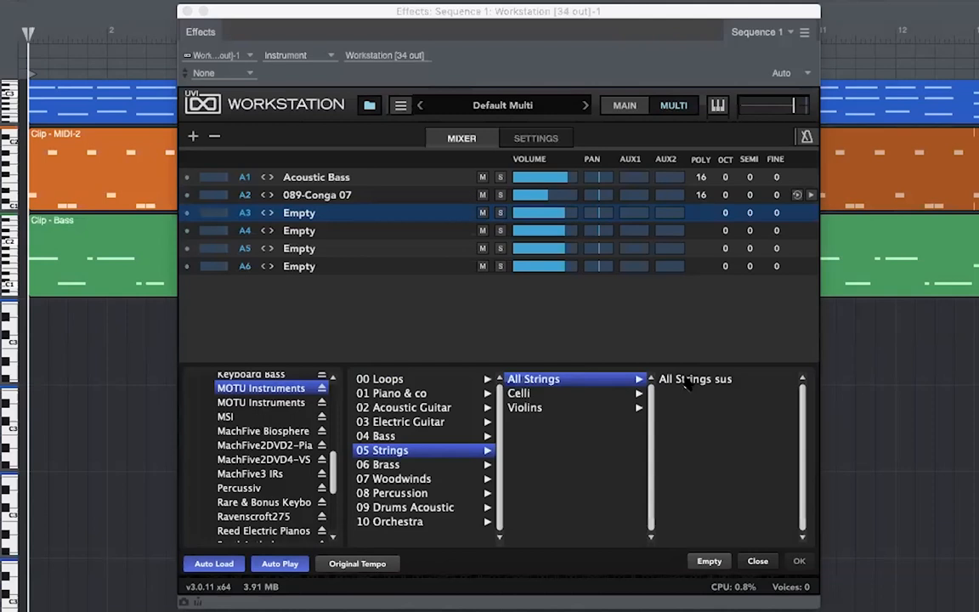
pyautogui.click(688, 380)
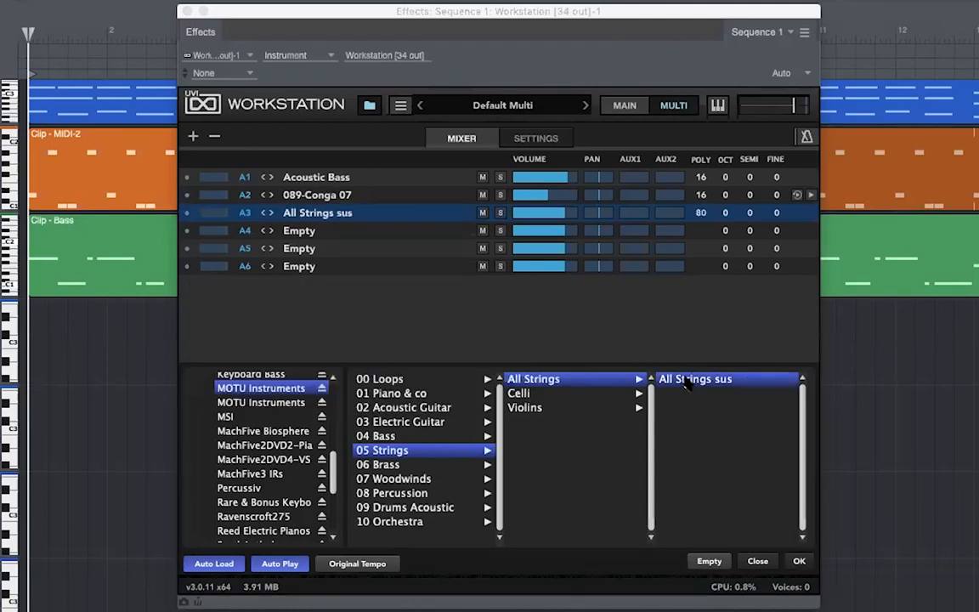
# Step: Load All Strings sus into part A3 of the Workstation instrument and raise its iReverb Wet level to 27.54%
pyautogui.click(799, 562)
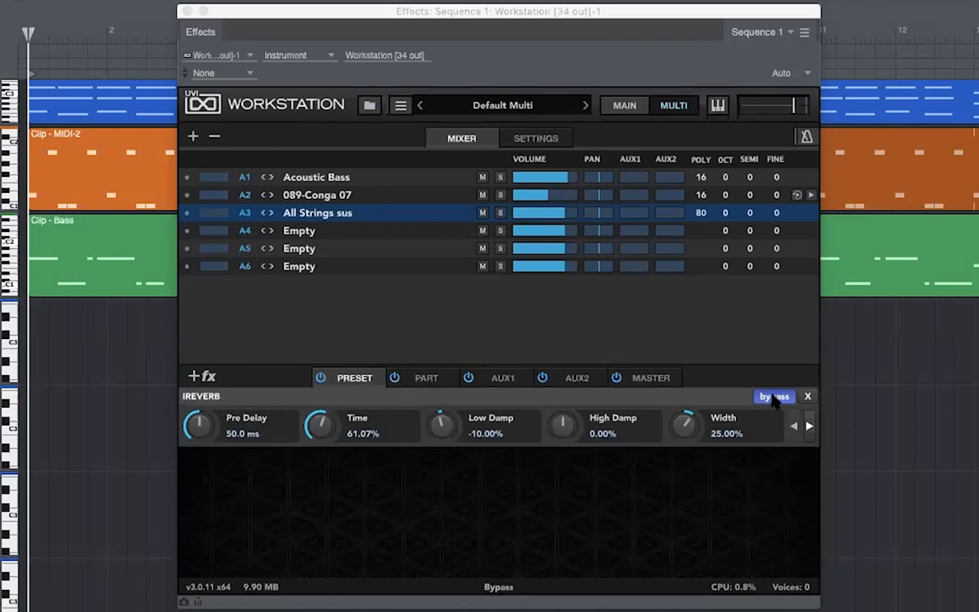
pyautogui.click(811, 427)
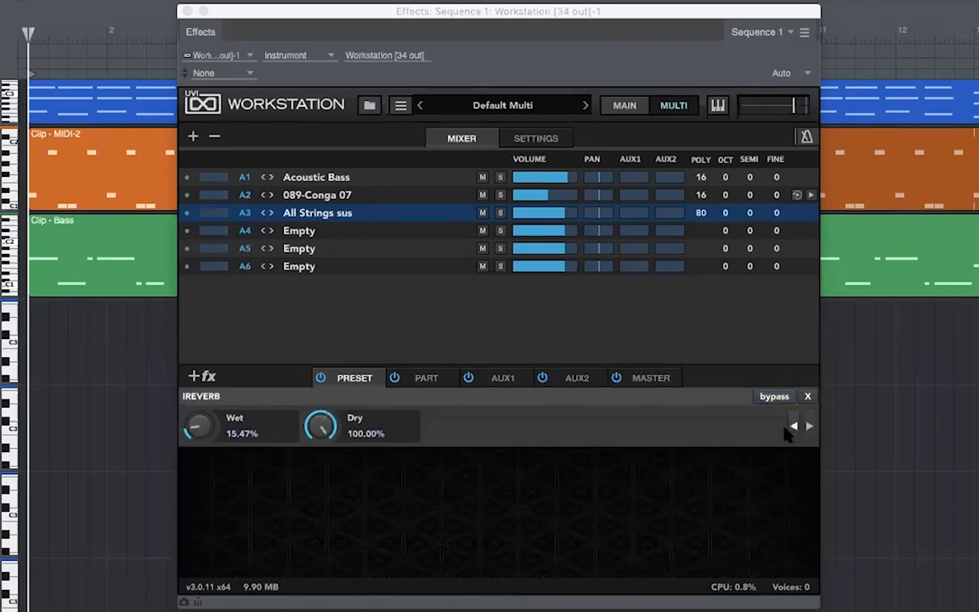
pyautogui.moveTo(201, 423); pyautogui.dragTo(210, 395)
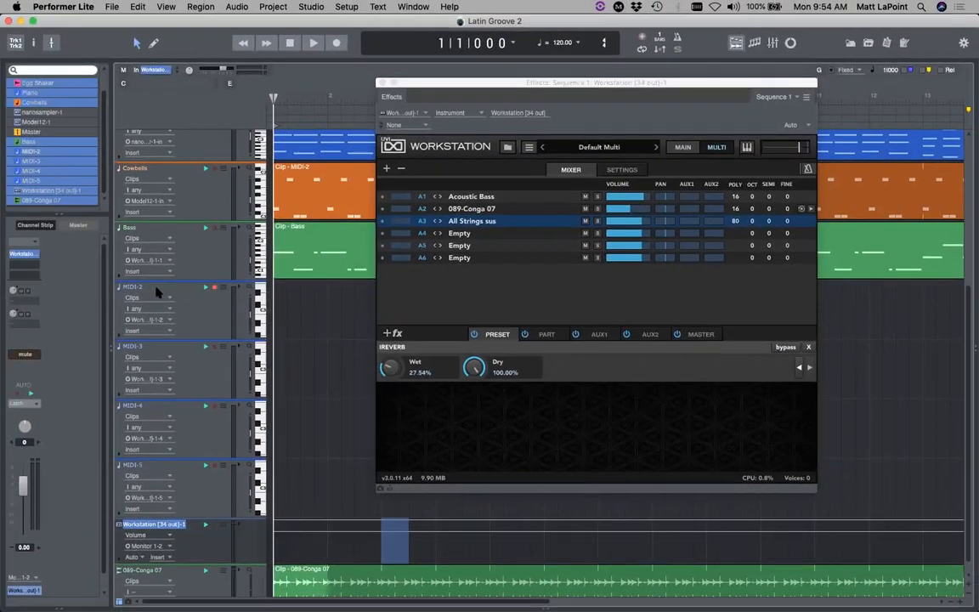
# Step: Rename the MIDI-2 track as Strings and change its track colour to yellow
pyautogui.doubleClick(147, 288)
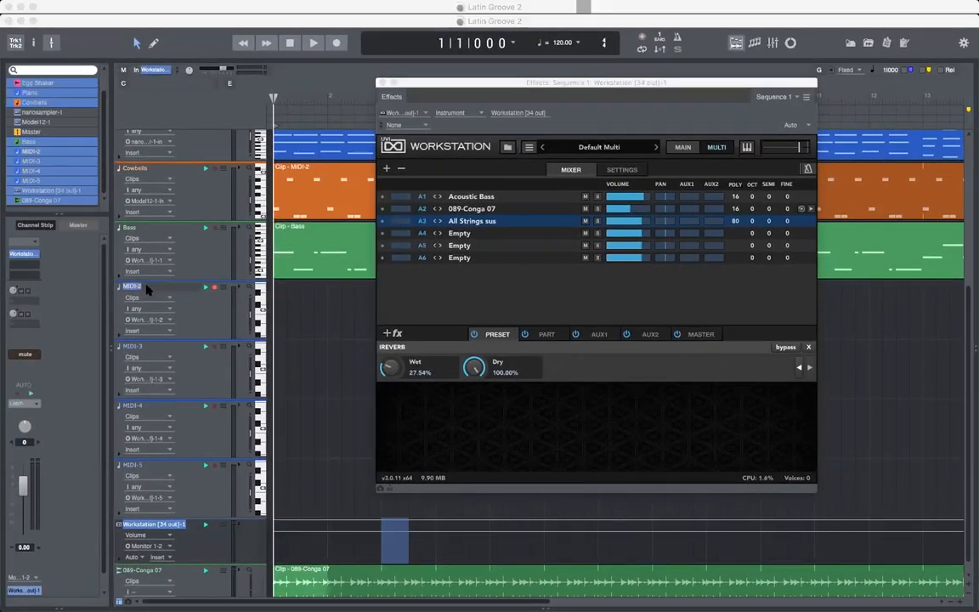
pyautogui.write('Strings')
pyautogui.press('Return')
pyautogui.click(146, 290)
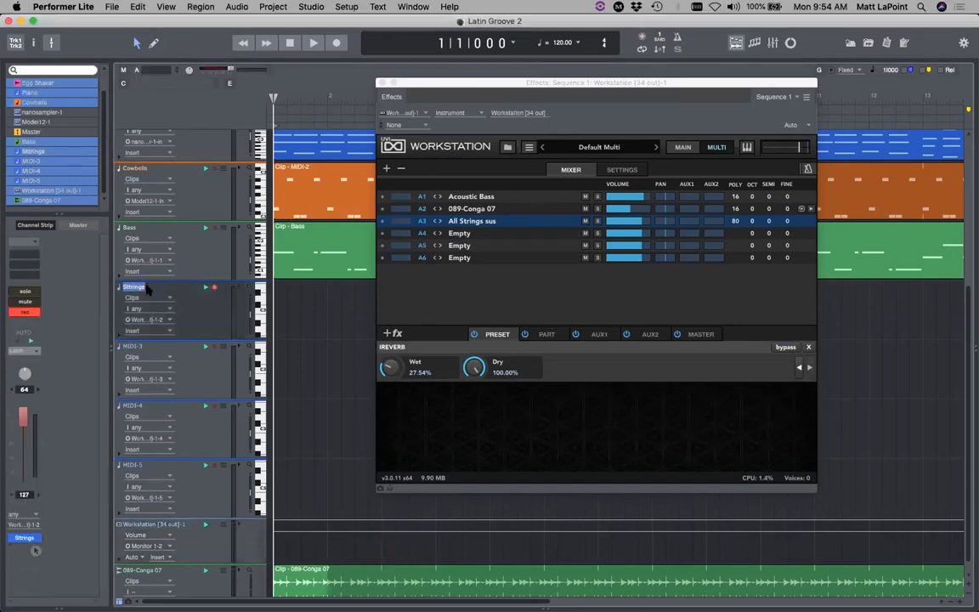
pyautogui.click(121, 287)
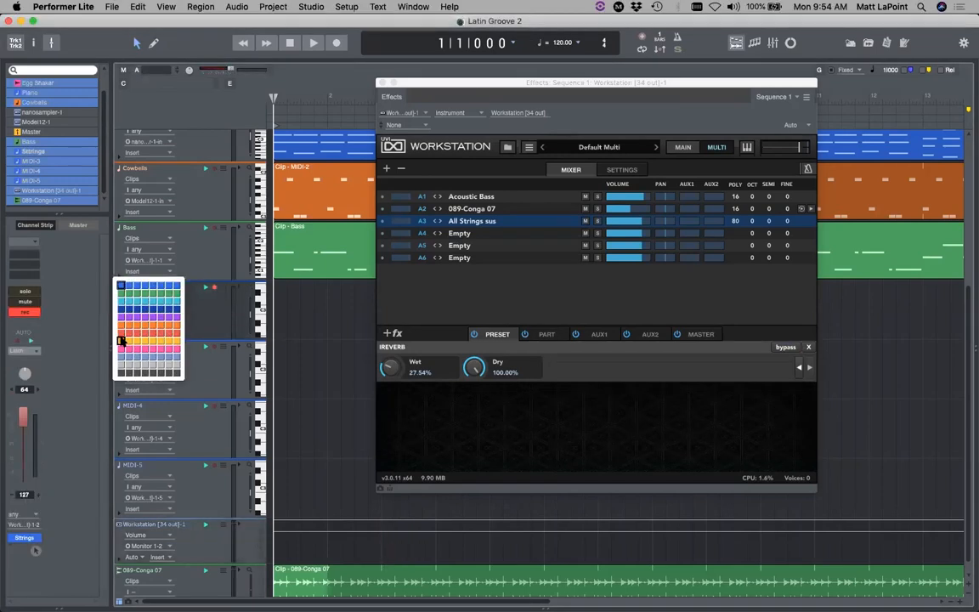
pyautogui.click(121, 343)
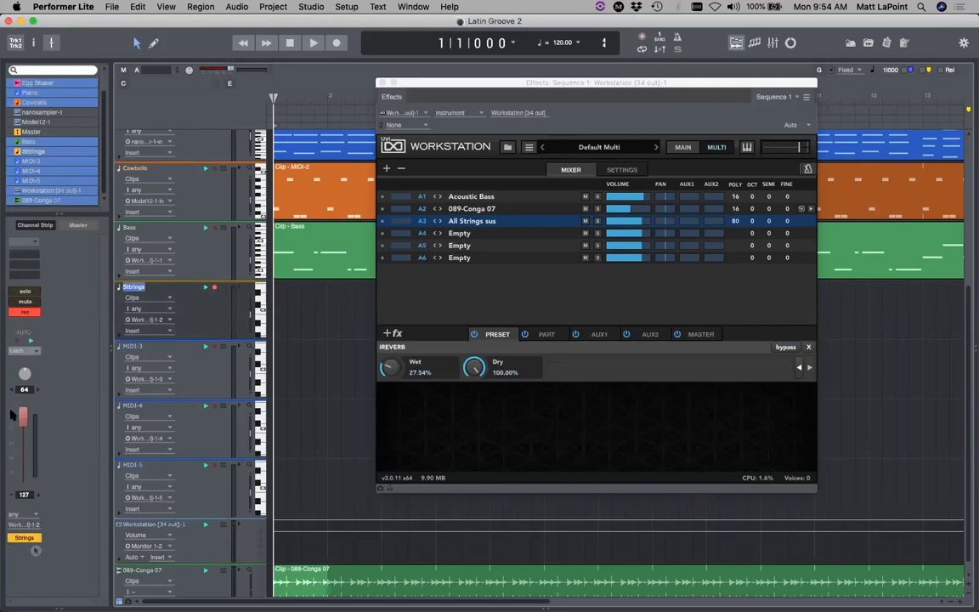
# Step: Make the Strings track taller, route its output to Workstation [34 out]-1-3 and lower its volume fader to 61
pyautogui.moveTo(23, 417); pyautogui.dragTo(21, 440)
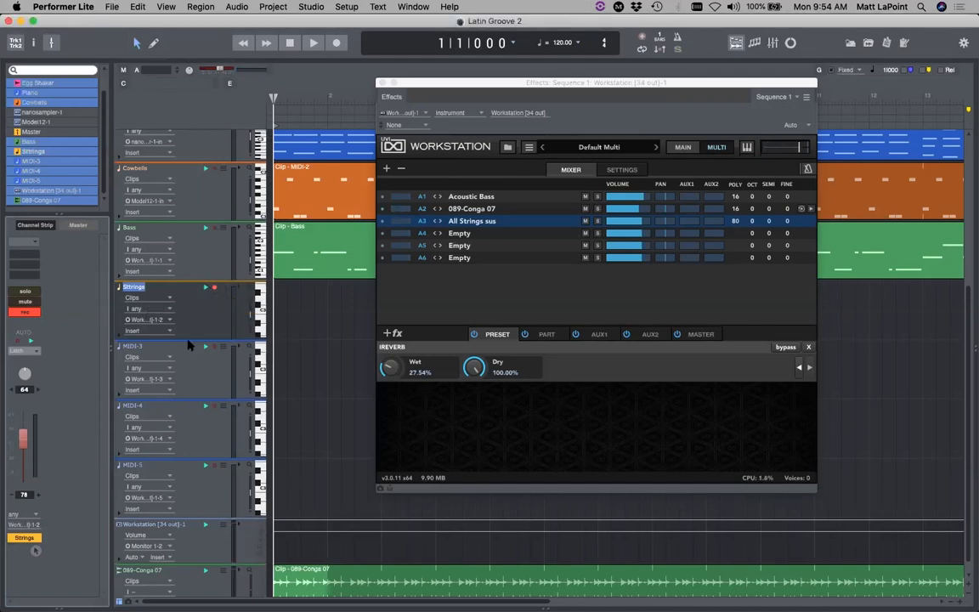
pyautogui.moveTo(190, 337); pyautogui.dragTo(190, 383)
pyautogui.click(158, 321)
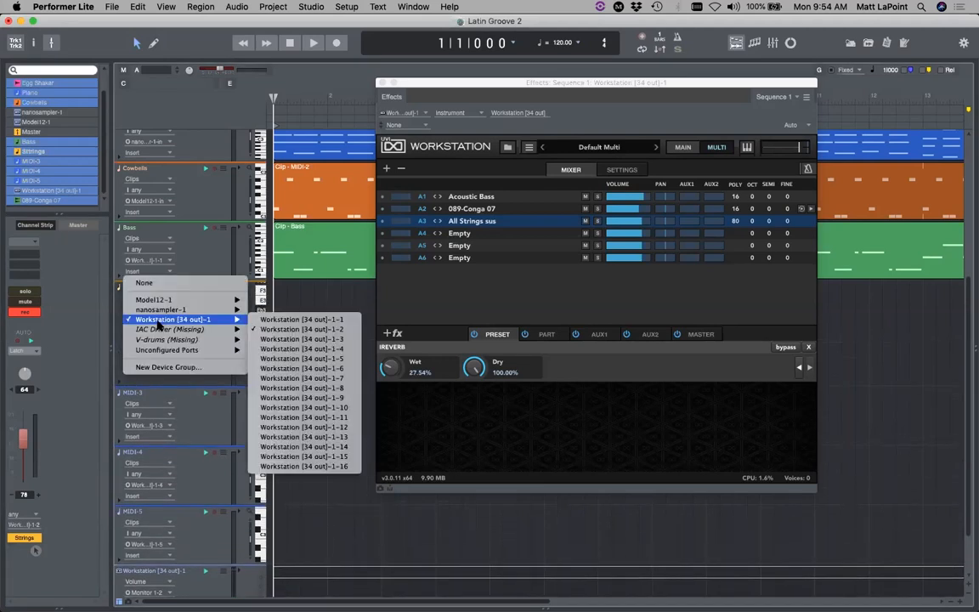
pyautogui.click(289, 337)
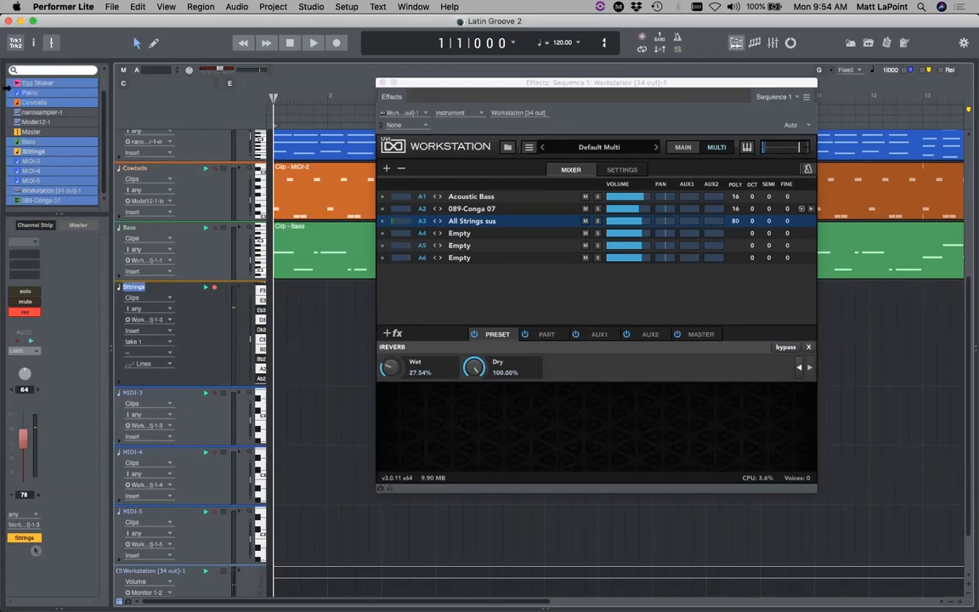
pyautogui.moveTo(21, 436); pyautogui.dragTo(23, 442)
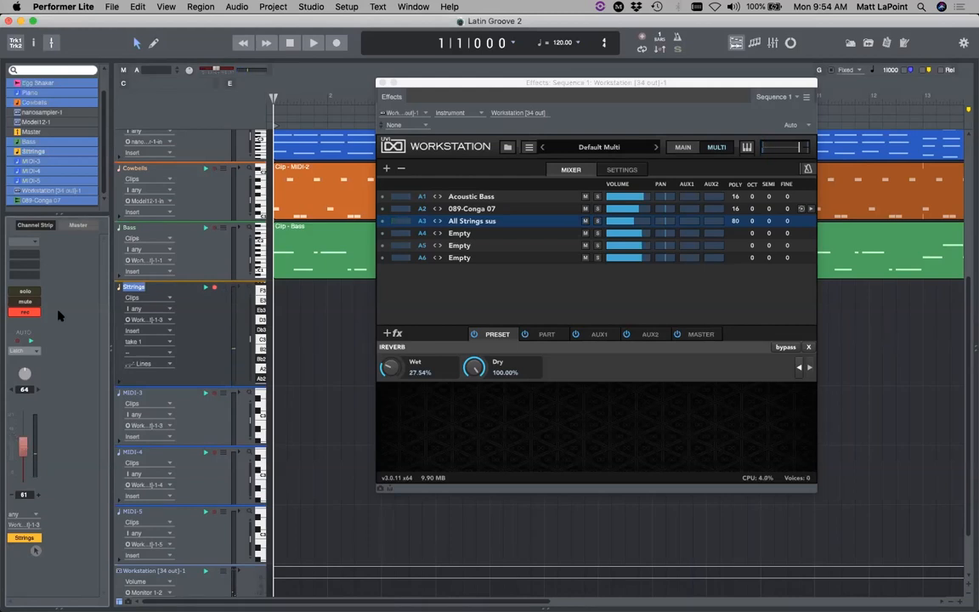
# Step: Close the instrument window, record the string part onto the Strings track from bar 1, and disarm the track
pyautogui.click(383, 82)
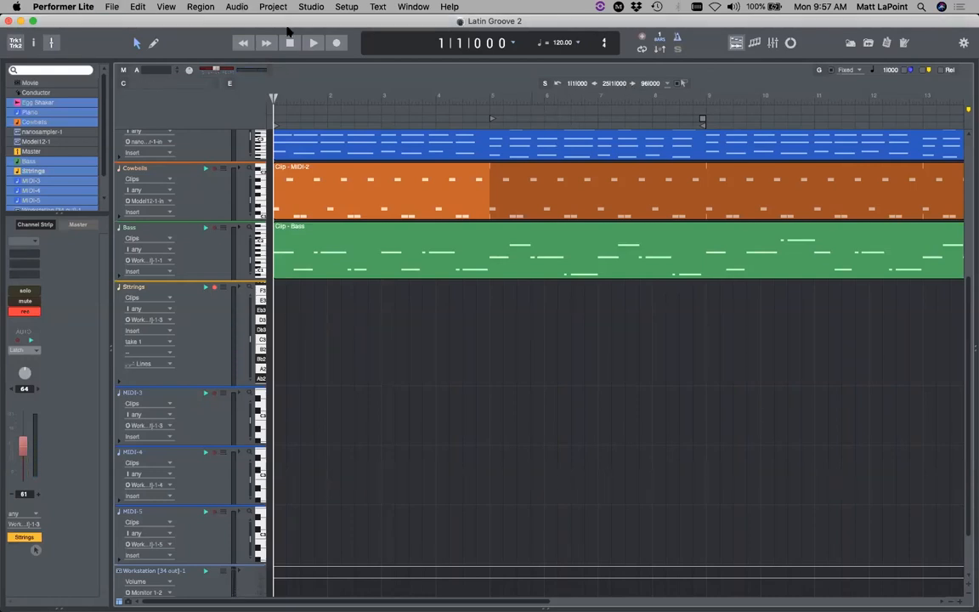
pyautogui.click(338, 43)
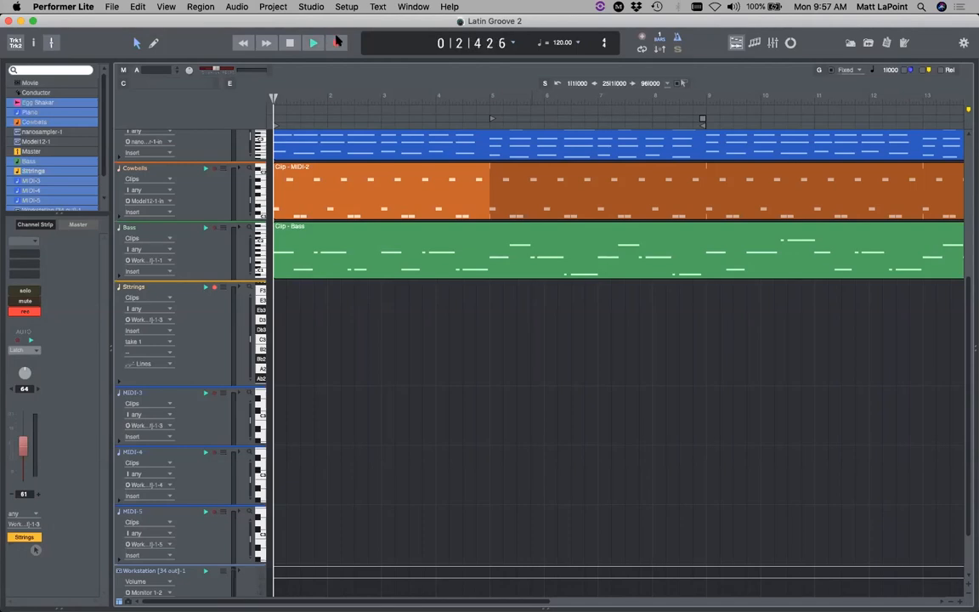
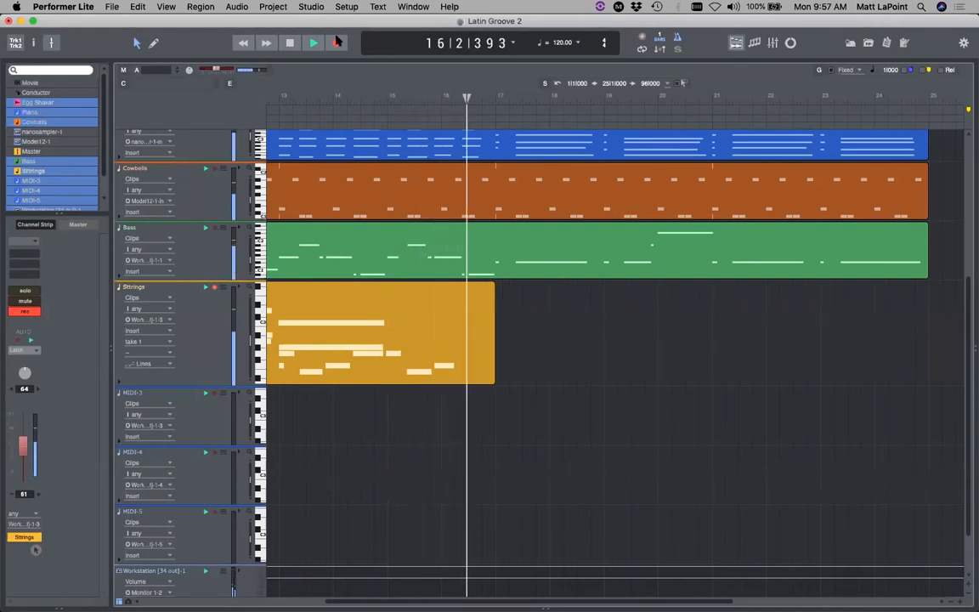
pyautogui.click(338, 42)
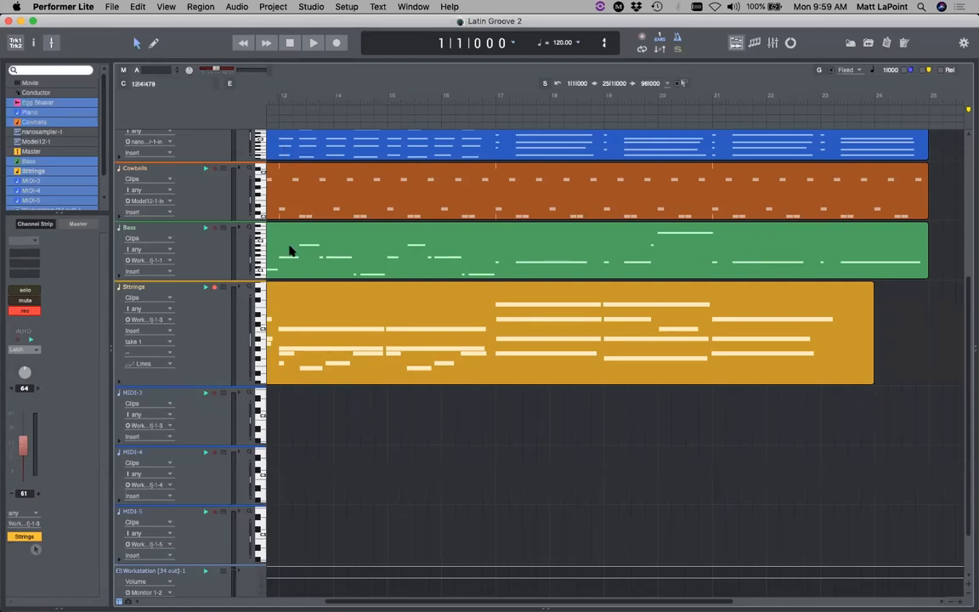
pyautogui.click(213, 288)
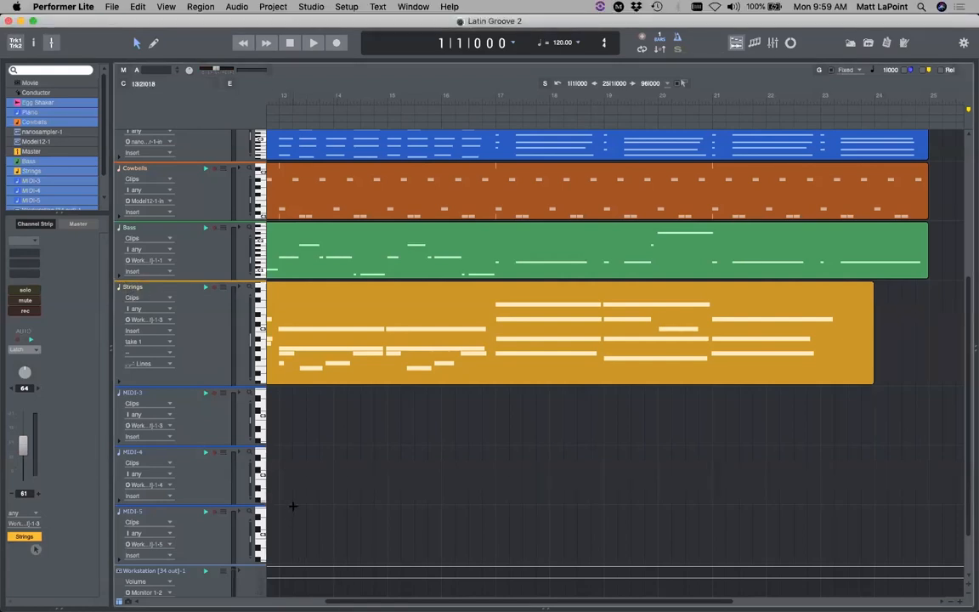
# Step: Open the Strings clip in an enlarged note editor and quantize all its notes to a sixteenth-note grid
pyautogui.doubleClick(474, 302)
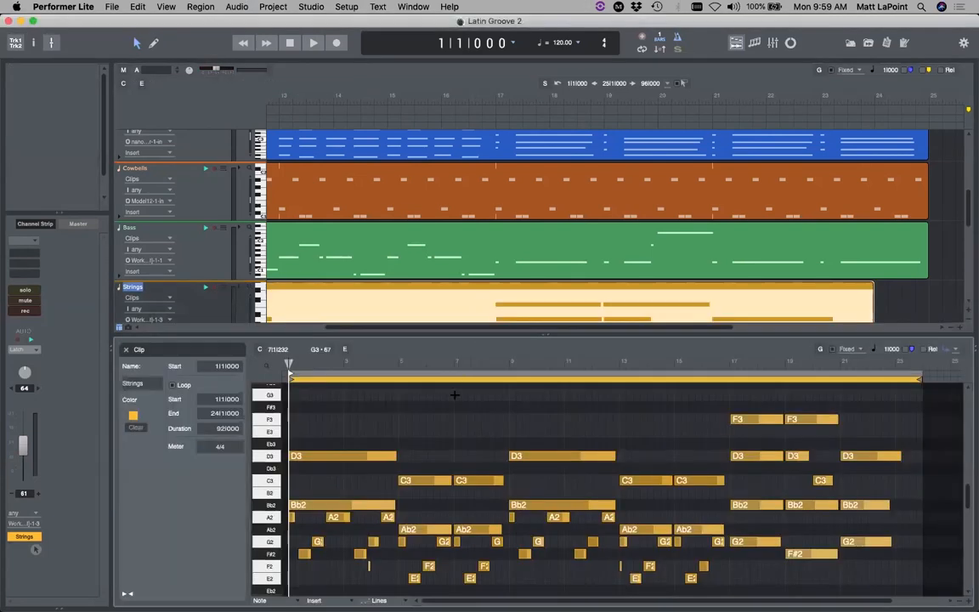
pyautogui.moveTo(384, 334); pyautogui.dragTo(405, 192)
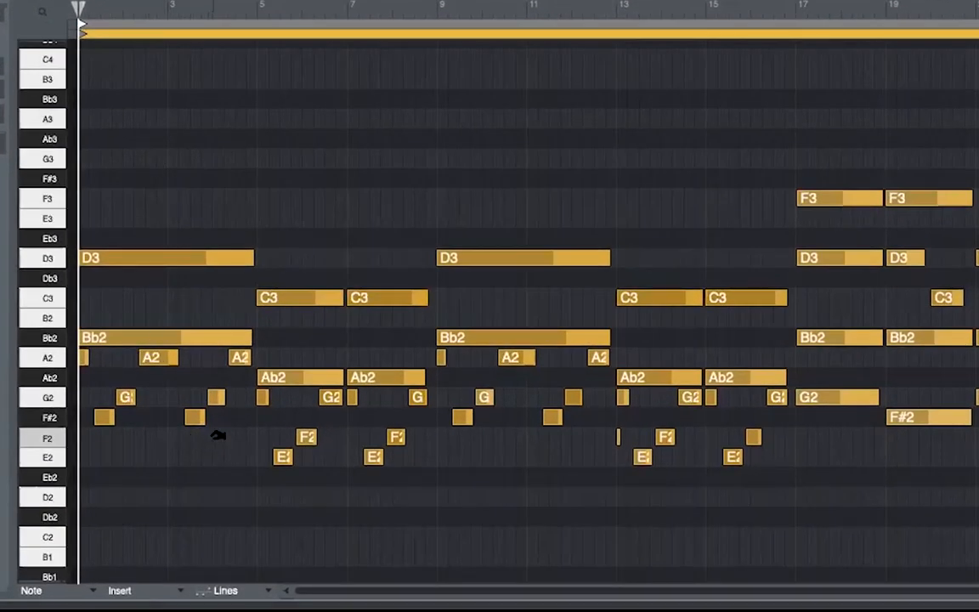
pyautogui.click(607, 437)
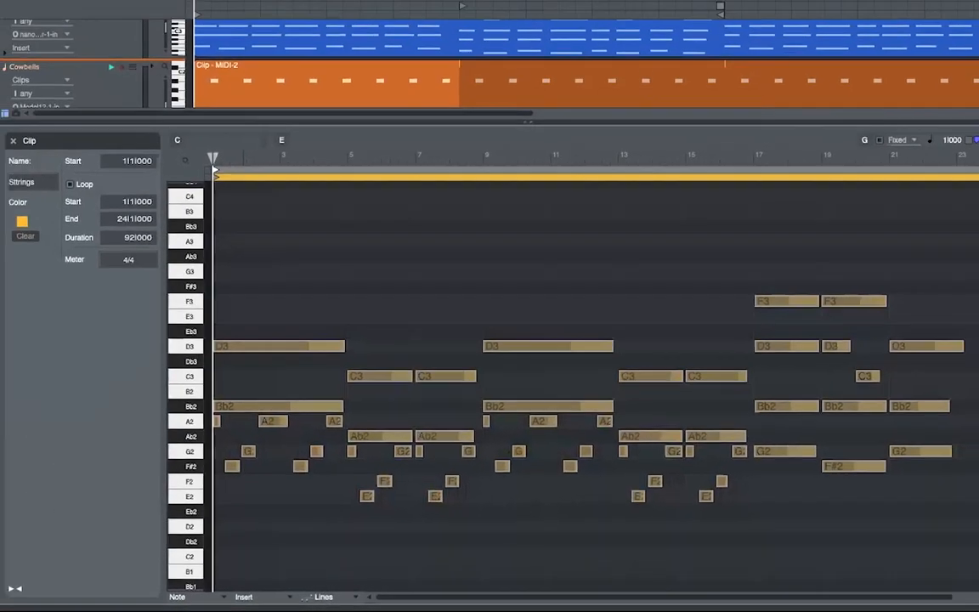
pyautogui.click(166, 7)
pyautogui.moveTo(184, 7)
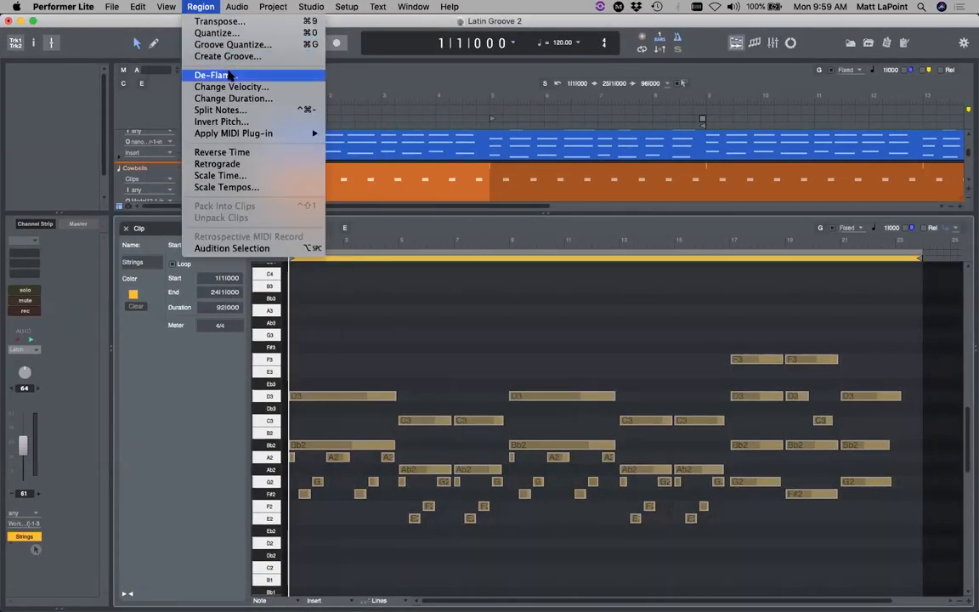
pyautogui.click(218, 33)
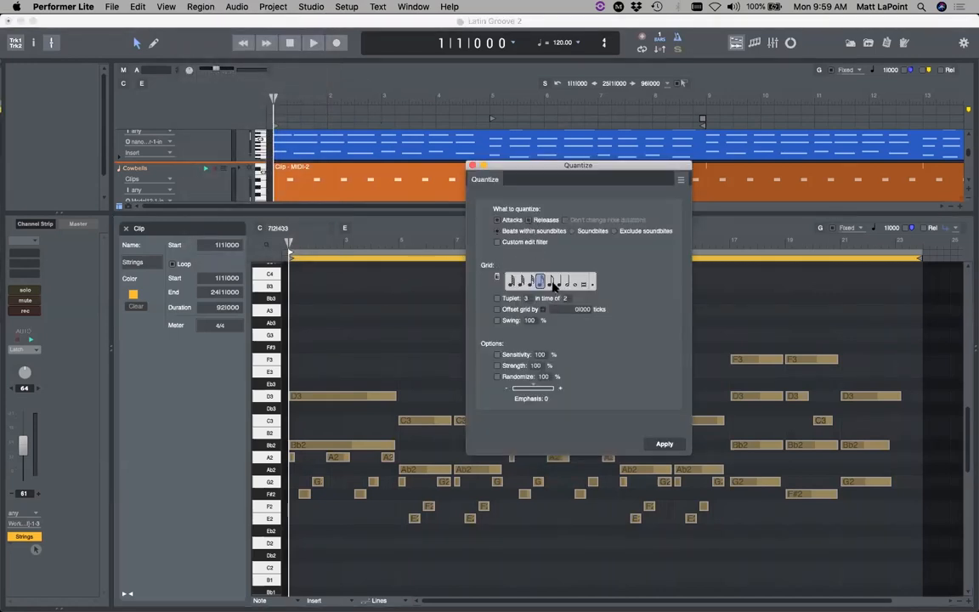
pyautogui.click(664, 444)
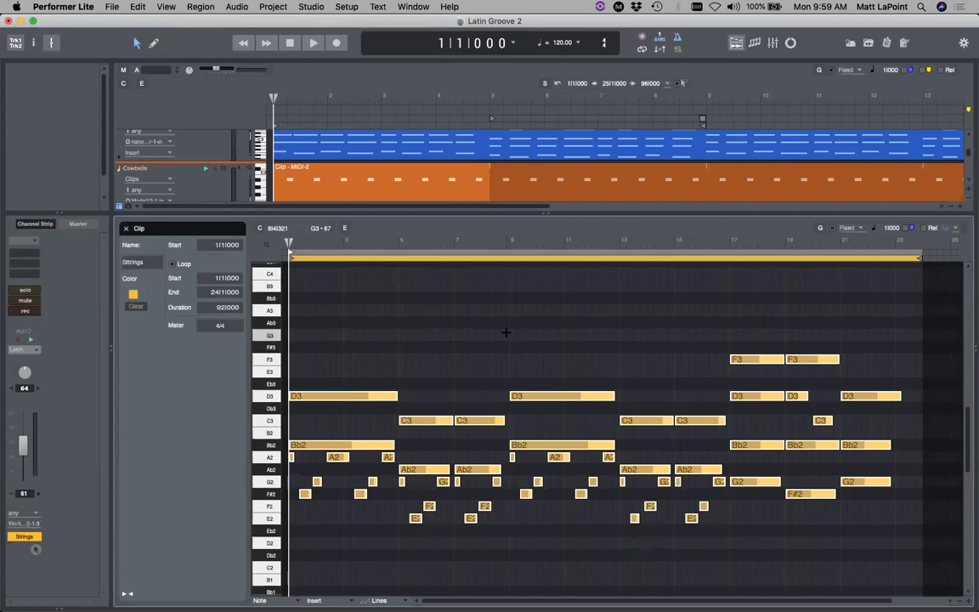
# Step: Set the on velocities of all selected Strings notes to 65 with Change Velocity
pyautogui.click(192, 8)
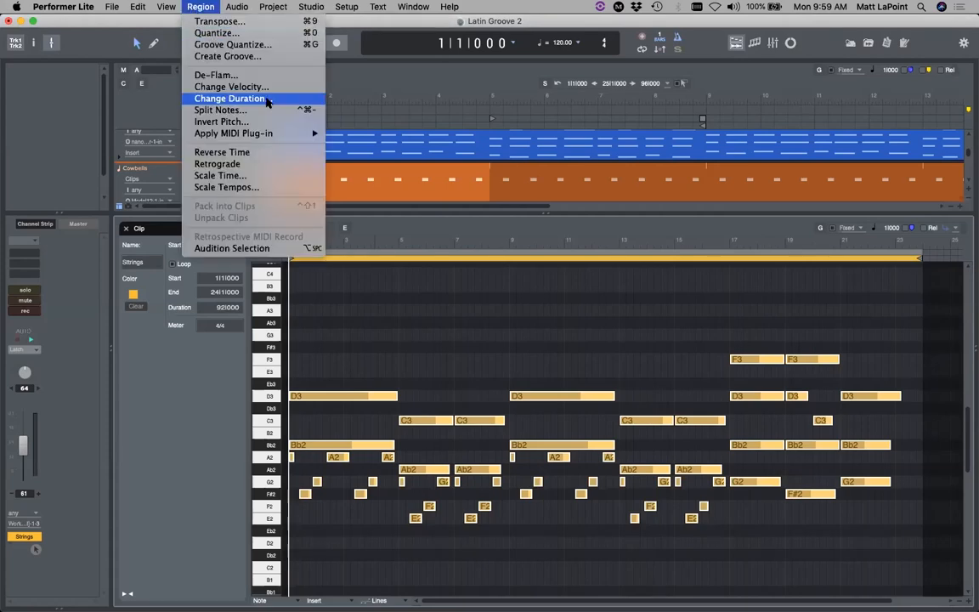
pyautogui.click(223, 89)
pyautogui.click(524, 202)
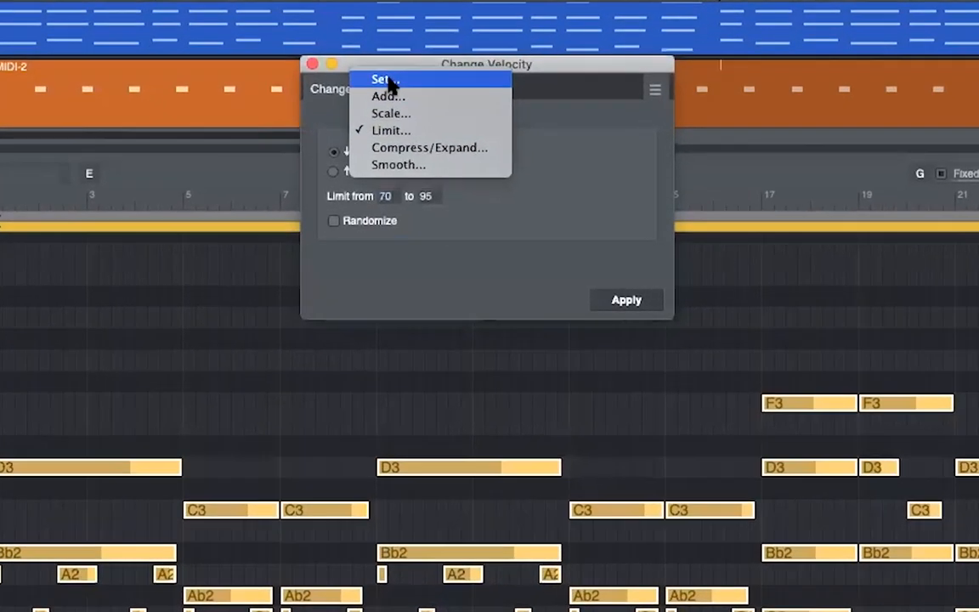
pyautogui.click(387, 79)
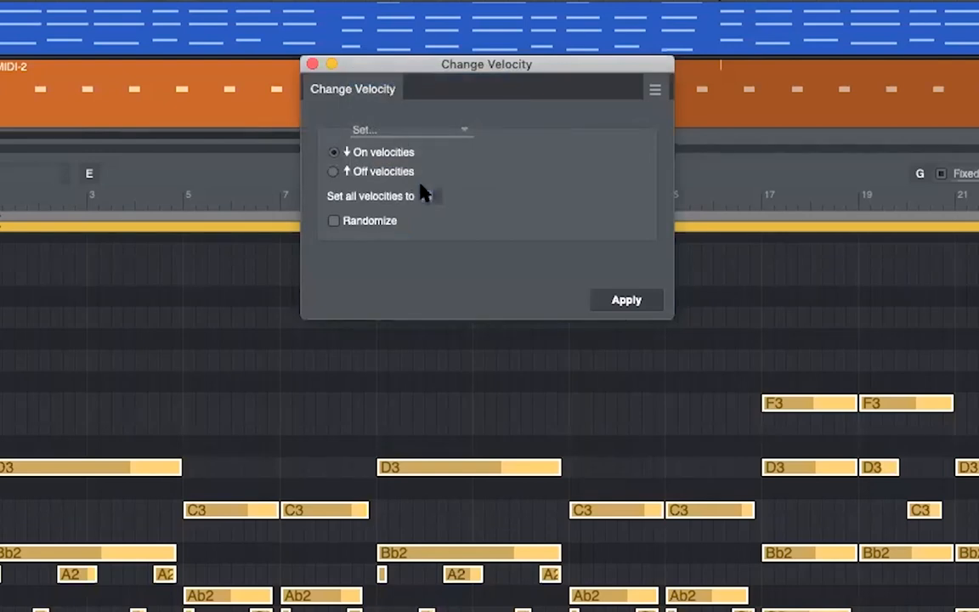
pyautogui.click(621, 300)
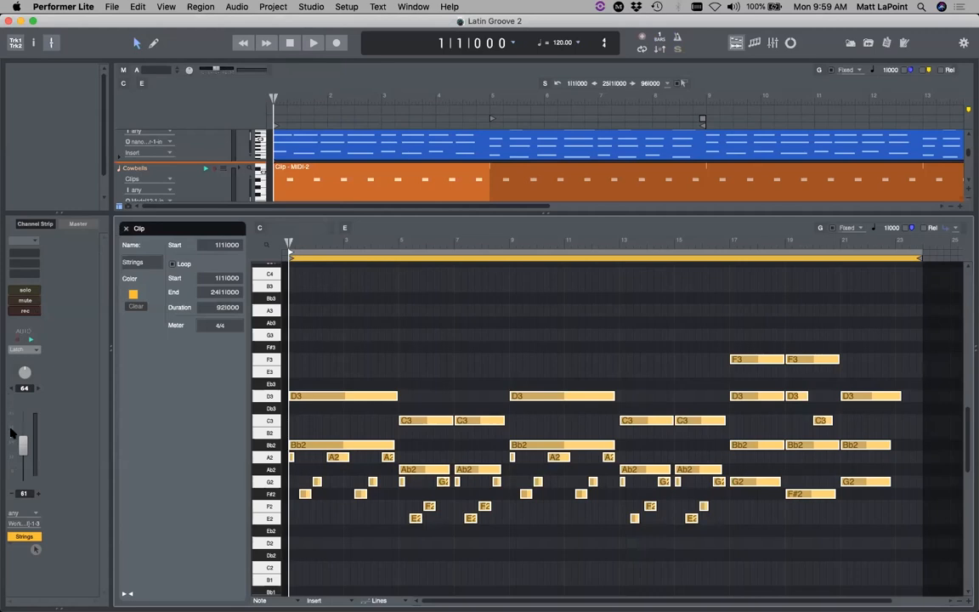
# Step: Lower the Strings volume fader to 47, play back the sequence and deselect the notes
pyautogui.moveTo(22, 446); pyautogui.dragTo(22, 453)
pyautogui.press('space')
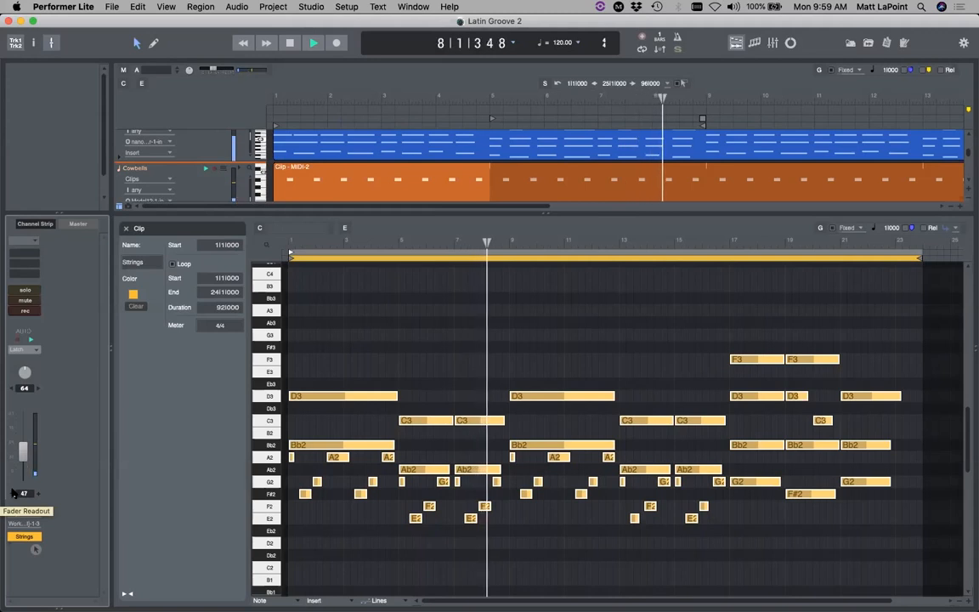
pyautogui.click(440, 358)
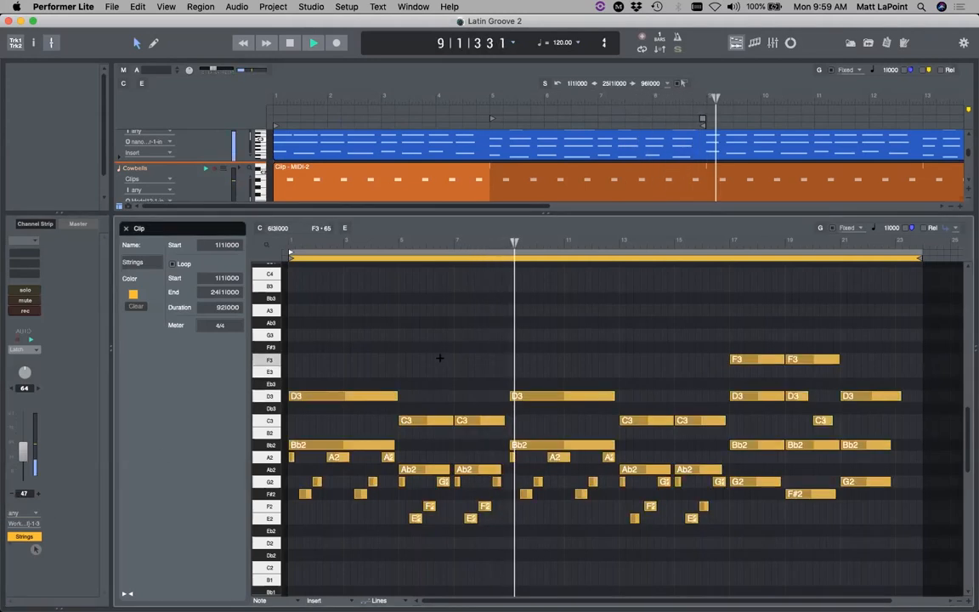
# Step: Lengthen the Ab2 note that starts at bar 5 of the Strings clip to a duration of 7|434
pyautogui.press('super+Right')
pyautogui.press('super+Right')
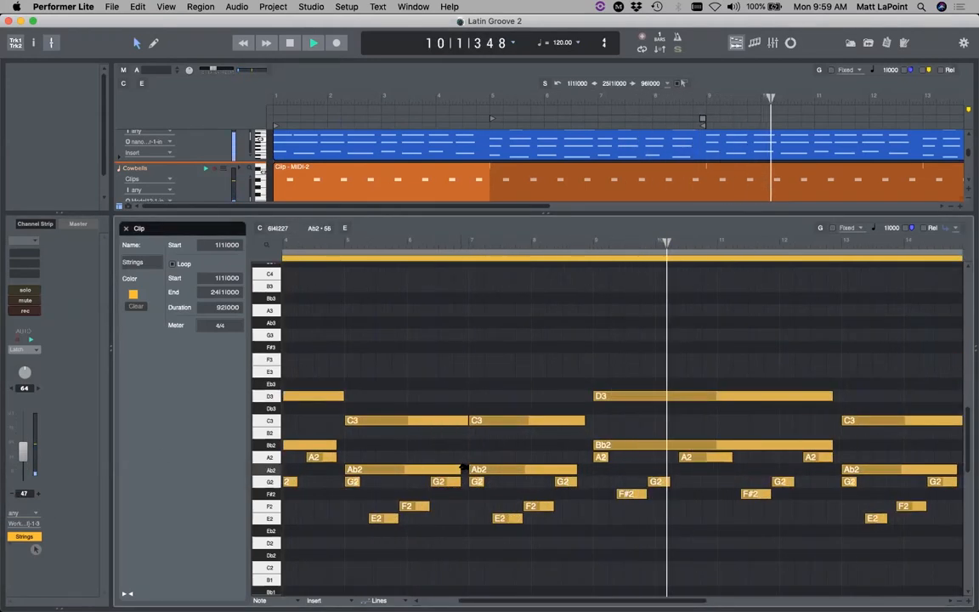
pyautogui.click(464, 470)
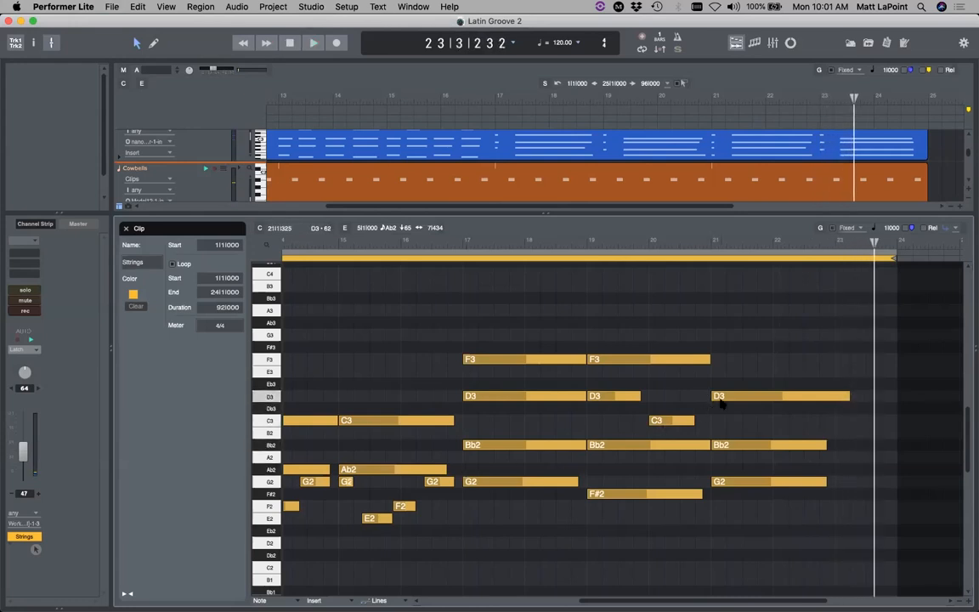
# Step: Delete the D3, Bb2 and G2 chord at bar 21 of the Strings clip and play the section around bar 17
pyautogui.moveTo(713, 384); pyautogui.dragTo(804, 491)
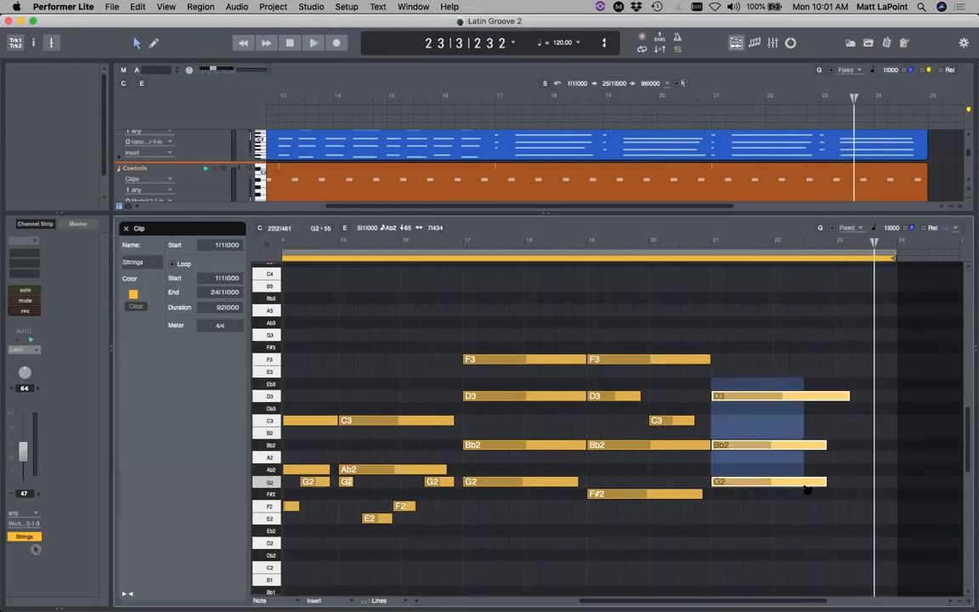
pyautogui.press('Delete')
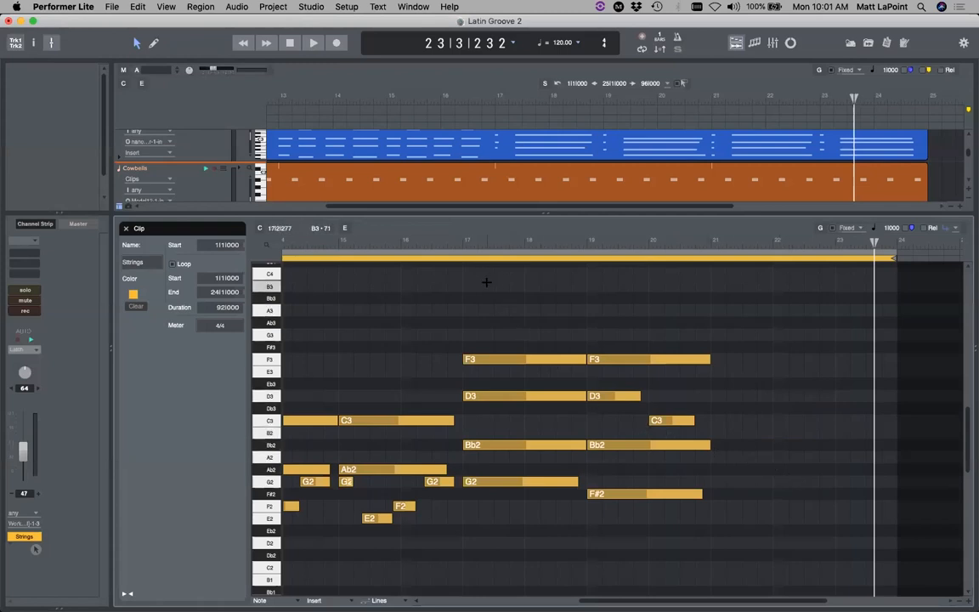
pyautogui.press('space')
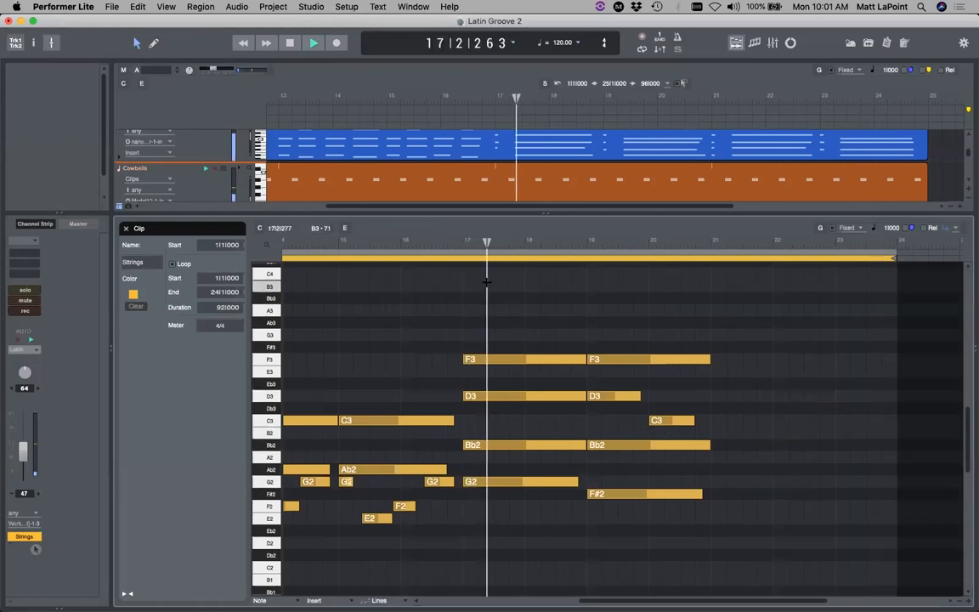
# Step: Quantize all notes of the Strings clip with the current quantize settings and deselect them
pyautogui.press('super+a')
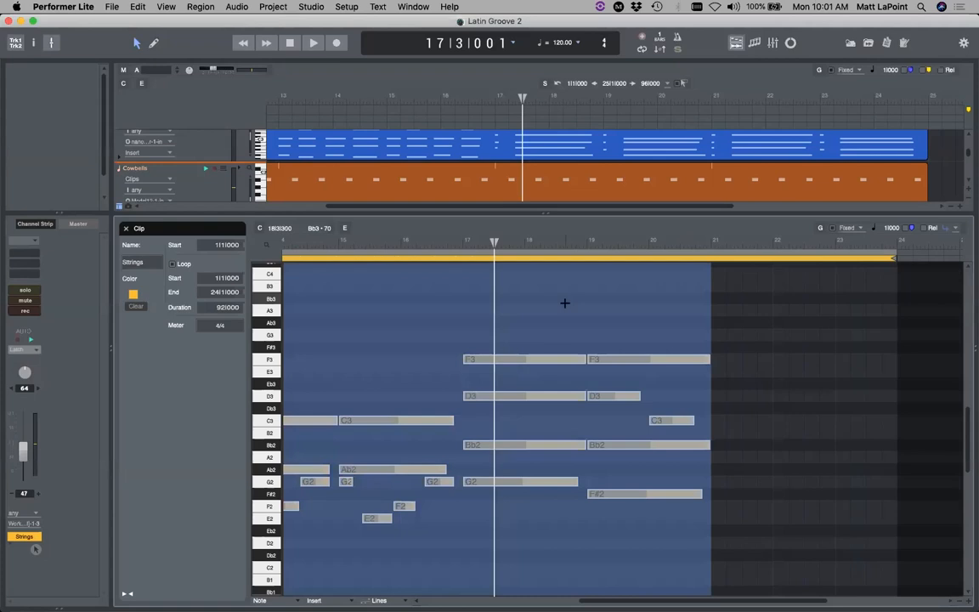
pyautogui.click(202, 8)
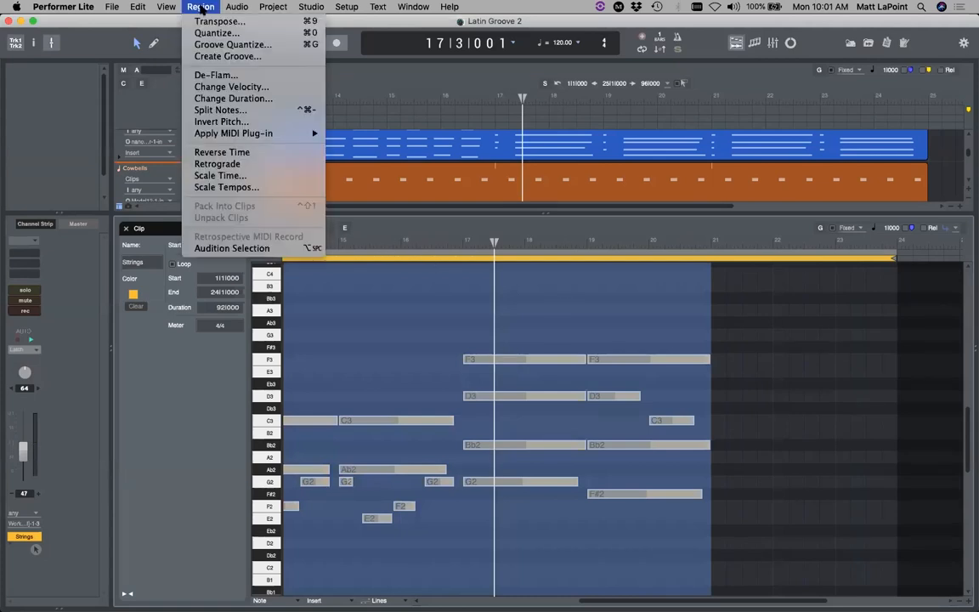
pyautogui.click(204, 33)
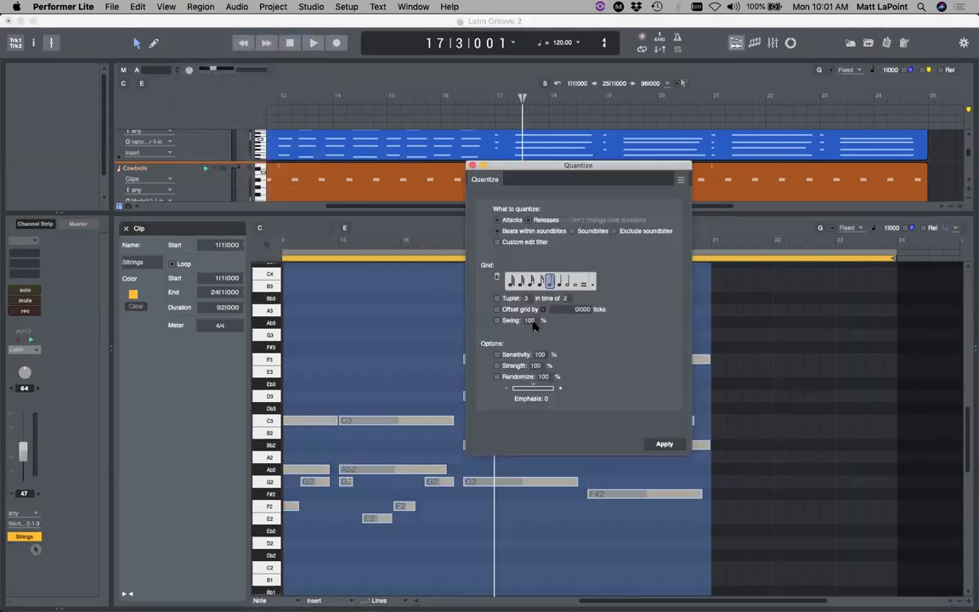
pyautogui.click(663, 444)
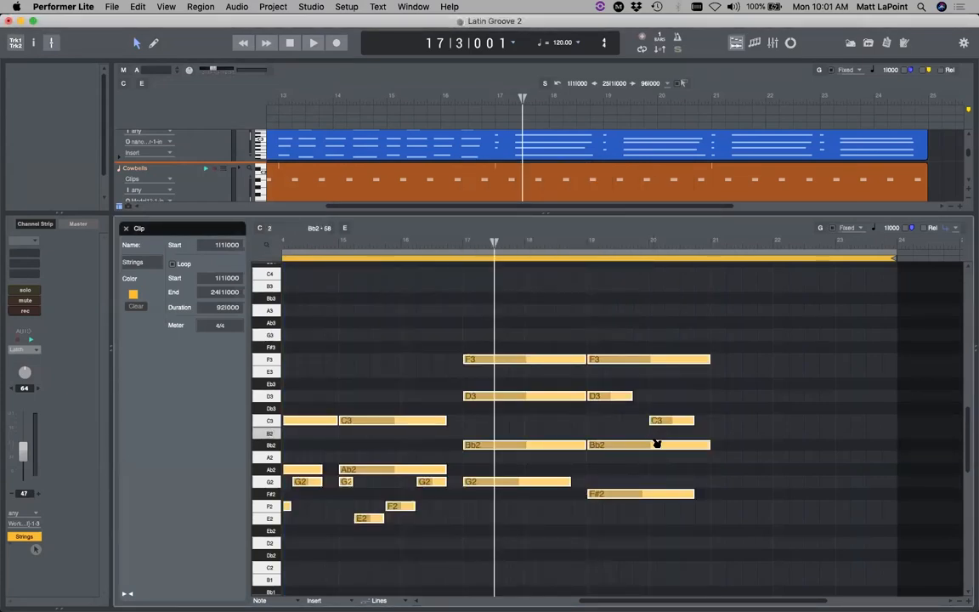
pyautogui.click(729, 373)
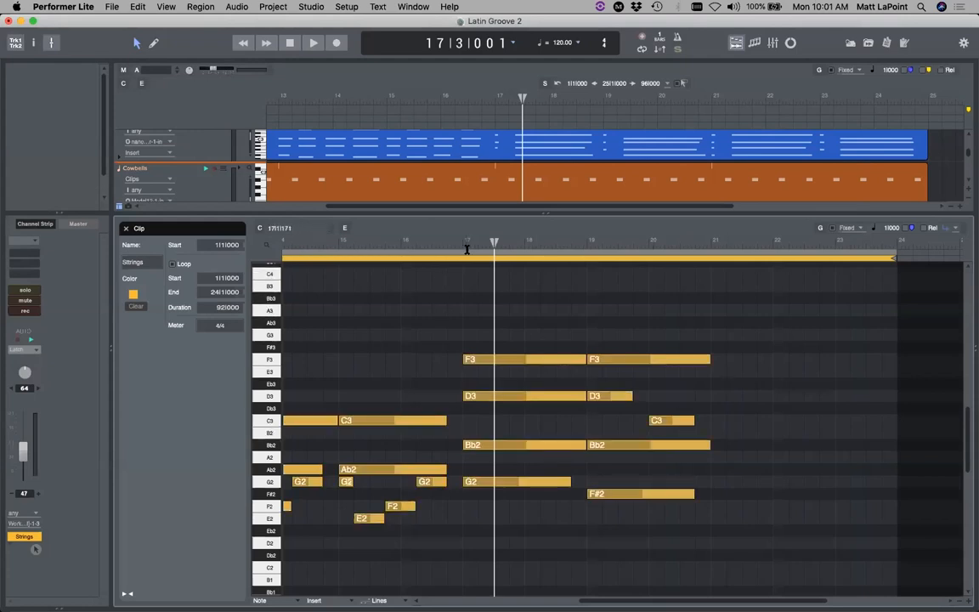
# Step: Copy the Strings notes of bars 17 to 20 so the copy starts at bar 21, and play back the result
pyautogui.moveTo(461, 279); pyautogui.dragTo(725, 524)
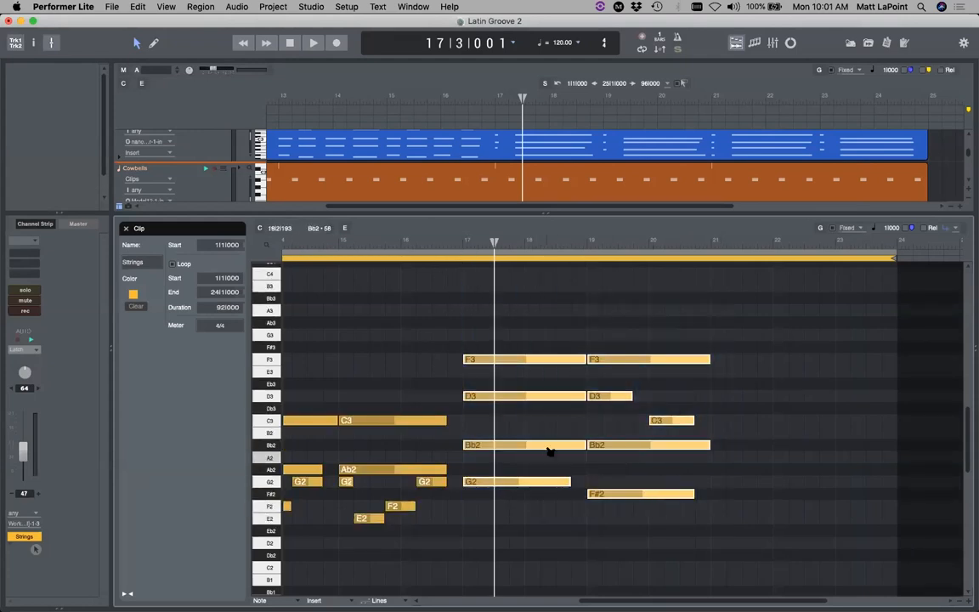
pyautogui.moveTo(480, 359); pyautogui.dragTo(718, 364)
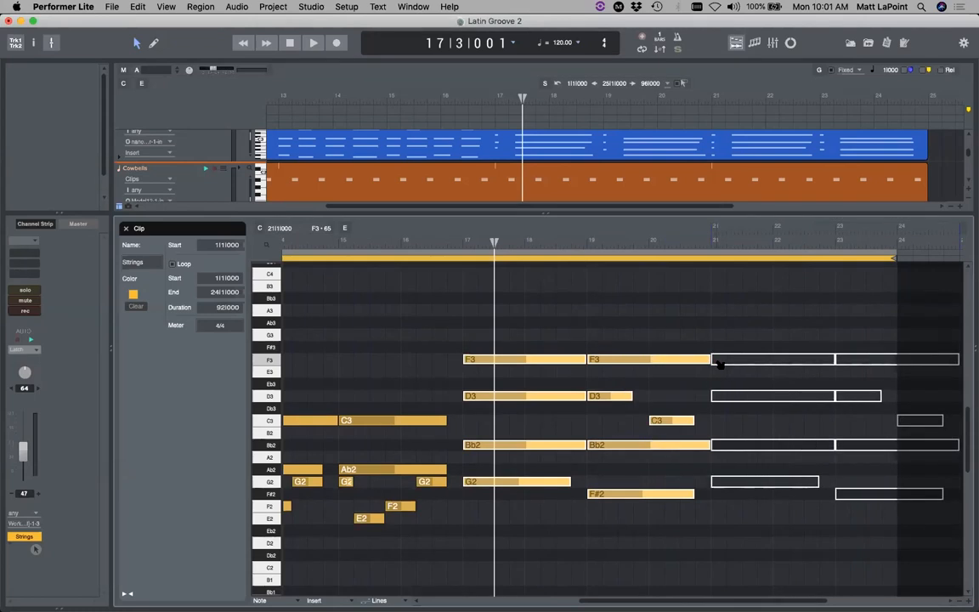
pyautogui.moveTo(719, 364); pyautogui.dragTo(718, 364)
pyautogui.press('space')
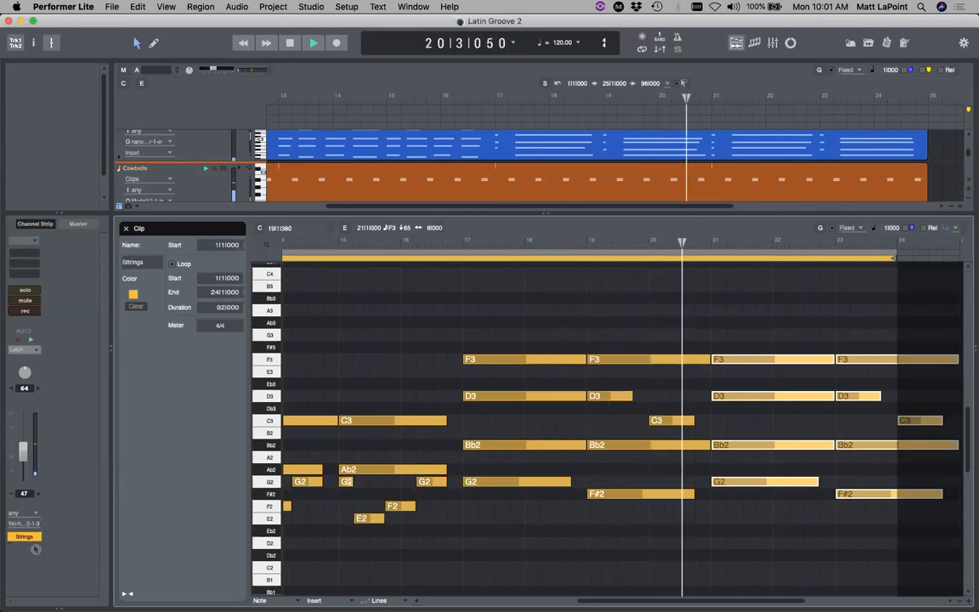
pyautogui.click(618, 574)
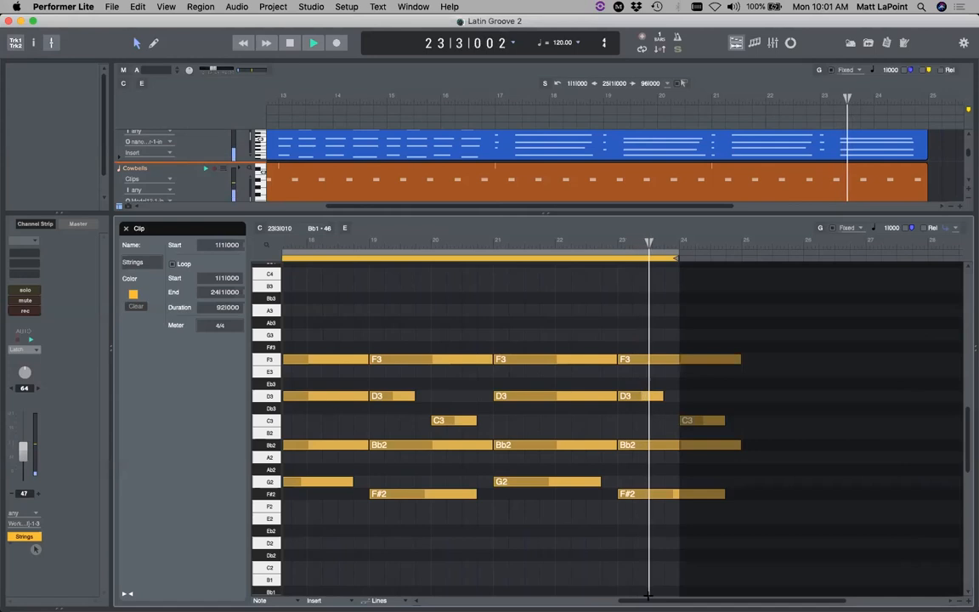
pyautogui.press('space')
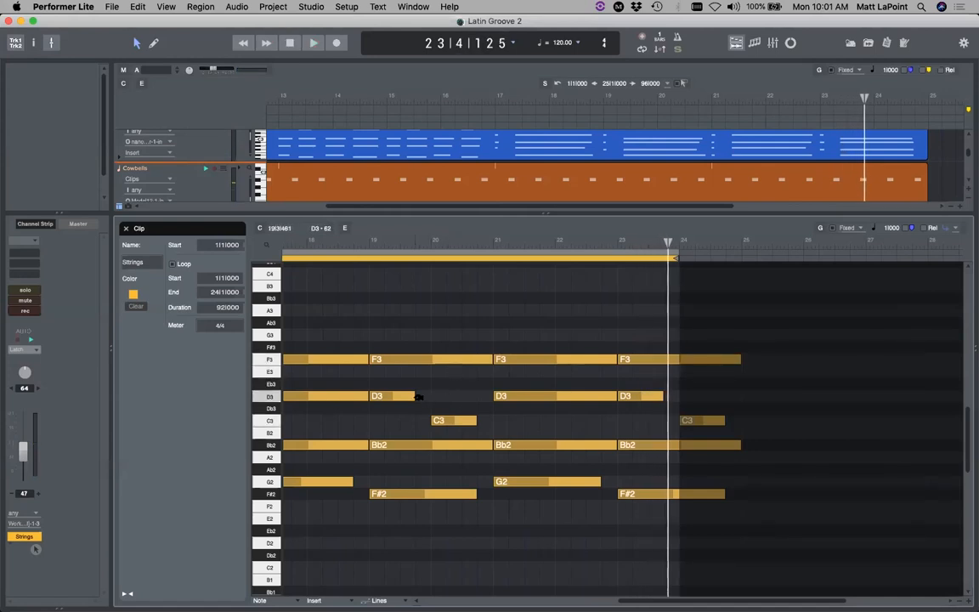
# Step: Set the note editor's grid to 0|240 and shorten the D3 note that starts at bar 19
pyautogui.click(416, 396)
pyautogui.click(872, 230)
pyautogui.click(775, 226)
pyautogui.moveTo(358, 239); pyautogui.dragTo(369, 332)
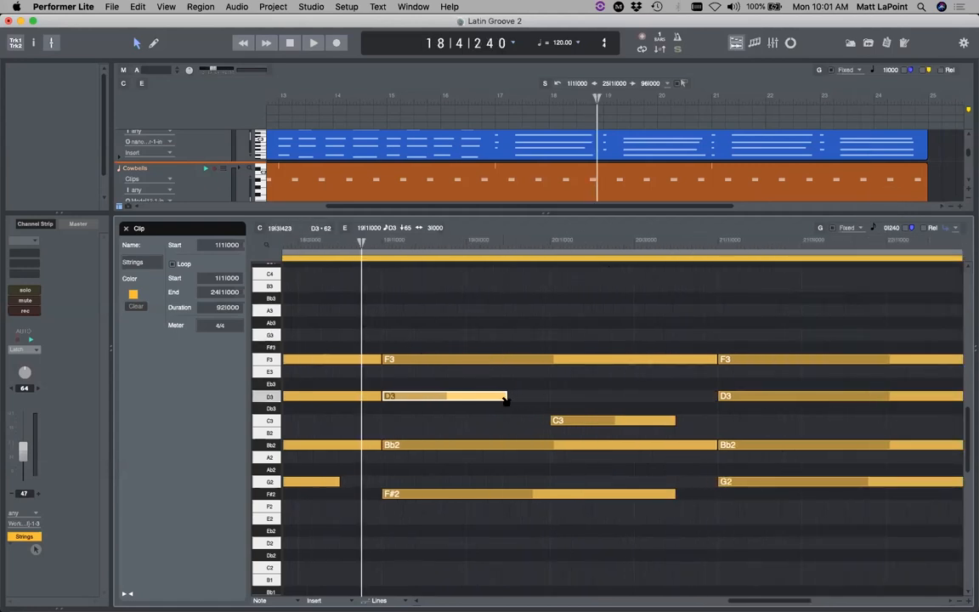
pyautogui.moveTo(510, 395); pyautogui.dragTo(467, 395)
# Step: Trim the D3 note at bar 19 to one beat, move the following C3 note to 19|2|000, and play the section
pyautogui.moveTo(568, 420); pyautogui.dragTo(540, 406)
pyautogui.press('space')
pyautogui.moveTo(469, 392); pyautogui.dragTo(436, 421)
pyautogui.click(467, 420)
pyautogui.click(358, 238)
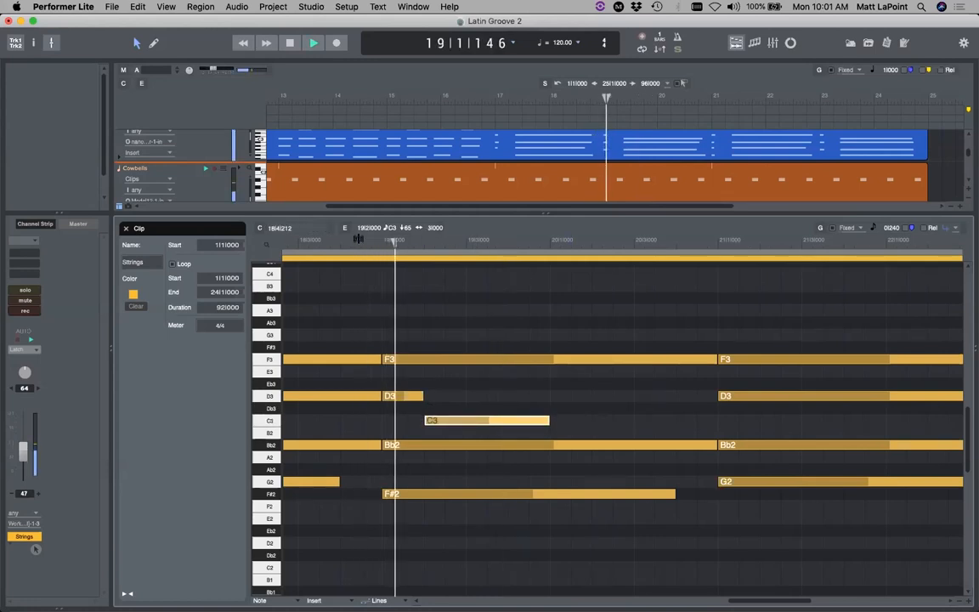
# Step: Move the C3 note in bar 19 to start at 19|2|240 and play back from just before bar 19
pyautogui.moveTo(452, 420); pyautogui.dragTo(474, 421)
pyautogui.click(372, 239)
pyautogui.press('space')
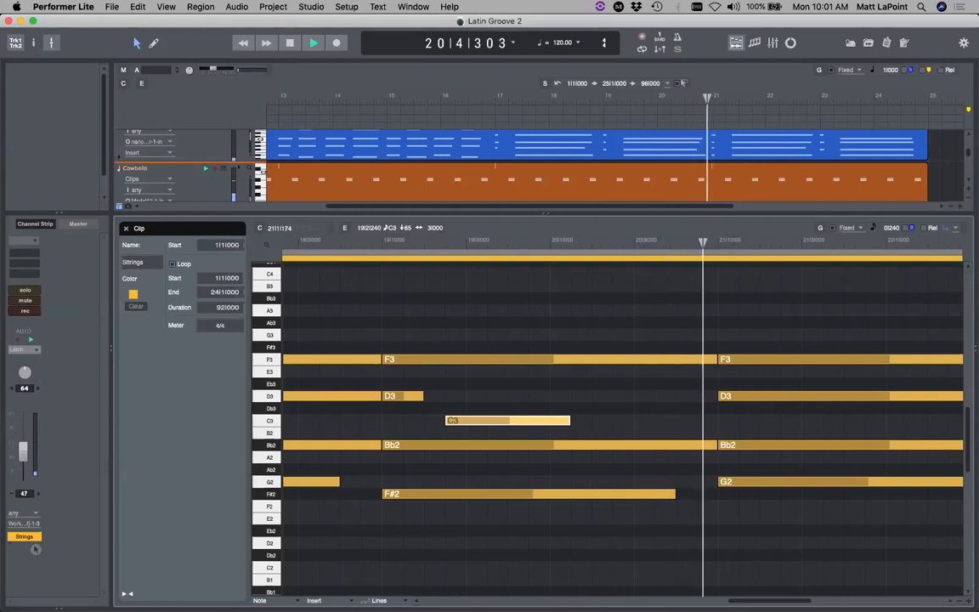
# Step: Shorten the D3 note at bar 23 to 1|240 and move the C3 note at bar 24 to start at 23|2|240
pyautogui.moveTo(745, 600); pyautogui.dragTo(816, 593)
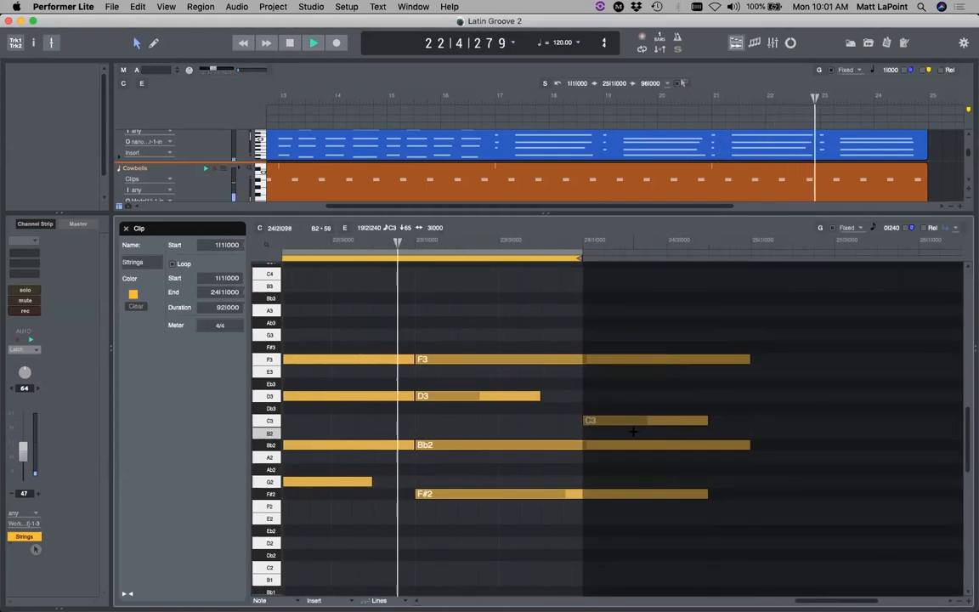
pyautogui.press('space')
pyautogui.moveTo(541, 396); pyautogui.dragTo(504, 398)
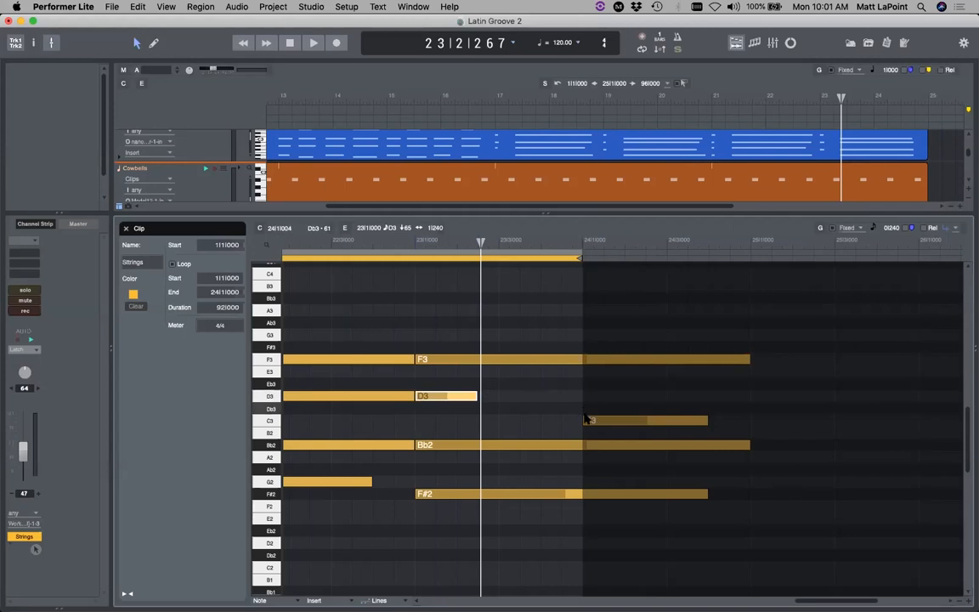
pyautogui.moveTo(608, 424); pyautogui.dragTo(513, 418)
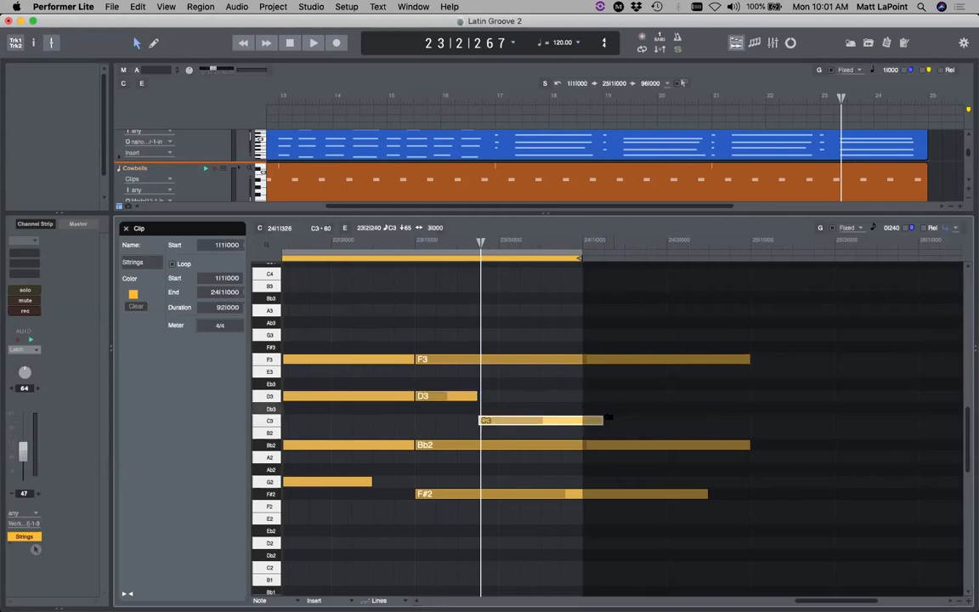
# Step: Make the last C3, F3, Bb2 and F#2 notes end together just before bar 25, giving the F#2 a duration of 7|438
pyautogui.moveTo(607, 419); pyautogui.dragTo(679, 415)
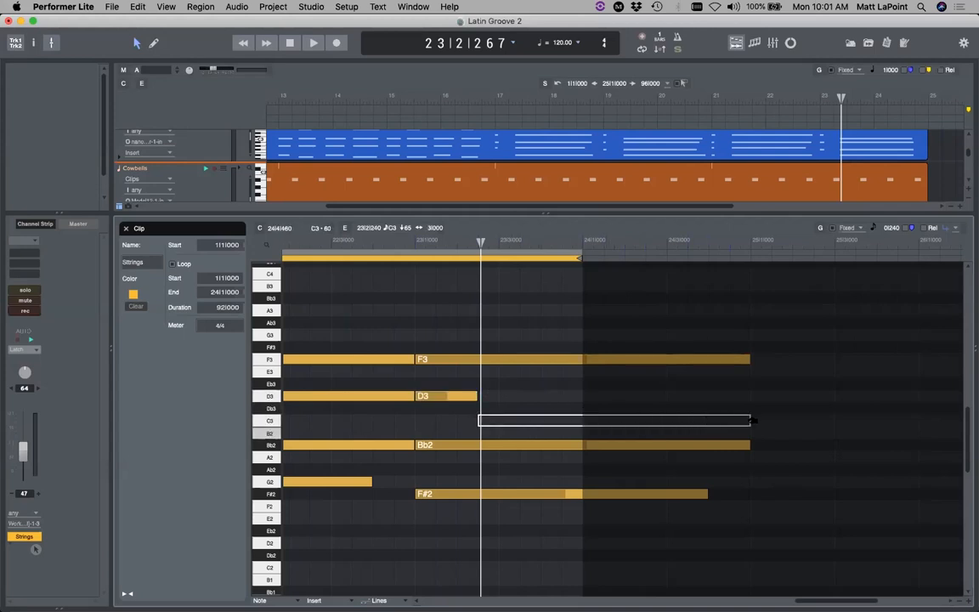
pyautogui.moveTo(747, 424); pyautogui.dragTo(748, 424)
pyautogui.moveTo(751, 357); pyautogui.dragTo(747, 451)
pyautogui.moveTo(711, 493); pyautogui.dragTo(748, 494)
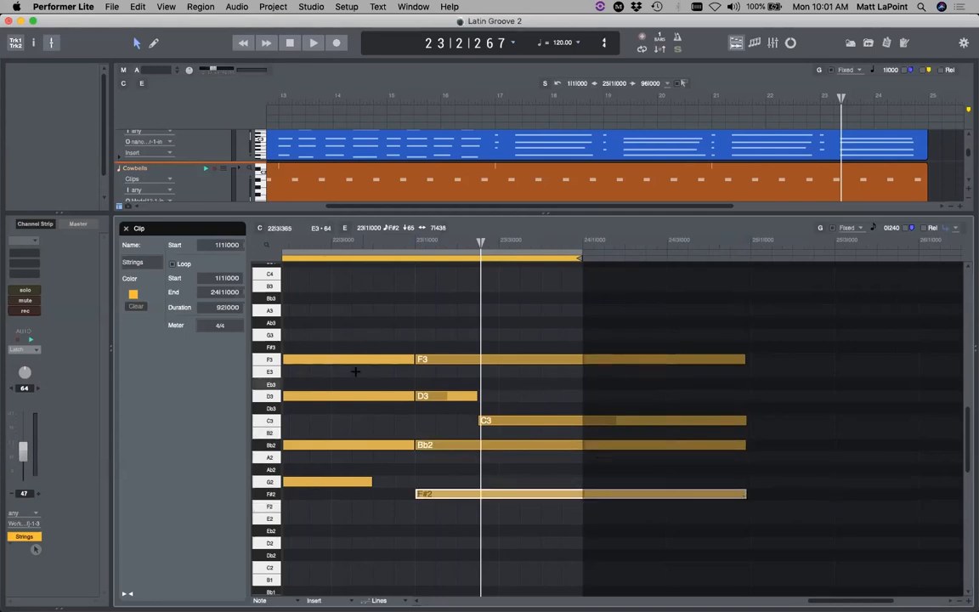
# Step: Close the Strings note editor, return to the sequence start, and open the Workstation instrument's multi-part mixer
pyautogui.click(127, 230)
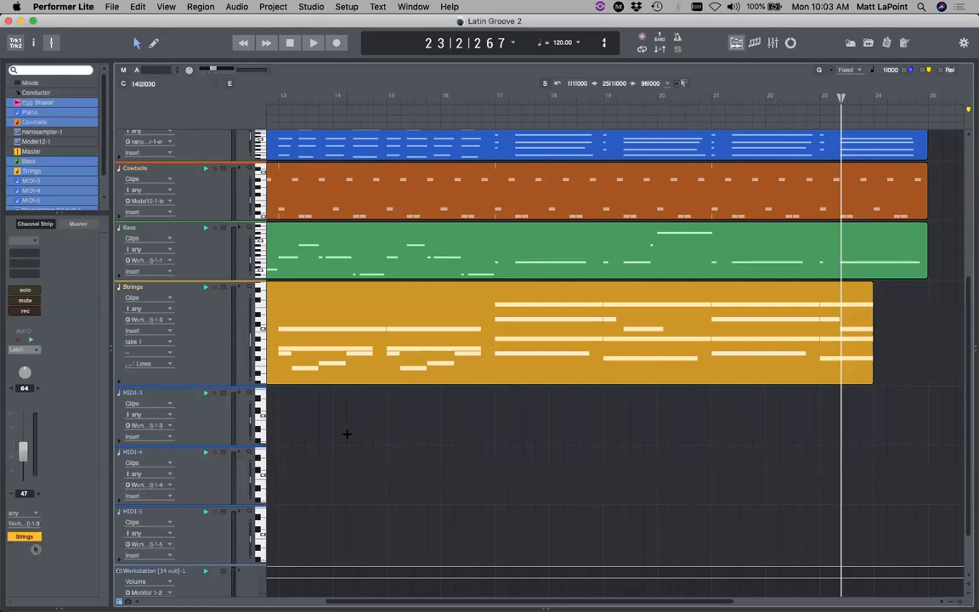
pyautogui.press('Return')
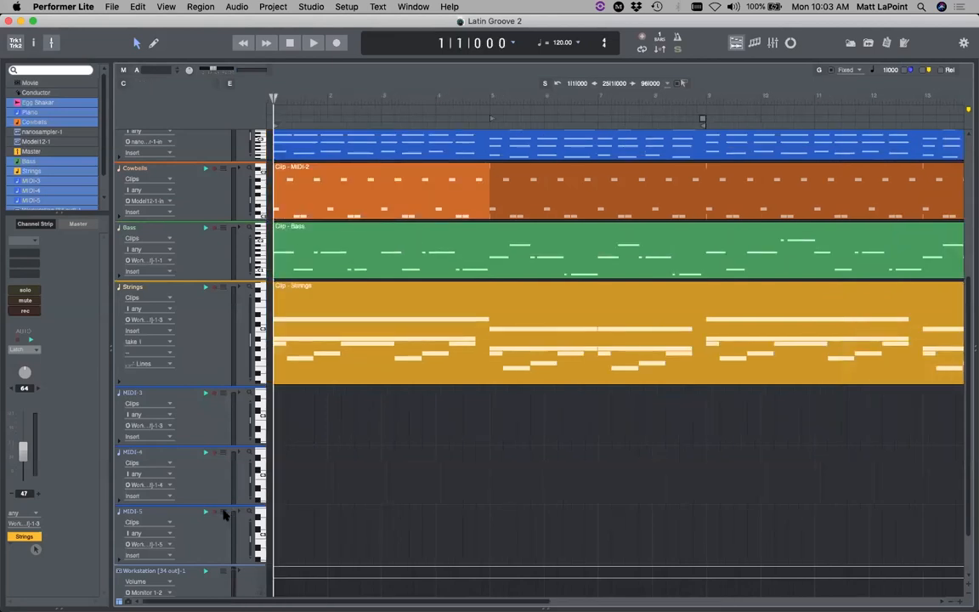
pyautogui.scroll(-1, 226, 516)
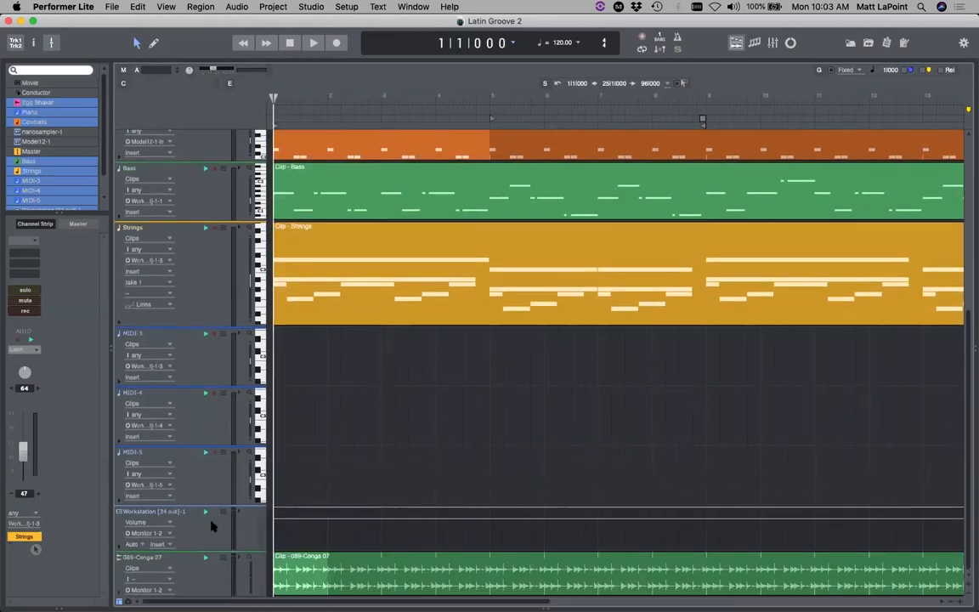
pyautogui.doubleClick(144, 513)
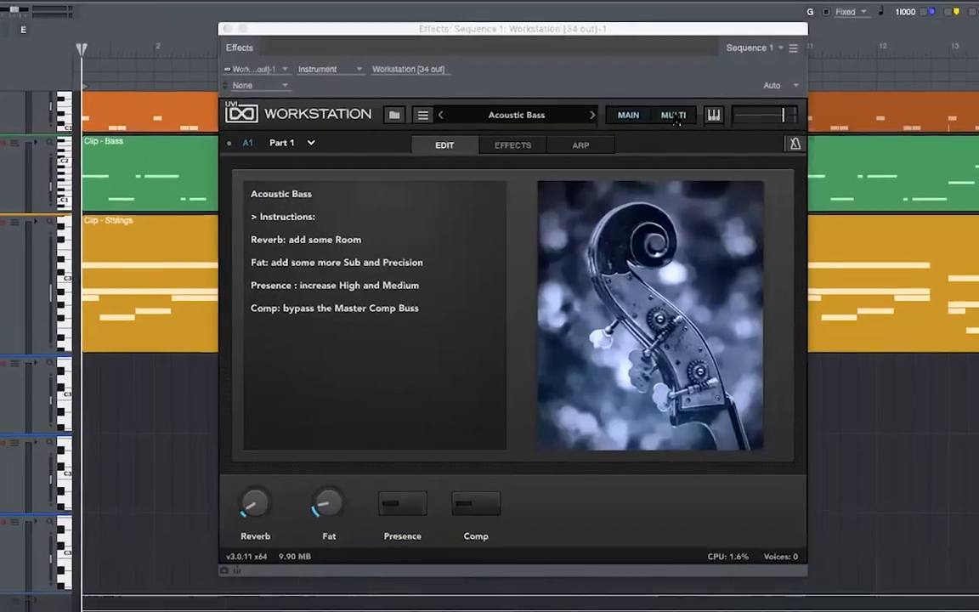
pyautogui.click(689, 127)
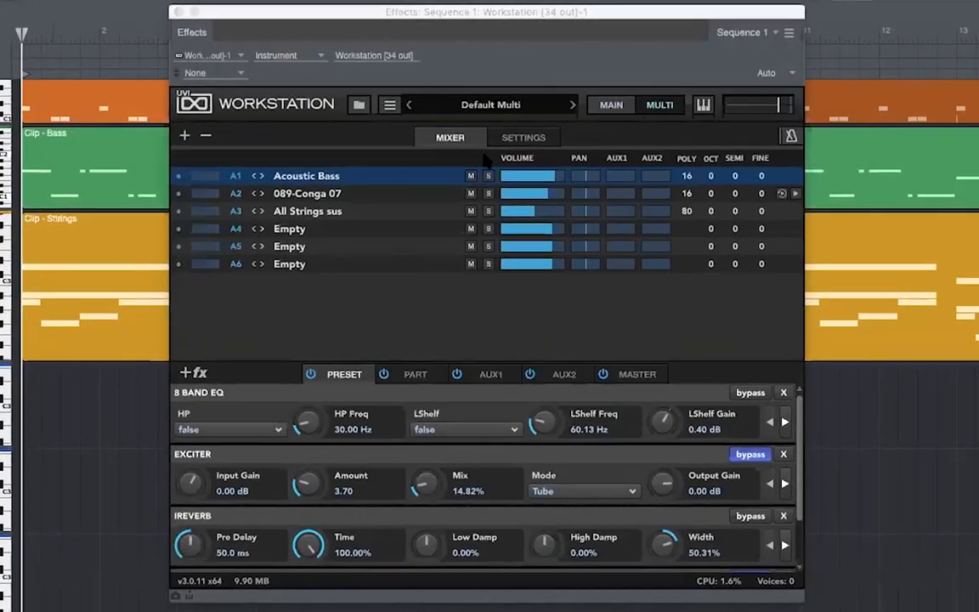
# Step: Load Trumpet from the MOTU Instruments Brass category into Workstation part A4 and take its IReverb effect out of bypass
pyautogui.click(290, 228)
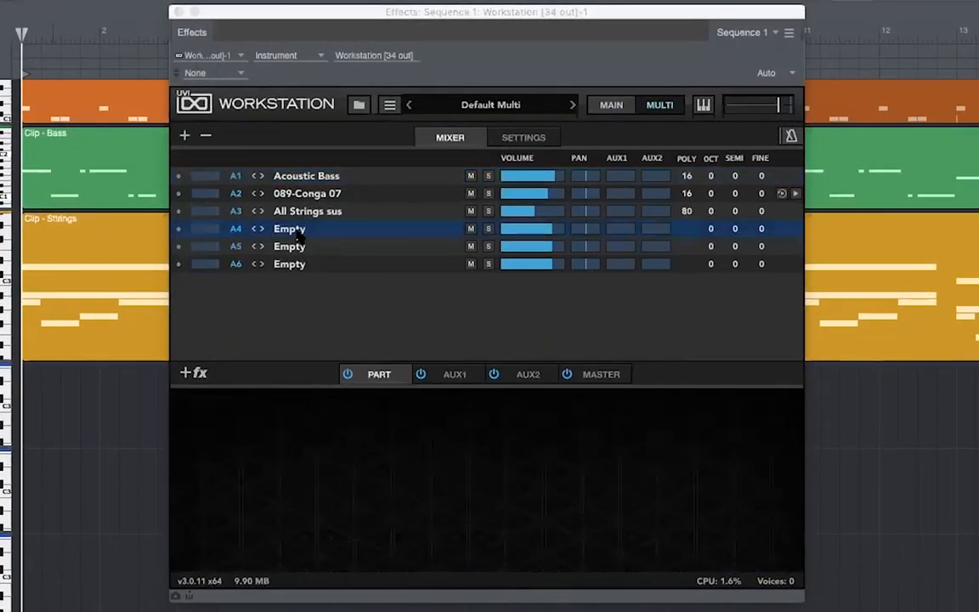
pyautogui.doubleClick(298, 237)
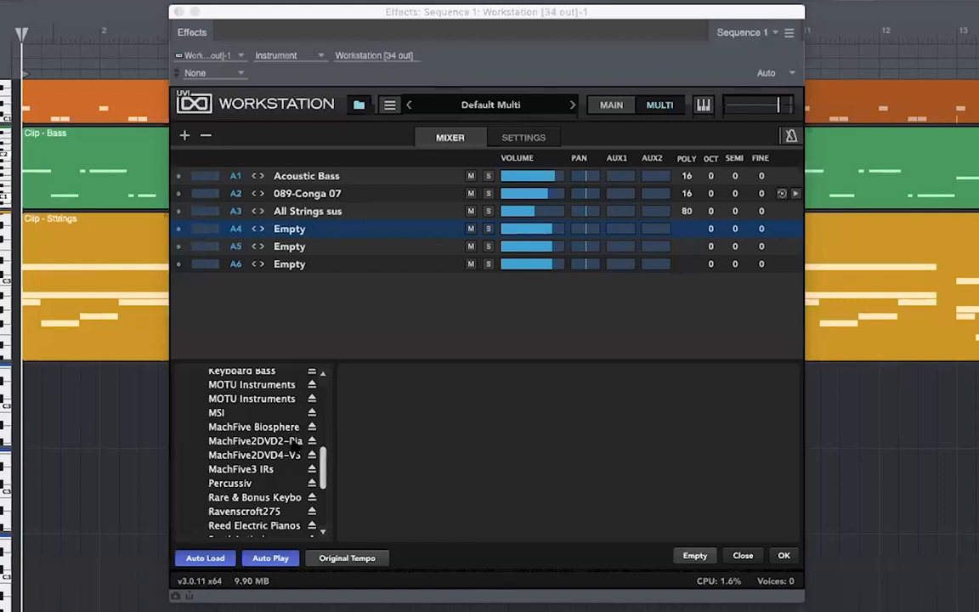
pyautogui.click(252, 384)
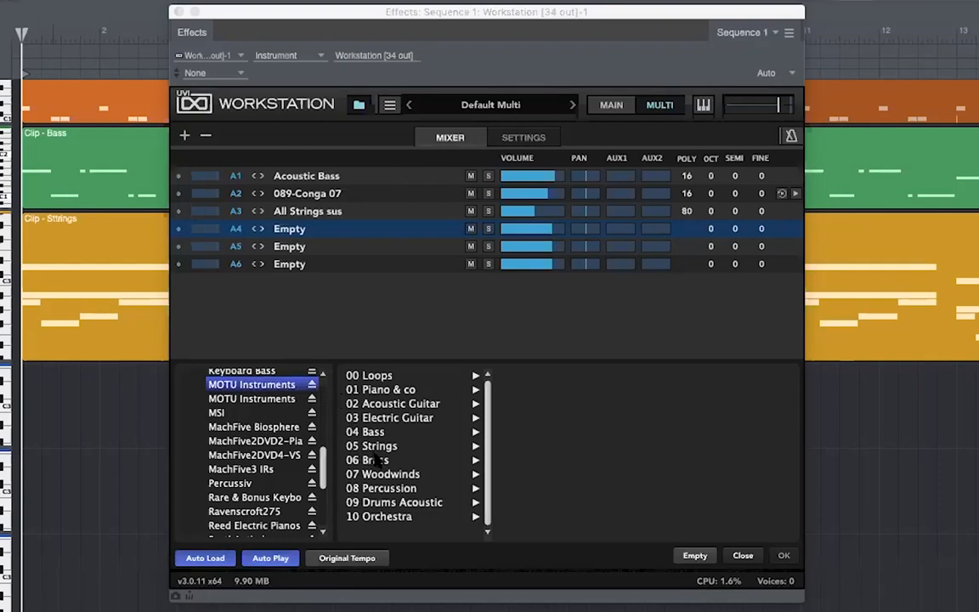
pyautogui.click(367, 460)
pyautogui.click(544, 417)
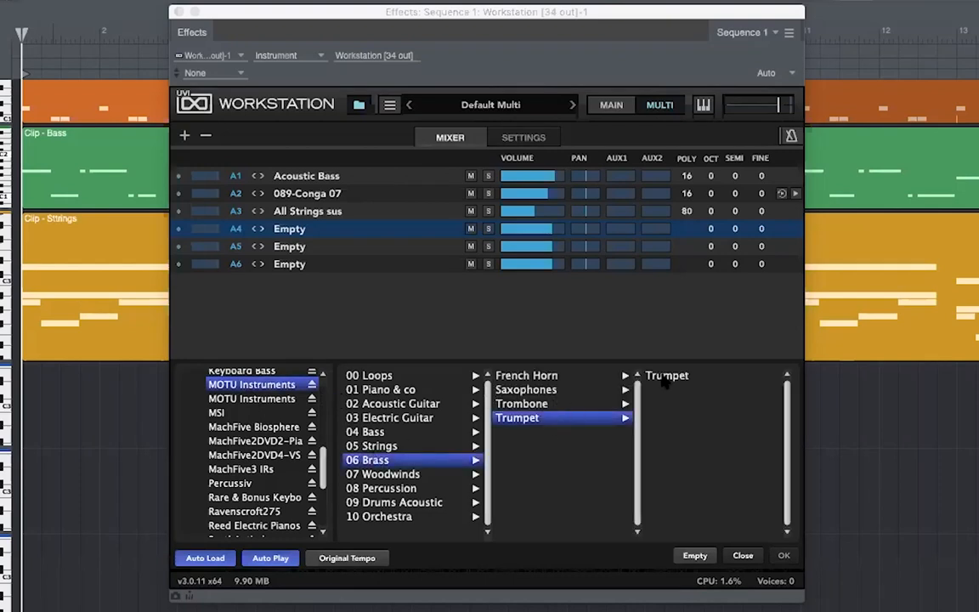
pyautogui.click(682, 376)
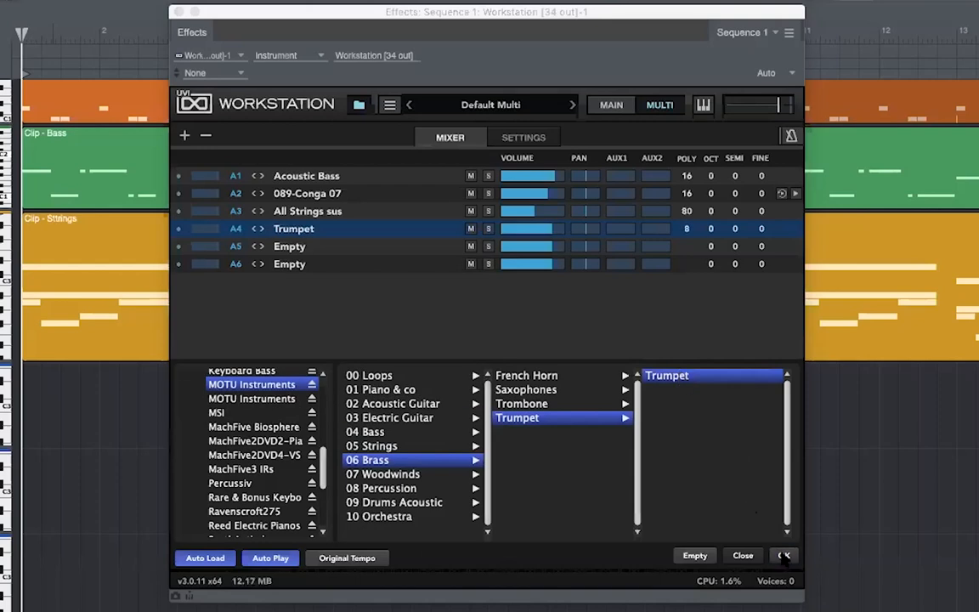
pyautogui.click(784, 556)
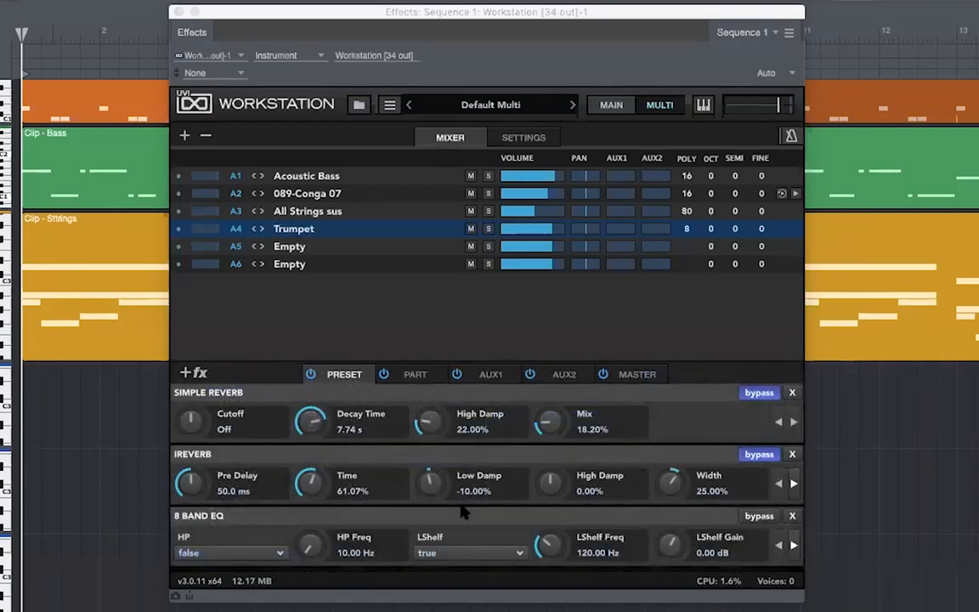
pyautogui.click(761, 394)
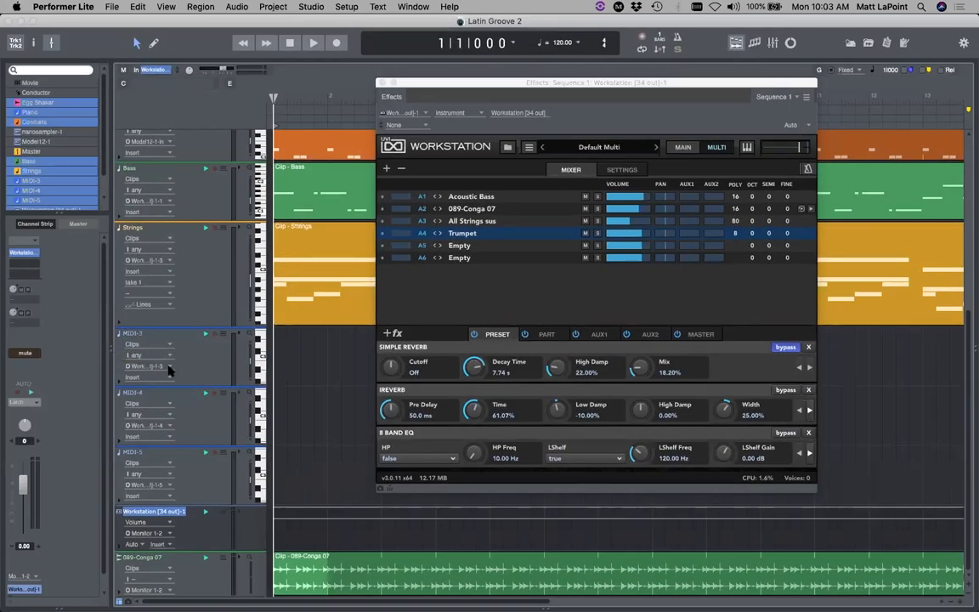
# Step: Route the MIDI-3 track's output to Workstation [34 out]-1-4 and rename the track Trumpet
pyautogui.click(166, 368)
pyautogui.moveTo(186, 365)
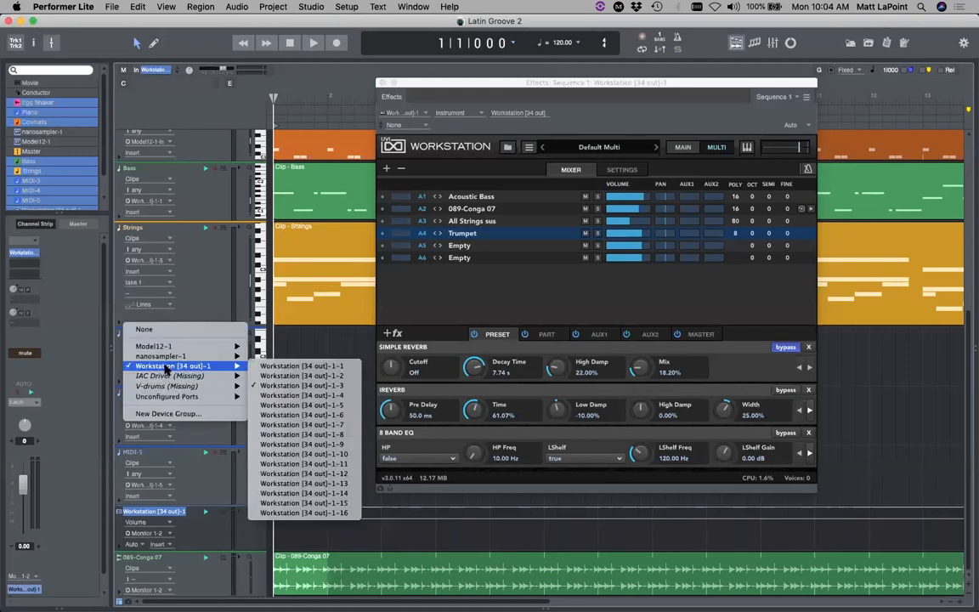
pyautogui.click(276, 397)
pyautogui.doubleClick(133, 333)
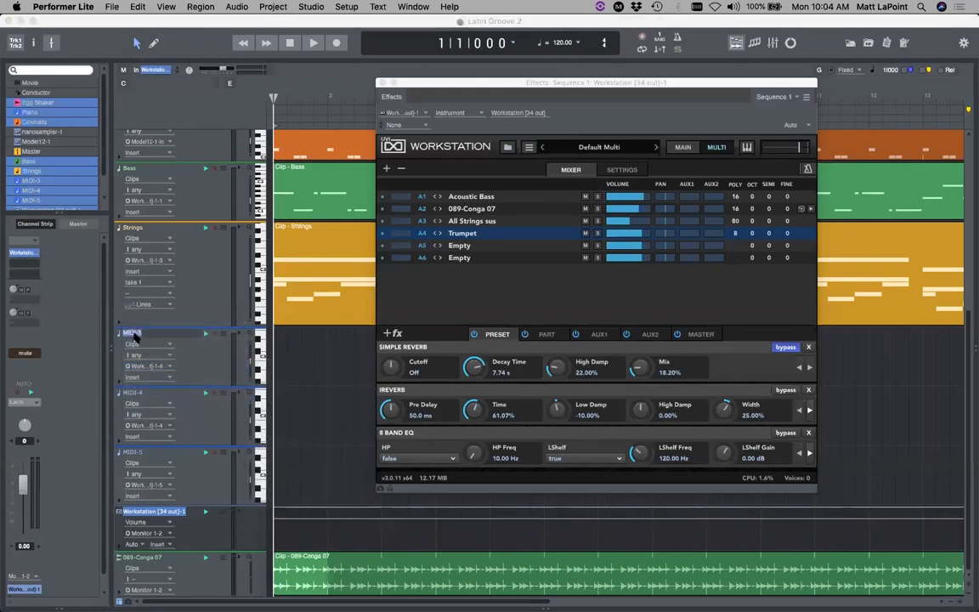
pyautogui.write('Trumpet')
pyautogui.press('Return')
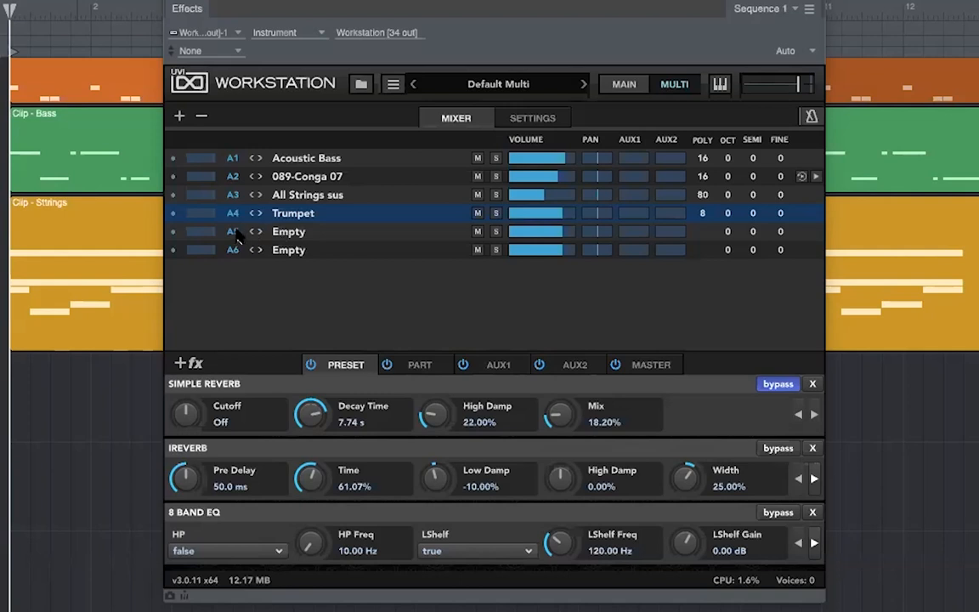
# Step: Load Sax Soprano from the Brass Saxophones category into Workstation part A5 and set its MIDI channel to 4
pyautogui.click(297, 237)
pyautogui.click(297, 238)
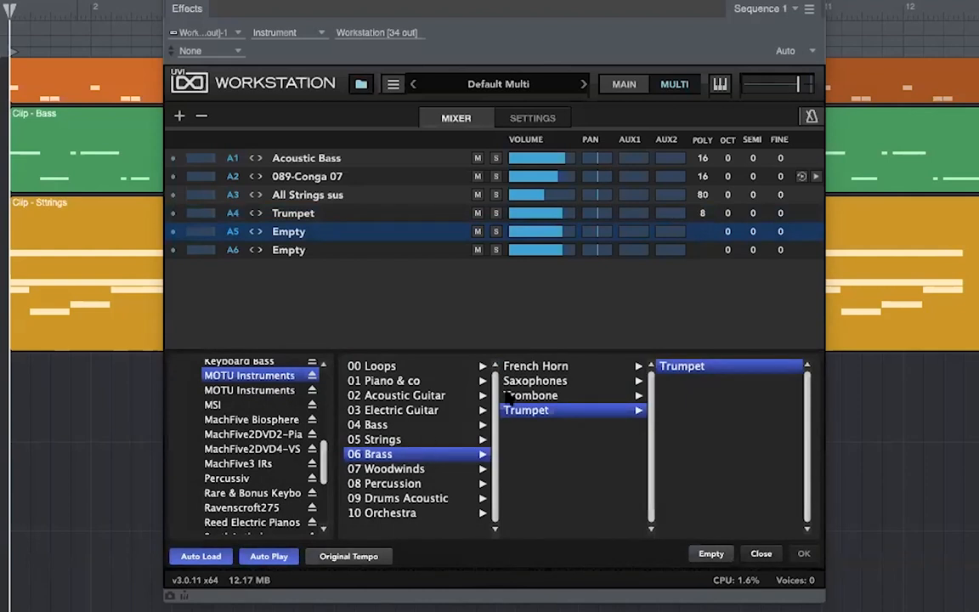
pyautogui.click(565, 381)
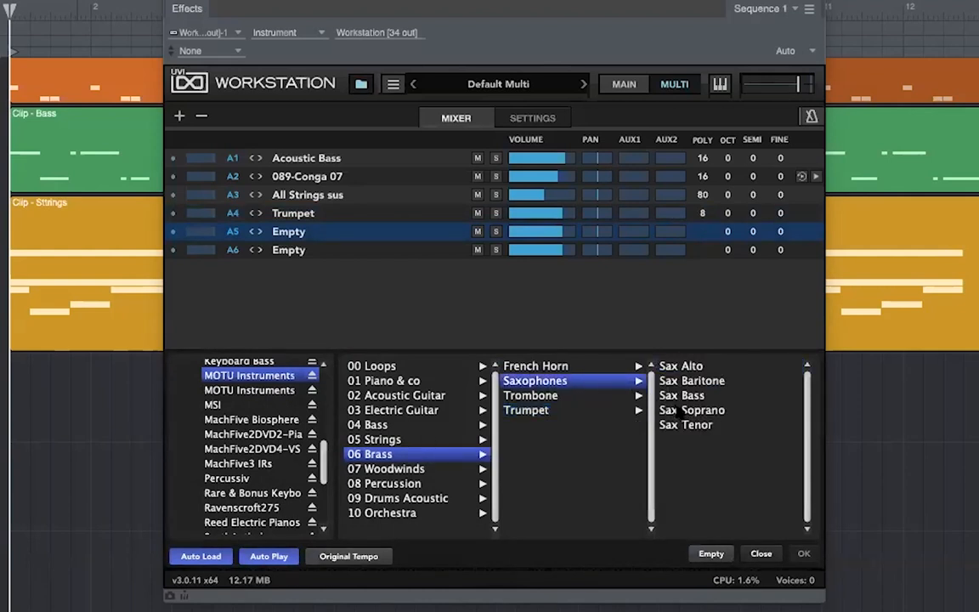
pyautogui.click(692, 410)
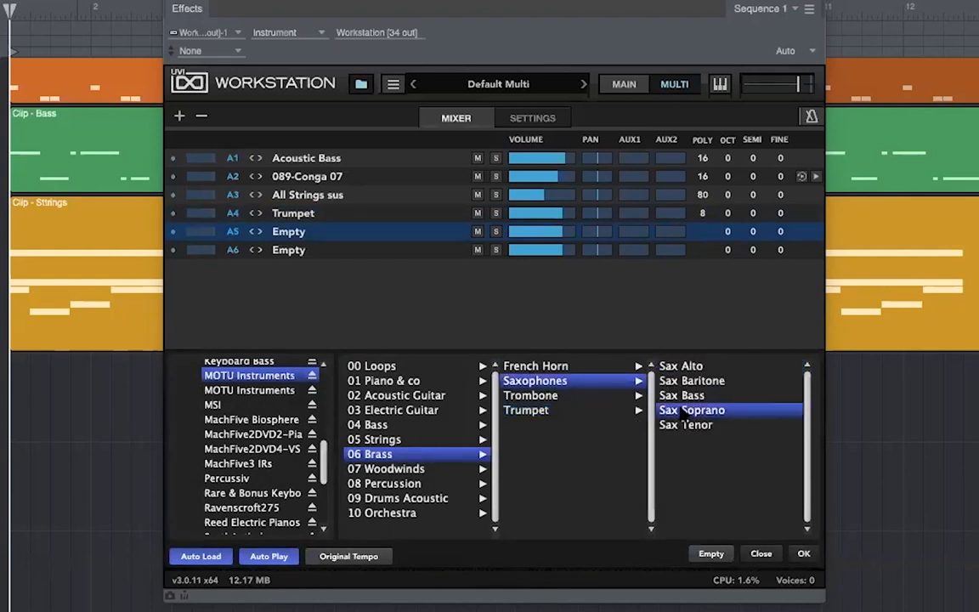
pyautogui.click(233, 231)
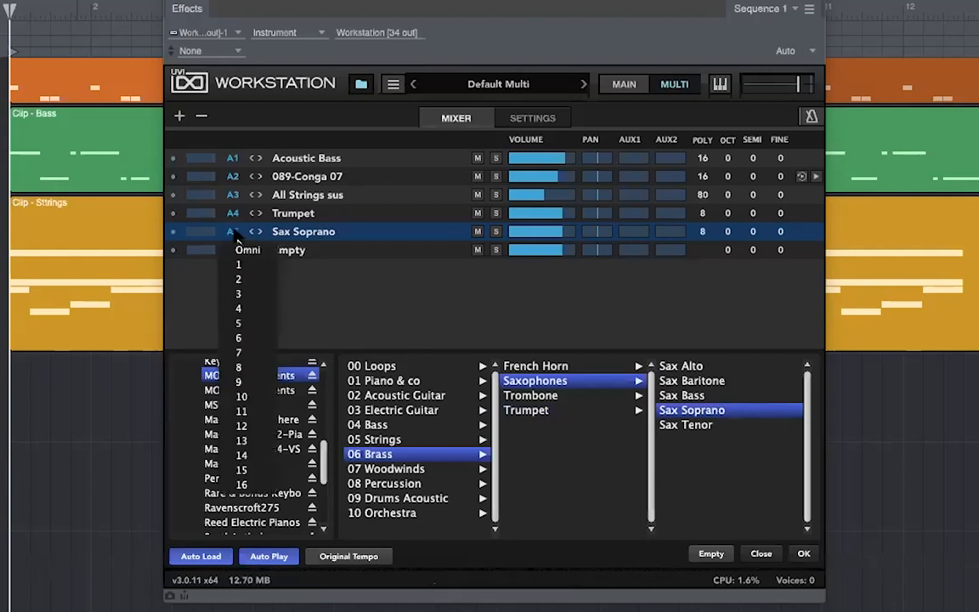
pyautogui.click(239, 308)
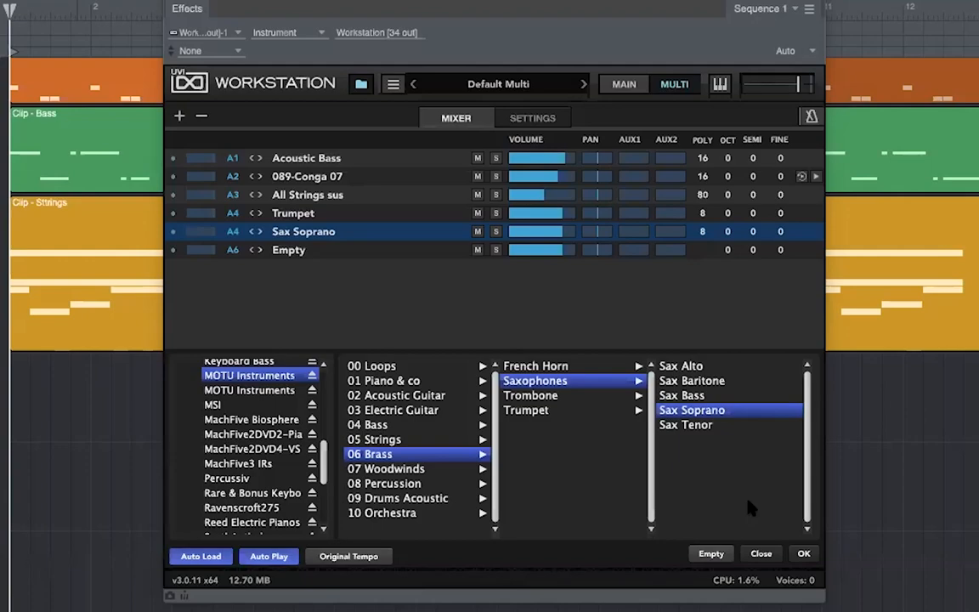
# Step: Close the sound browser, take the Sax Soprano's IReverb out of bypass, and close the Workstation window
pyautogui.click(761, 553)
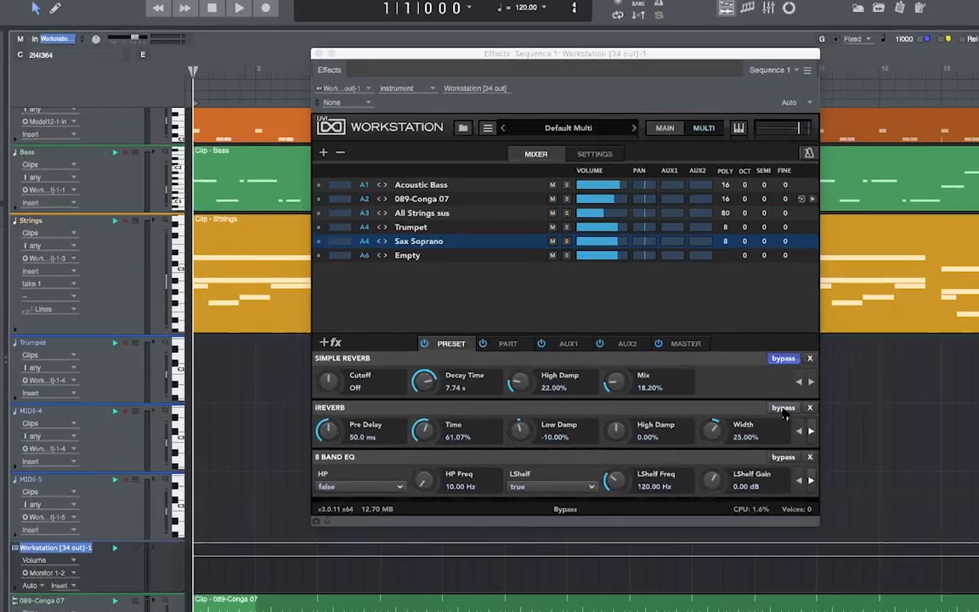
pyautogui.click(780, 429)
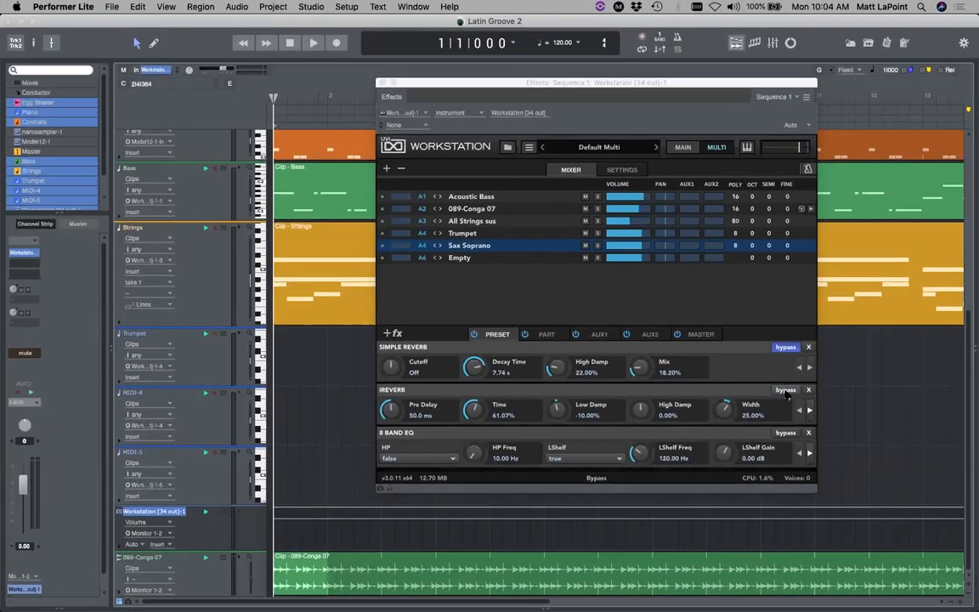
pyautogui.click(381, 83)
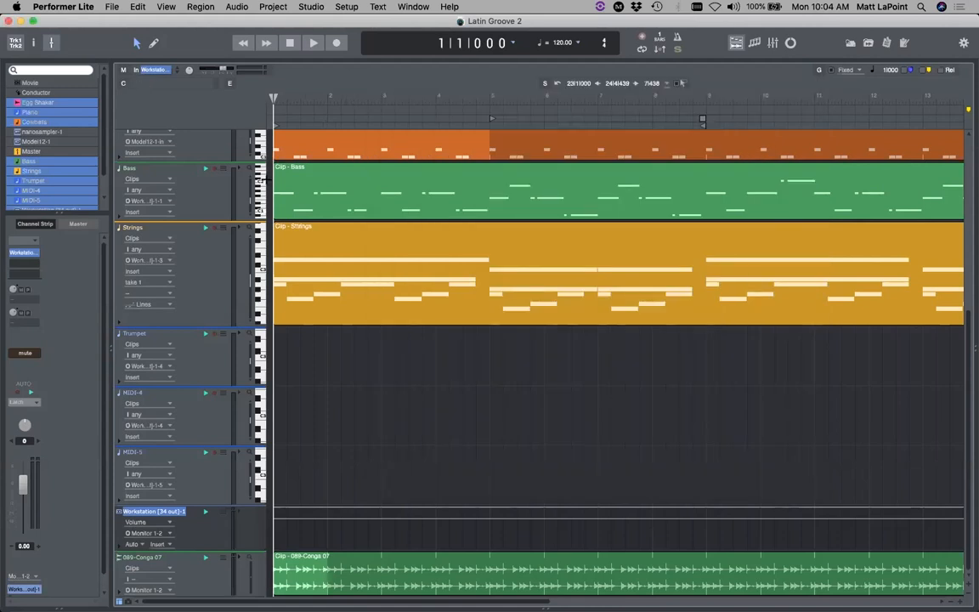
# Step: Rename the Trumpet track as Trumpet-Sax
pyautogui.doubleClick(134, 333)
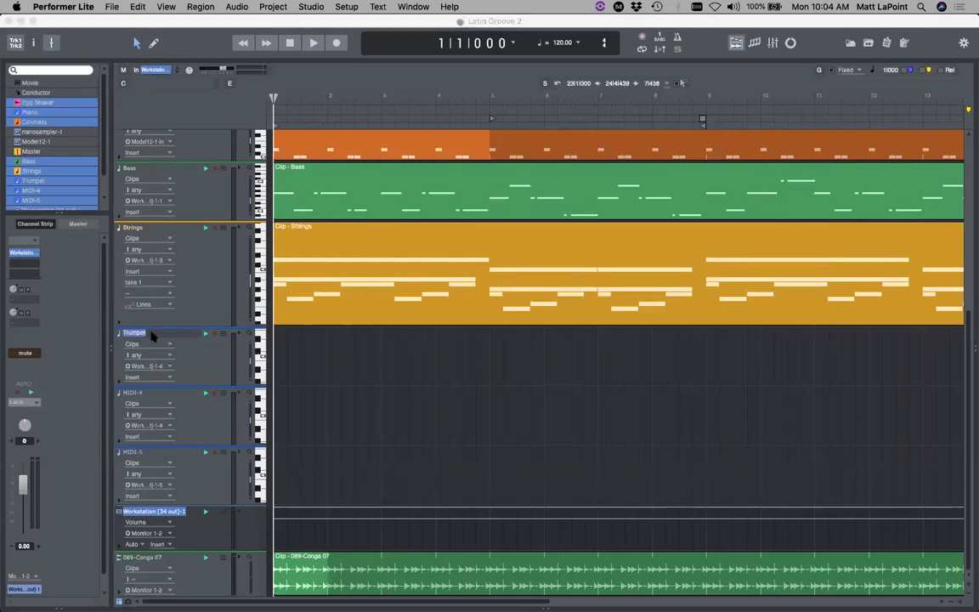
pyautogui.write('-Sax')
pyautogui.press('Return')
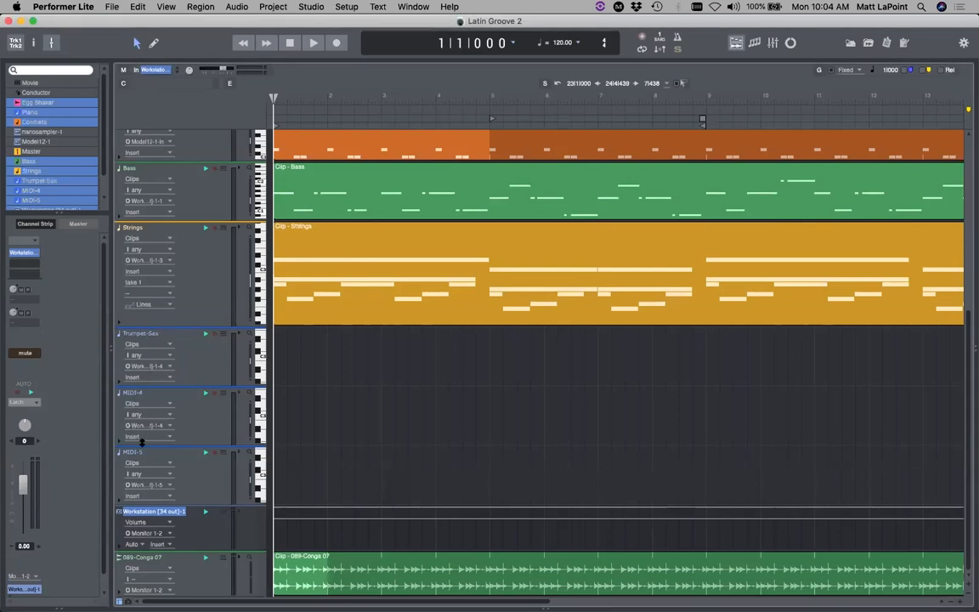
# Step: Delete the unused MIDI-4 and MIDI-5 tracks
pyautogui.click(141, 395)
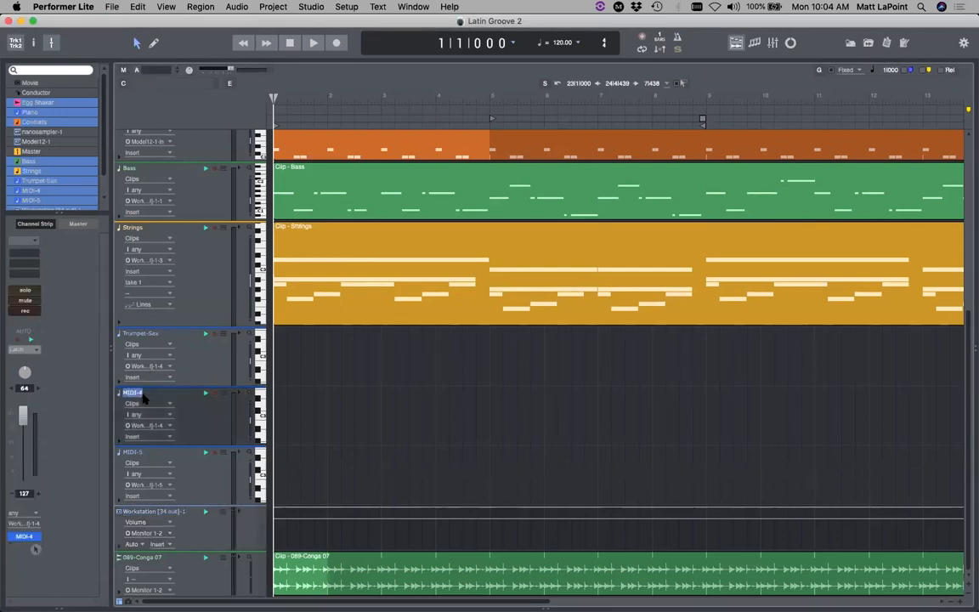
pyautogui.keyDown('shift'); pyautogui.click(134, 452); pyautogui.keyUp('shift')
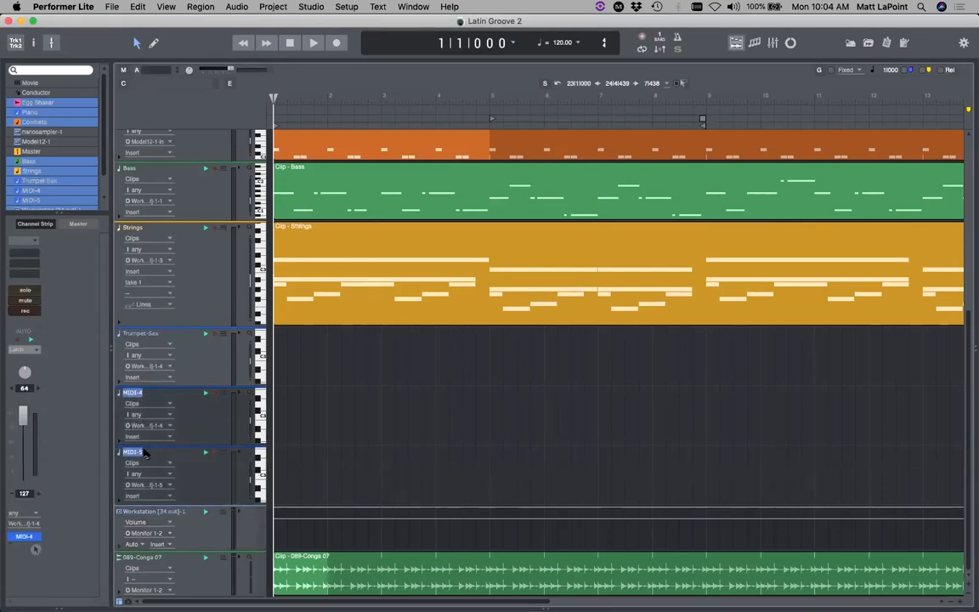
pyautogui.click(270, 7)
pyautogui.click(321, 46)
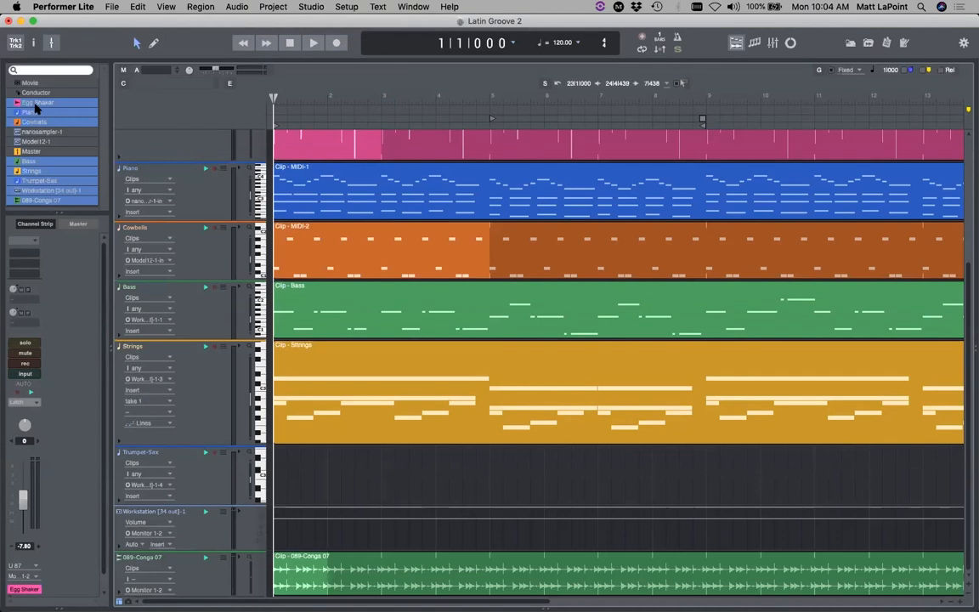
# Step: Hide the Workstation [34 out]-1 track and reduce the Egg Shaker track's height to match the other tracks
pyautogui.click(55, 191)
pyautogui.scroll(5, 177, 203)
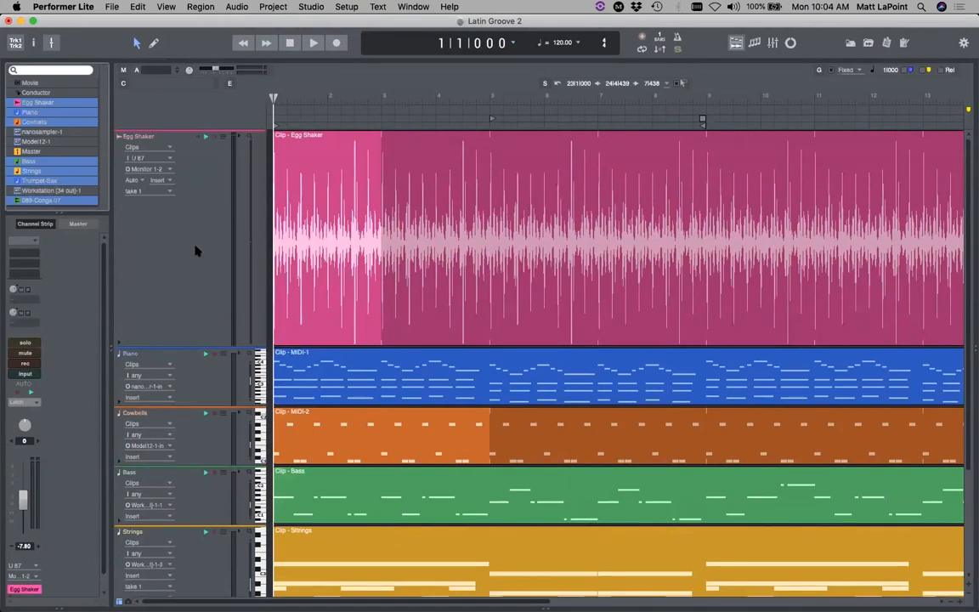
pyautogui.moveTo(181, 342); pyautogui.dragTo(216, 191)
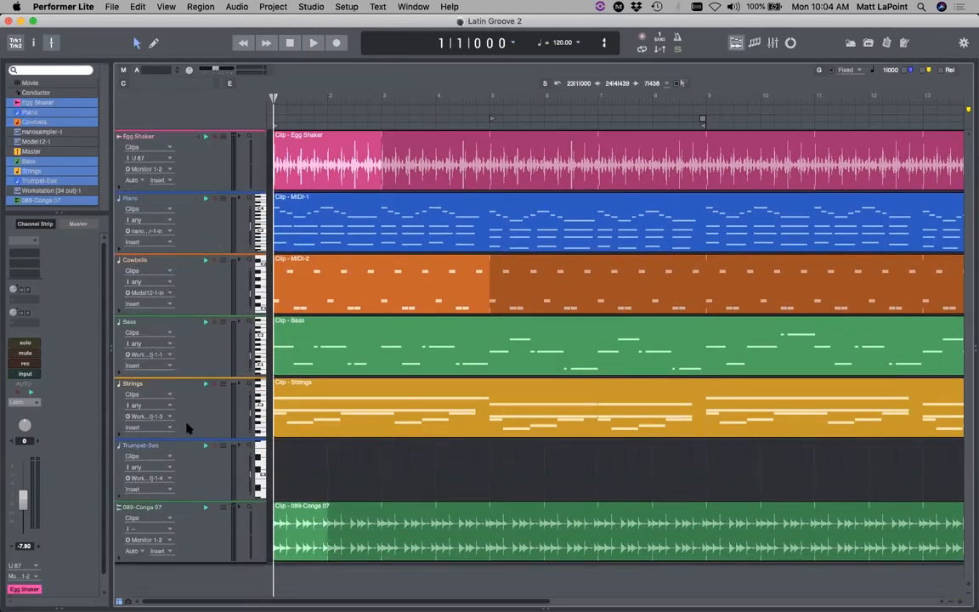
# Step: Color the Trumpet-Sax track purple and record-enable it
pyautogui.click(119, 448)
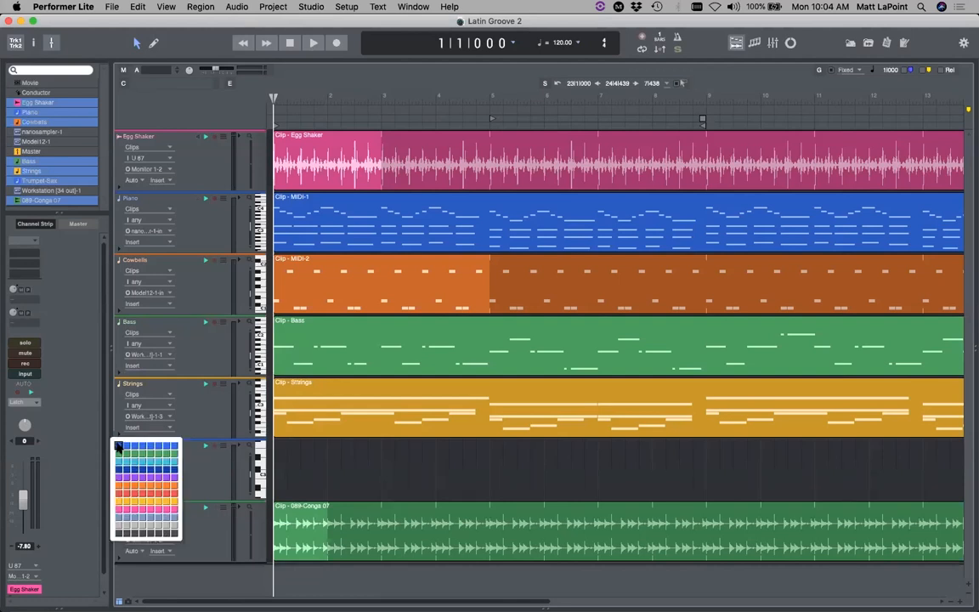
pyautogui.click(119, 478)
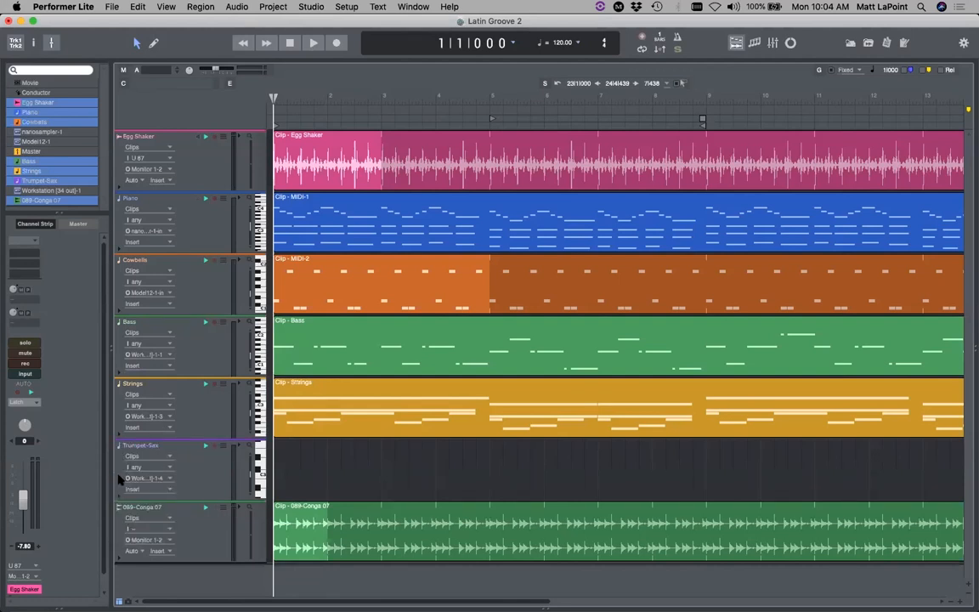
pyautogui.click(214, 446)
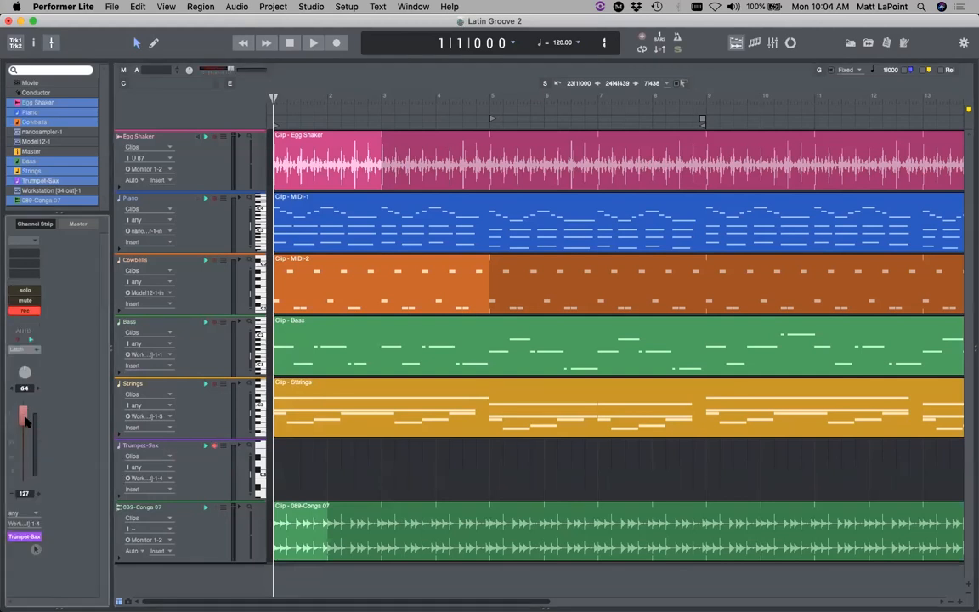
# Step: Lower the Trumpet-Sax volume to 79, check the playback briefly, and save the project
pyautogui.moveTo(25, 429); pyautogui.dragTo(28, 435)
pyautogui.moveTo(26, 433); pyautogui.dragTo(26, 437)
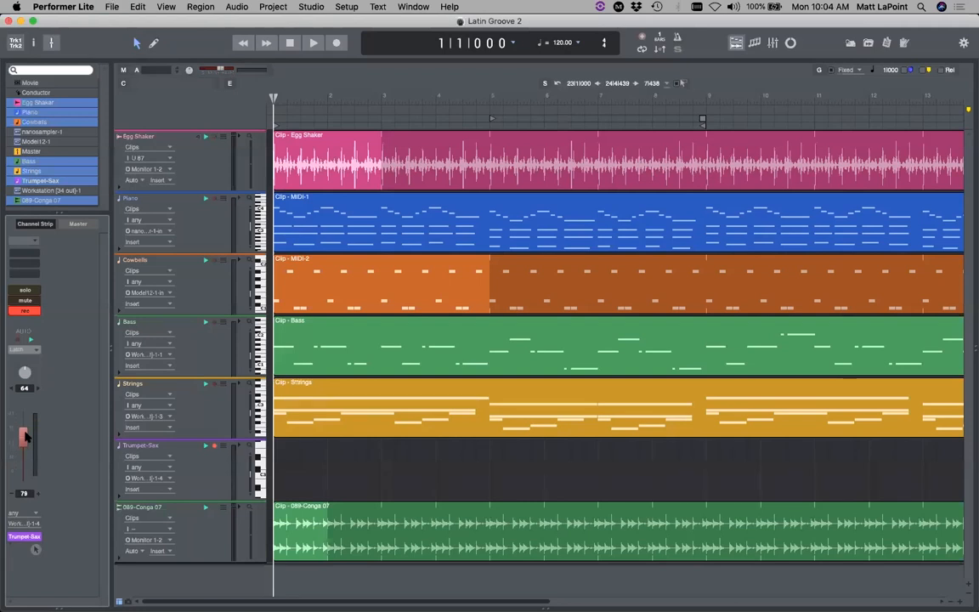
pyautogui.press('space')
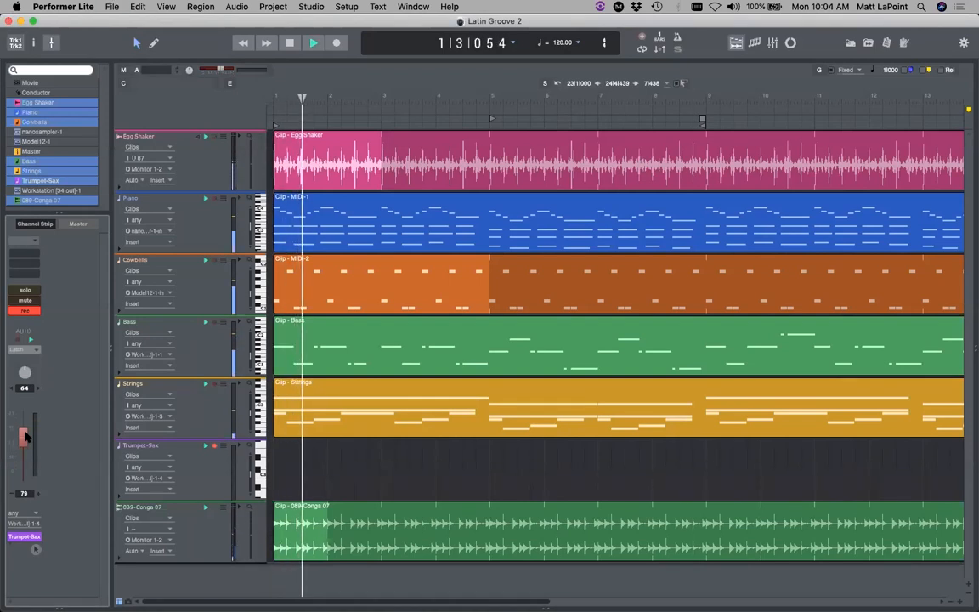
pyautogui.press('space')
pyautogui.press('super+s')
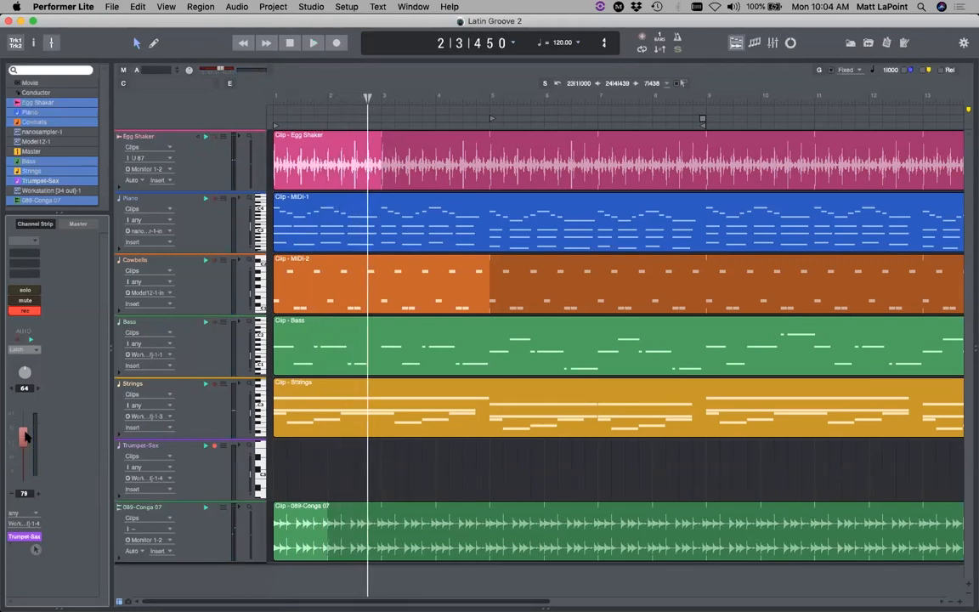
# Step: Record the Trumpet-Sax part from the sequence start until just before bar 25, and disarm the track
pyautogui.press('Return')
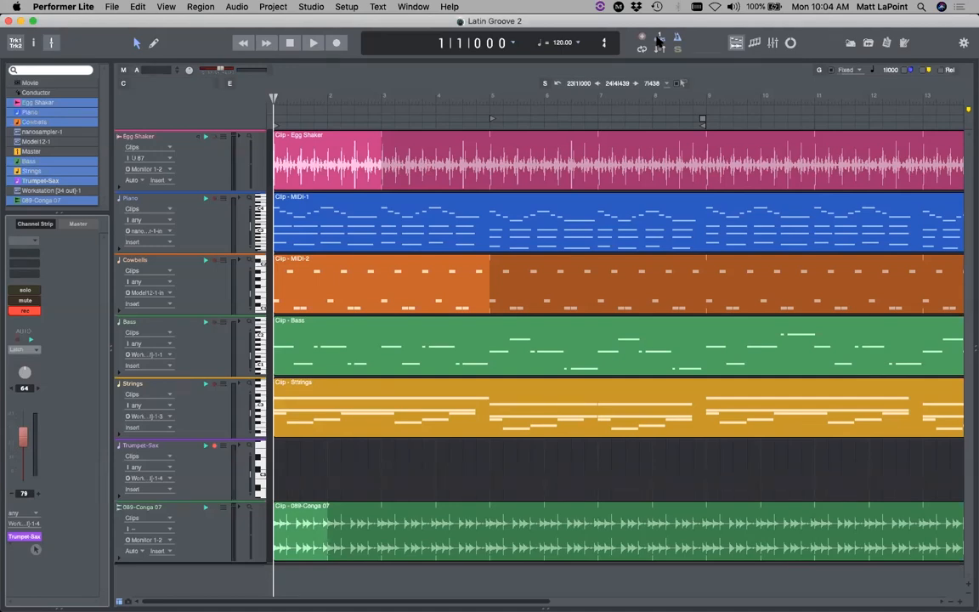
pyautogui.click(337, 43)
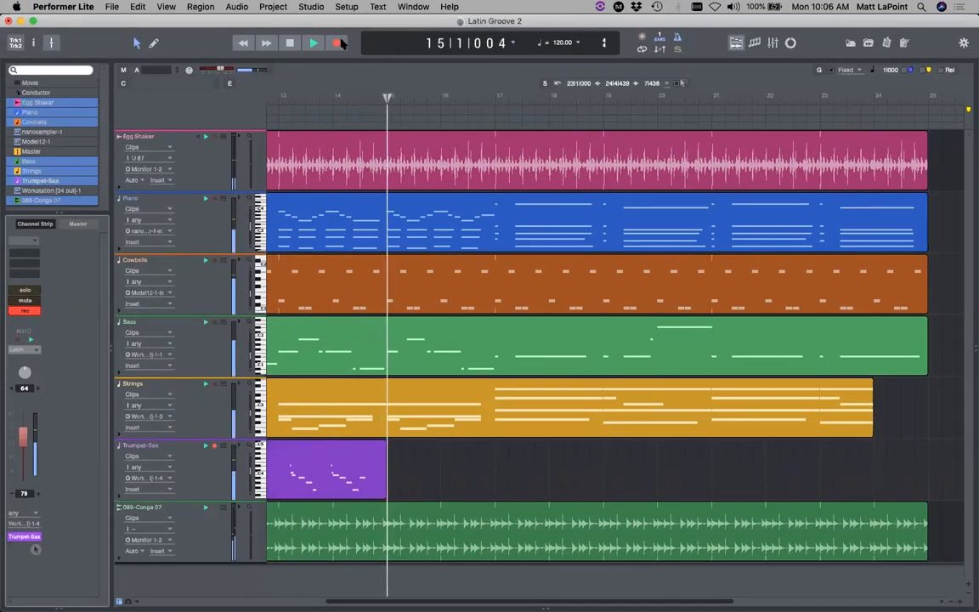
pyautogui.click(339, 42)
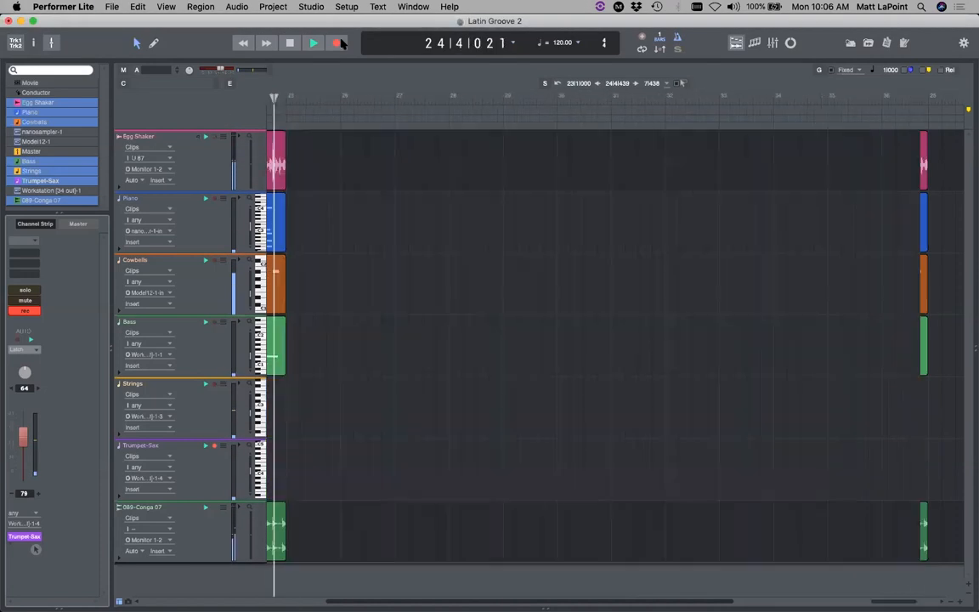
pyautogui.click(339, 42)
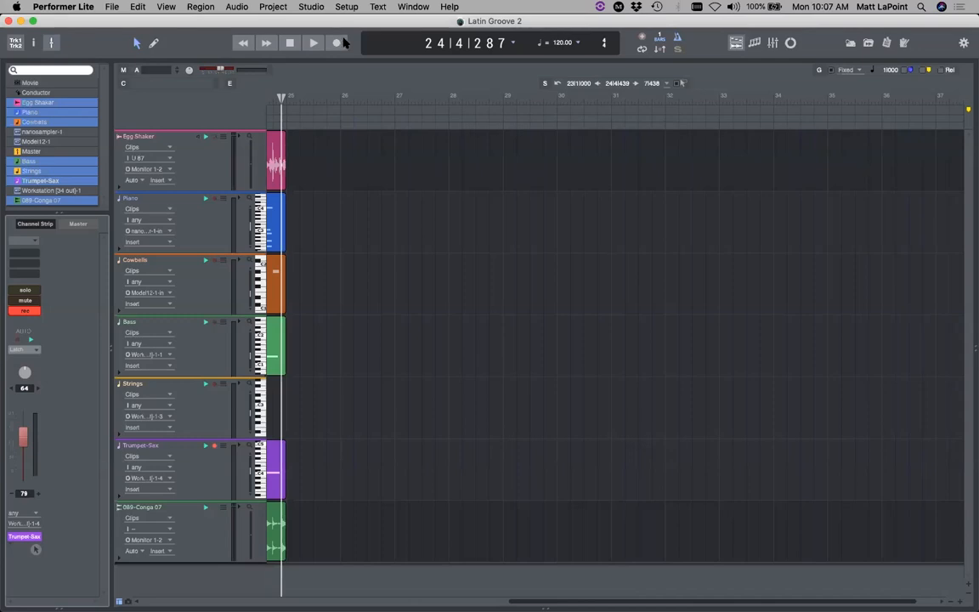
pyautogui.click(26, 312)
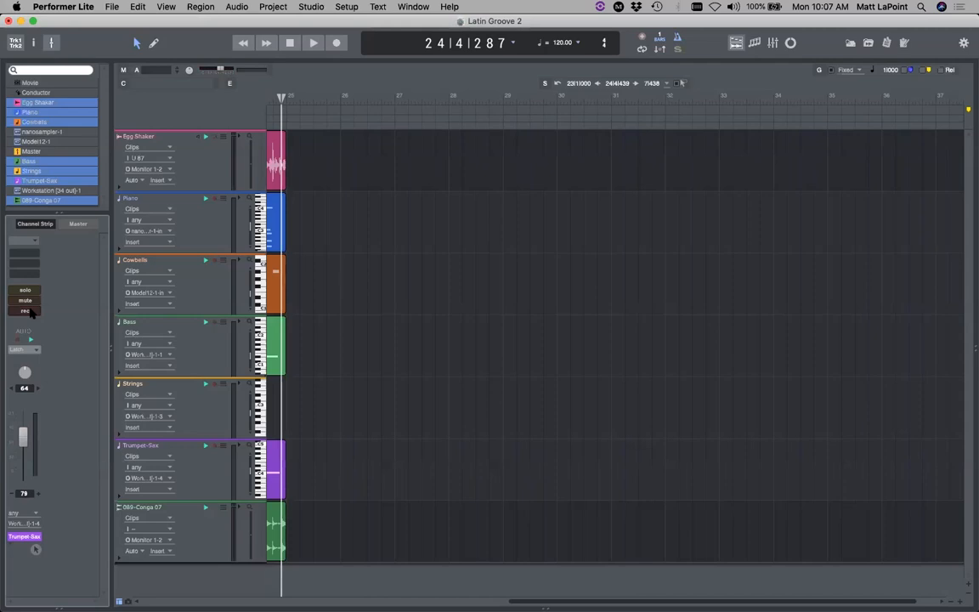
# Step: Return to the sequence start and zoom the timeline out until the whole arrangement fits in view
pyautogui.click(244, 45)
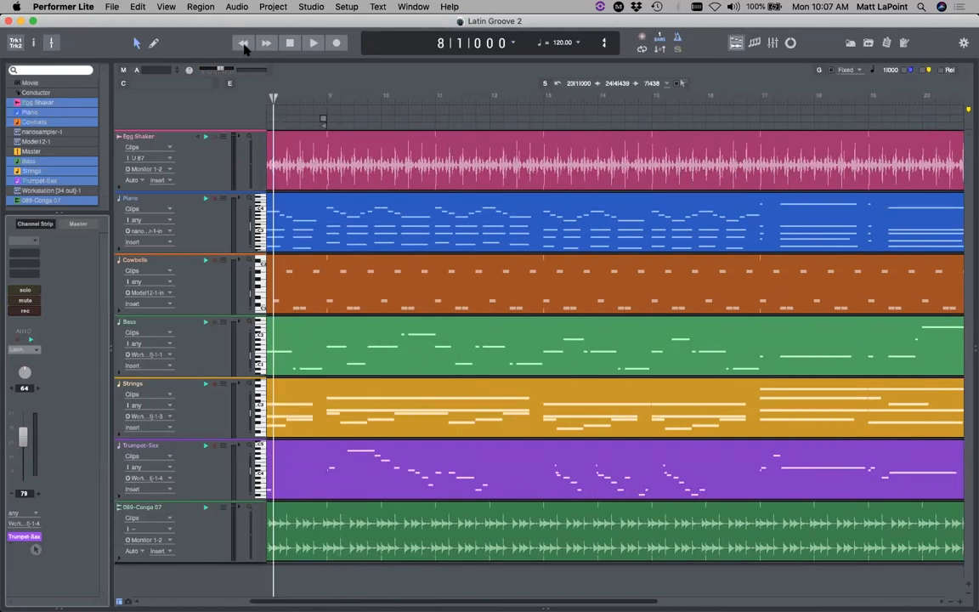
pyautogui.click(244, 46)
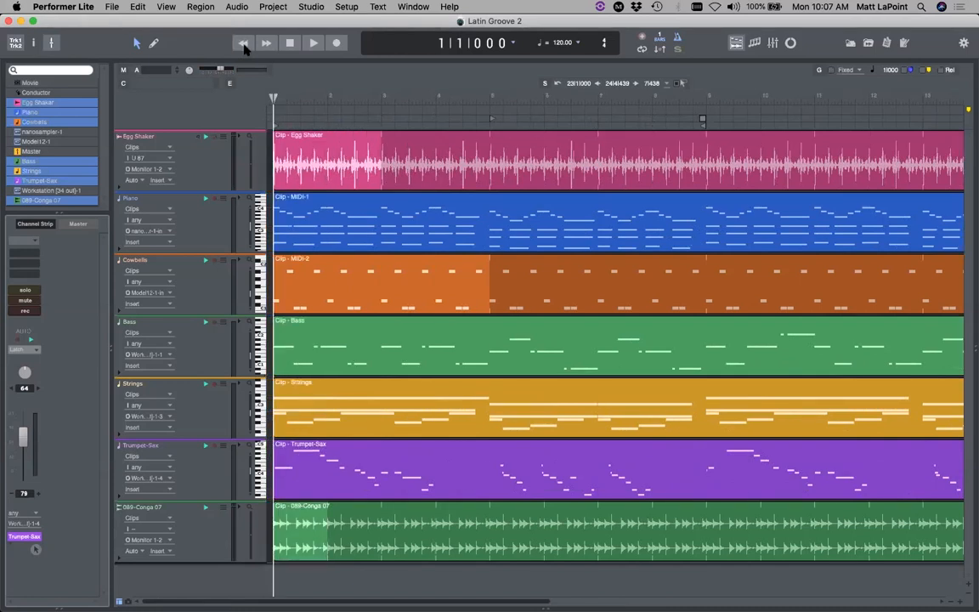
pyautogui.click(244, 46)
pyautogui.press('super+Left')
pyautogui.press('super+Left')
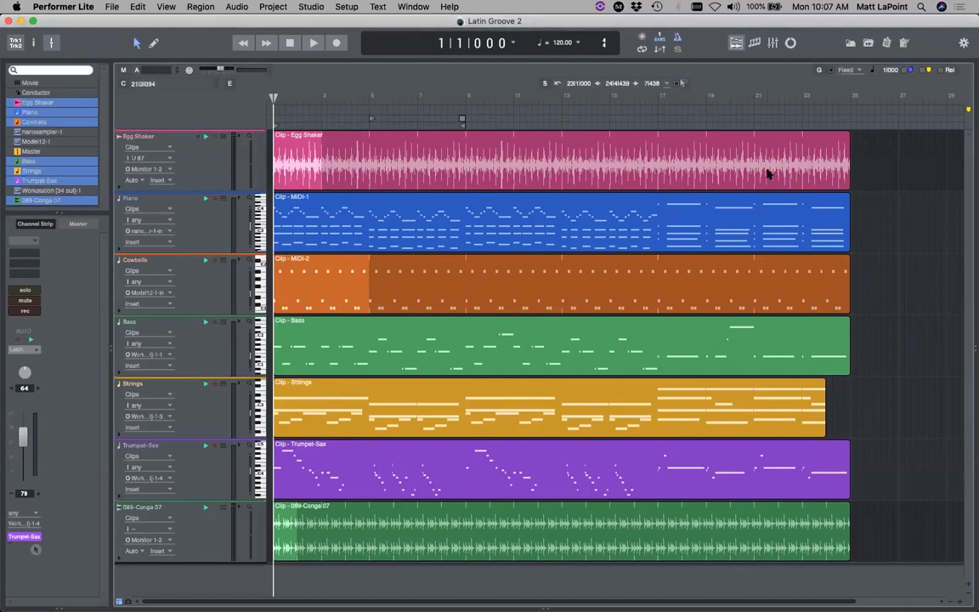
# Step: Play the arrangement from bar 21 until just past its end
pyautogui.press('KP_Equal')
pyautogui.write('21')
pyautogui.press('Return')
pyautogui.press('space')
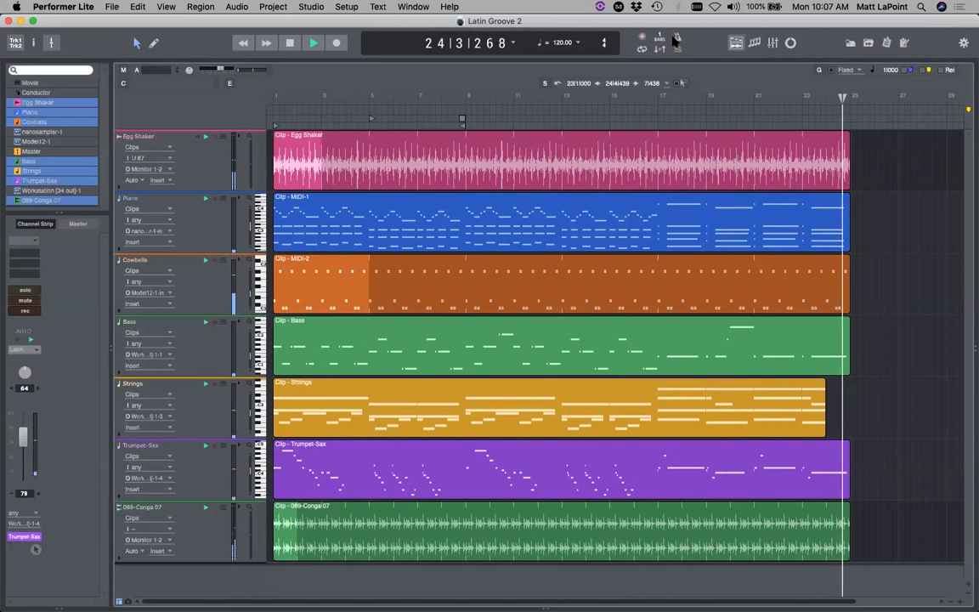
pyautogui.press('space')
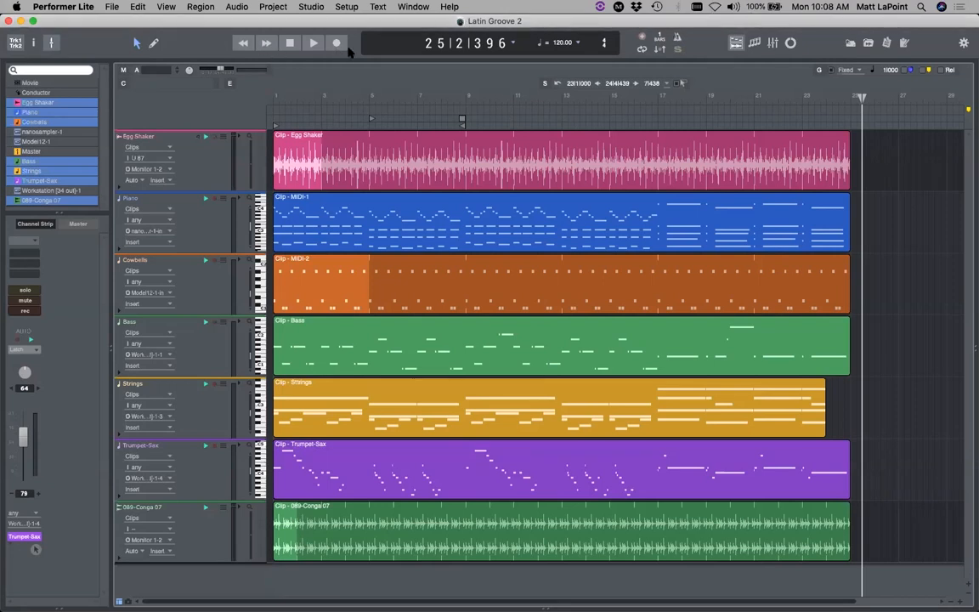
# Step: In the mixing board, make Master the last strip, directly preceded by Model12-1, Workstation and nanosampler-1
pyautogui.click(772, 44)
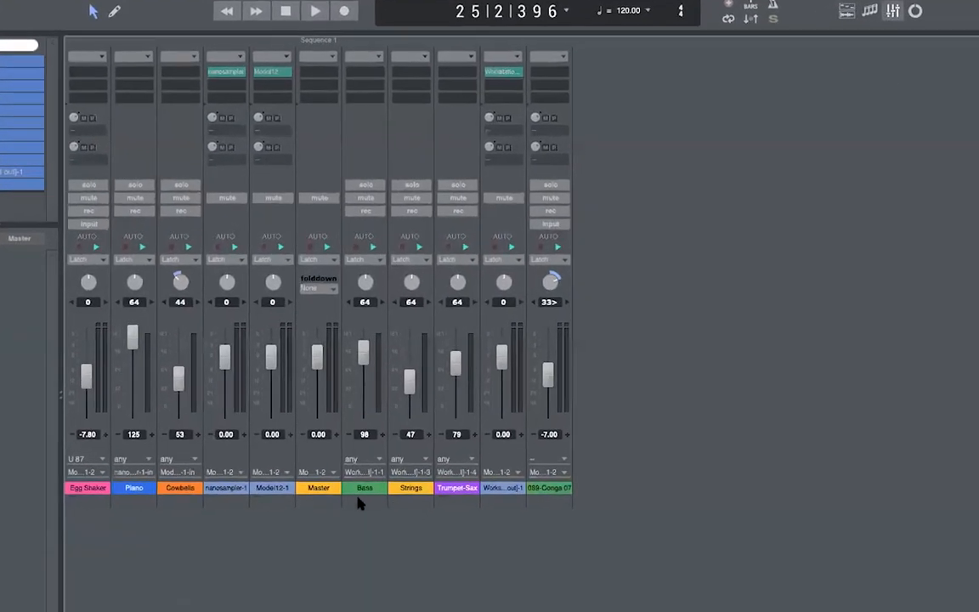
pyautogui.moveTo(320, 490); pyautogui.dragTo(563, 494)
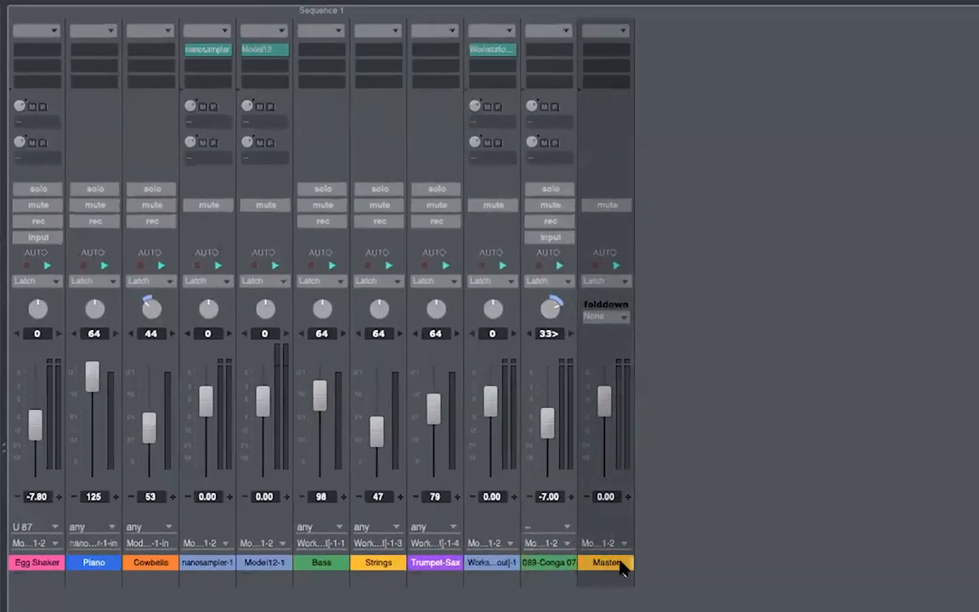
pyautogui.moveTo(207, 562); pyautogui.dragTo(507, 571)
pyautogui.moveTo(432, 564); pyautogui.dragTo(490, 573)
pyautogui.moveTo(212, 564); pyautogui.dragTo(431, 572)
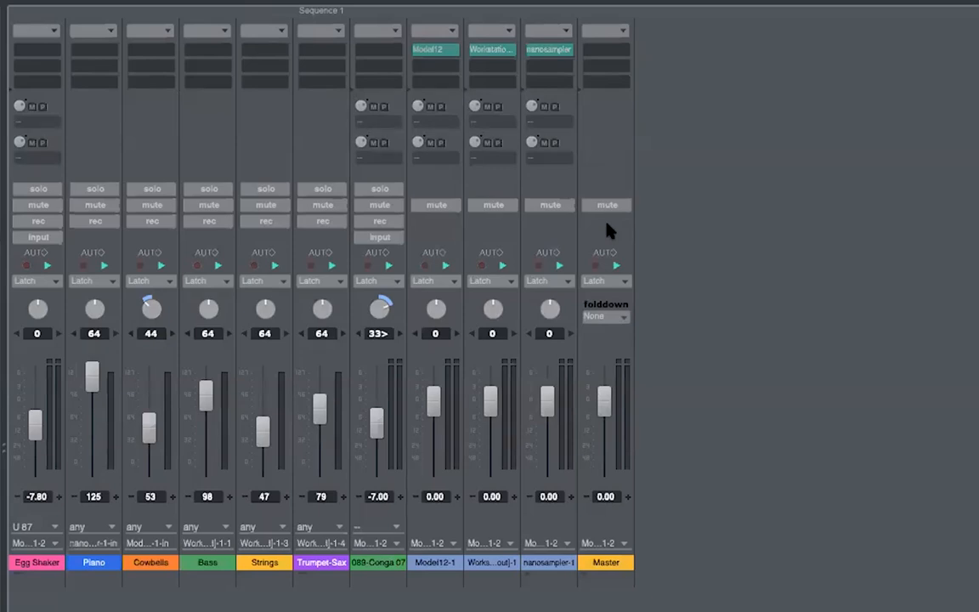
# Step: Load the Mastering insert preset 24 bit Master Multi Comp on the Master track
pyautogui.click(625, 34)
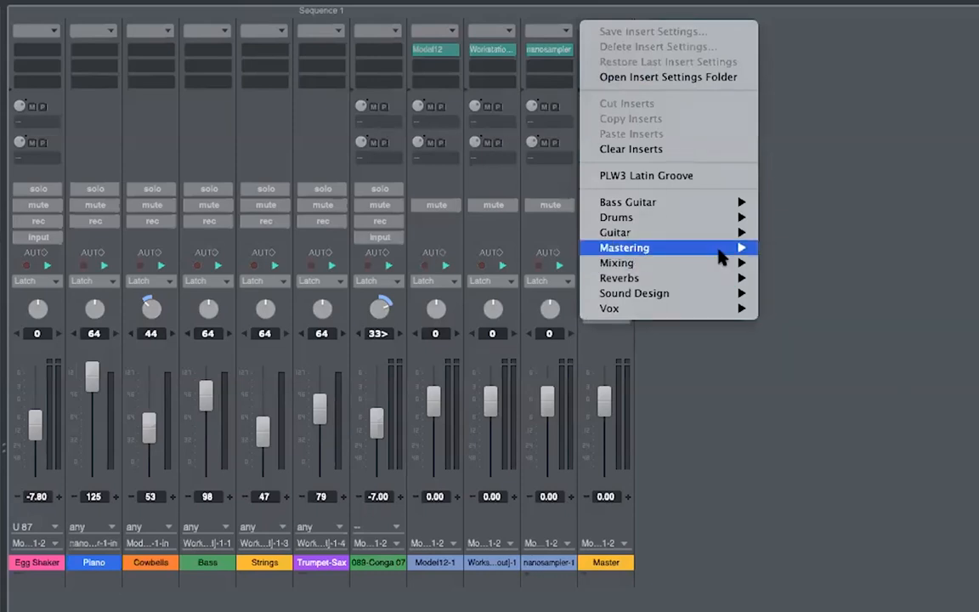
pyautogui.moveTo(721, 255)
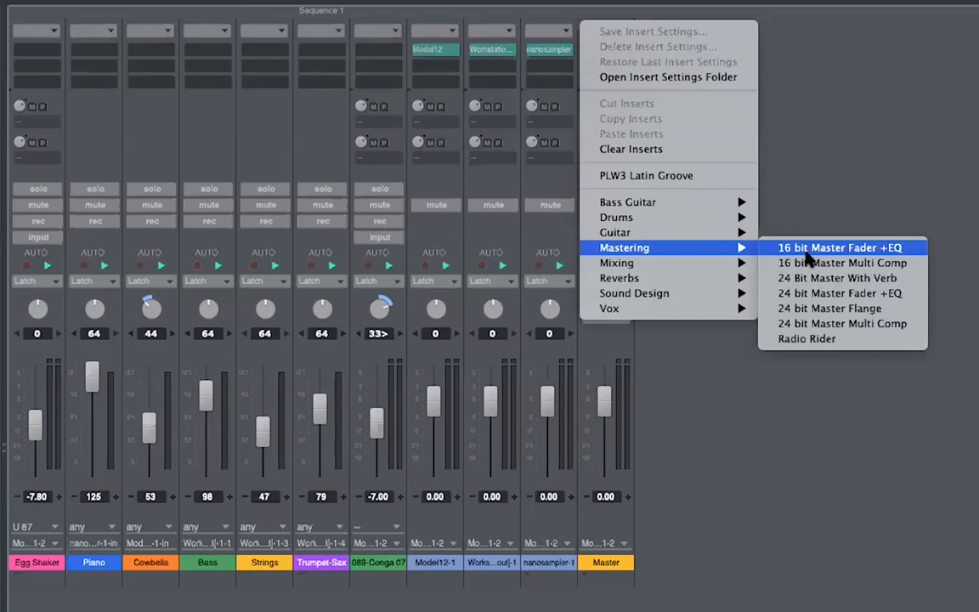
pyautogui.click(866, 325)
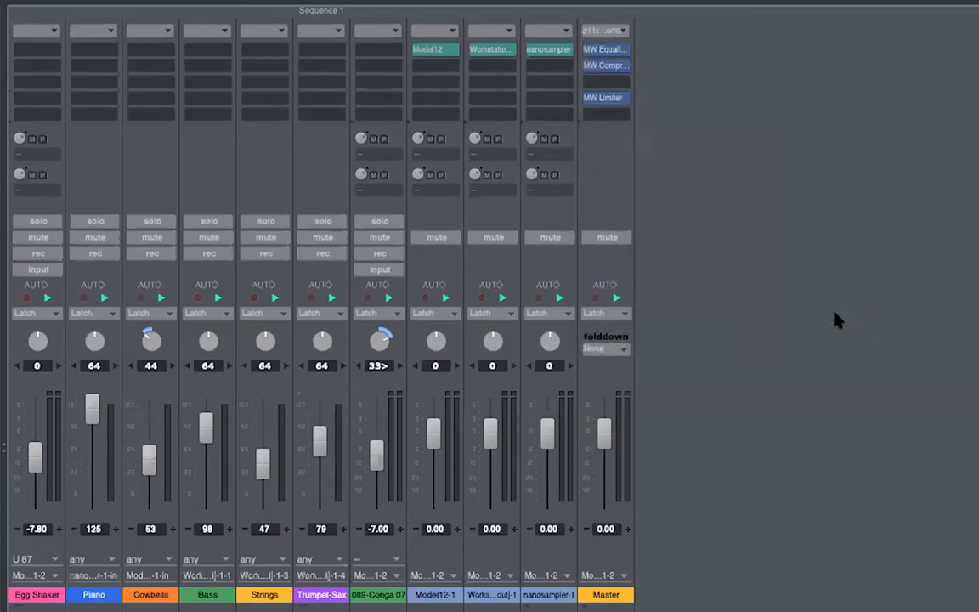
# Step: In the Master's MW Equalizer, slightly lower the HF gain, set the MF gain to -1.00 dB and close the effect
pyautogui.doubleClick(603, 49)
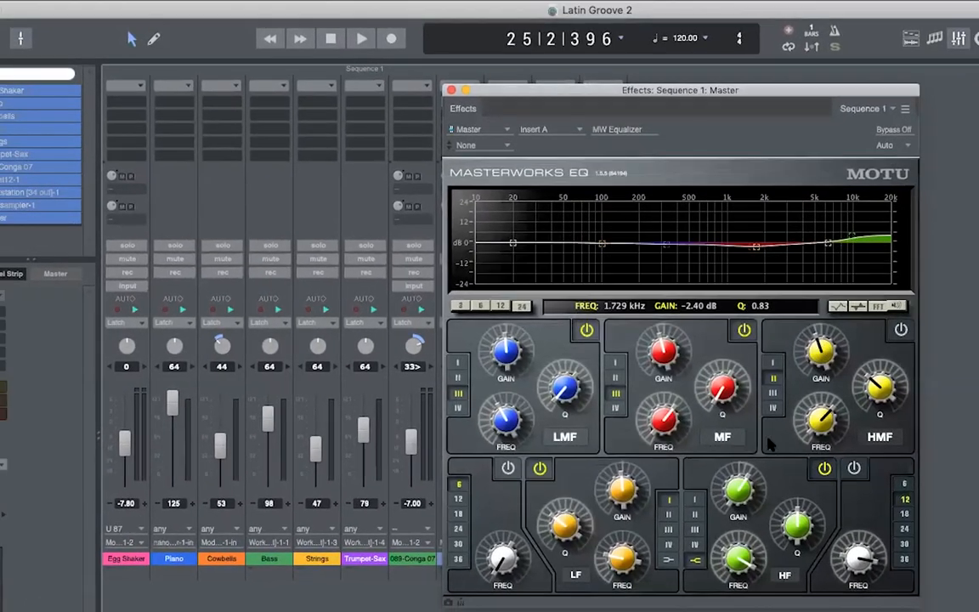
pyautogui.moveTo(741, 490); pyautogui.dragTo(740, 499)
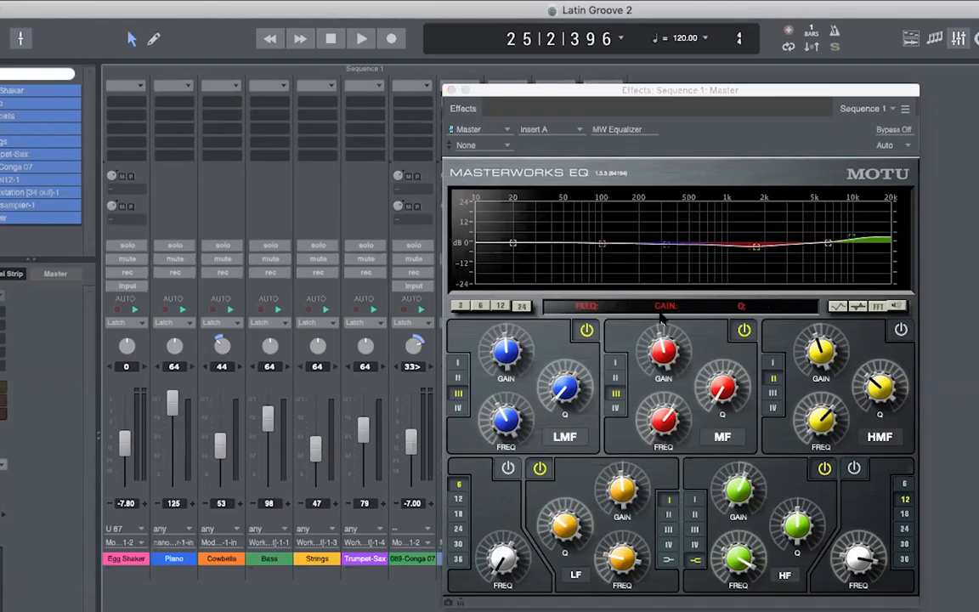
pyautogui.moveTo(664, 350); pyautogui.dragTo(664, 342)
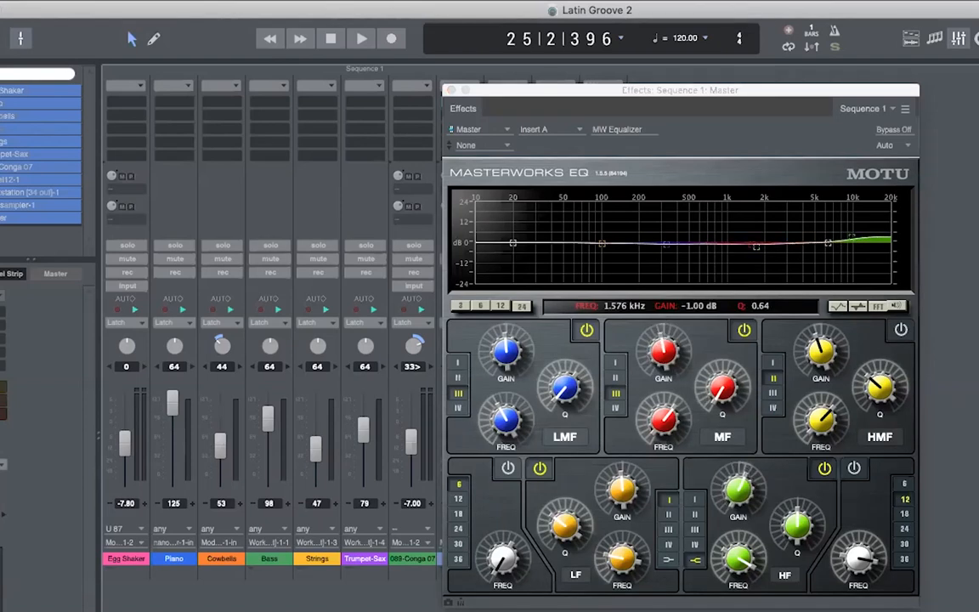
pyautogui.click(451, 90)
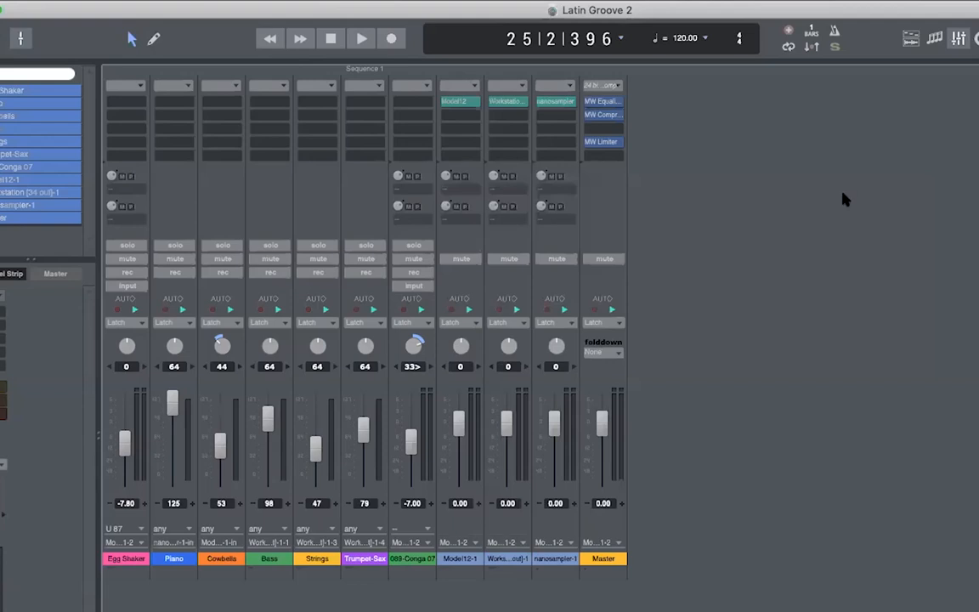
pyautogui.click(595, 84)
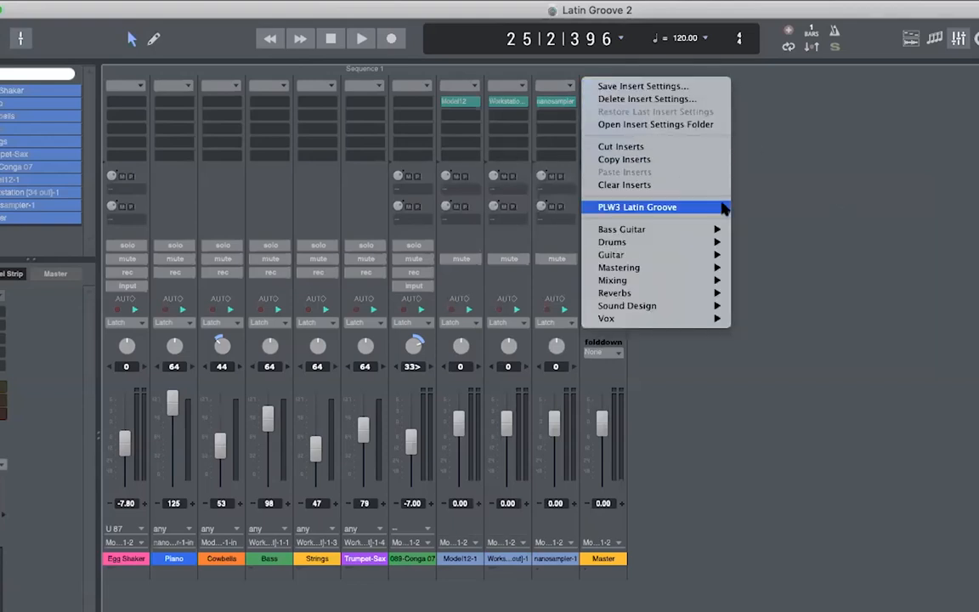
pyautogui.moveTo(702, 254)
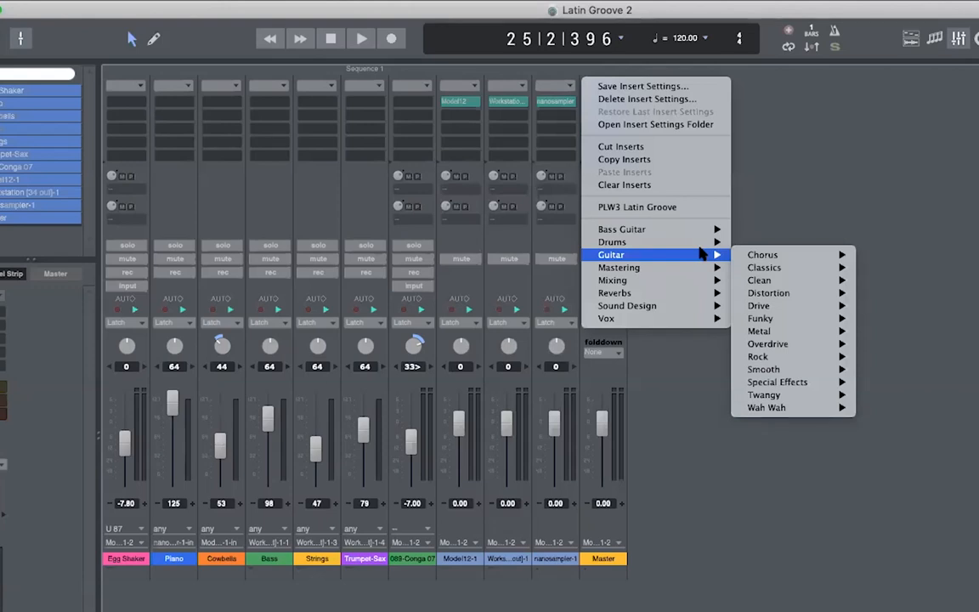
pyautogui.click(761, 174)
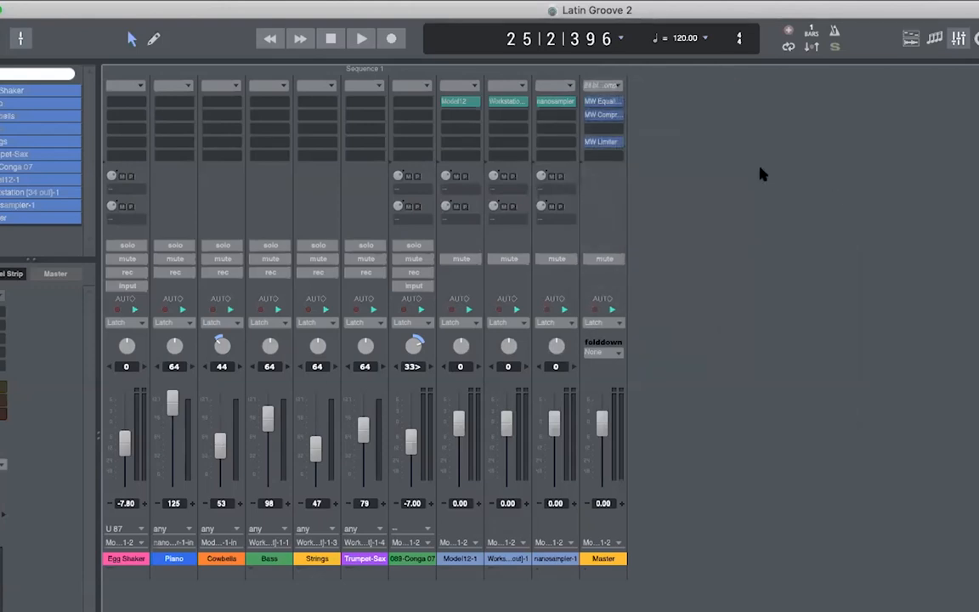
# Step: In the Master's MW Compressor, audition the mix from bar 10 with the low band soloed and with all bands active, and close it
pyautogui.doubleClick(610, 115)
pyautogui.moveTo(645, 91); pyautogui.dragTo(654, 120)
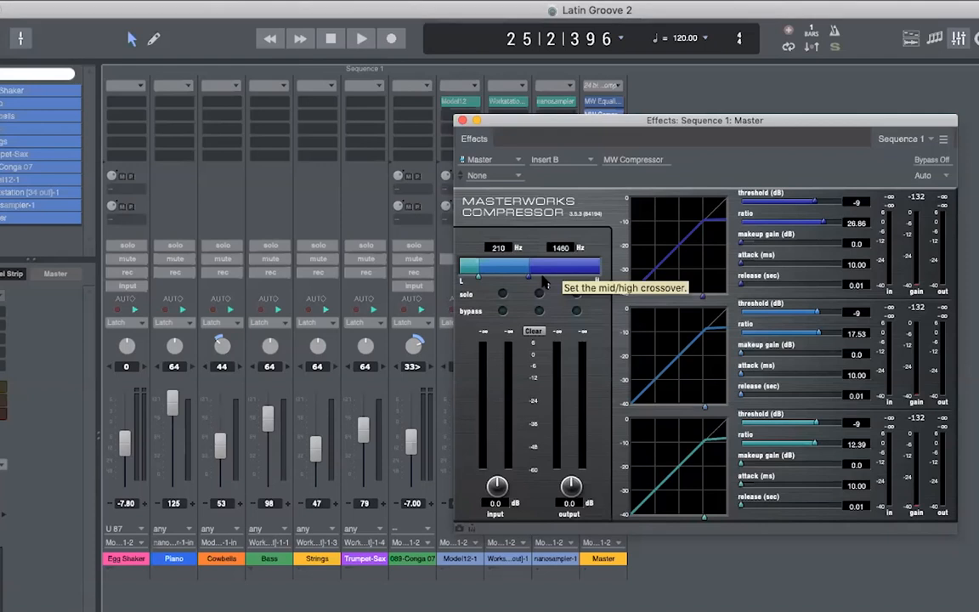
pyautogui.click(503, 294)
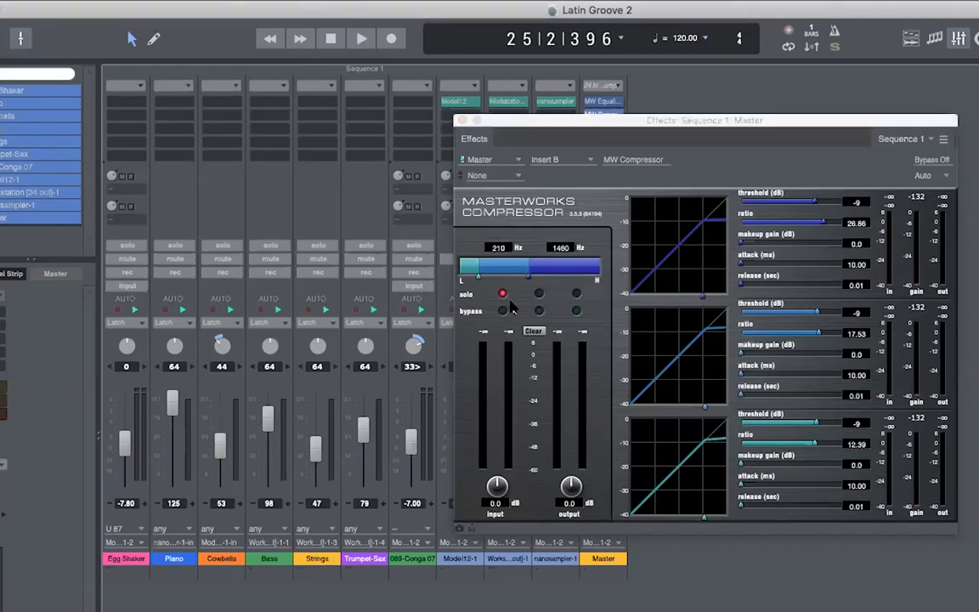
pyautogui.write('10')
pyautogui.press('Return')
pyautogui.press('space')
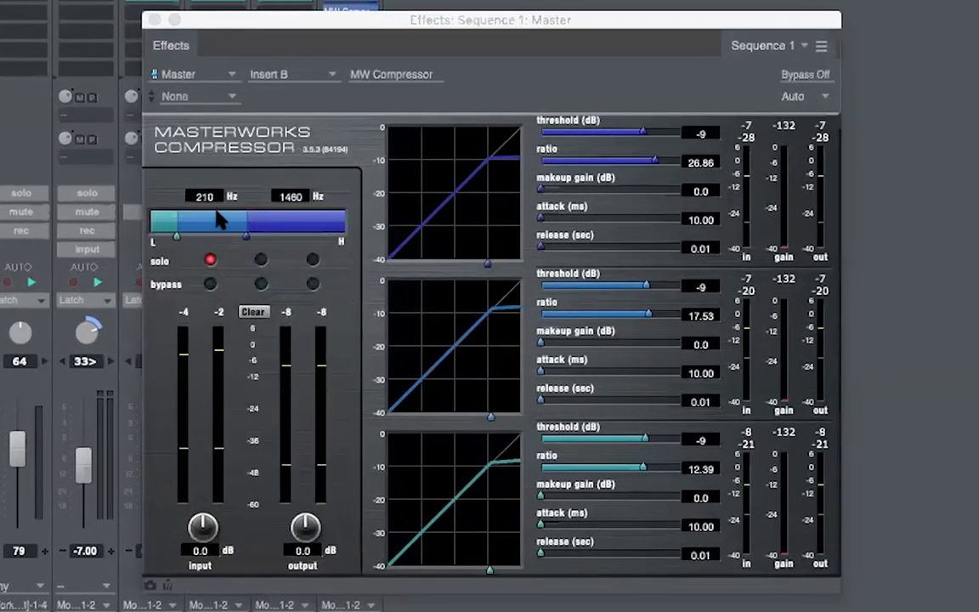
pyautogui.click(211, 259)
pyautogui.press('space')
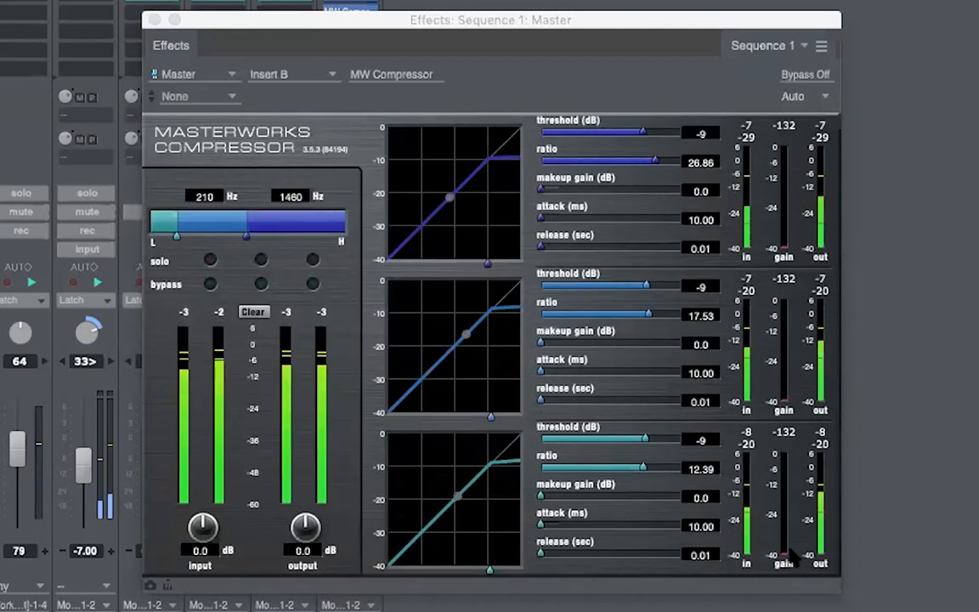
pyautogui.press('space')
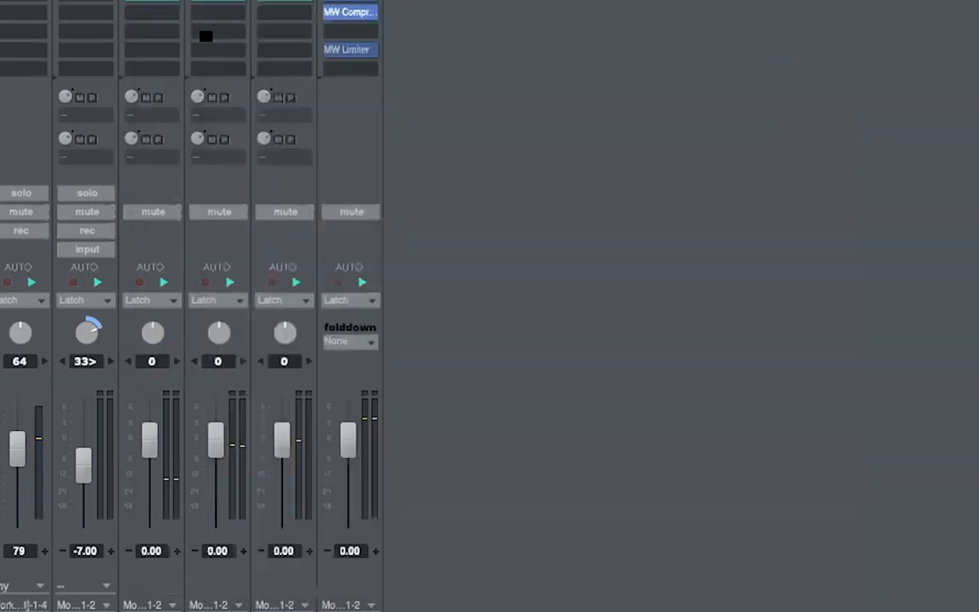
pyautogui.click(154, 20)
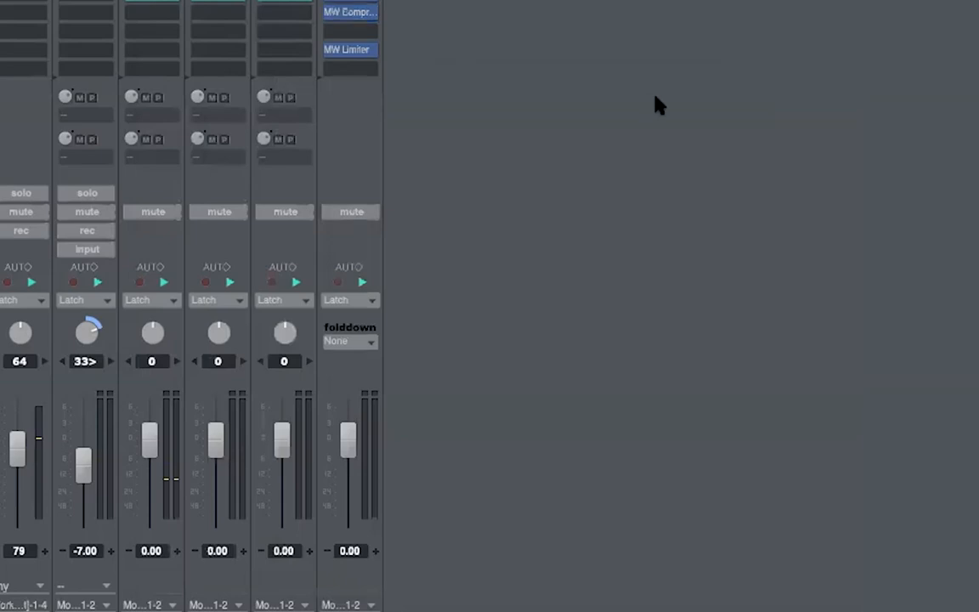
# Step: Review the settings of the Master's MW Limiter and close it
pyautogui.doubleClick(357, 49)
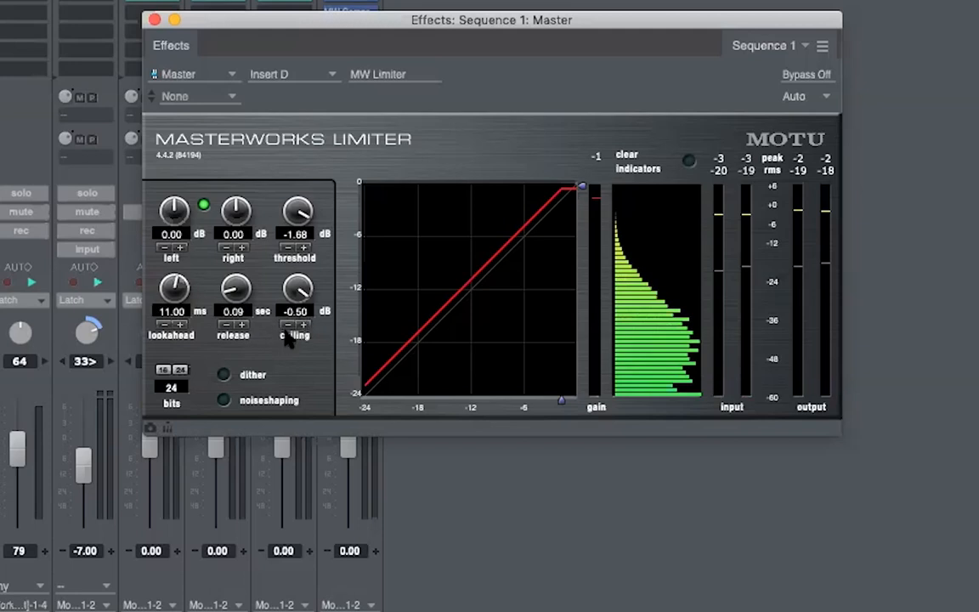
pyautogui.click(155, 20)
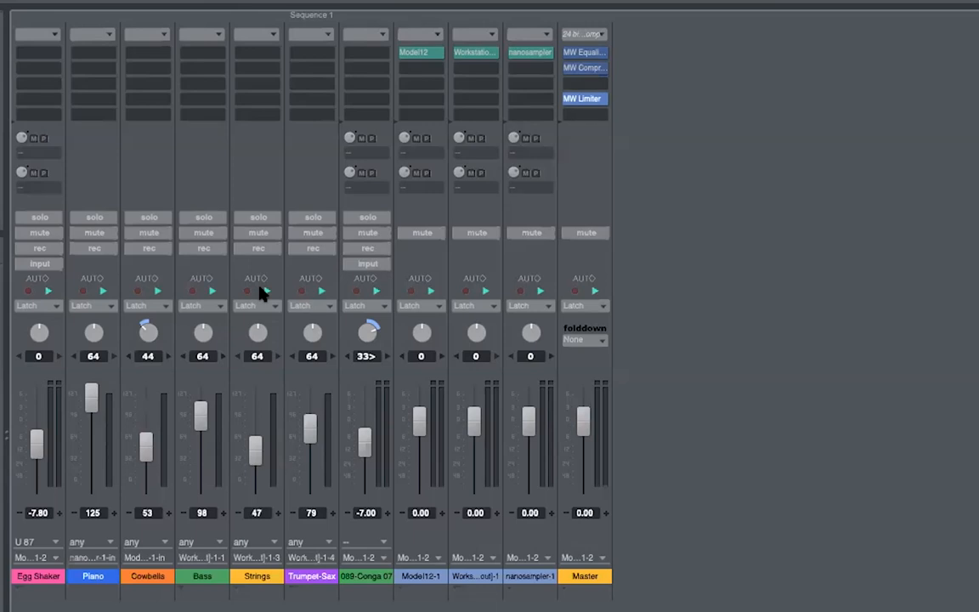
# Step: While playing the mix, set the Egg Shaker fader to -11.5, Trumpet-Sax to 76 and Master to -0.40
pyautogui.press('space')
pyautogui.moveTo(577, 426); pyautogui.dragTo(583, 444)
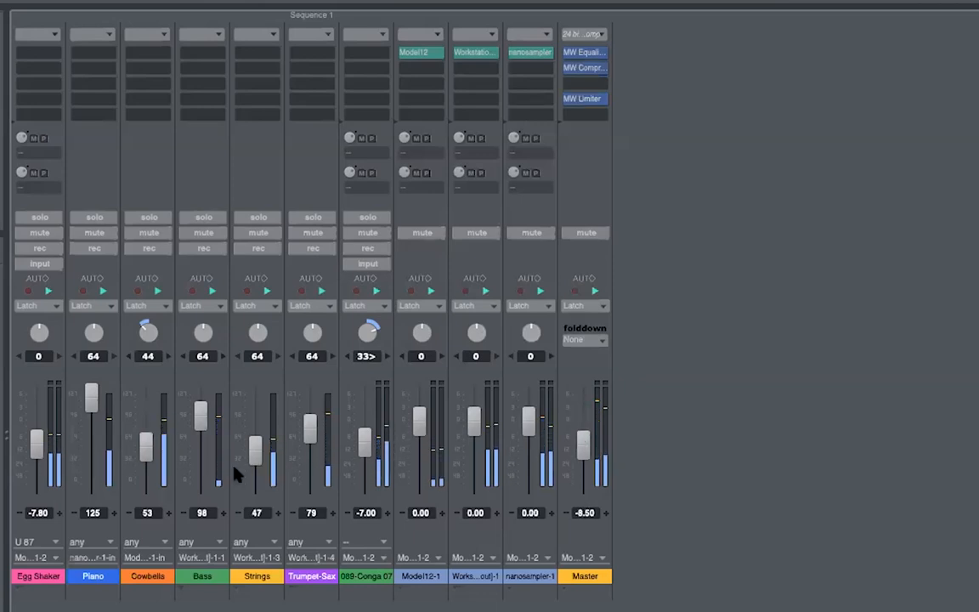
pyautogui.moveTo(37, 454); pyautogui.dragTo(40, 466)
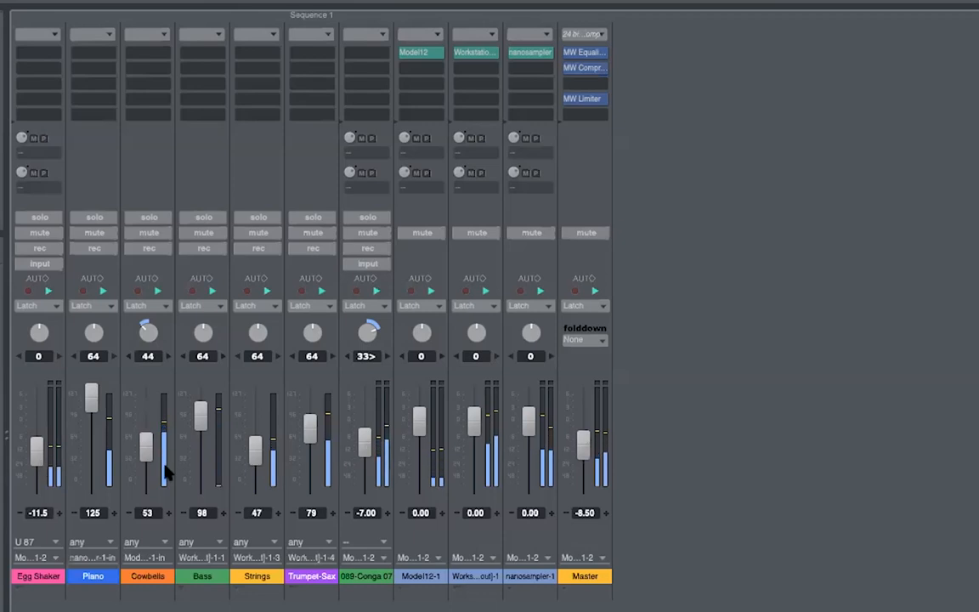
pyautogui.moveTo(303, 430); pyautogui.dragTo(311, 439)
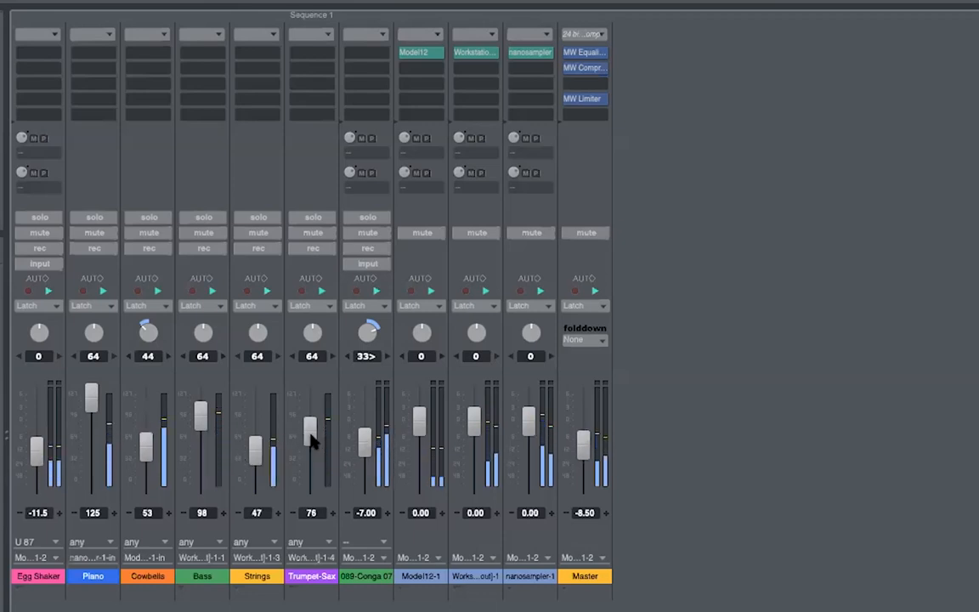
pyautogui.scroll(5, 584, 443)
pyautogui.scroll(4, 586, 435)
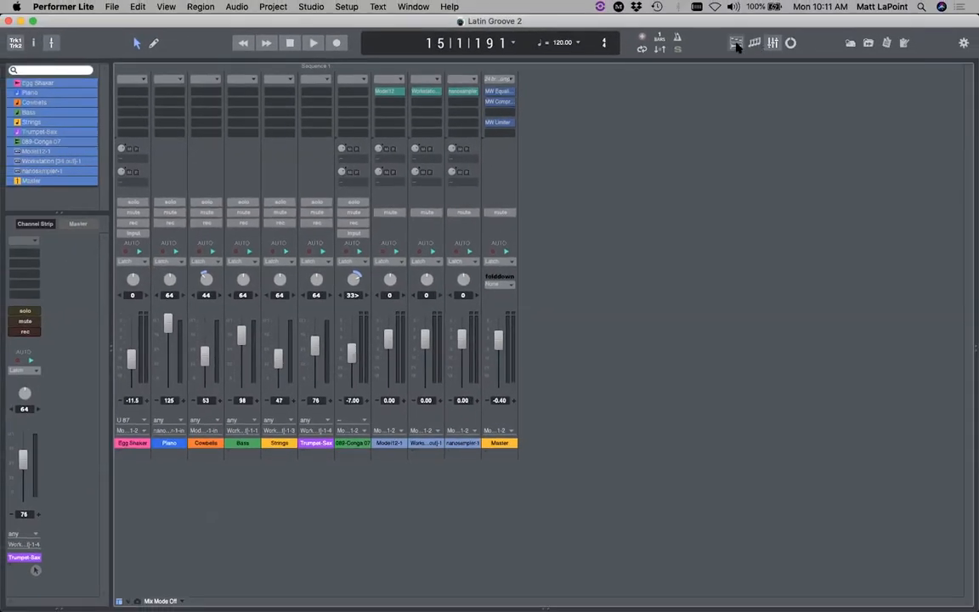
# Step: Show the track arrangement and return to the sequence start
pyautogui.click(736, 42)
pyautogui.click(242, 42)
pyautogui.moveTo(242, 45); pyautogui.dragTo(241, 45)
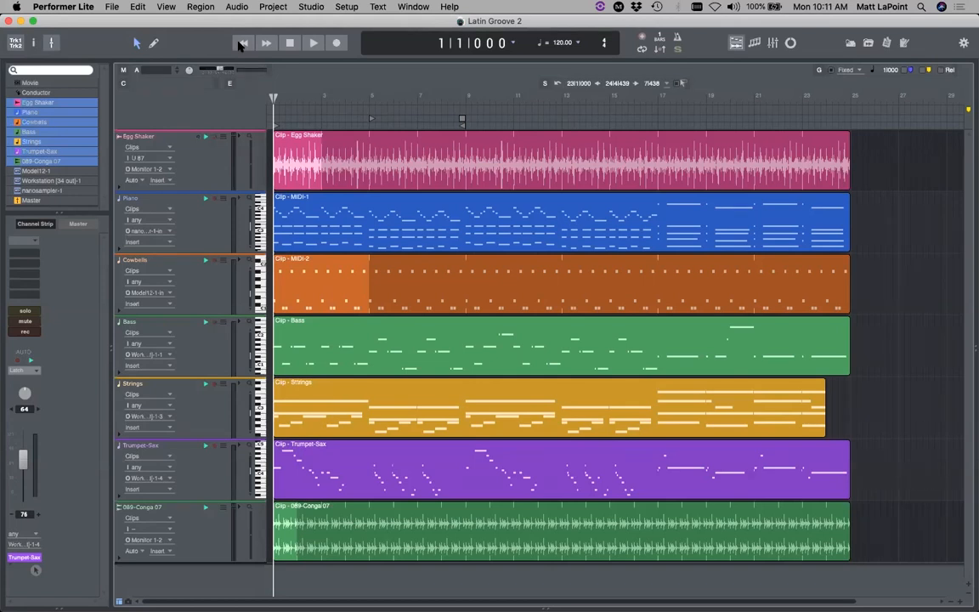
# Step: Shift all clips on every track together so that the arrangement starts at bar 9, and save the project
pyautogui.click(890, 265)
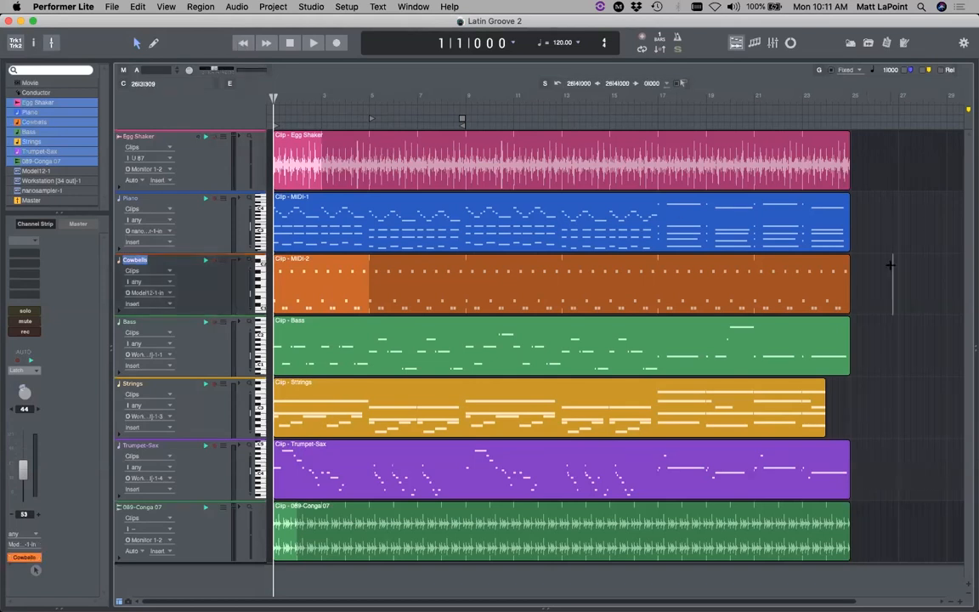
pyautogui.press('super+a')
pyautogui.press('Right')
pyautogui.press('Right')
pyautogui.press('Right')
pyautogui.press('Right')
pyautogui.press('Right')
pyautogui.press('Right')
pyautogui.press('Right')
pyautogui.press('Right')
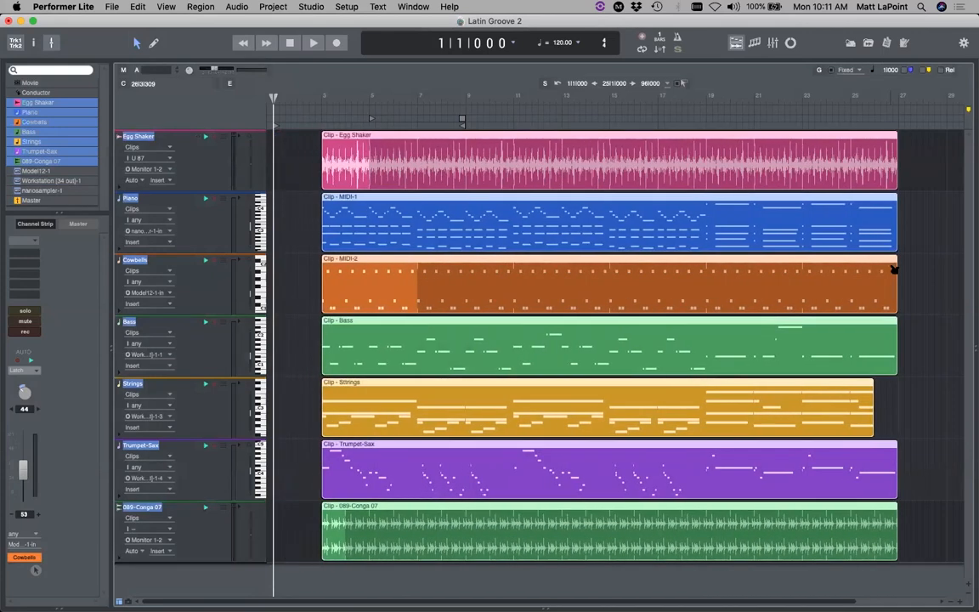
pyautogui.press('Right')
pyautogui.press('Right')
pyautogui.press('Right')
pyautogui.press('Right')
pyautogui.press('Right')
pyautogui.press('Right')
pyautogui.press('Right')
pyautogui.press('Right')
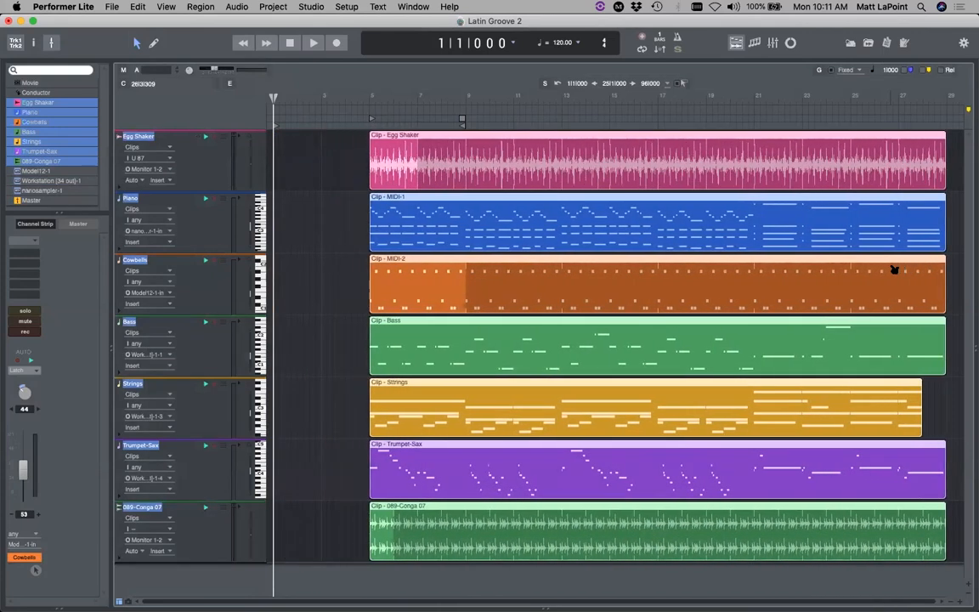
pyautogui.press('Right')
pyautogui.press('Right')
pyautogui.press('Right')
pyautogui.press('Right')
pyautogui.press('Right')
pyautogui.press('Right')
pyautogui.press('Right')
pyautogui.press('Right')
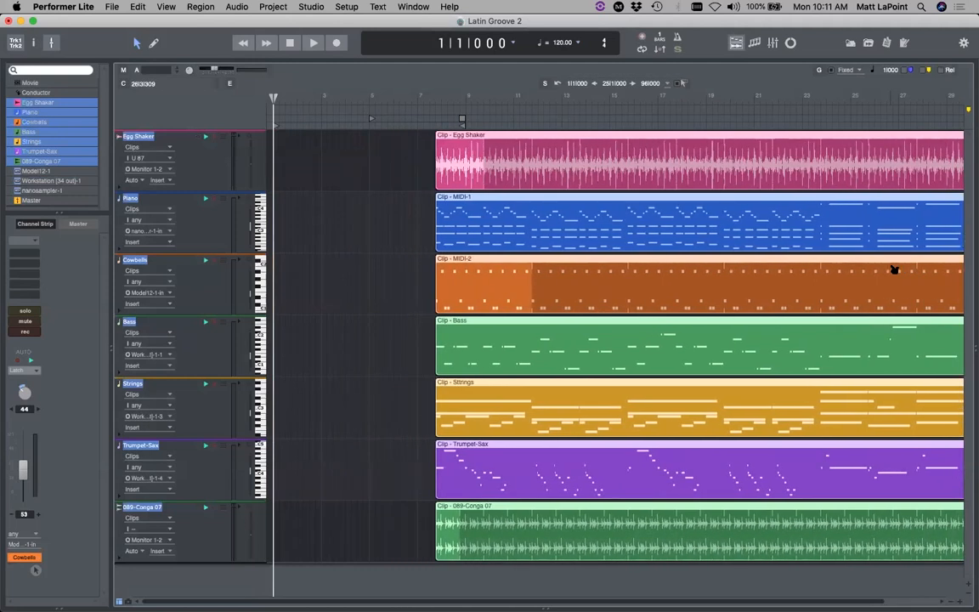
pyautogui.press('Right')
pyautogui.press('Right')
pyautogui.press('Right')
pyautogui.press('Right')
pyautogui.press('Right')
pyautogui.press('super+s')
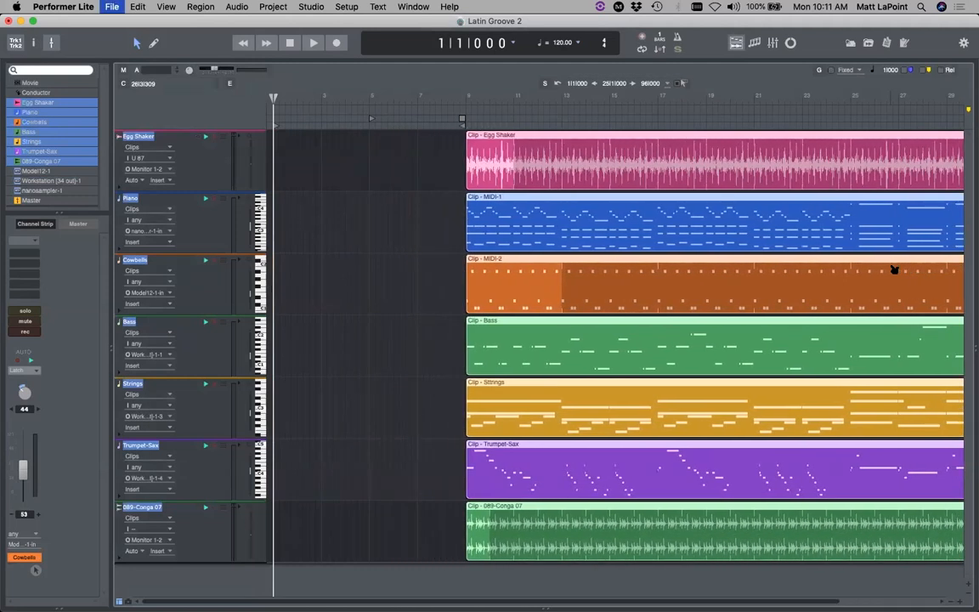
# Step: Copy the Piano part from bar 9 to bar 17 to the sequence start and play the first bars of it
pyautogui.click(424, 233)
pyautogui.moveTo(461, 221); pyautogui.dragTo(656, 223)
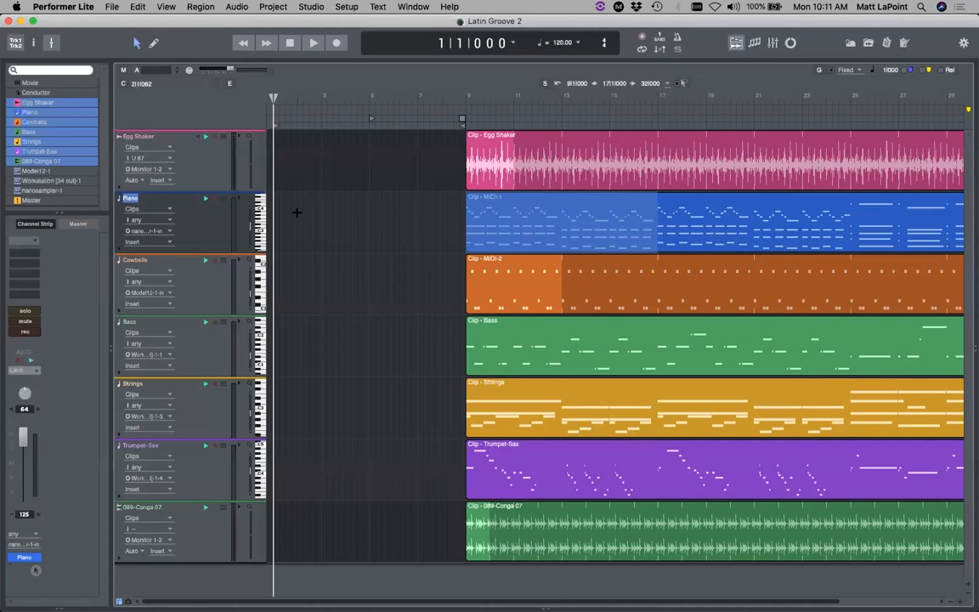
pyautogui.click(297, 213)
pyautogui.press('super+v')
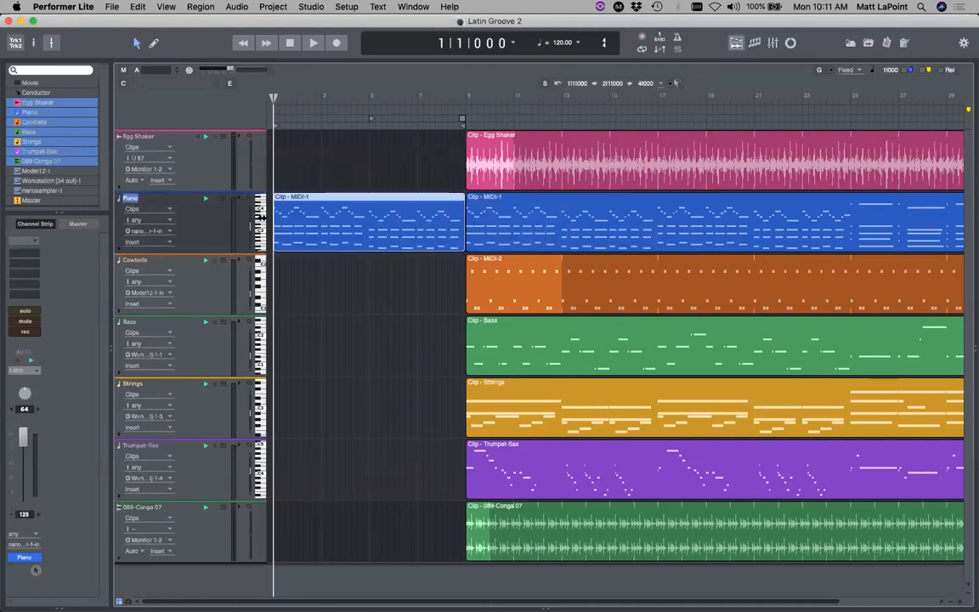
pyautogui.press('space')
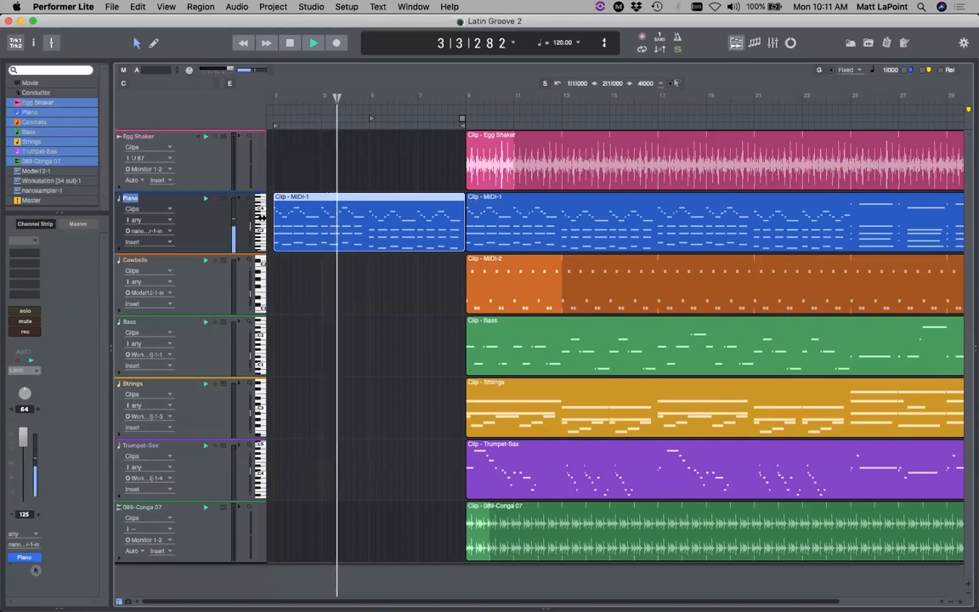
pyautogui.press('space')
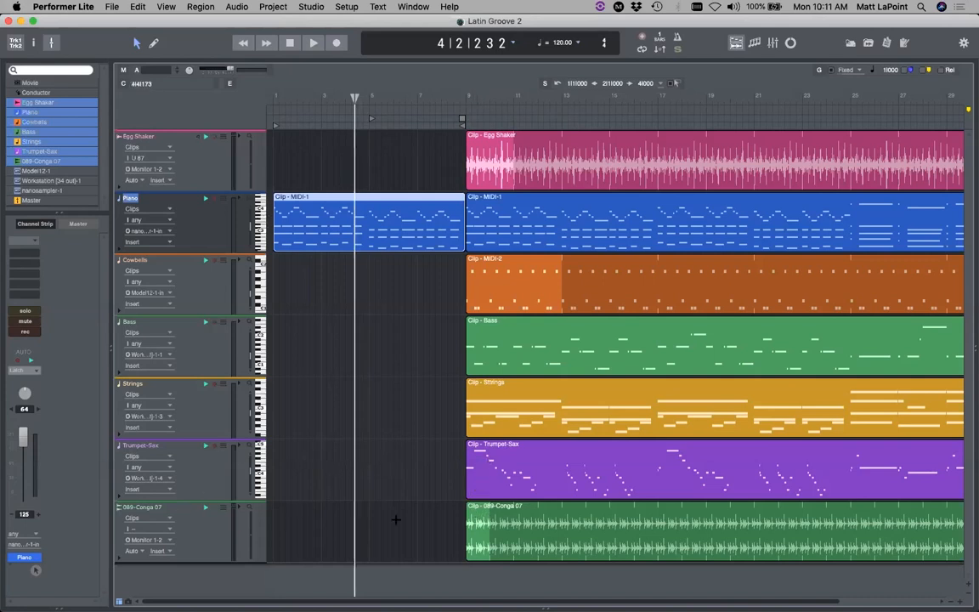
# Step: Extend the 089-Conga 07 clip's start back to about beat 4 of bar 3, save the project, and extend the Cowbells clip's start back to bar 5
pyautogui.moveTo(466, 527); pyautogui.dragTo(544, 523)
pyautogui.click(470, 523)
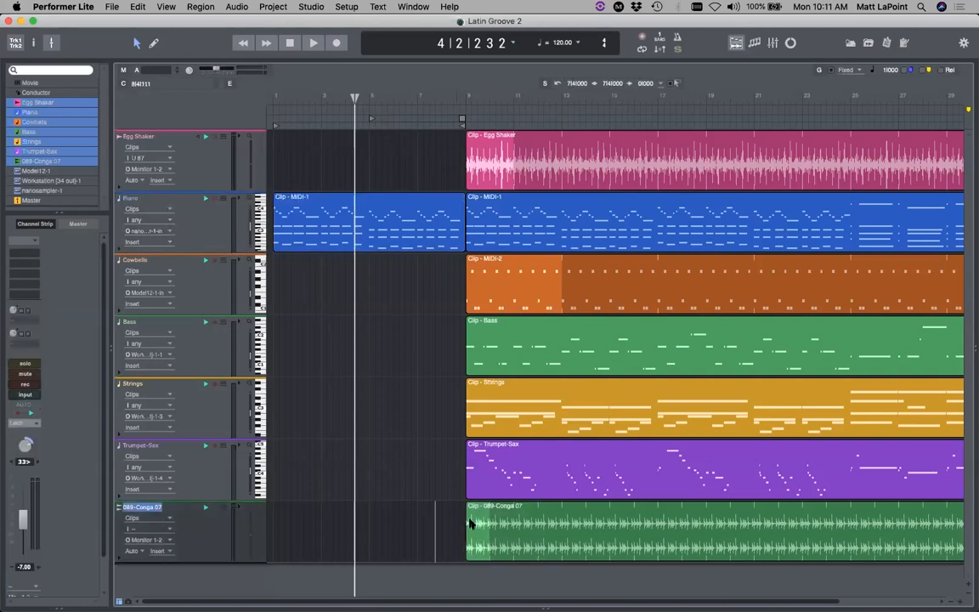
pyautogui.moveTo(468, 522); pyautogui.dragTo(337, 519)
pyautogui.click(317, 524)
pyautogui.press('super+s')
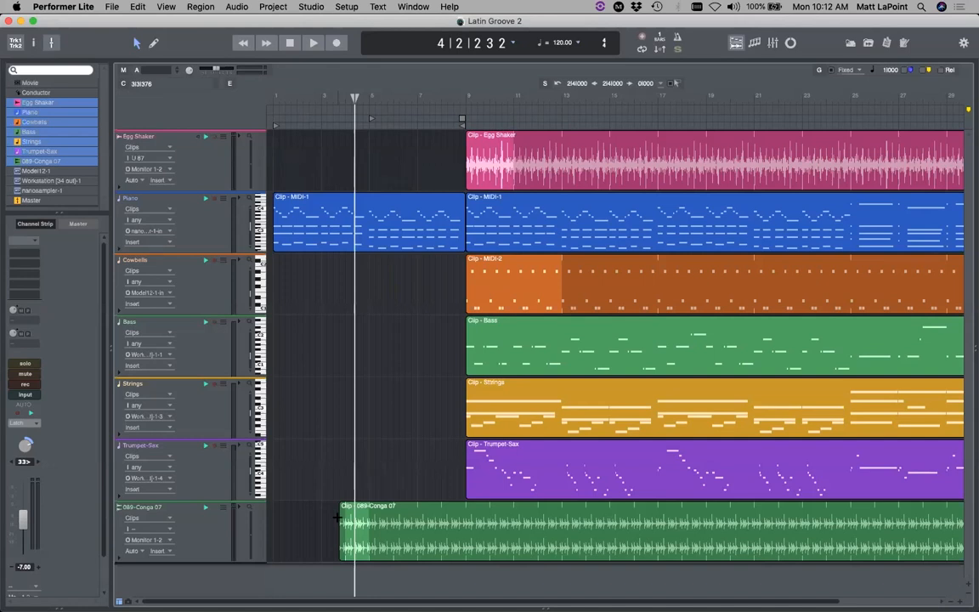
pyautogui.moveTo(465, 273); pyautogui.dragTo(370, 282)
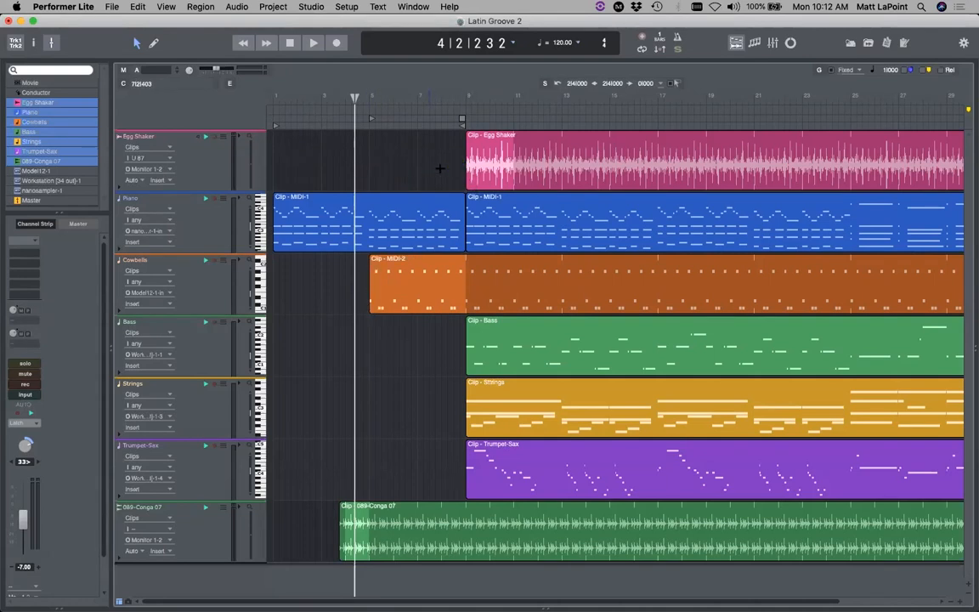
# Step: Extend the Egg Shaker clip's start back to bar 7, save the project, and play the intro from the sequence start
pyautogui.moveTo(466, 157); pyautogui.dragTo(420, 168)
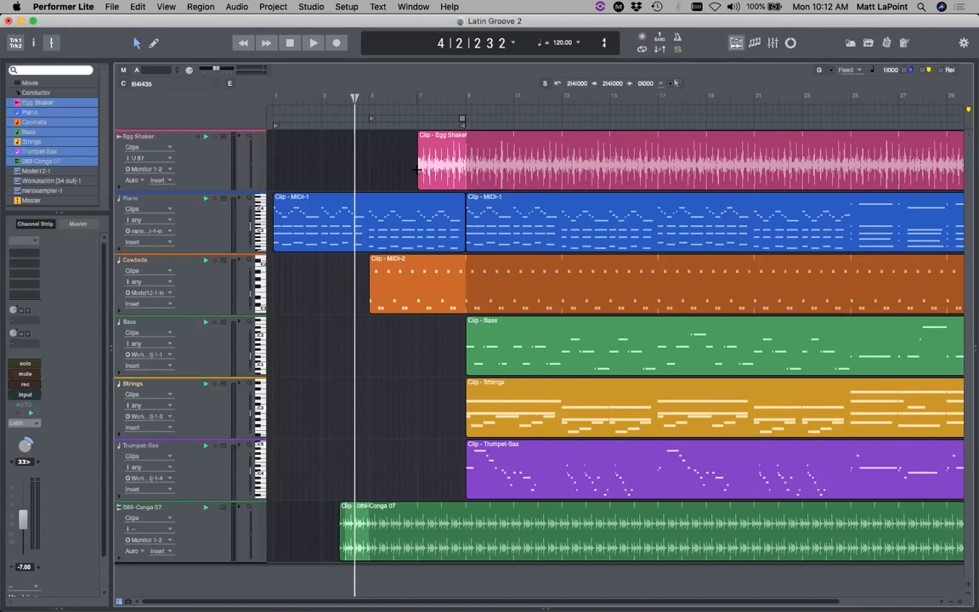
pyautogui.press('super+s')
pyautogui.click(244, 42)
pyautogui.press('space')
pyautogui.press('super+s')
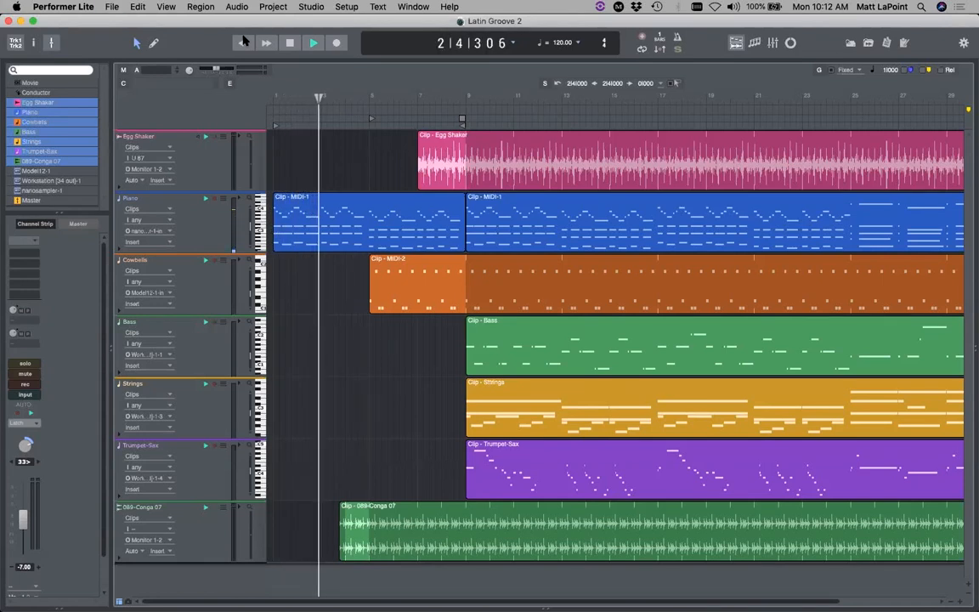
pyautogui.press('space')
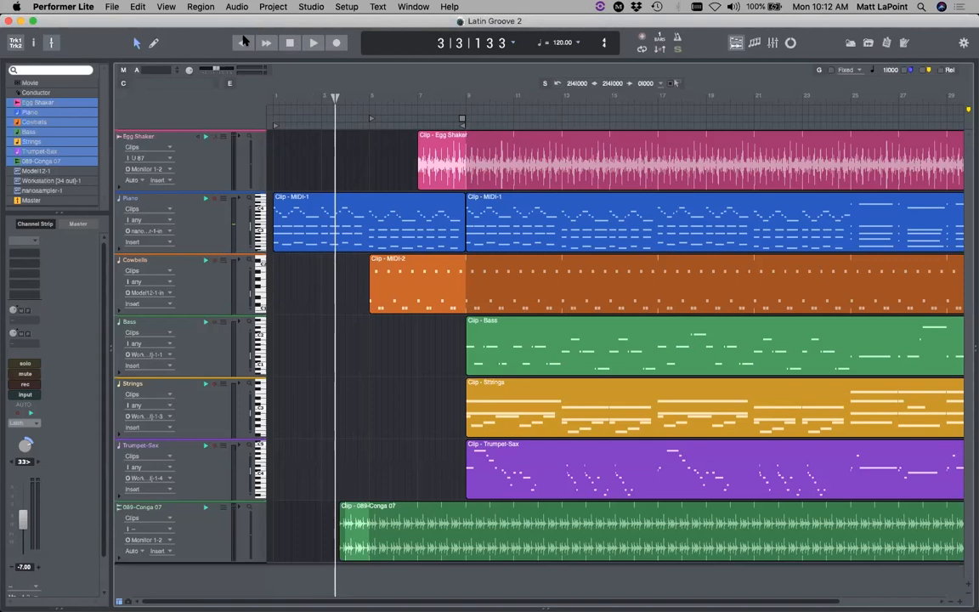
# Step: Extend the 089-Conga 07 clip's start back to bar 3 and play the intro from the sequence start
pyautogui.press('super+Right')
pyautogui.press('super+Right')
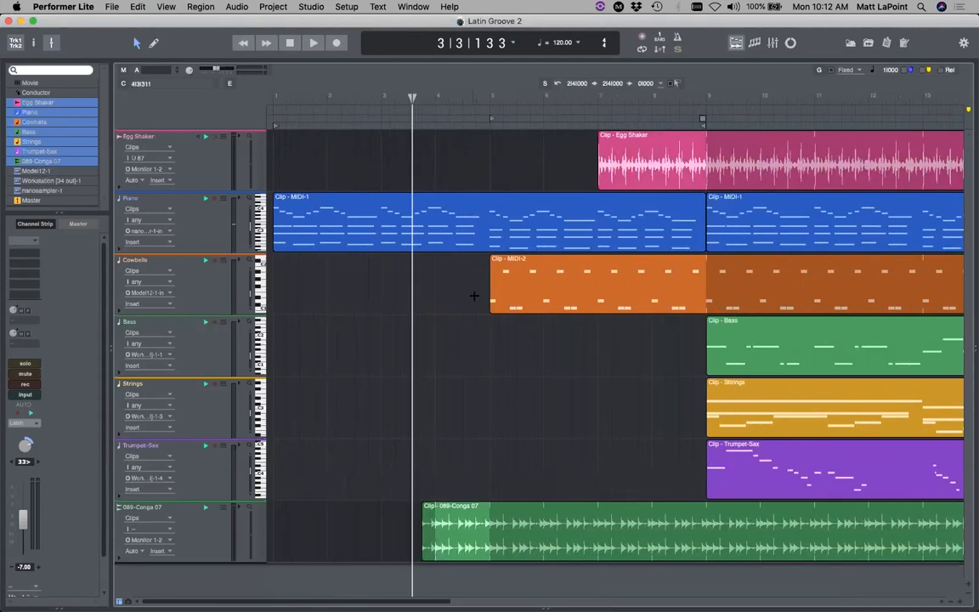
pyautogui.moveTo(421, 529); pyautogui.dragTo(379, 531)
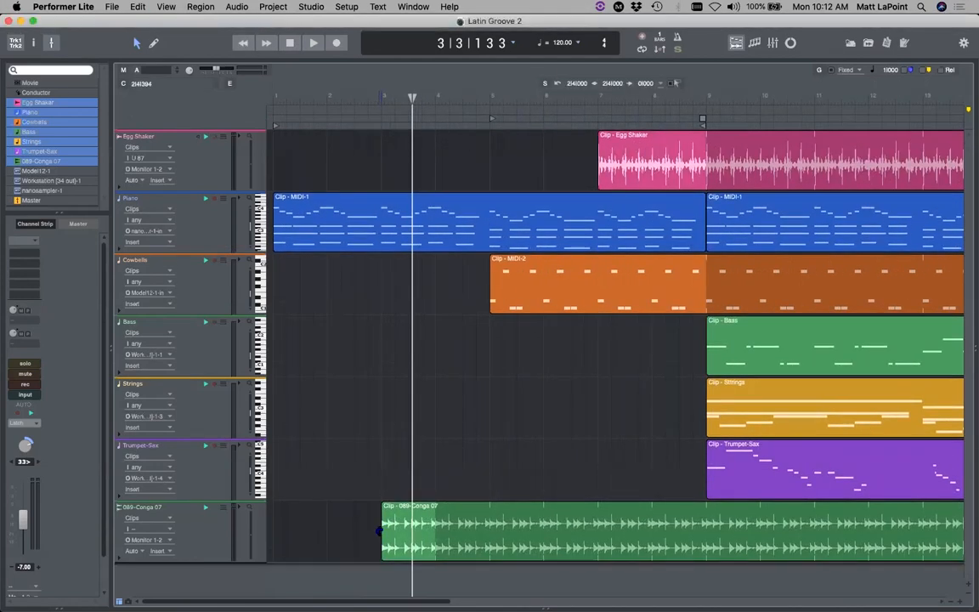
pyautogui.press('Return')
pyautogui.press('space')
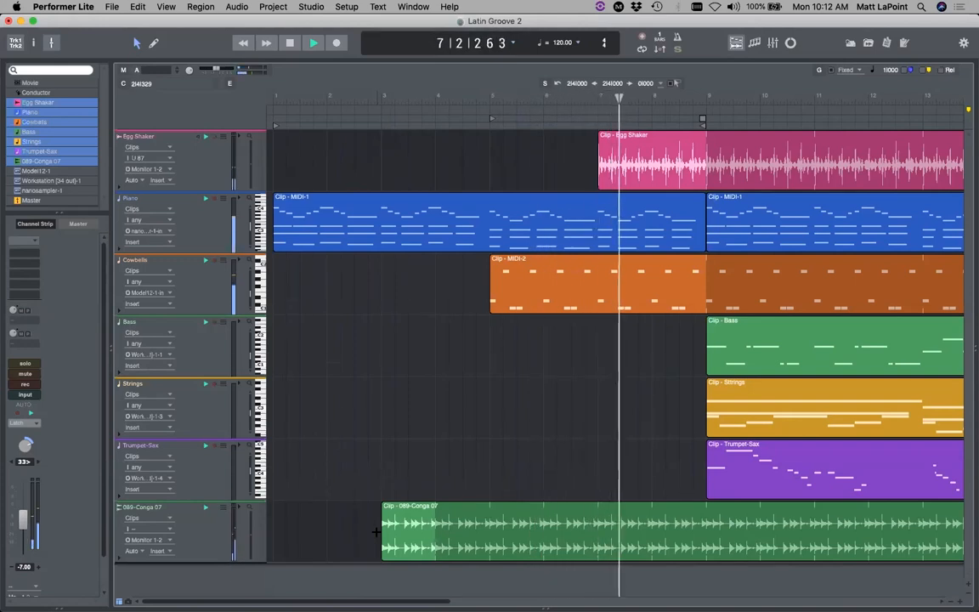
pyautogui.press('space')
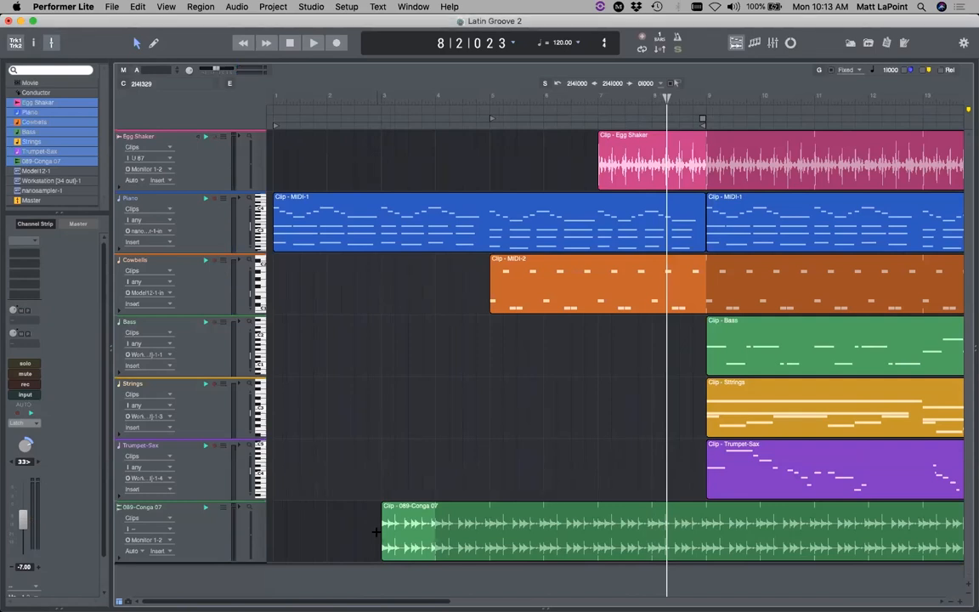
# Step: Delete the material on all tracks from beat 2 of bar 8 to bar 9, saving the project before the cut
pyautogui.press('e')
pyautogui.press('e')
pyautogui.press('e')
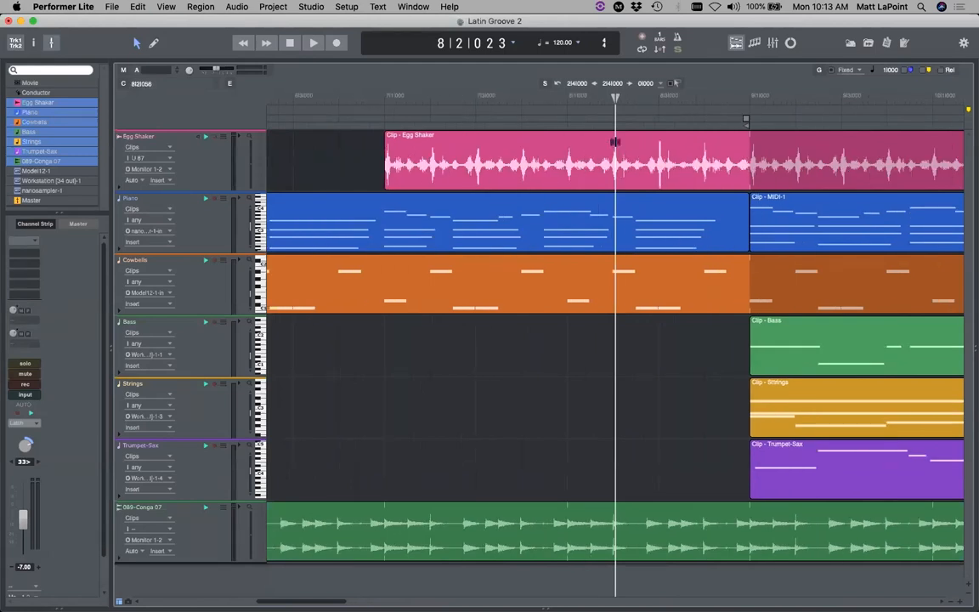
pyautogui.press('super+Right')
pyautogui.press('super+Right')
pyautogui.press('super+Left')
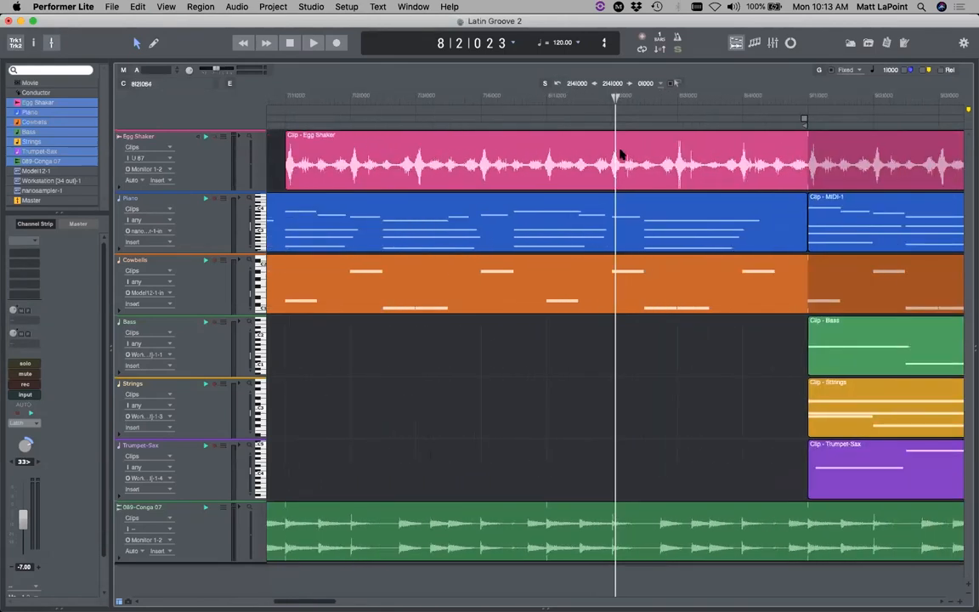
pyautogui.click(636, 367)
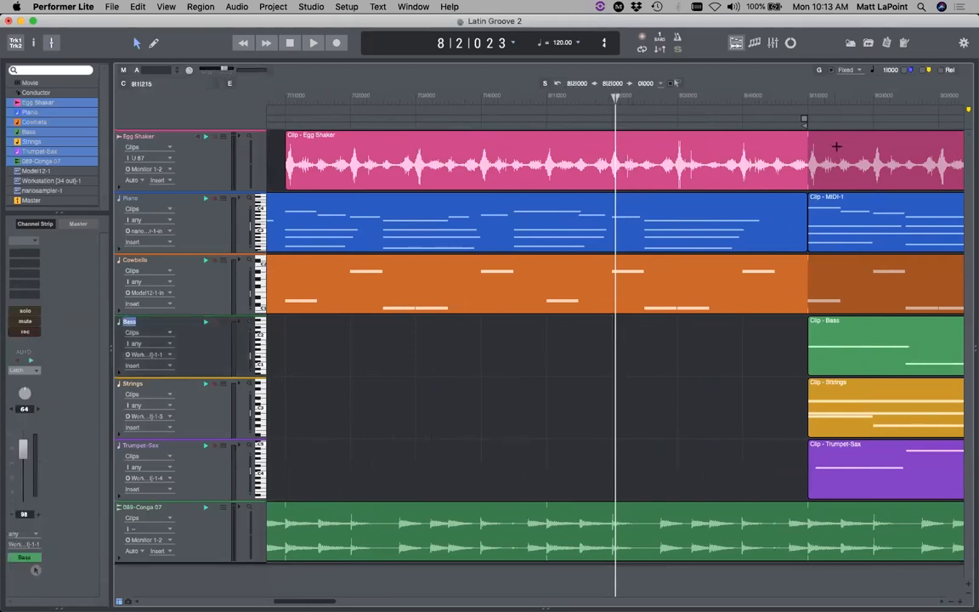
pyautogui.moveTo(780, 278); pyautogui.dragTo(609, 522)
pyautogui.press('super+s')
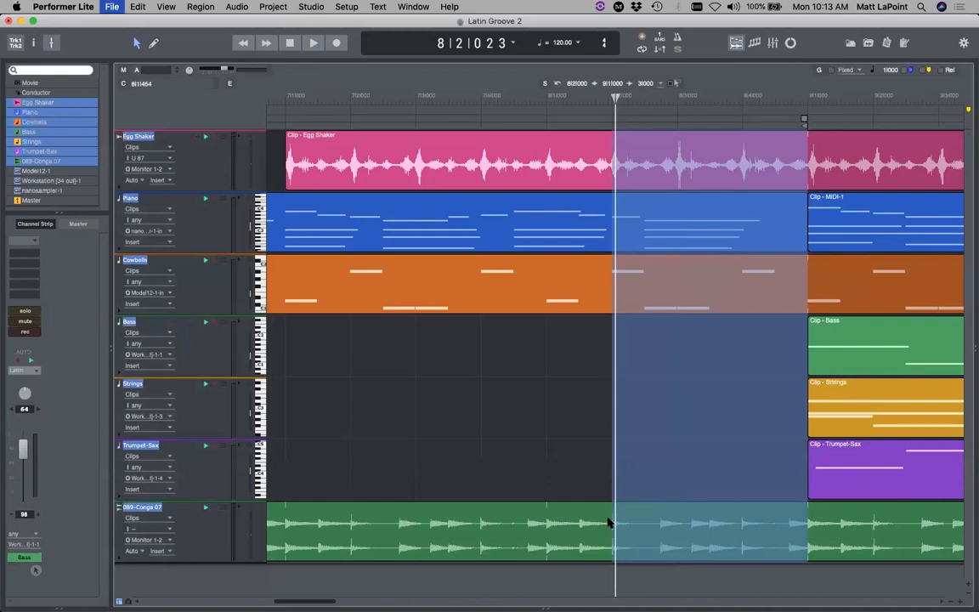
pyautogui.press('Delete')
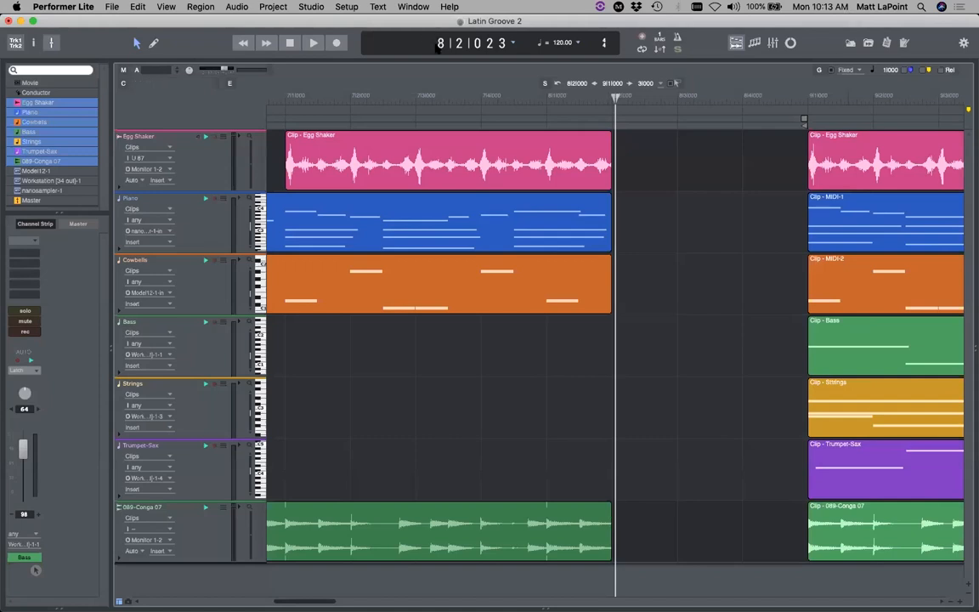
# Step: Play the arrangement from bar 5 through the break before bar 9
pyautogui.click(444, 43)
pyautogui.write('5')
pyautogui.press('Return')
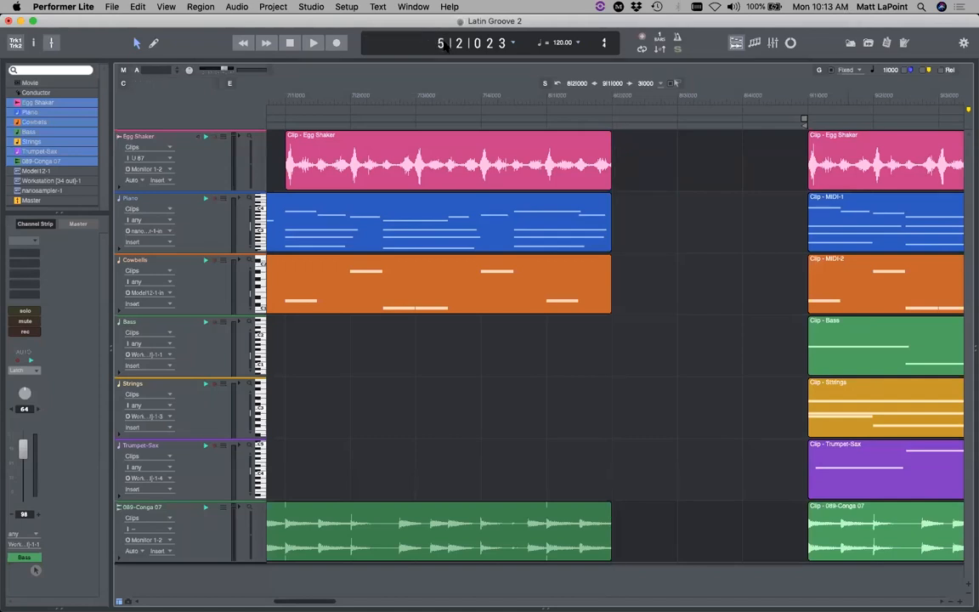
pyautogui.press('space')
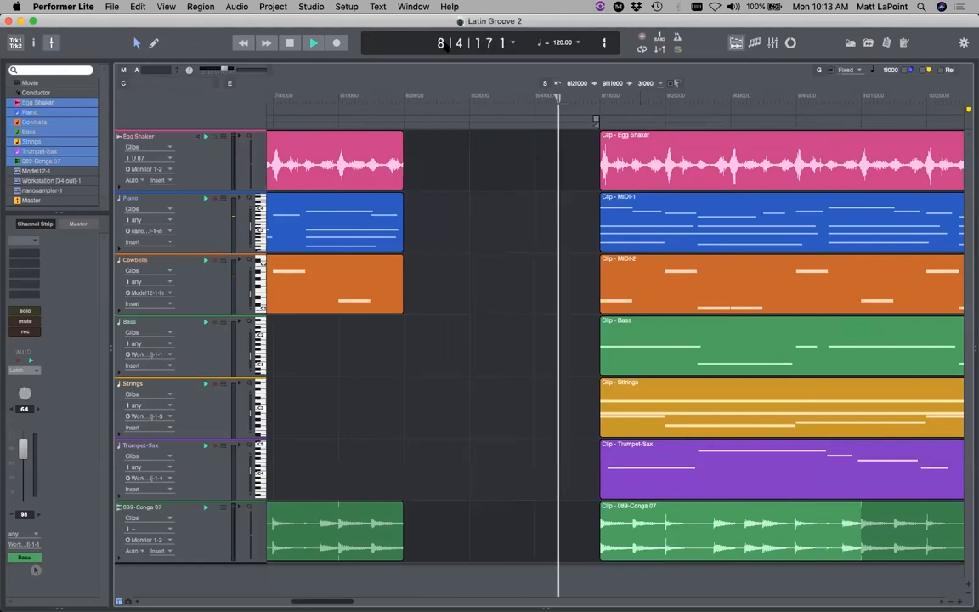
pyautogui.press('space')
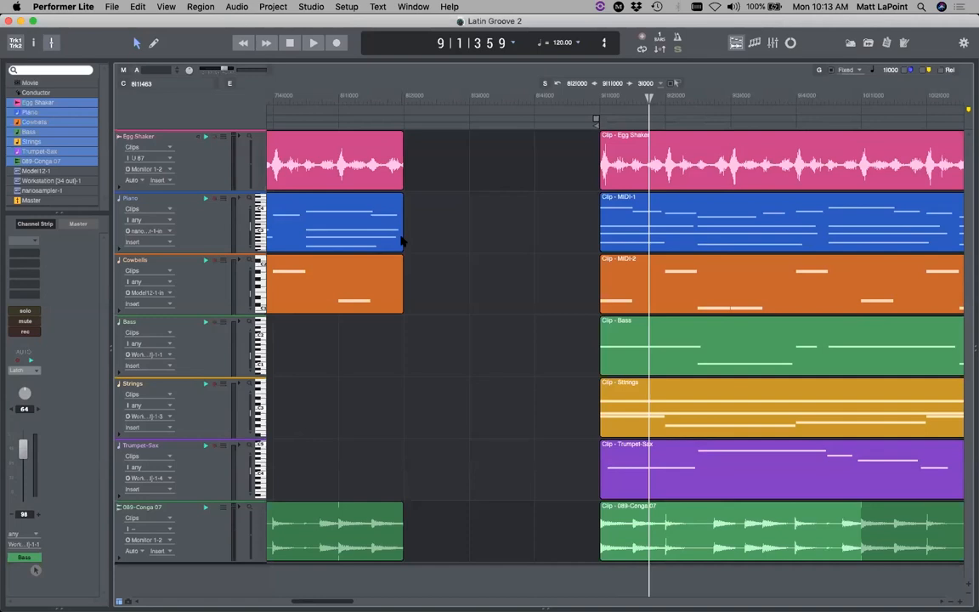
# Step: Extend the intro Piano clip's end to beat 3 of bar 8 and the Egg Shaker's slightly past beat 2, save, and play the break
pyautogui.moveTo(403, 218); pyautogui.dragTo(454, 216)
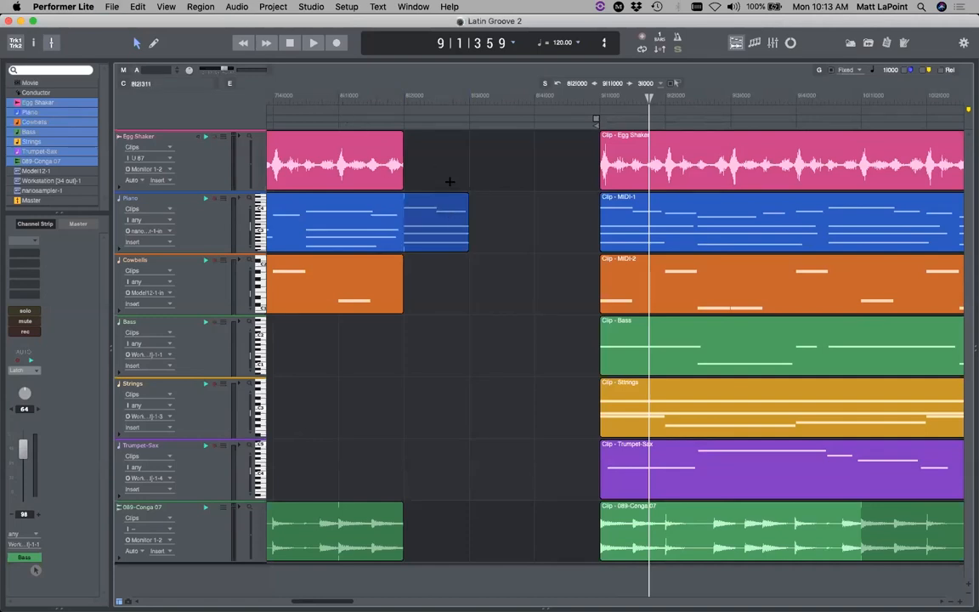
pyautogui.moveTo(403, 165)
pyautogui.mouseDown()
pyautogui.moveTo(446, 165)
pyautogui.moveTo(414, 174)
pyautogui.mouseUp()
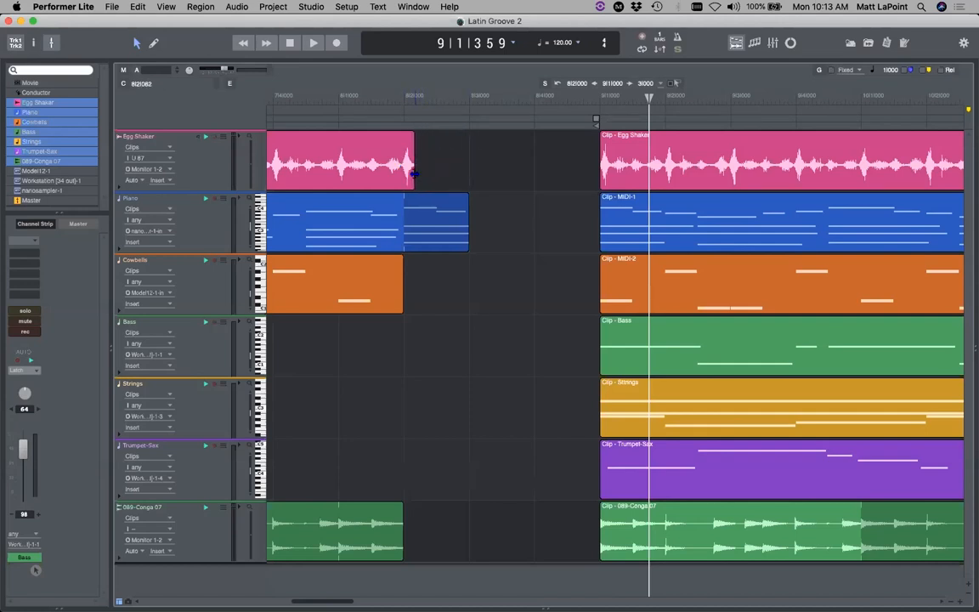
pyautogui.press('super+s')
pyautogui.click(289, 99)
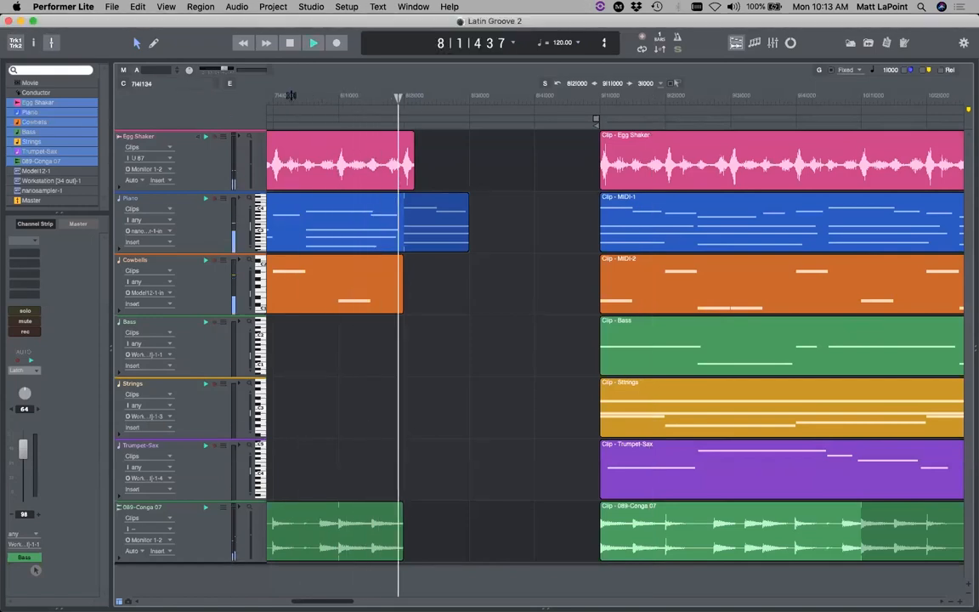
pyautogui.press('space')
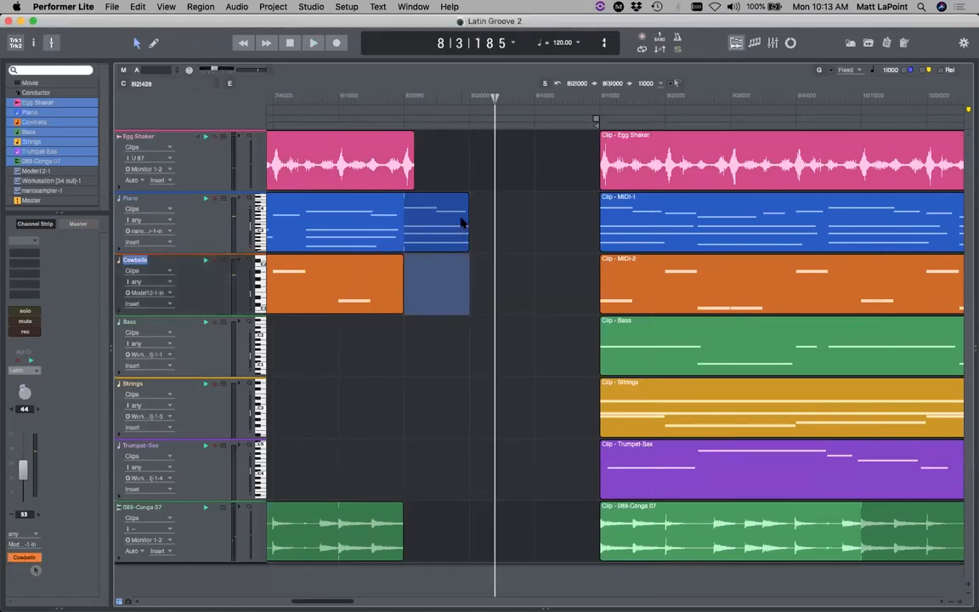
# Step: Delete the Piano extension after beat 2 of bar 8 and play from beat 4 of bar 7 into the main section
pyautogui.click(429, 226)
pyautogui.press('Delete')
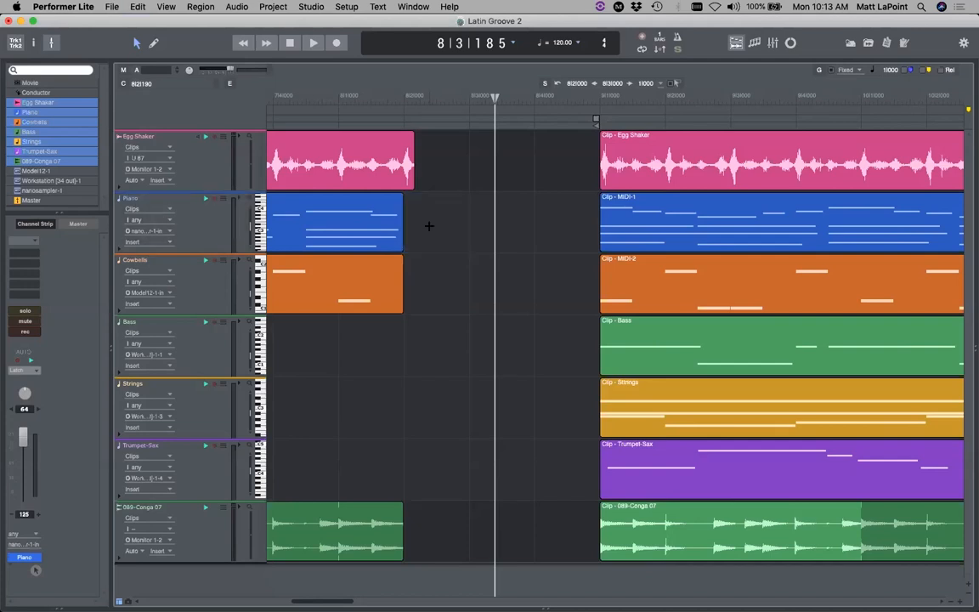
pyautogui.click(275, 97)
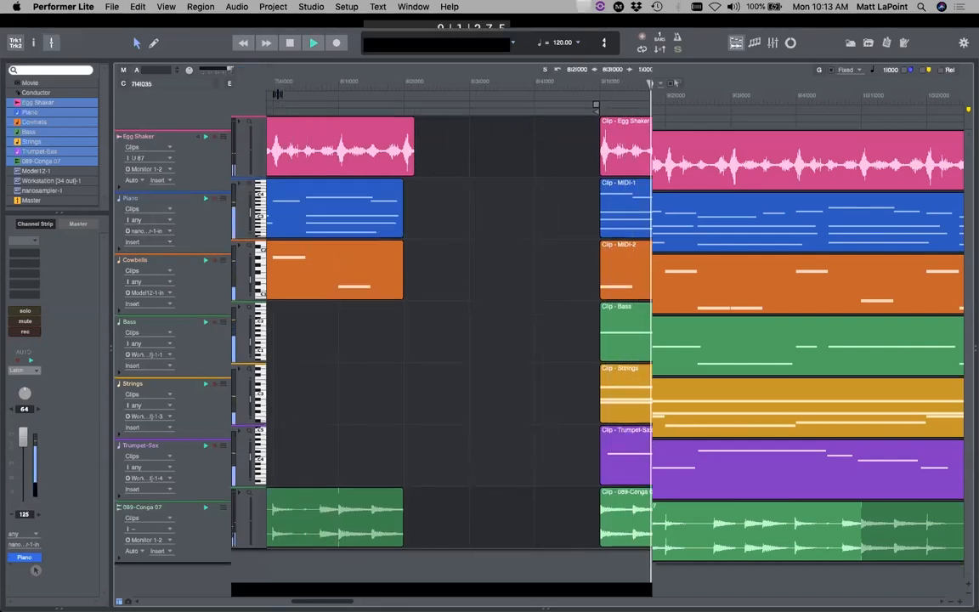
pyautogui.press('super+Left')
pyautogui.press('super+Left')
pyautogui.press('super+Left')
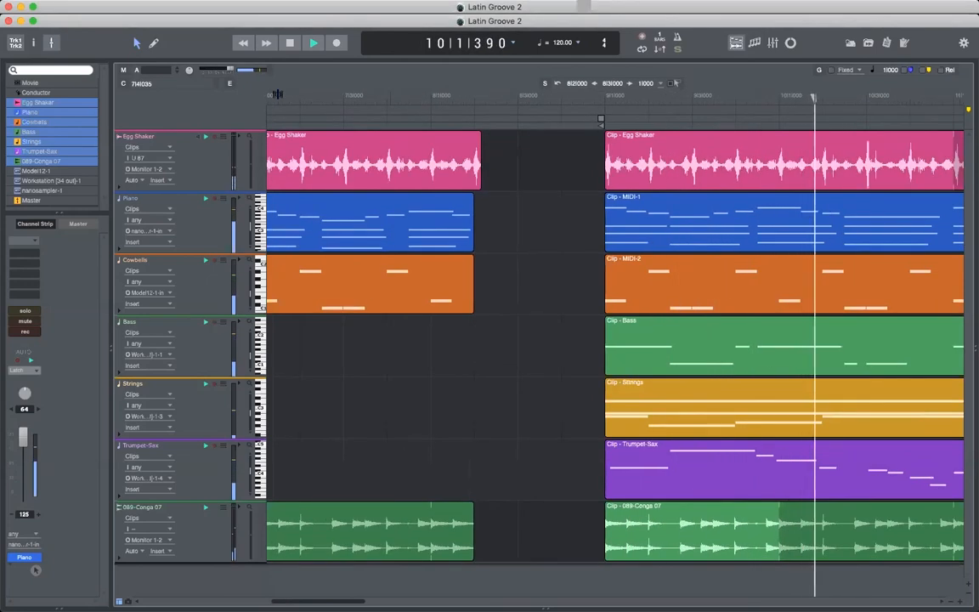
pyautogui.press('super+Left')
pyautogui.press('super+Left')
pyautogui.press('space')
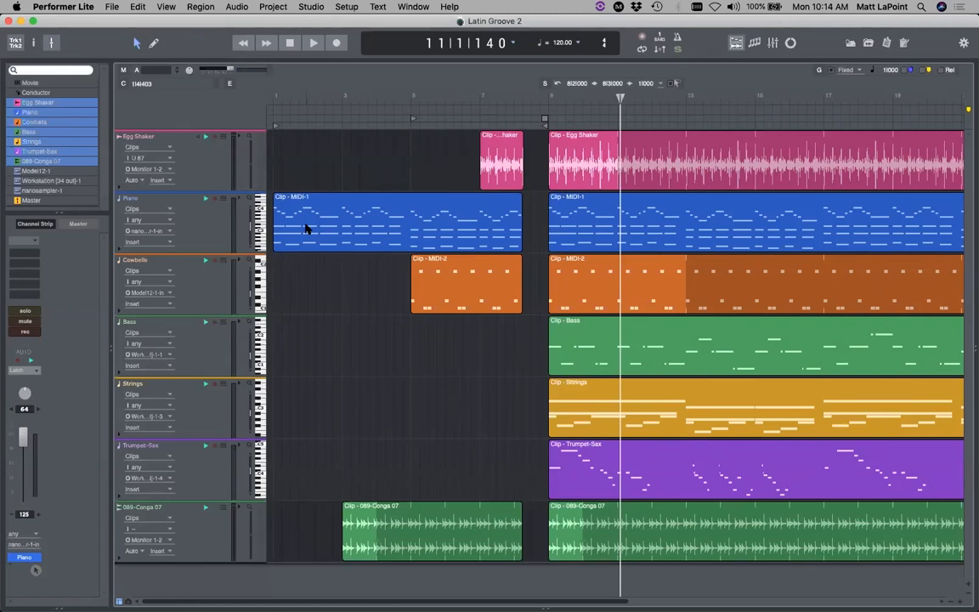
# Step: Delete the Strings part from bar 9 to bar 17
pyautogui.moveTo(503, 408); pyautogui.dragTo(683, 394)
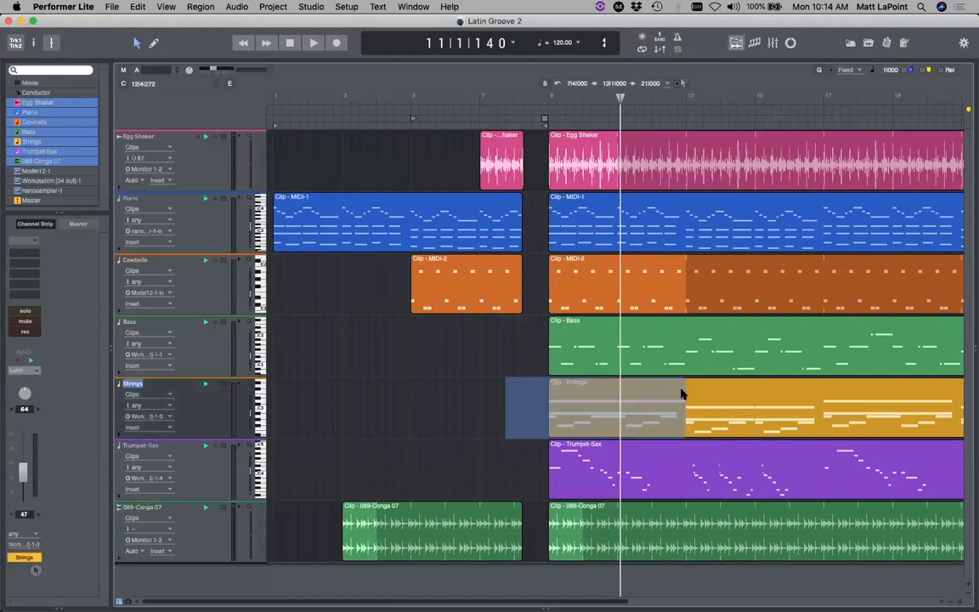
pyautogui.moveTo(515, 406); pyautogui.dragTo(823, 400)
pyautogui.moveTo(532, 399); pyautogui.dragTo(820, 392)
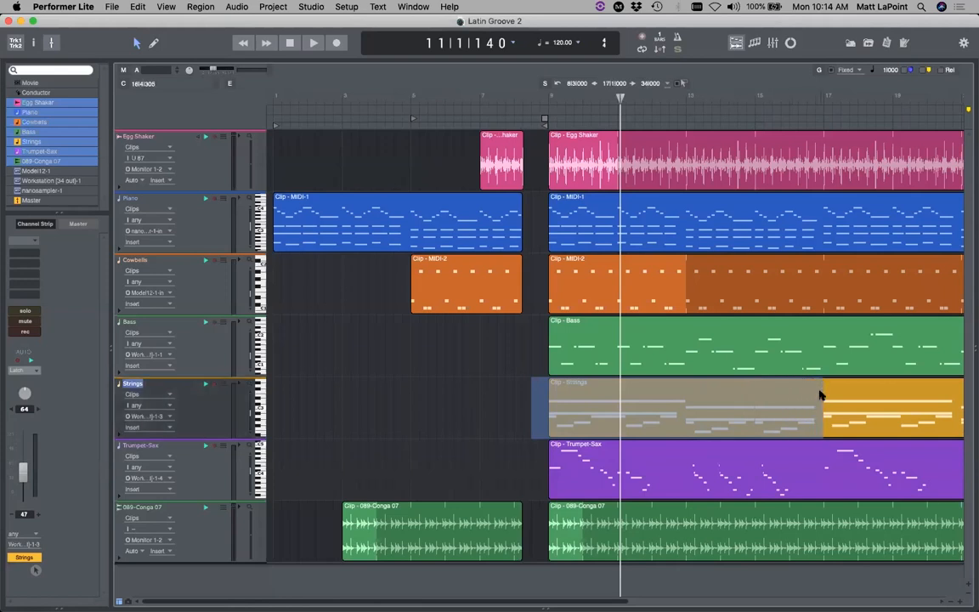
pyautogui.press('Delete')
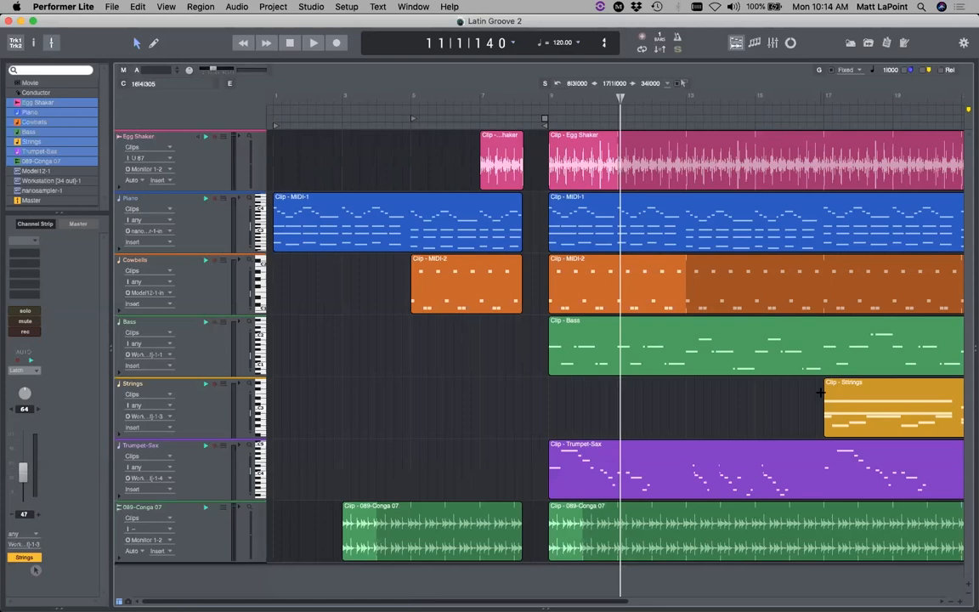
# Step: Play the arrangement from bar 11 through the Strings entry at bar 17 and save the project
pyautogui.press('space')
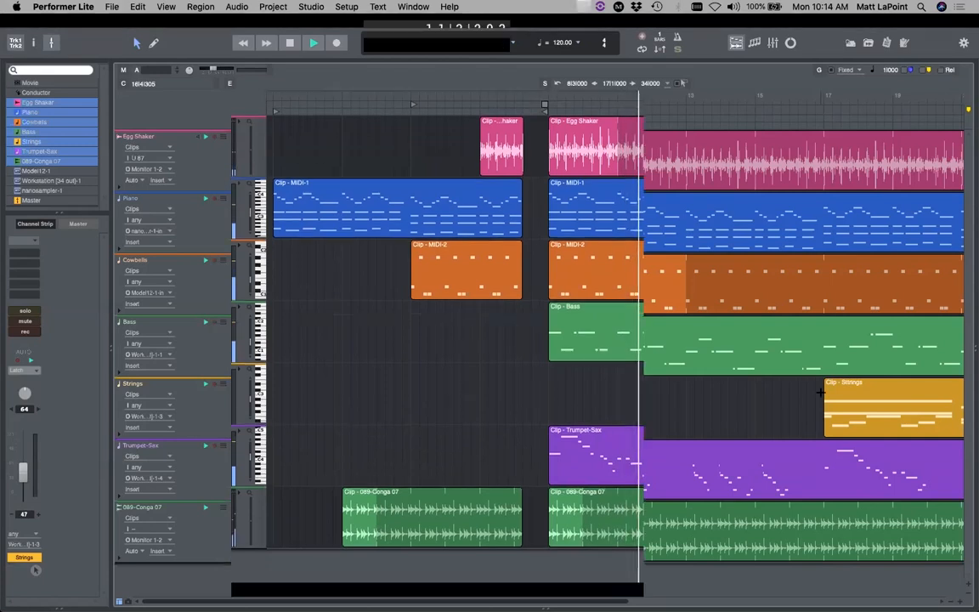
pyautogui.press('super+Left')
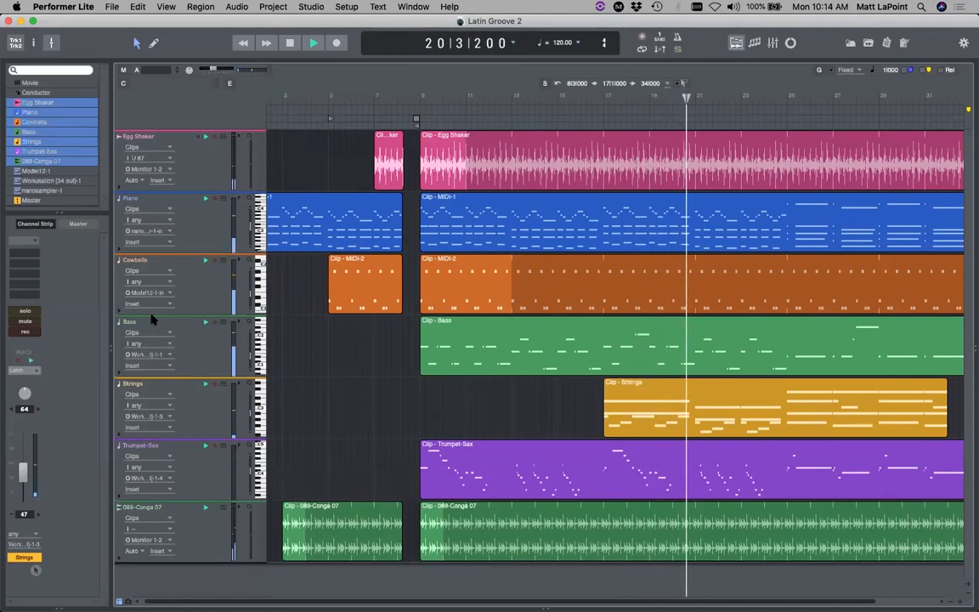
pyautogui.press('space')
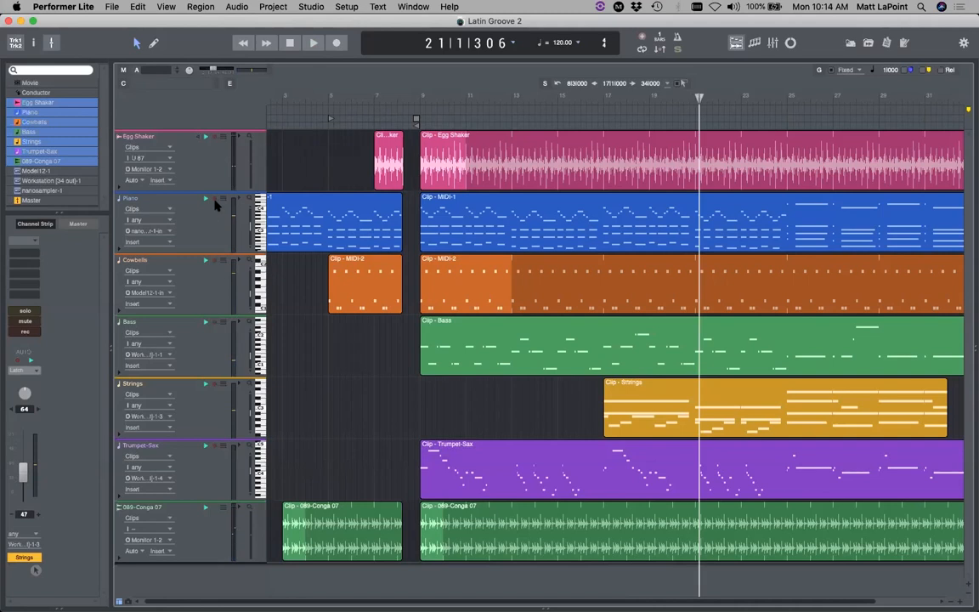
pyautogui.press('super+s')
# Step: Check the end of the arrangement and play the section starting at bar 25
pyautogui.hscroll(10, 430, 340)
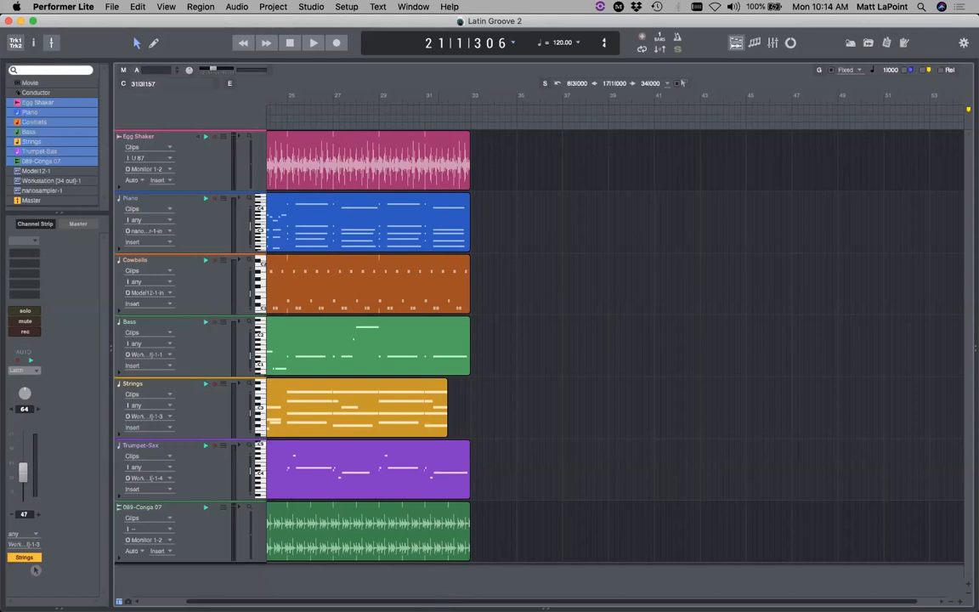
pyautogui.hscroll(-8, 728, 139)
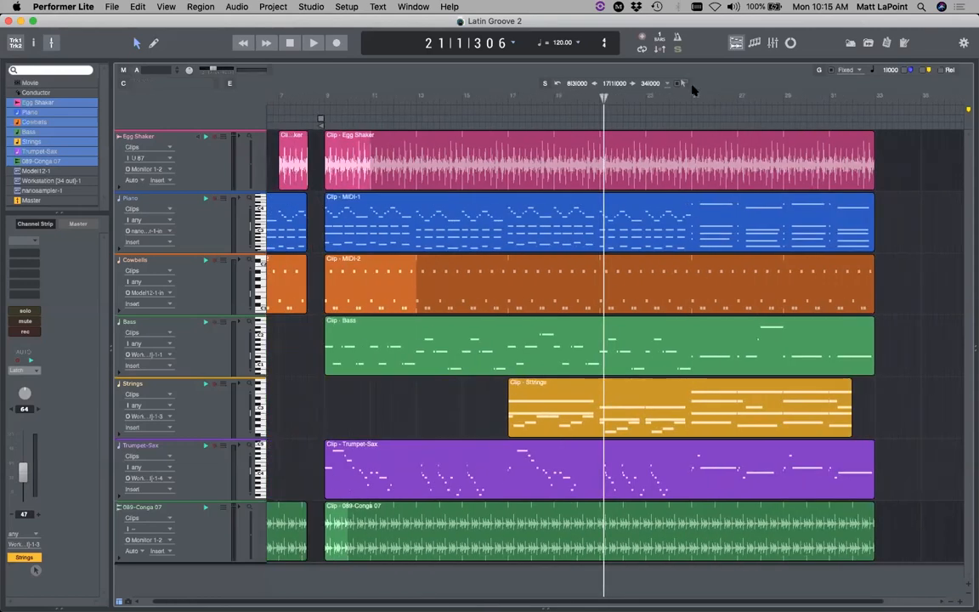
pyautogui.press('.')
pyautogui.write('25')
pyautogui.press('Return')
pyautogui.press('space')
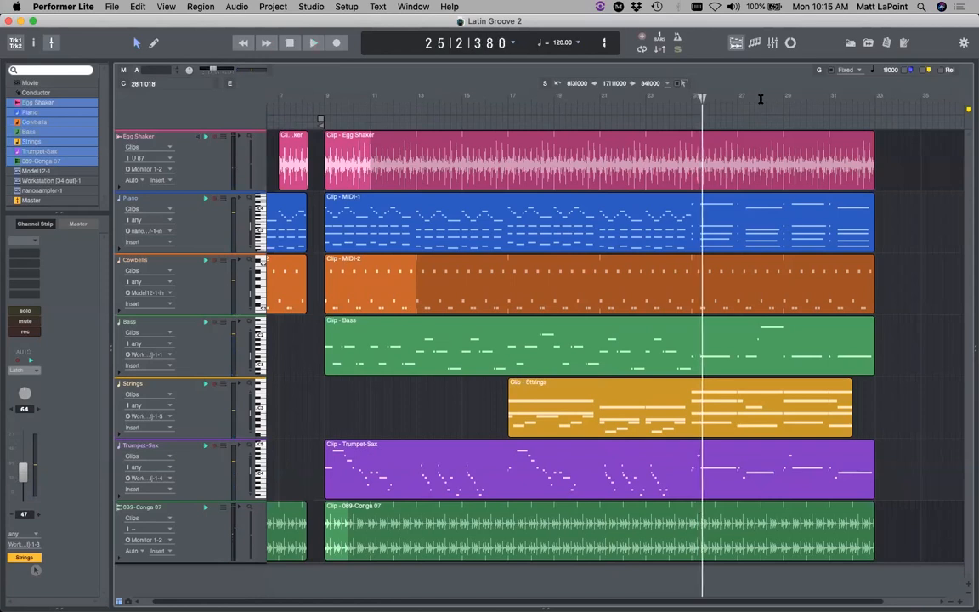
# Step: Copy the Piano part from bar 25 to bar 27, paste it at beat 4 of bar 33, and save the project
pyautogui.press('super+Right')
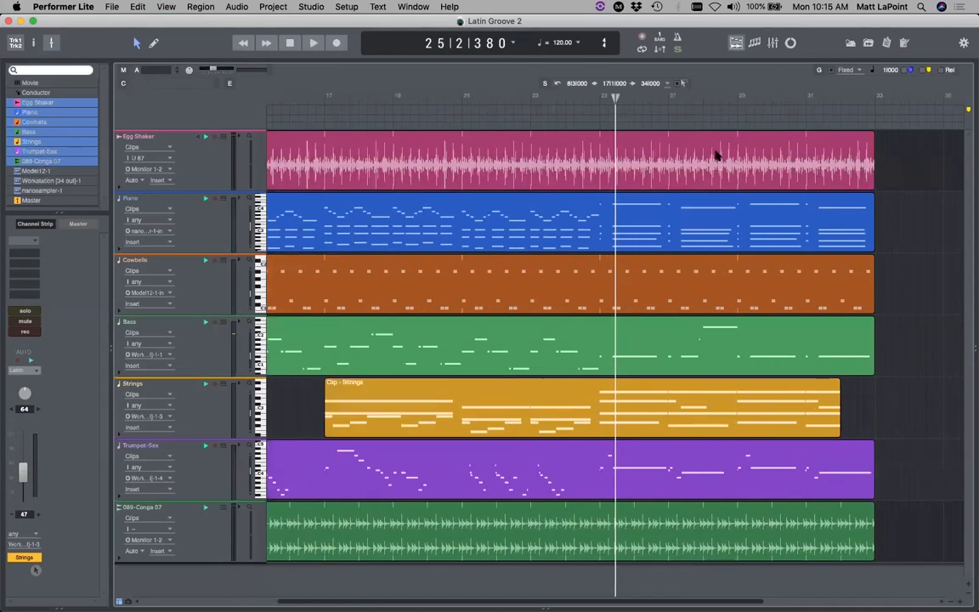
pyautogui.moveTo(601, 202); pyautogui.dragTo(670, 239)
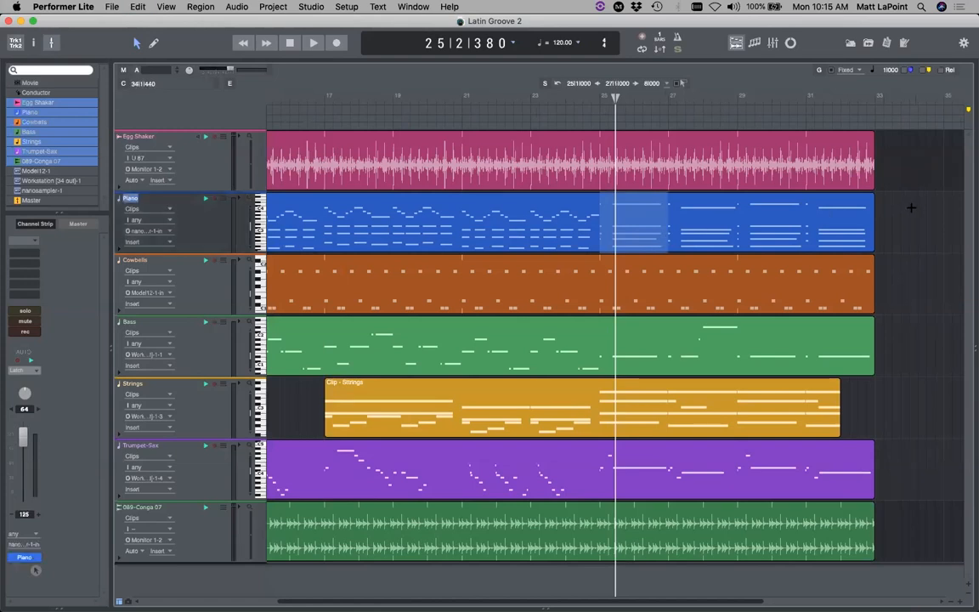
pyautogui.moveTo(905, 208); pyautogui.dragTo(923, 215)
pyautogui.press('super+v')
pyautogui.press('super+s')
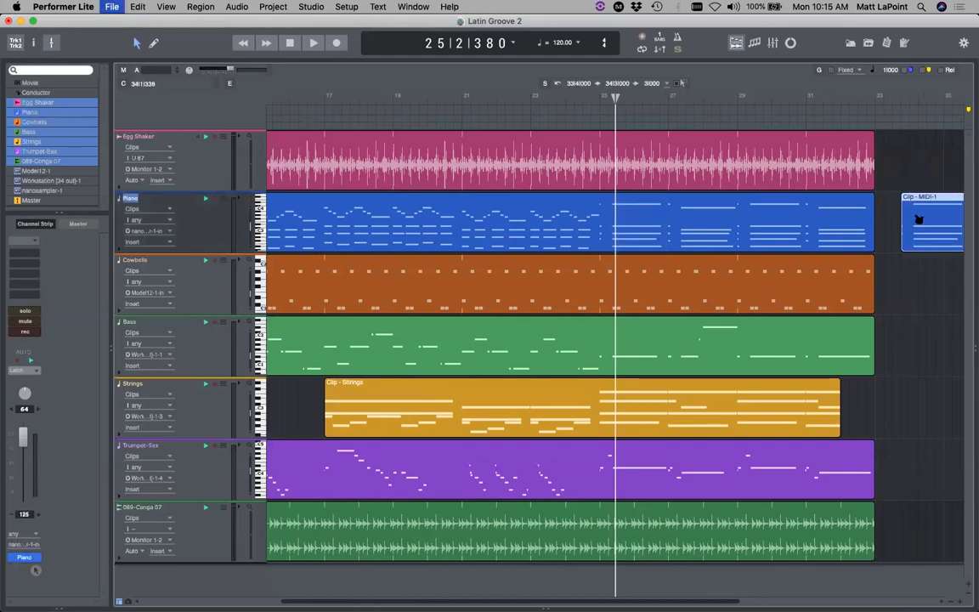
# Step: In the pasted Piano ending clip, delete the short pickup notes and shift the D4, D3, Bb2 and G2 chord notes to the clip's start
pyautogui.doubleClick(927, 219)
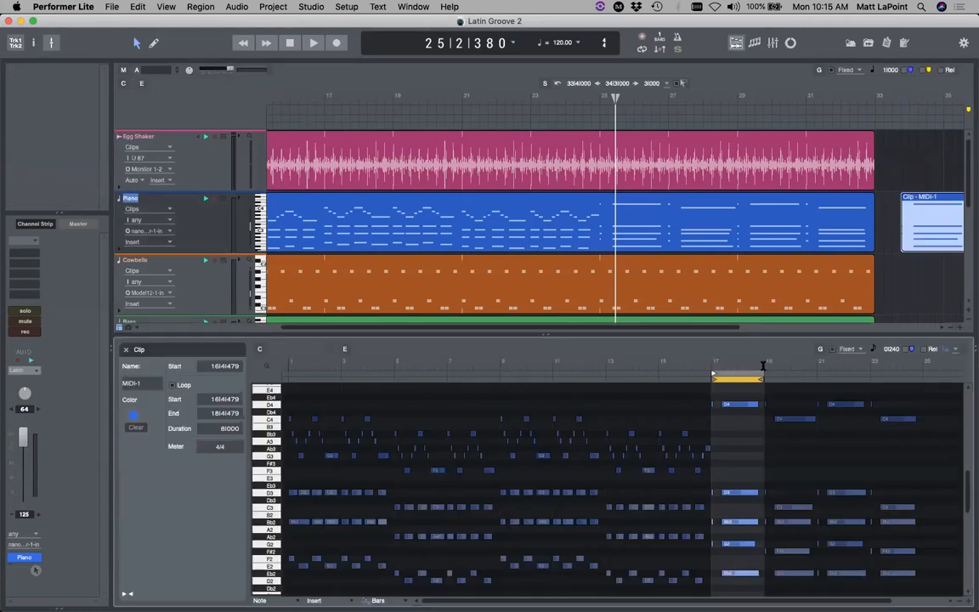
pyautogui.moveTo(740, 361); pyautogui.dragTo(744, 462)
pyautogui.moveTo(612, 394); pyautogui.dragTo(601, 547)
pyautogui.press('Delete')
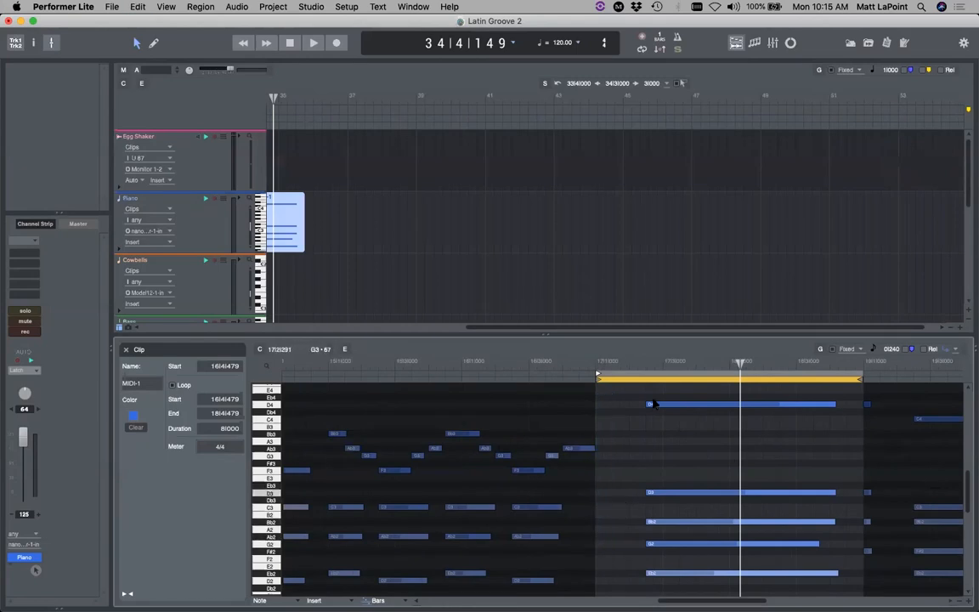
pyautogui.moveTo(629, 394); pyautogui.dragTo(823, 553)
pyautogui.press('Left')
pyautogui.press('Left')
pyautogui.press('Left')
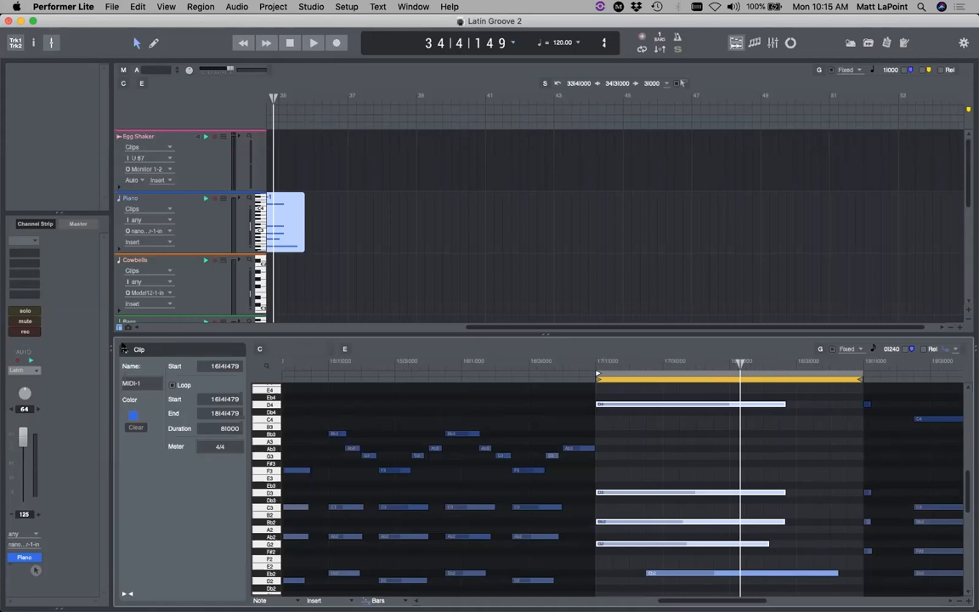
pyautogui.click(126, 350)
pyautogui.click(365, 294)
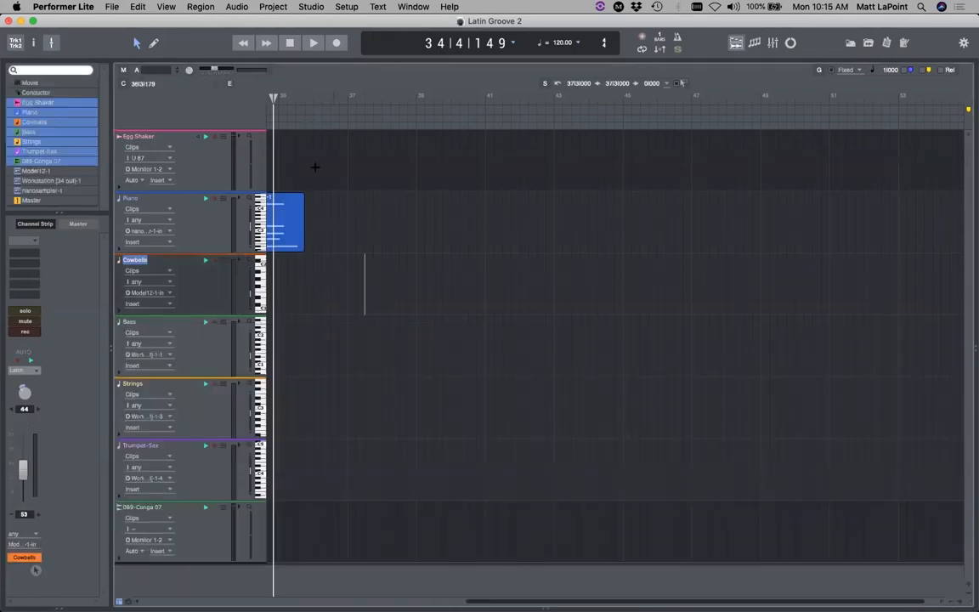
# Step: Move the Piano ending clip to the start of bar 33 and delete the leftover duplicate clip beneath it
pyautogui.press('Left')
pyautogui.press('Left')
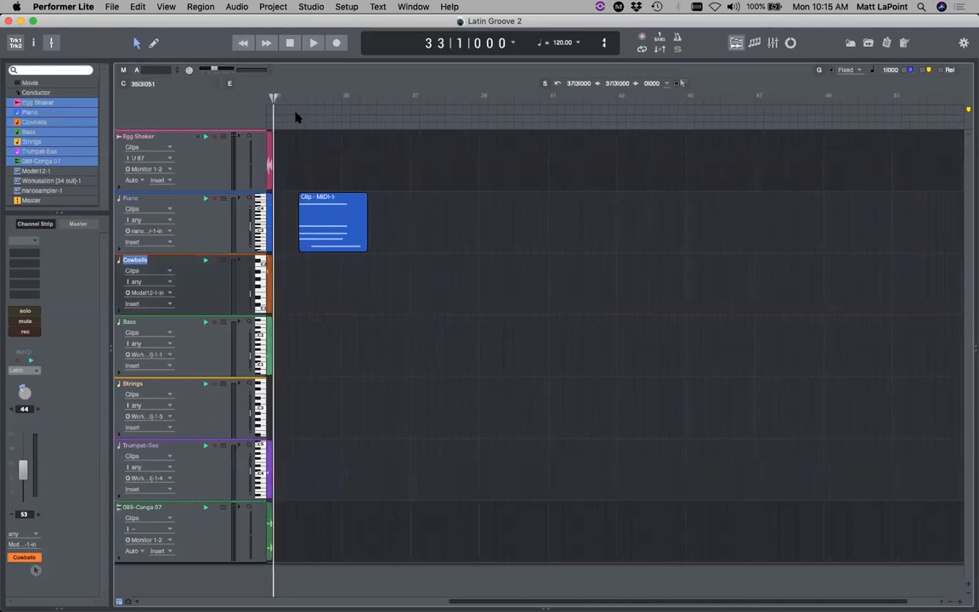
pyautogui.click(329, 209)
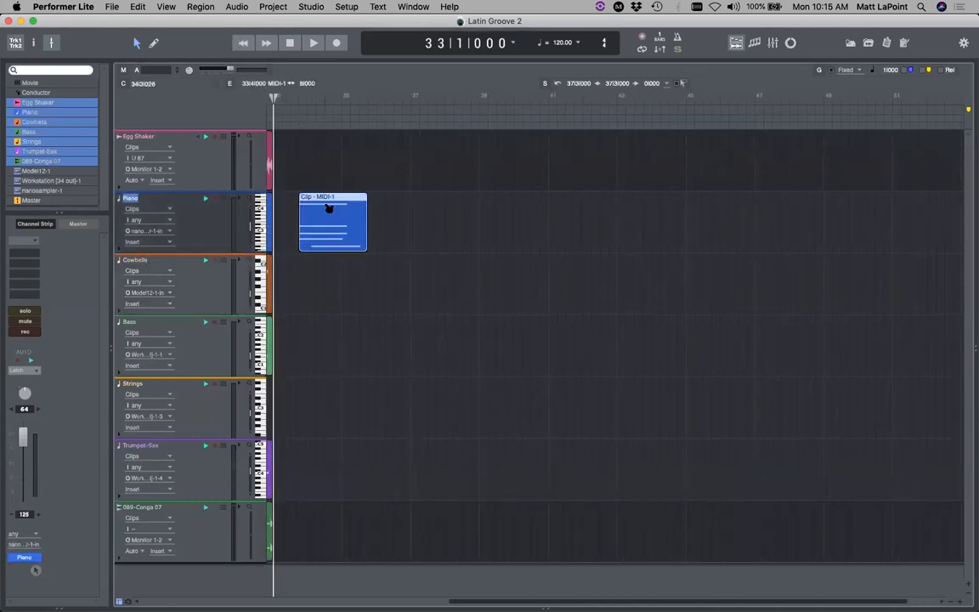
pyautogui.press('Left')
pyautogui.press('Left')
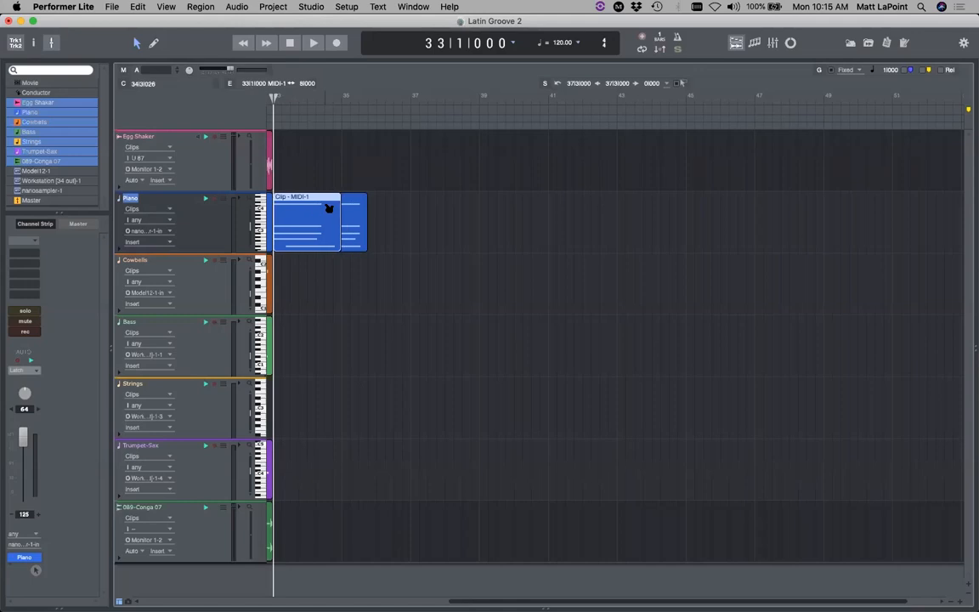
pyautogui.click(352, 216)
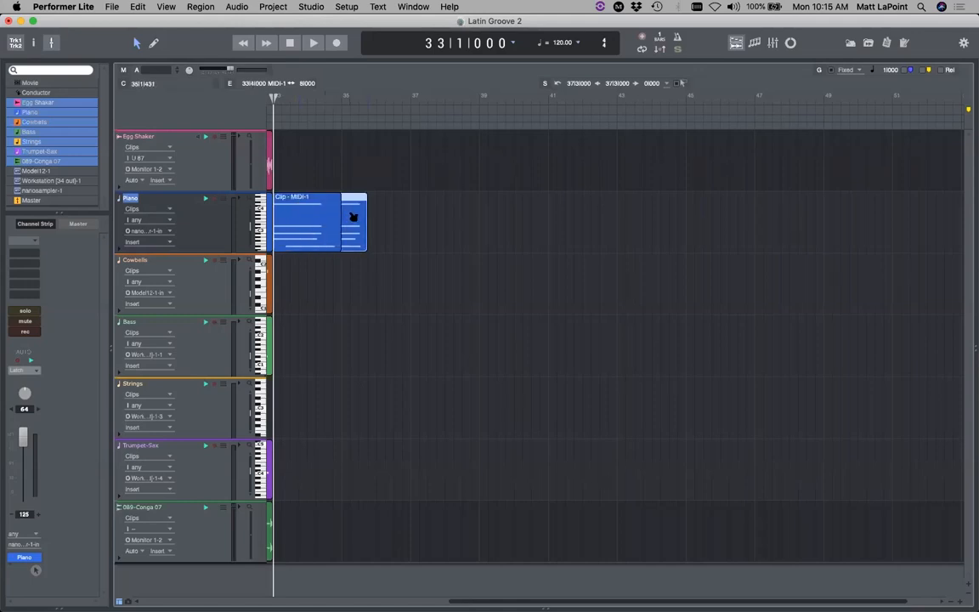
pyautogui.press('Delete')
# Step: Delay the low Eb2 note in the Piano ending clip to 17|3|000 and play back the ending
pyautogui.press('space')
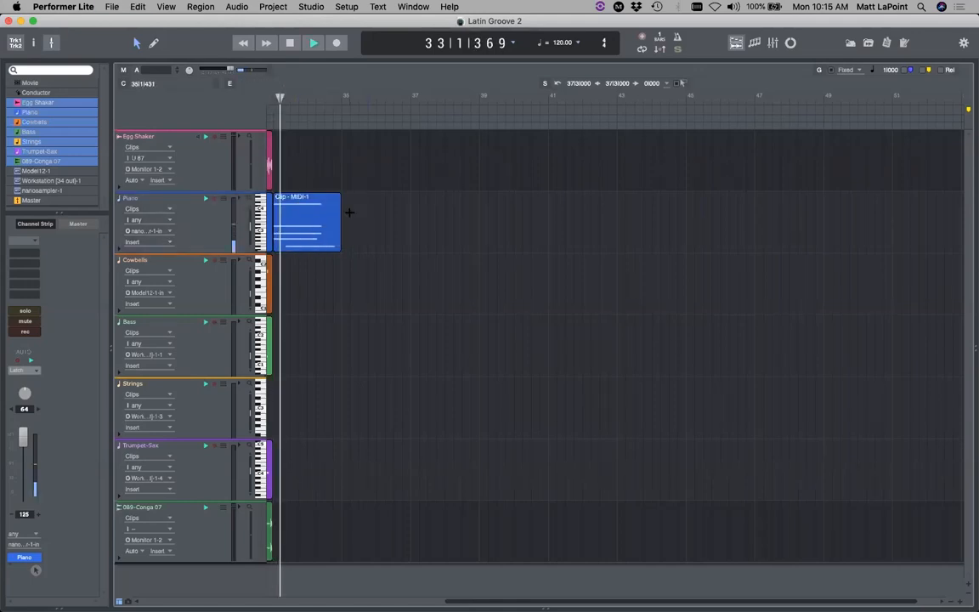
pyautogui.doubleClick(305, 230)
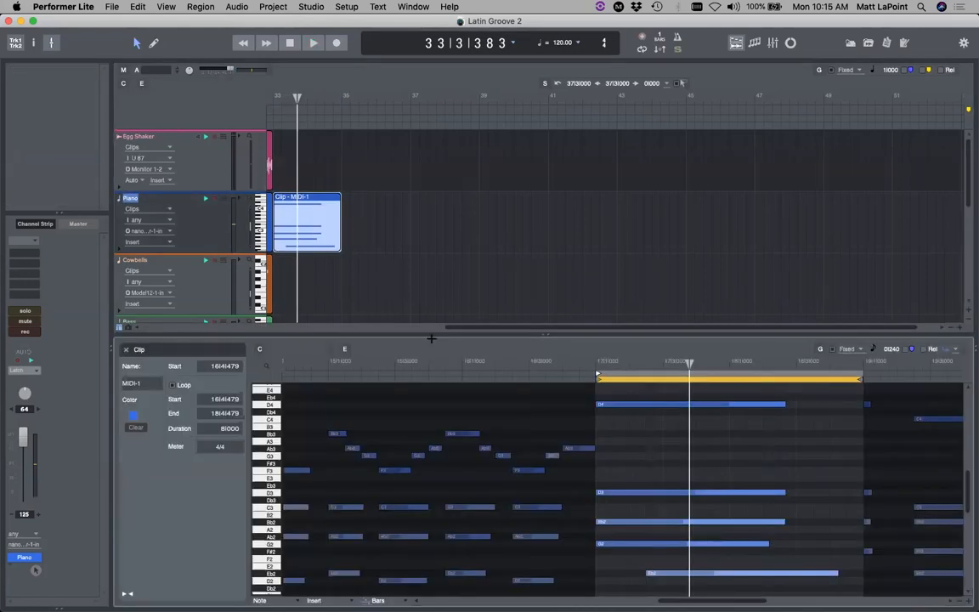
pyautogui.scroll(-10, 609, 451)
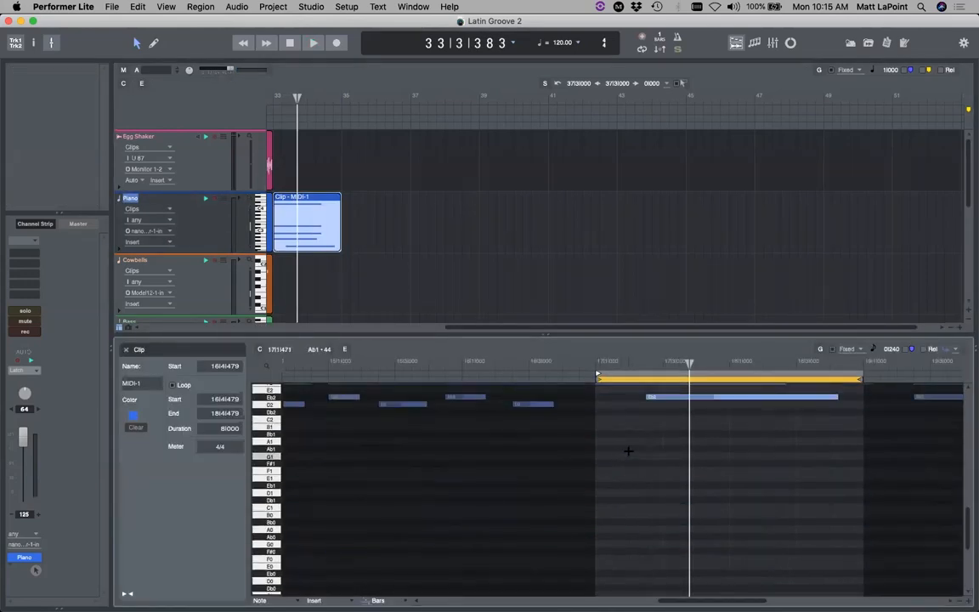
pyautogui.click(669, 399)
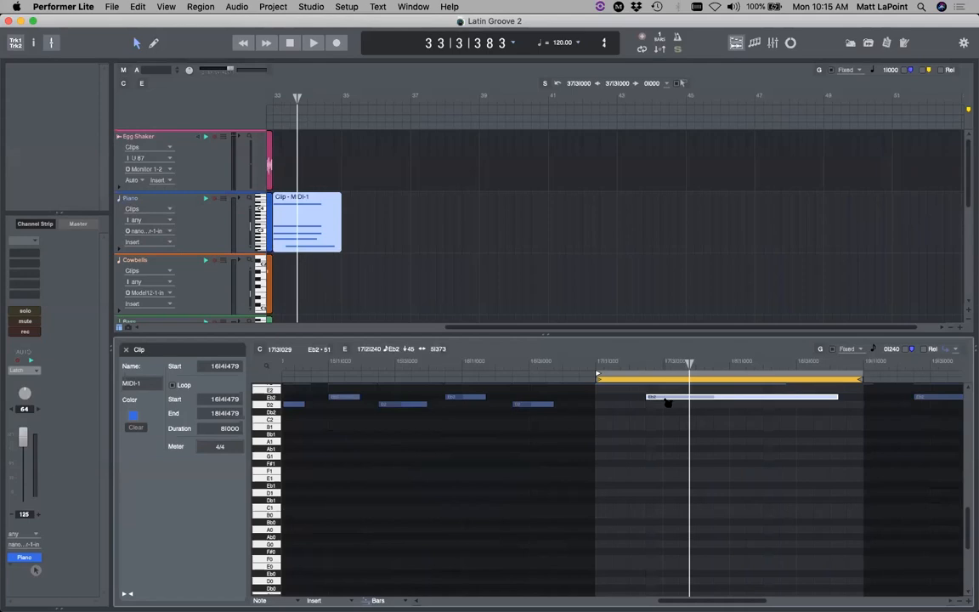
pyautogui.press('Right')
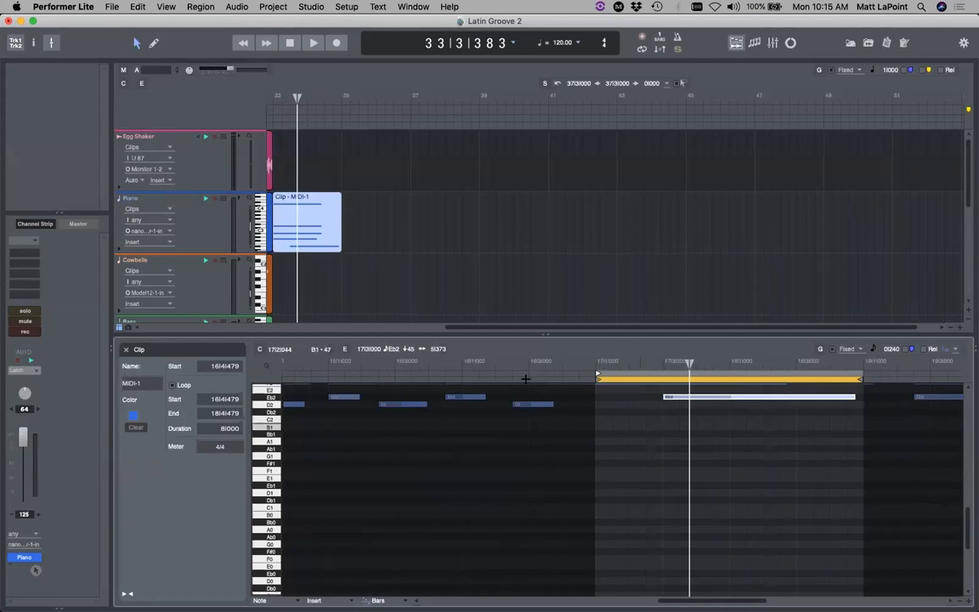
pyautogui.press('space')
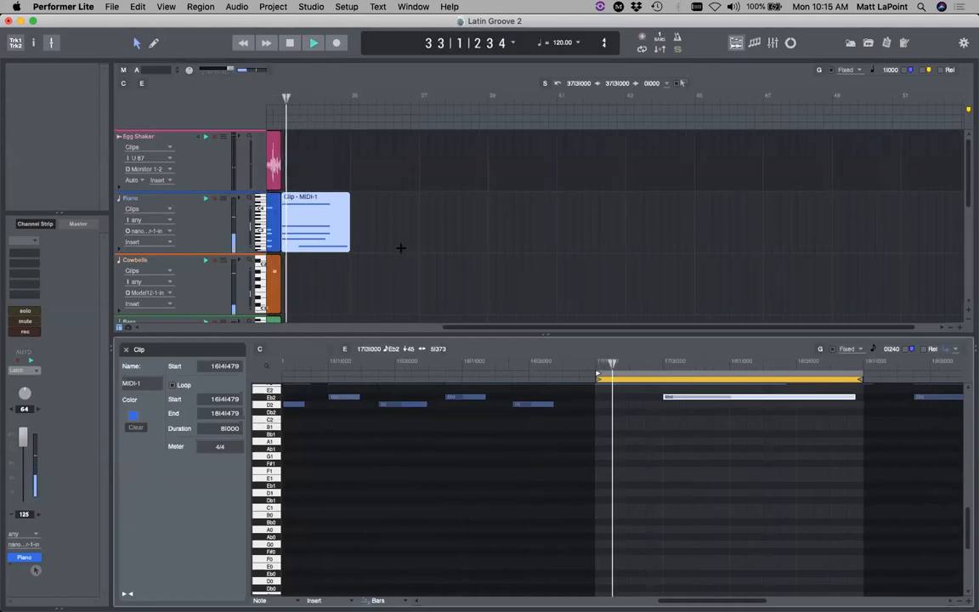
pyautogui.press('space')
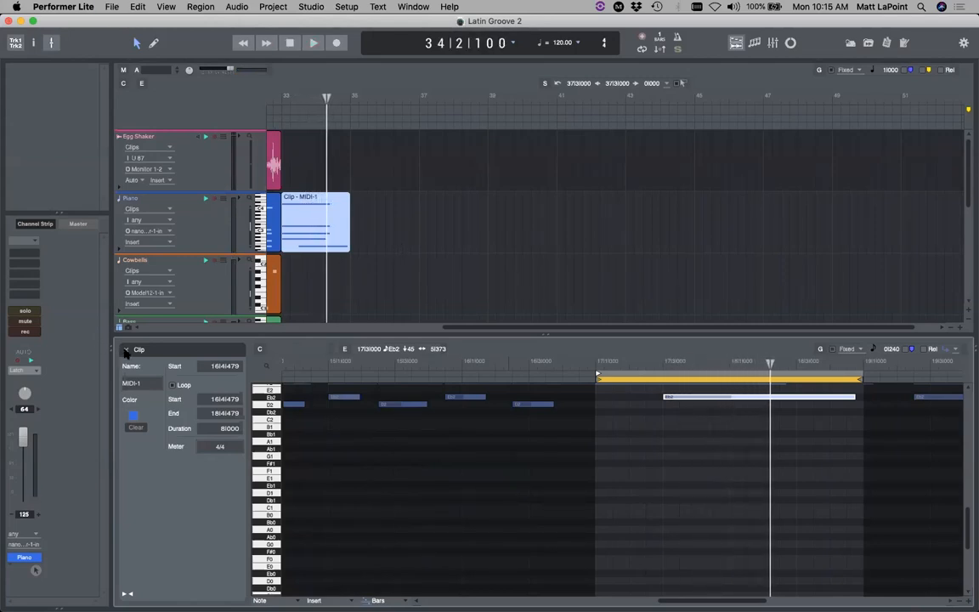
pyautogui.click(126, 350)
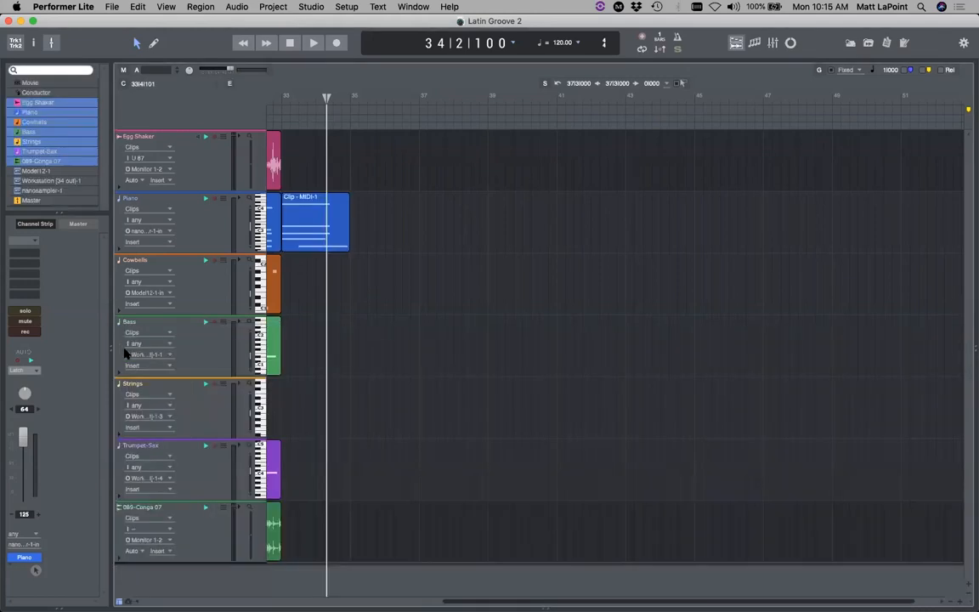
# Step: Save the project and play the arrangement from 28|3|000 through the new ending
pyautogui.press('Left')
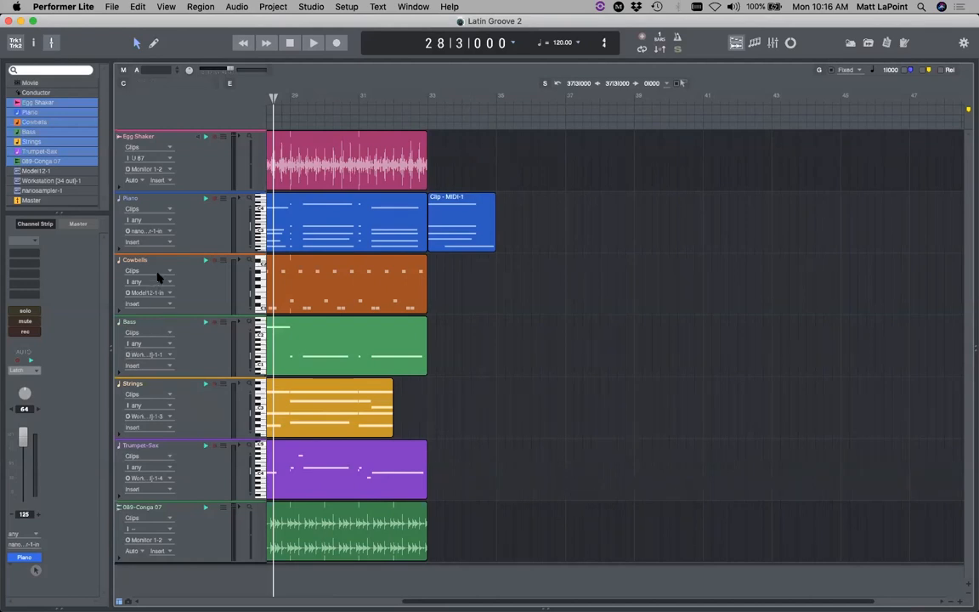
pyautogui.press('super+s')
pyautogui.press('space')
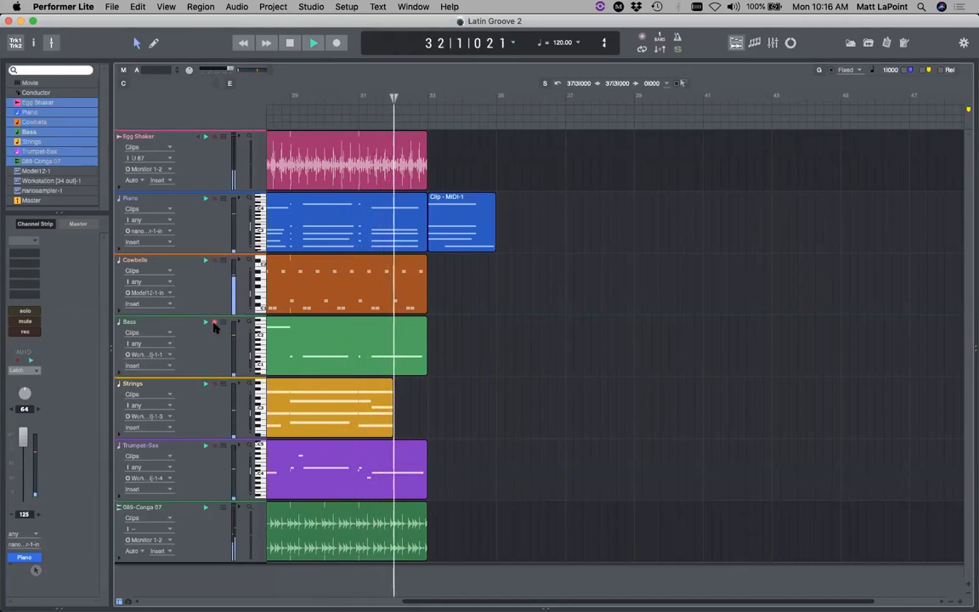
pyautogui.press('3')
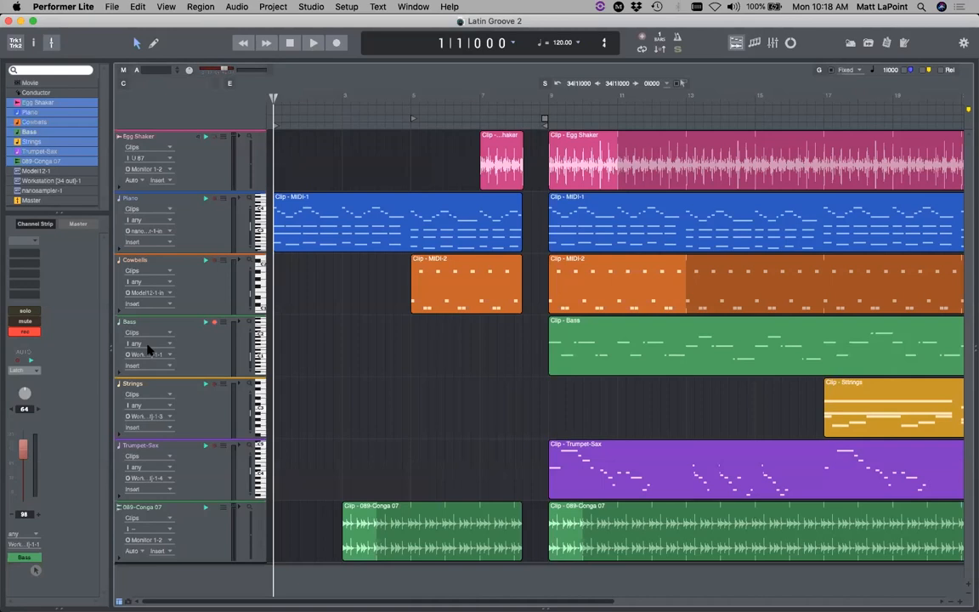
# Step: Bounce the whole arrangement to disk as Broadcast Wave, Interleaved, named Latin Groove 2 mix, and save the project
pyautogui.press('super+a')
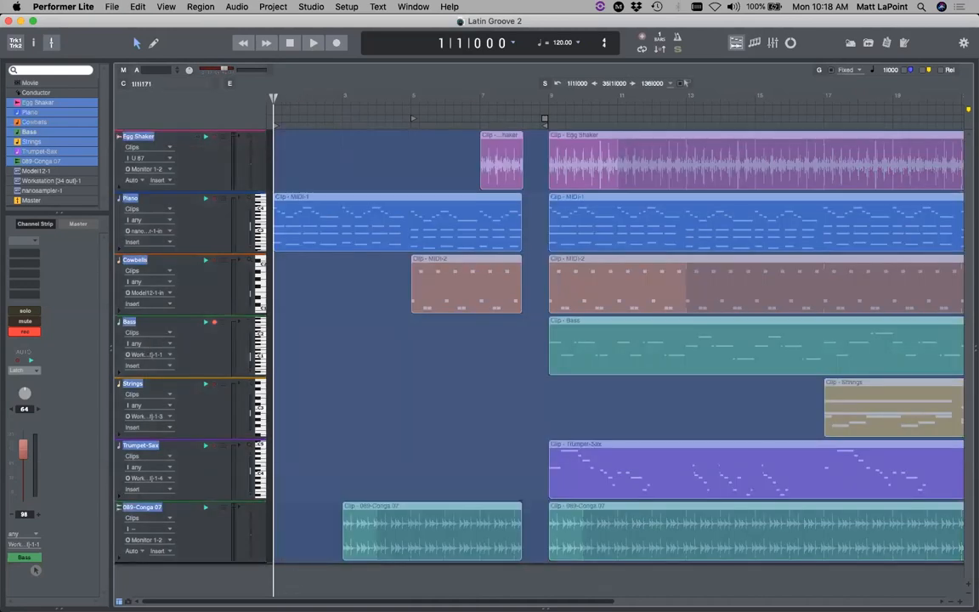
pyautogui.hscroll(8, 616, 345)
pyautogui.hscroll(-5, 616, 345)
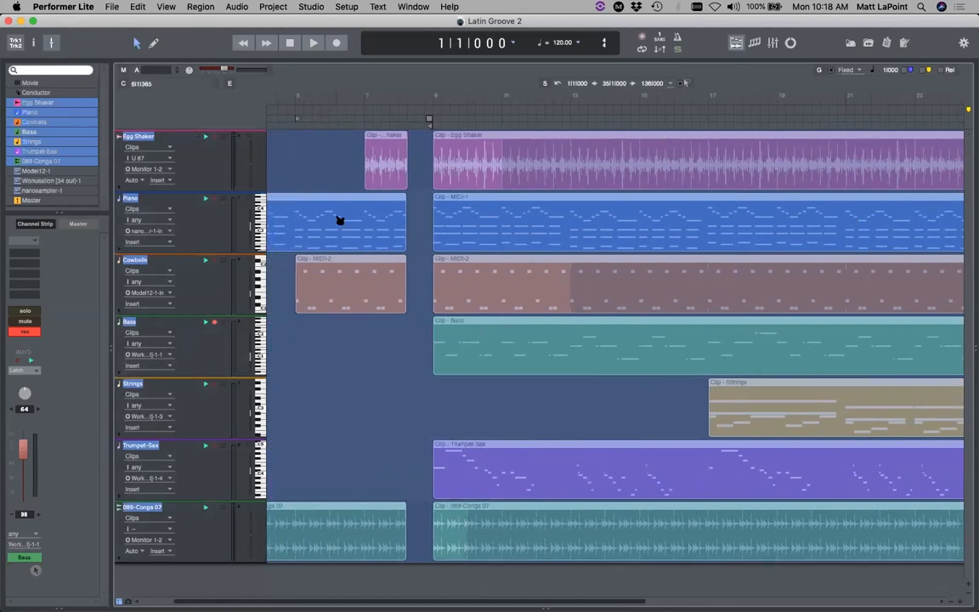
pyautogui.click(106, 7)
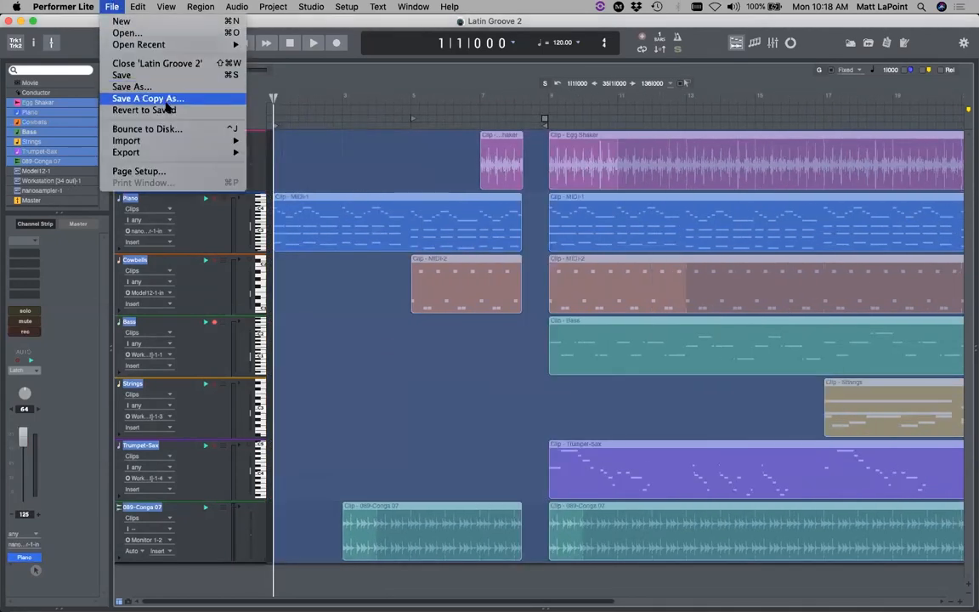
pyautogui.click(153, 129)
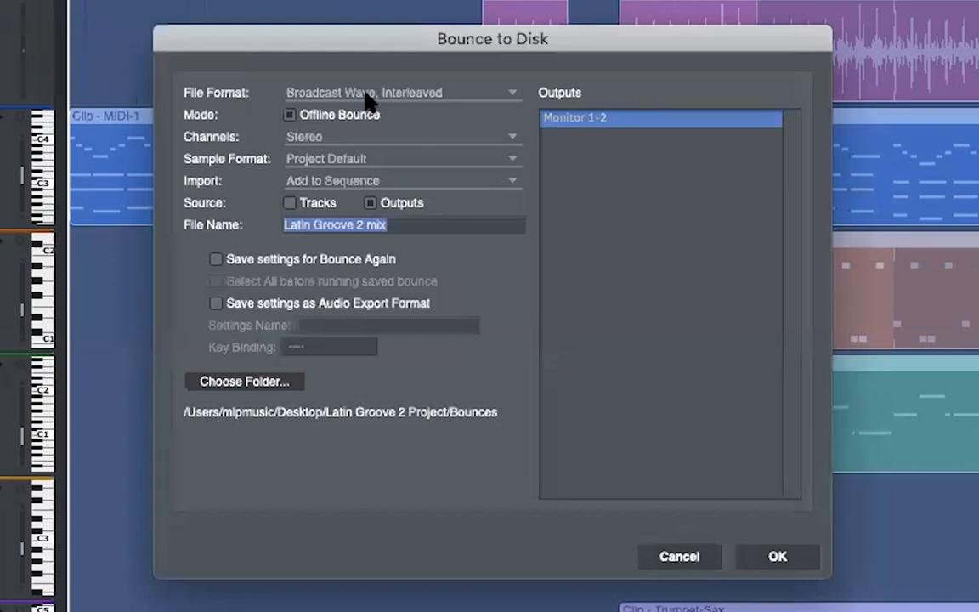
pyautogui.click(368, 100)
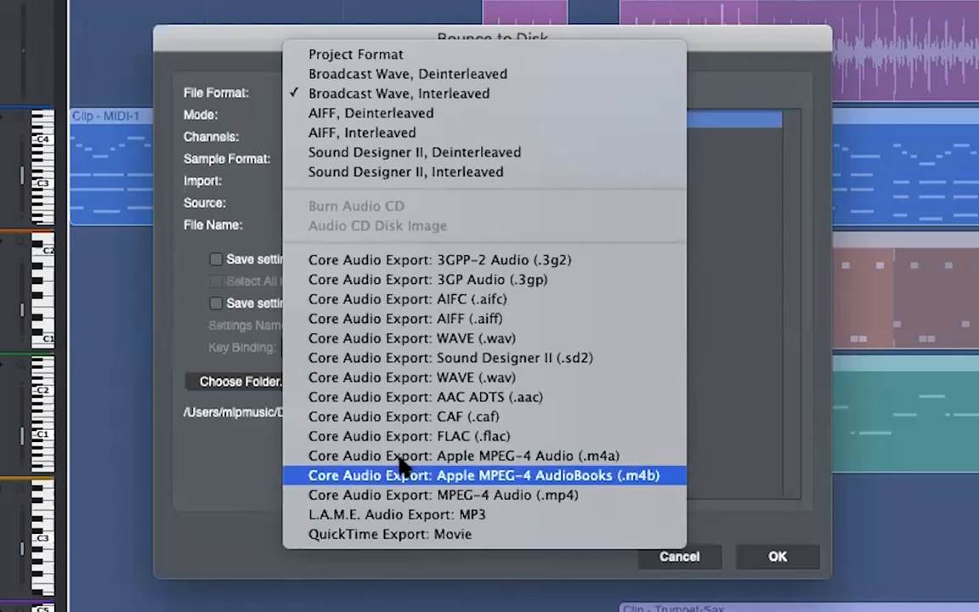
pyautogui.click(455, 95)
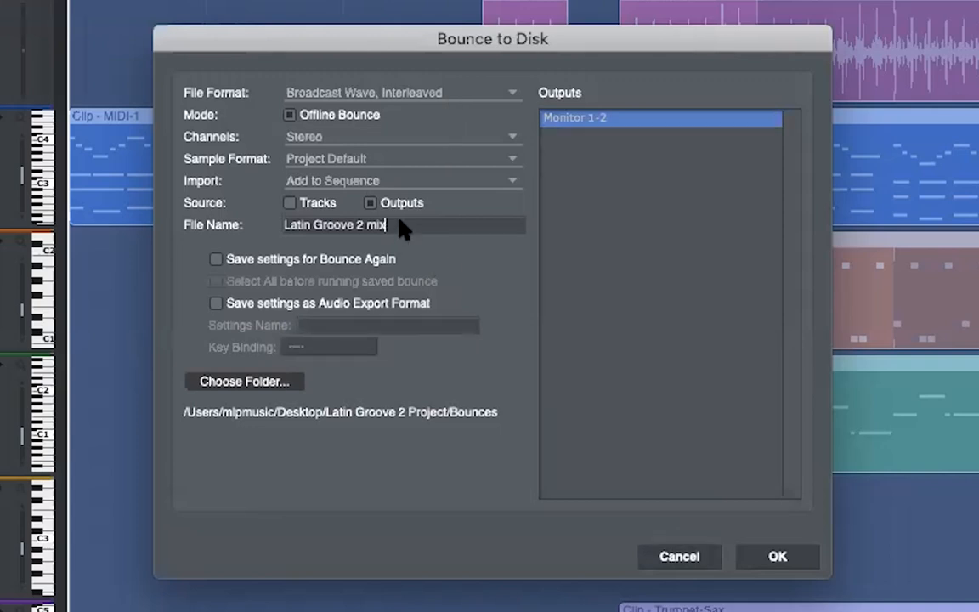
pyautogui.click(768, 558)
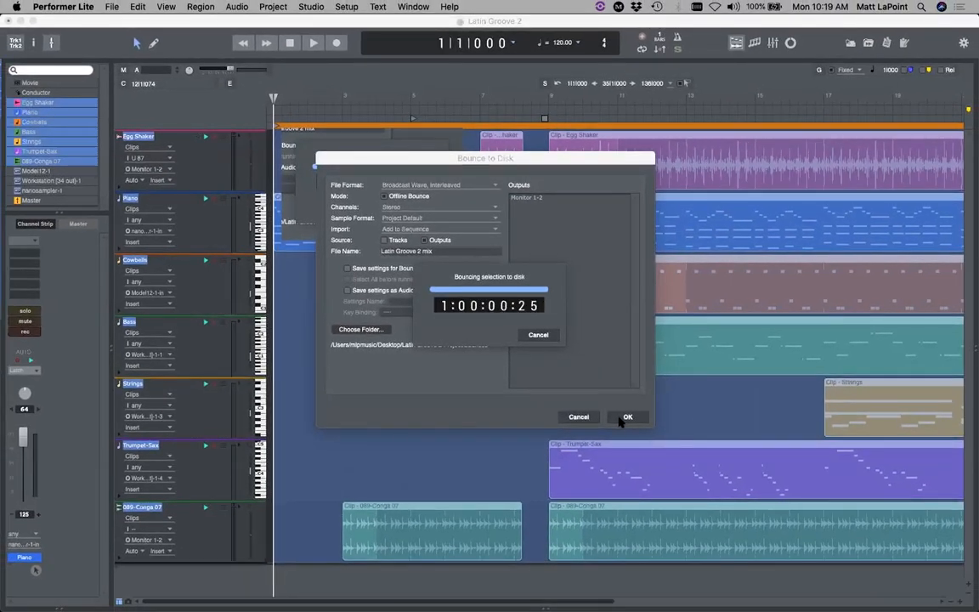
pyautogui.press('super+s')
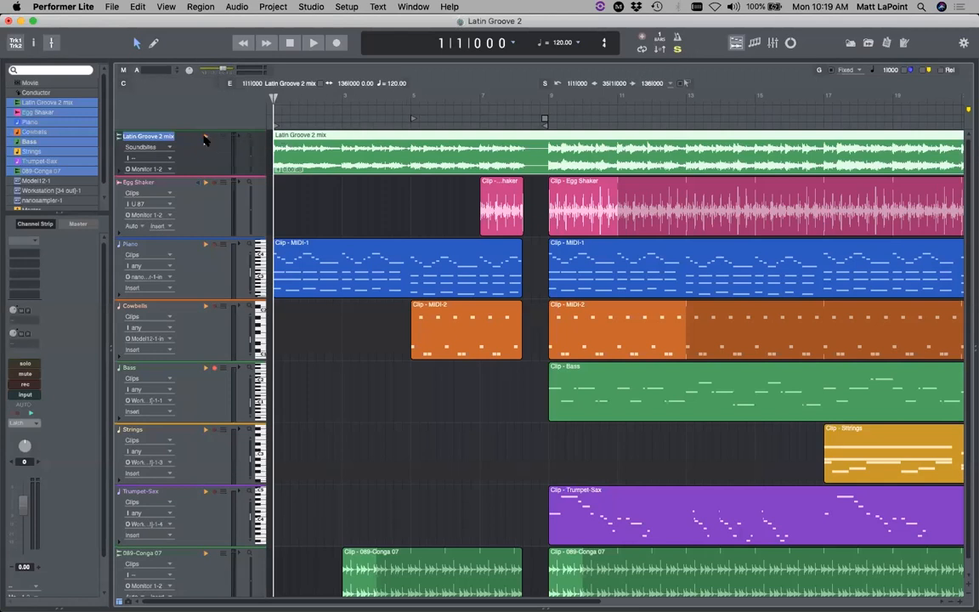
# Step: Enlarge and solo the Latin Groove 2 mix track, check the Master channel in the mixing board, and save the project
pyautogui.moveTo(197, 177); pyautogui.dragTo(192, 402)
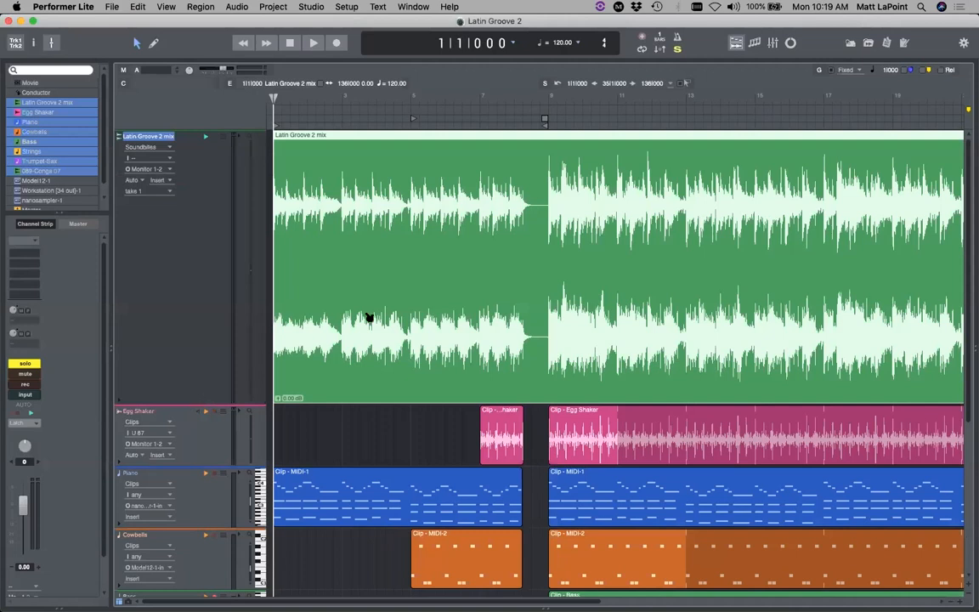
pyautogui.click(773, 43)
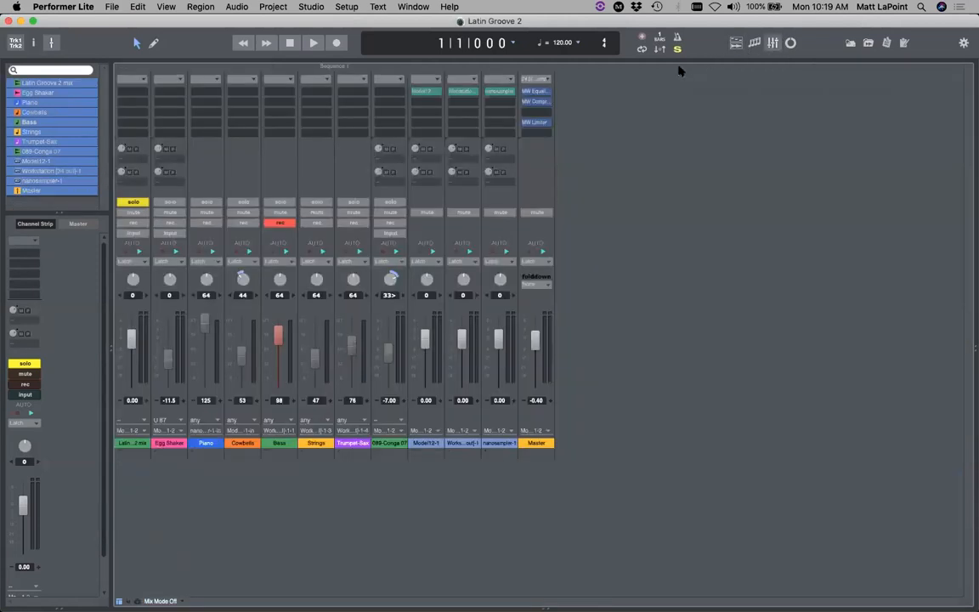
pyautogui.click(538, 80)
pyautogui.press('super+s')
pyautogui.hotkey('shift', 't')
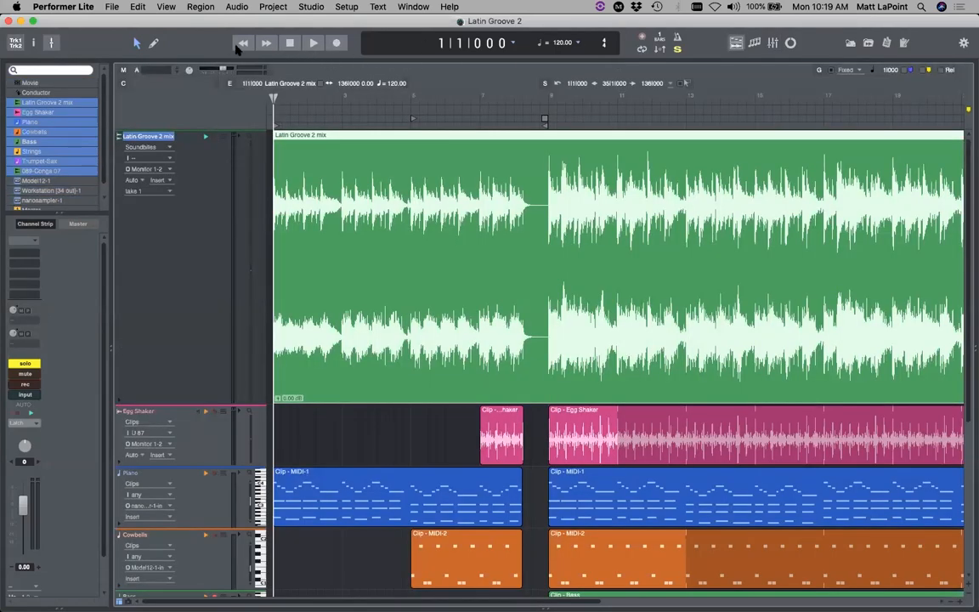
# Step: Play the bounced mix from bar 1 into bar 9 and save the project
pyautogui.click(310, 42)
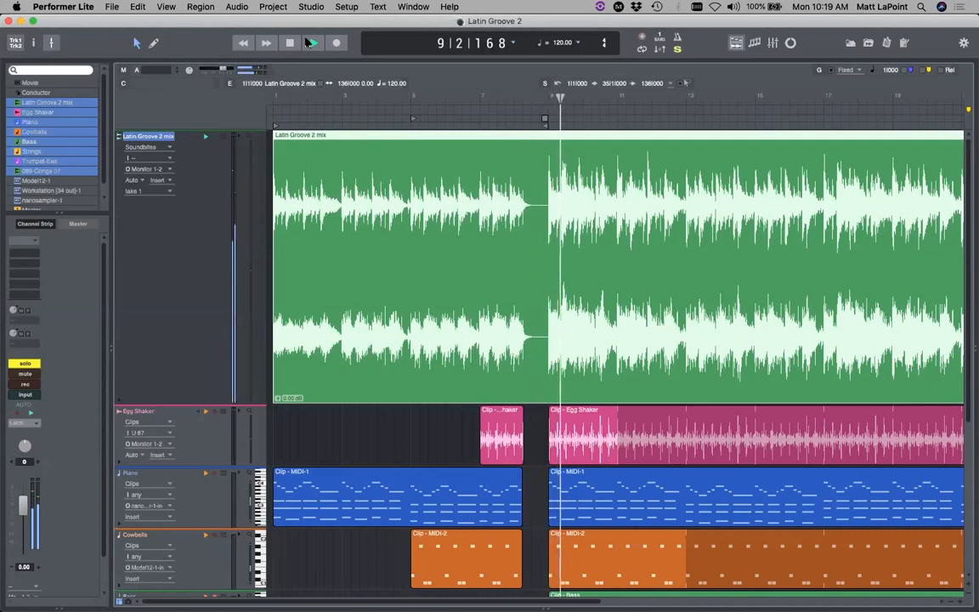
pyautogui.press('space')
pyautogui.press('super+s')
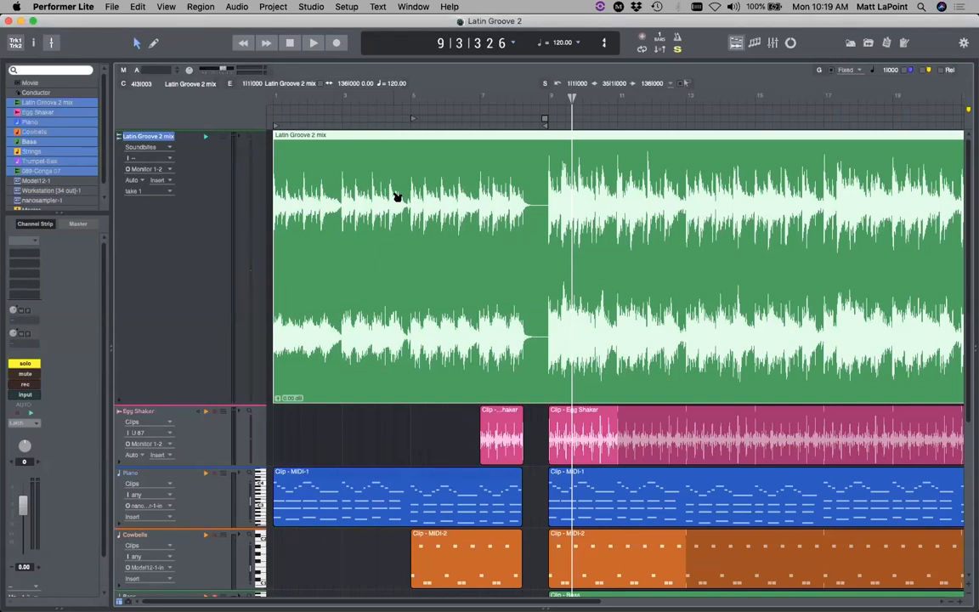
# Step: Switch to Finder, locate Latin Groove 2 mix.wav in the Bounces folder of Latin Groove 2 Project, and return to Performer Lite
pyautogui.click(75, 7)
pyautogui.click(102, 77)
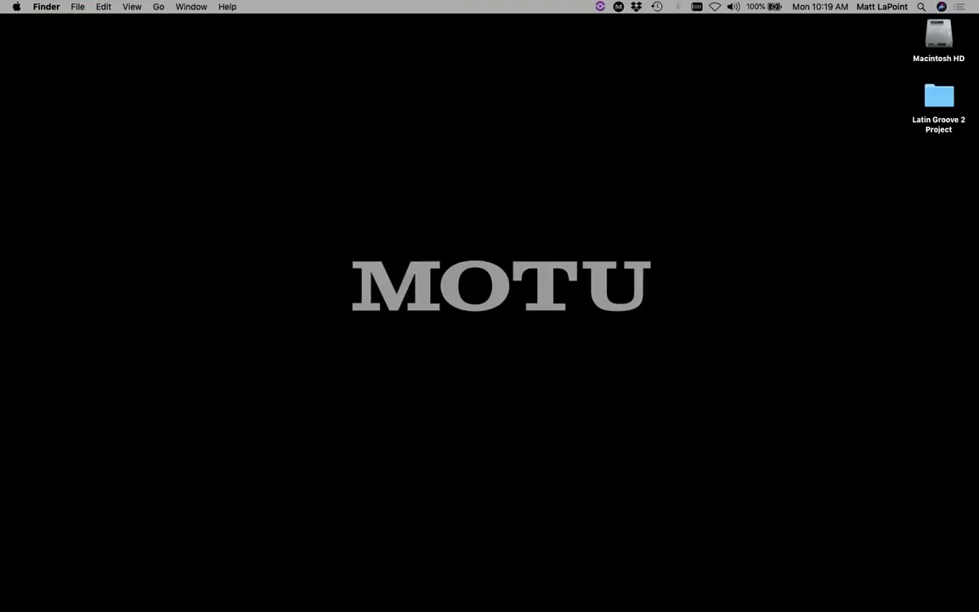
pyautogui.click(932, 98)
pyautogui.doubleClick(932, 98)
pyautogui.click(555, 181)
pyautogui.click(568, 137)
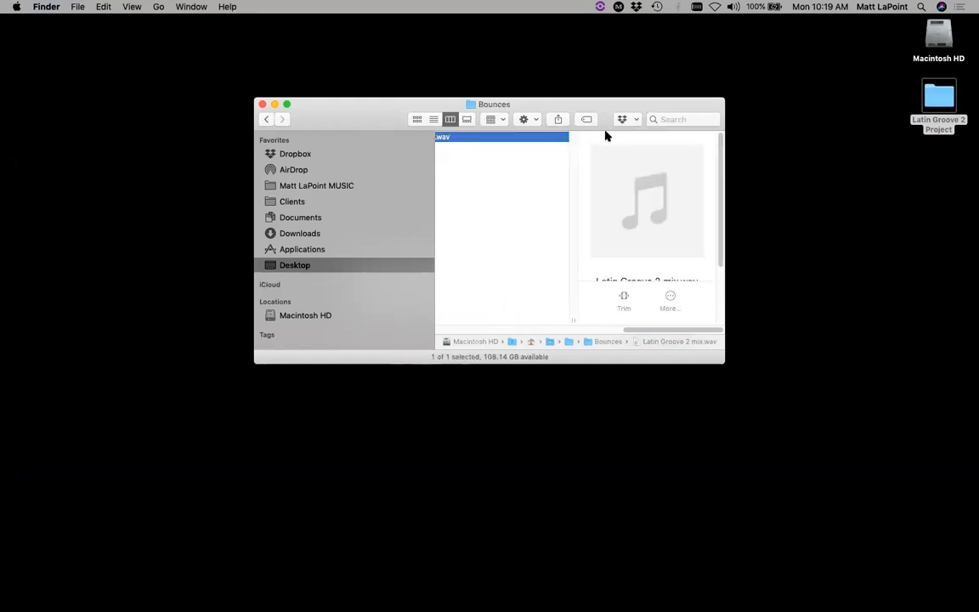
pyautogui.press('super+w')
pyautogui.press('super+Tab')
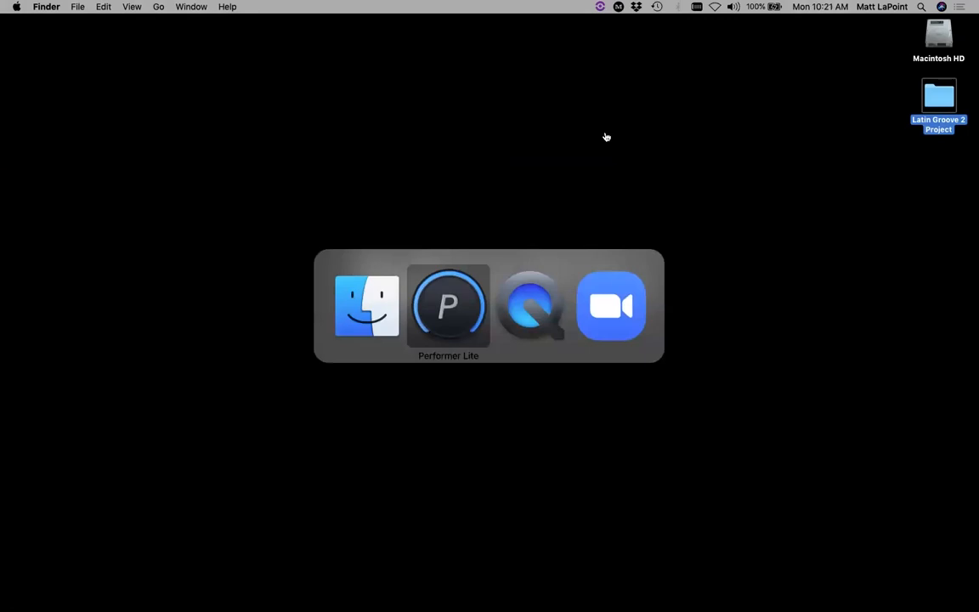